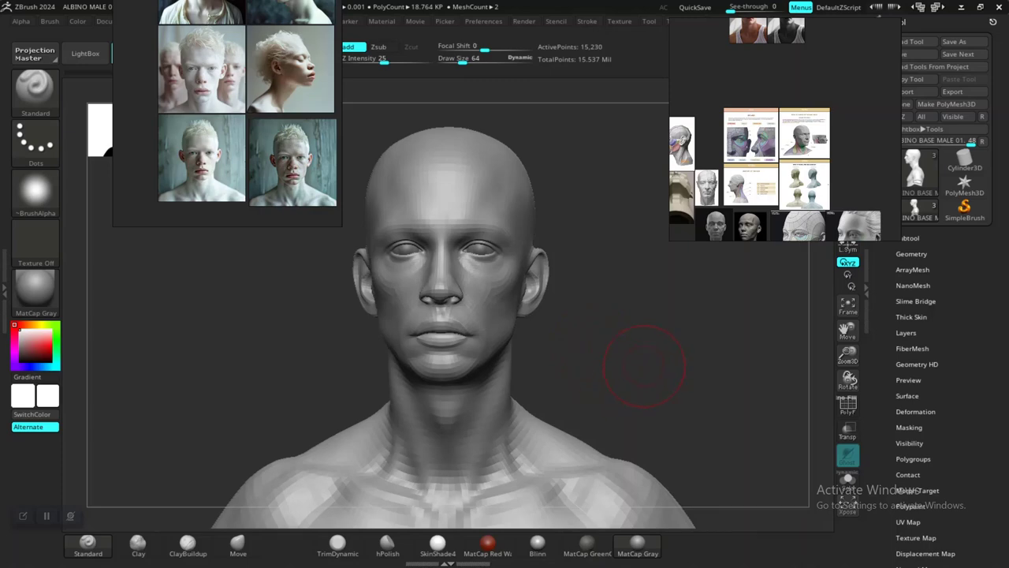
# Turn the bust to a side profile of the head and enlarge the brush draw size to about 215.
pyautogui.moveTo(659, 340)
pyautogui.mouseDown()
pyautogui.moveTo(635, 343)
pyautogui.moveTo(648, 343)
pyautogui.mouseUp()
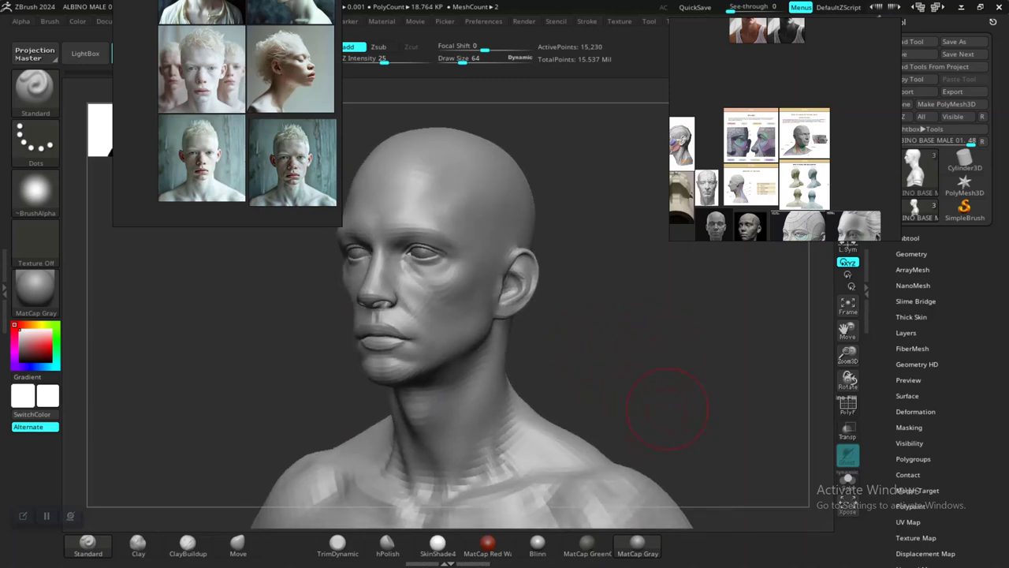
pyautogui.moveTo(668, 409); pyautogui.dragTo(601, 410)
pyautogui.keyDown('alt'); pyautogui.moveTo(651, 366); pyautogui.dragTo(657, 460); pyautogui.keyUp('alt')
pyautogui.press('space')
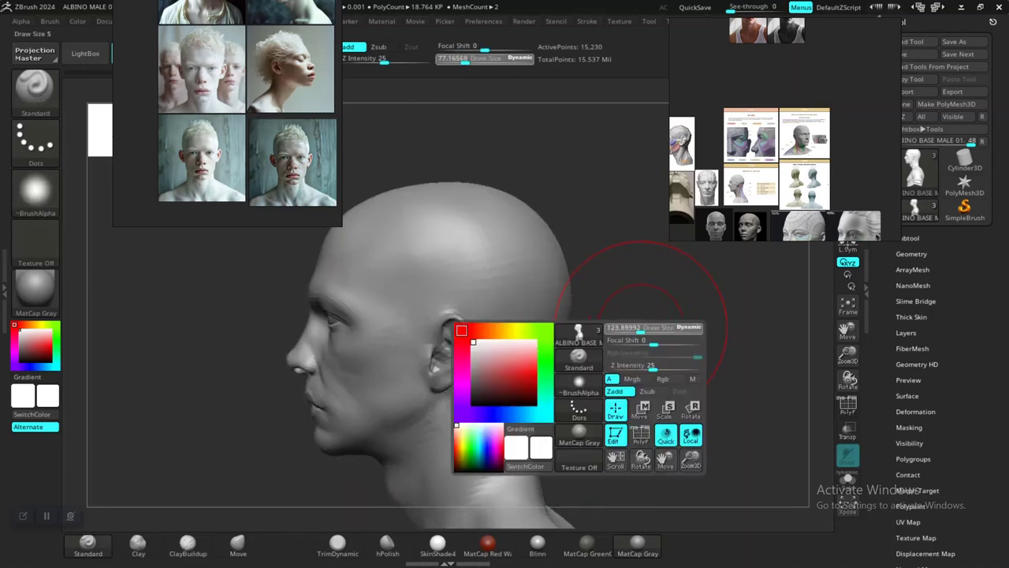
pyautogui.moveTo(640, 327); pyautogui.dragTo(650, 329)
# Step the bust up to its highest subdivision level and show its sculpting layers.
pyautogui.press('shift')
pyautogui.press('d')
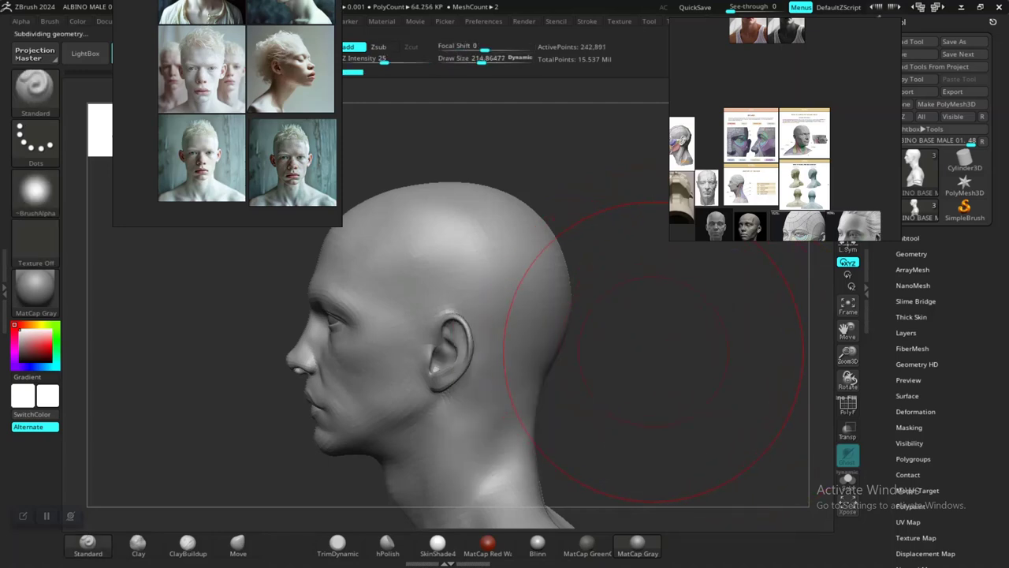
pyautogui.click(906, 332)
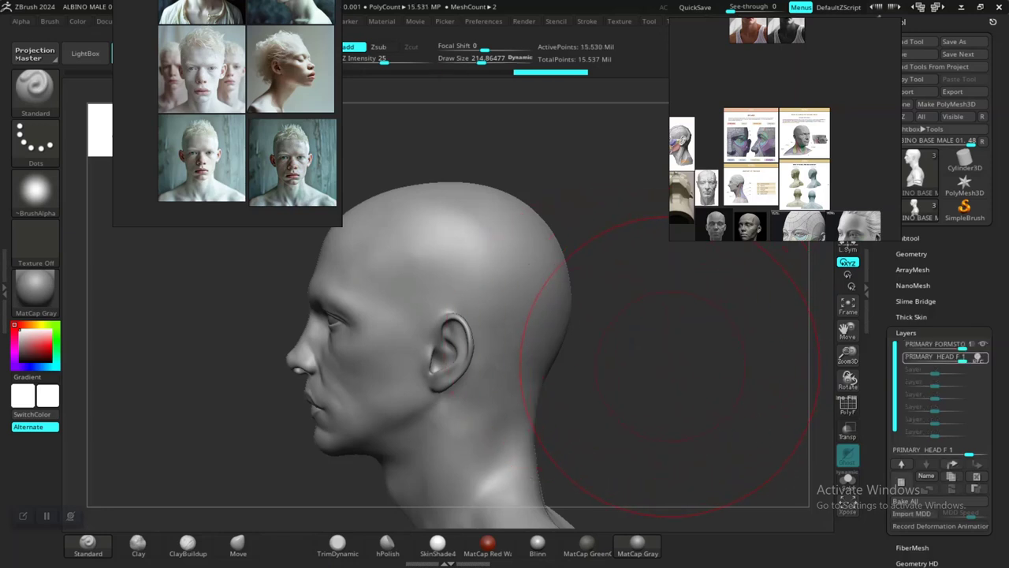
# Step the bust back down to its lowest subdivision level.
pyautogui.press('shift')
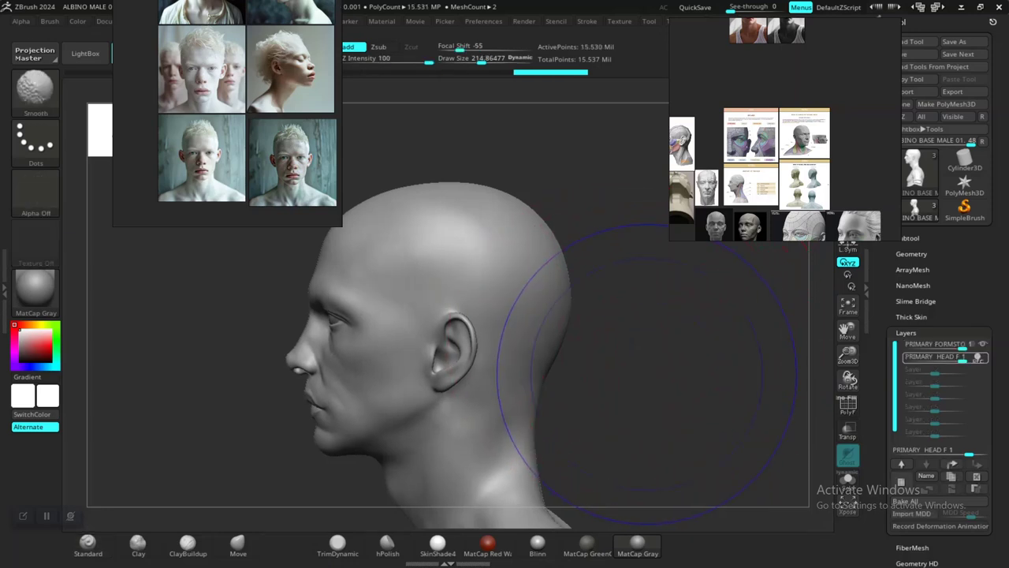
pyautogui.hotkey('shift', 'd')
pyautogui.hotkey('shift', 'd')
pyautogui.hotkey('shift', 'd')
pyautogui.hotkey('shift', 'd')
pyautogui.hotkey('shift', 'd')
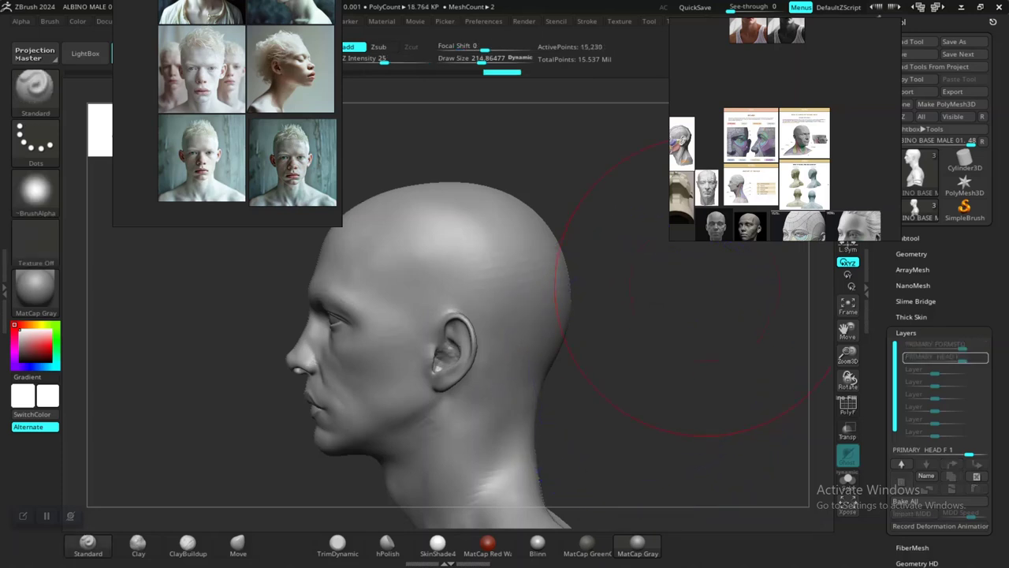
# Find the grey three-quarter bald male head on the sculpting reference board and enlarge it.
pyautogui.scroll(-5, 761, 179)
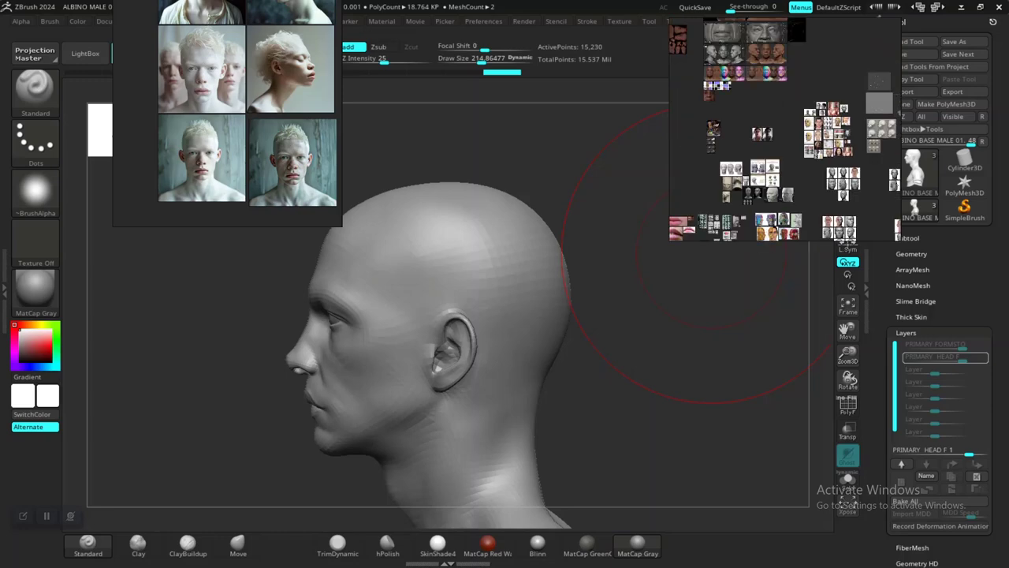
pyautogui.moveTo(812, 138); pyautogui.dragTo(732, 135, button='middle')
pyautogui.moveTo(817, 201); pyautogui.dragTo(817, 175, button='middle')
pyautogui.scroll(5, 818, 175)
pyautogui.moveTo(862, 215); pyautogui.dragTo(803, 139, button='middle')
pyautogui.scroll(6, 843, 165)
# Reshape the back of the skull and the nape with the Move brush, working from the top and side views.
pyautogui.moveTo(666, 364)
pyautogui.mouseDown()
pyautogui.moveTo(696, 363)
pyautogui.moveTo(631, 341)
pyautogui.moveTo(604, 243)
pyautogui.moveTo(669, 304)
pyautogui.moveTo(661, 425)
pyautogui.moveTo(640, 438)
pyautogui.mouseUp()
pyautogui.moveTo(594, 338)
pyautogui.keyDown('alt'); pyautogui.mouseDown()
pyautogui.moveTo(593, 235)
pyautogui.moveTo(615, 276)
pyautogui.mouseUp(); pyautogui.keyUp('alt')
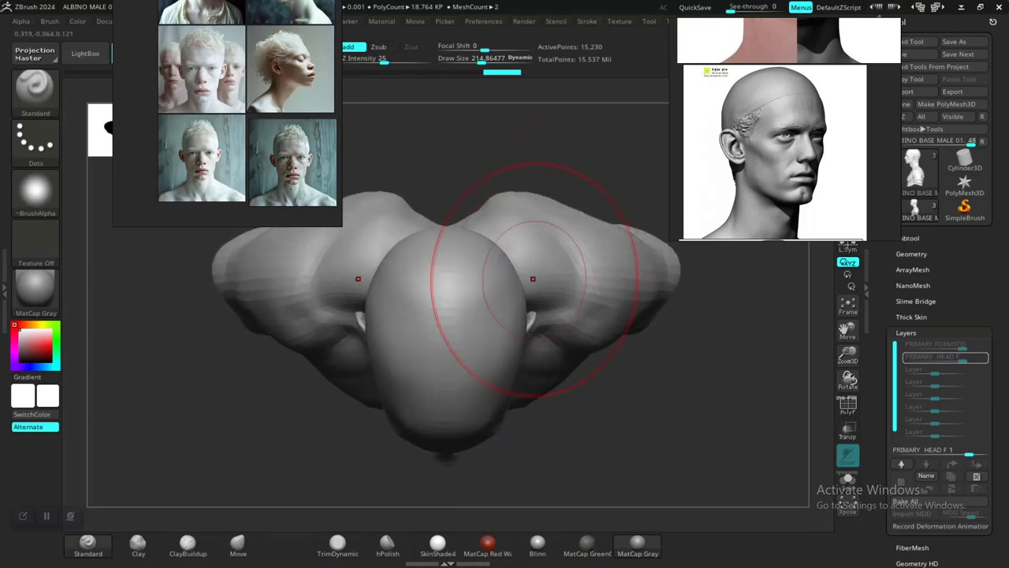
pyautogui.click(237, 544)
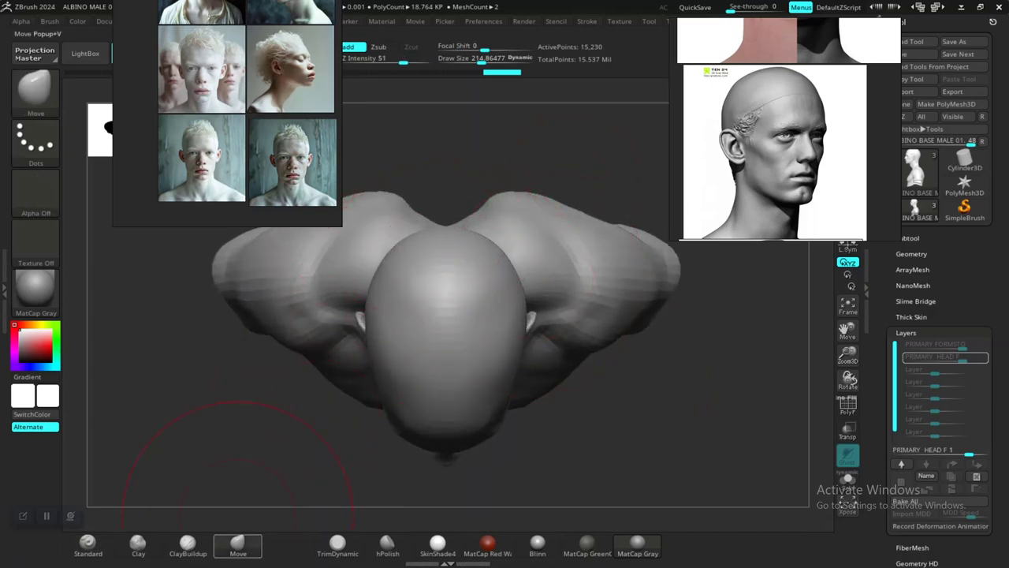
pyautogui.moveTo(410, 235)
pyautogui.mouseDown()
pyautogui.moveTo(414, 245)
pyautogui.moveTo(391, 273)
pyautogui.mouseUp()
pyautogui.moveTo(465, 183); pyautogui.dragTo(490, 80)
pyautogui.keyDown('shift'); pyautogui.moveTo(584, 264); pyautogui.dragTo(567, 238); pyautogui.keyUp('shift')
pyautogui.moveTo(574, 312)
pyautogui.keyDown('alt'); pyautogui.mouseDown()
pyautogui.moveTo(582, 330)
pyautogui.moveTo(584, 303)
pyautogui.mouseUp(); pyautogui.keyUp('alt')
pyautogui.moveTo(474, 350); pyautogui.dragTo(467, 347)
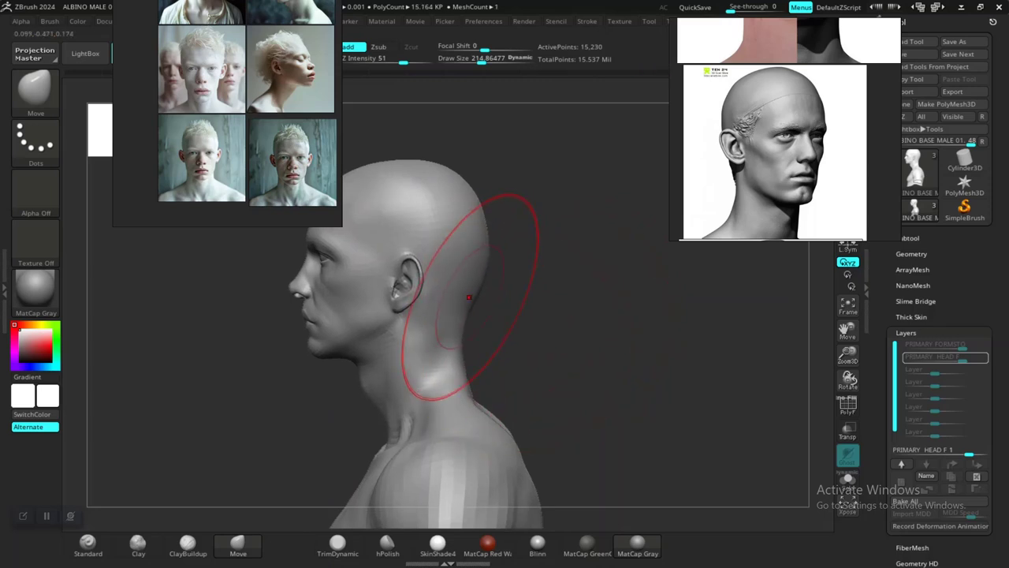
# Reduce the draw size to about 124 and pull the lower part of the ear upward in profile view.
pyautogui.keyDown('alt'); pyautogui.moveTo(609, 345); pyautogui.dragTo(694, 318); pyautogui.keyUp('alt')
pyautogui.keyDown('alt'); pyautogui.moveTo(662, 286); pyautogui.dragTo(605, 320); pyautogui.keyUp('alt')
pyautogui.moveTo(598, 313)
pyautogui.keyDown('alt'); pyautogui.mouseDown()
pyautogui.moveTo(606, 295)
pyautogui.moveTo(613, 379)
pyautogui.mouseUp(); pyautogui.keyUp('alt')
pyautogui.moveTo(602, 340); pyautogui.dragTo(524, 337)
pyautogui.press('space')
pyautogui.moveTo(447, 315); pyautogui.dragTo(434, 315)
pyautogui.moveTo(523, 334)
pyautogui.mouseDown()
pyautogui.moveTo(597, 343)
pyautogui.moveTo(605, 322)
pyautogui.mouseUp()
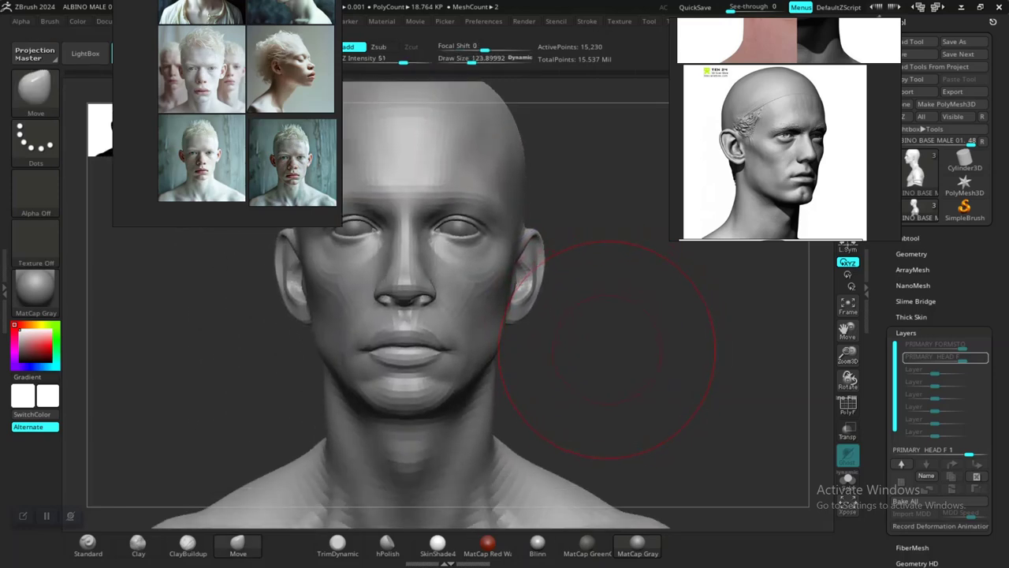
pyautogui.moveTo(623, 357)
pyautogui.mouseDown()
pyautogui.moveTo(544, 355)
pyautogui.moveTo(676, 339)
pyautogui.mouseUp()
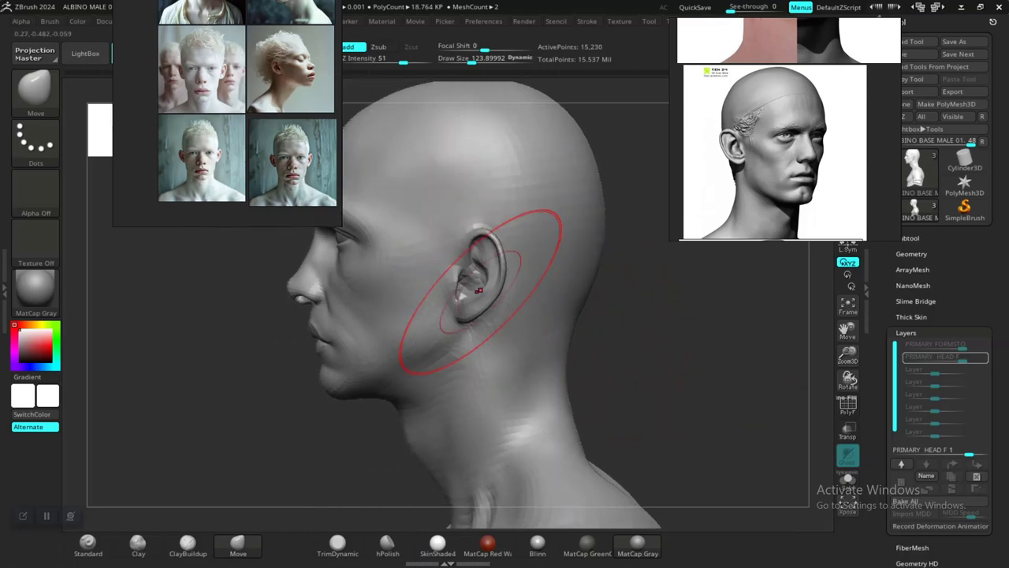
pyautogui.moveTo(462, 277); pyautogui.dragTo(462, 271)
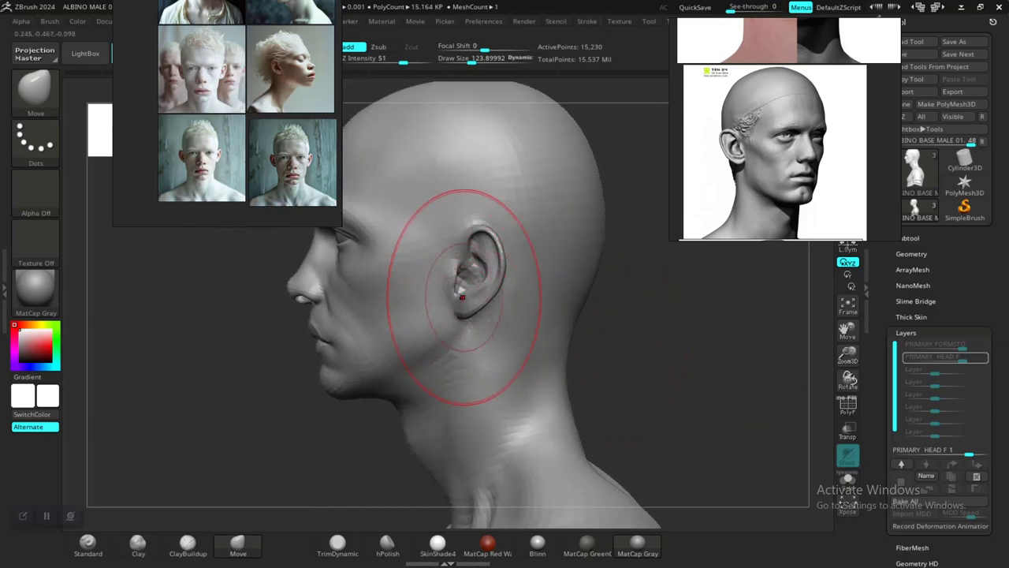
pyautogui.moveTo(463, 302); pyautogui.dragTo(463, 296)
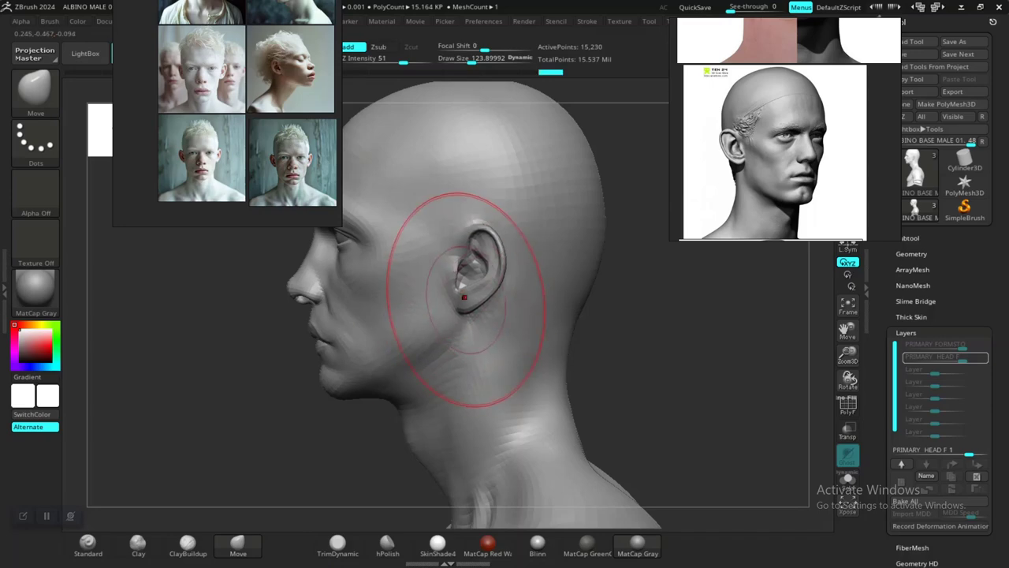
# Set the draw size to about 95 and adjust the front edge of the ear with the Move brush.
pyautogui.press('space')
pyautogui.moveTo(441, 324)
pyautogui.mouseDown()
pyautogui.moveTo(468, 302)
pyautogui.moveTo(465, 287)
pyautogui.moveTo(469, 304)
pyautogui.mouseUp()
pyautogui.moveTo(470, 241); pyautogui.dragTo(461, 255)
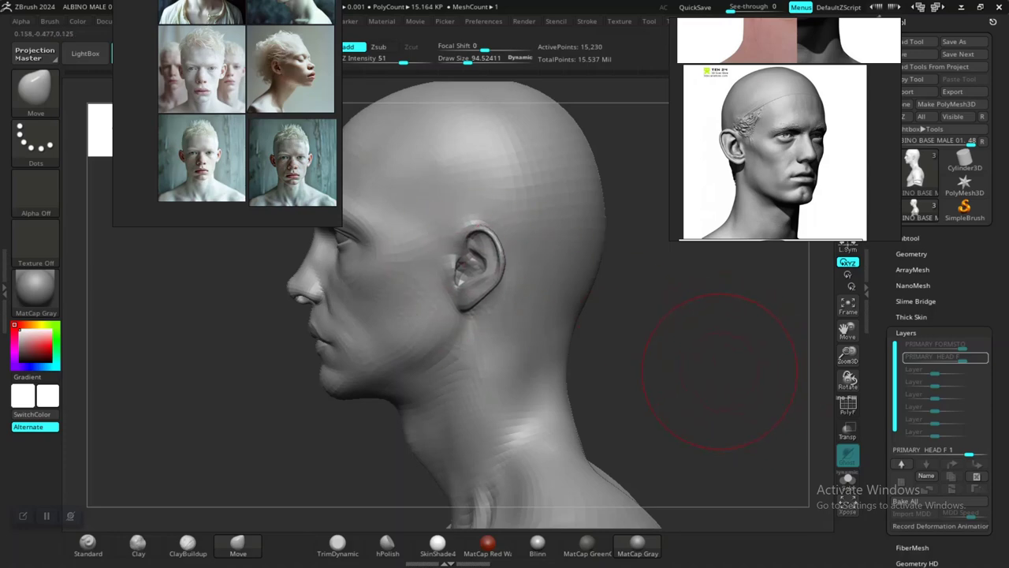
# Enlarge the three-quarter albino portrait on the reference board and turn the head to a matching angle.
pyautogui.moveTo(702, 367)
pyautogui.mouseDown()
pyautogui.moveTo(756, 364)
pyautogui.moveTo(688, 358)
pyautogui.moveTo(727, 361)
pyautogui.moveTo(684, 316)
pyautogui.moveTo(597, 322)
pyautogui.moveTo(588, 364)
pyautogui.moveTo(578, 331)
pyautogui.moveTo(601, 364)
pyautogui.moveTo(630, 360)
pyautogui.moveTo(628, 353)
pyautogui.mouseUp()
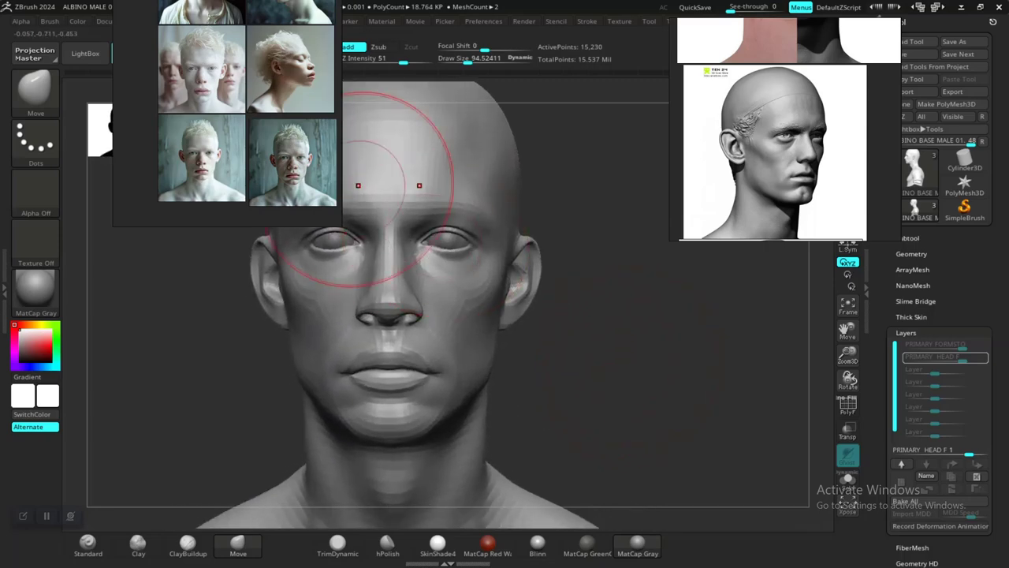
pyautogui.moveTo(204, 167); pyautogui.dragTo(147, 226, button='middle')
pyautogui.click(197, 173)
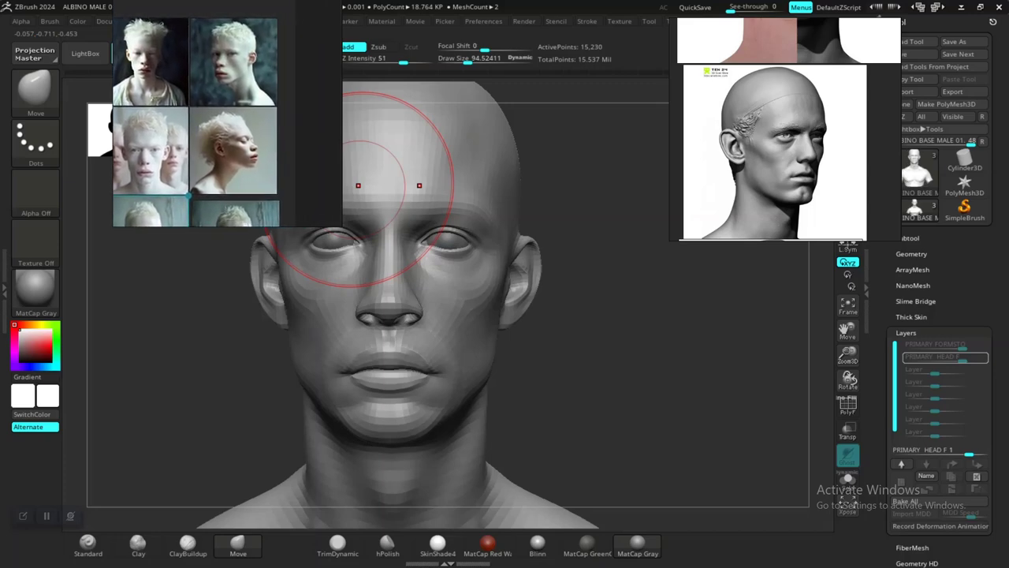
pyautogui.scroll(4, 193, 114)
pyautogui.moveTo(192, 115); pyautogui.dragTo(150, 211, button='middle')
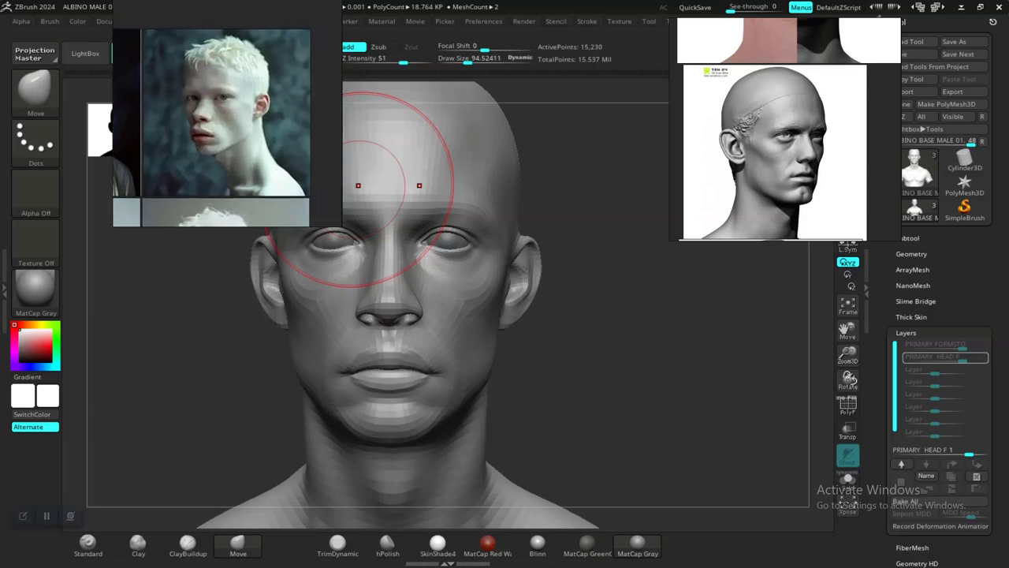
pyautogui.moveTo(737, 379); pyautogui.dragTo(615, 379)
pyautogui.moveTo(696, 372)
pyautogui.keyDown('alt'); pyautogui.mouseDown()
pyautogui.moveTo(704, 327)
pyautogui.moveTo(701, 363)
pyautogui.moveTo(734, 357)
pyautogui.moveTo(723, 363)
pyautogui.moveTo(694, 306)
pyautogui.mouseUp(); pyautogui.keyUp('alt')
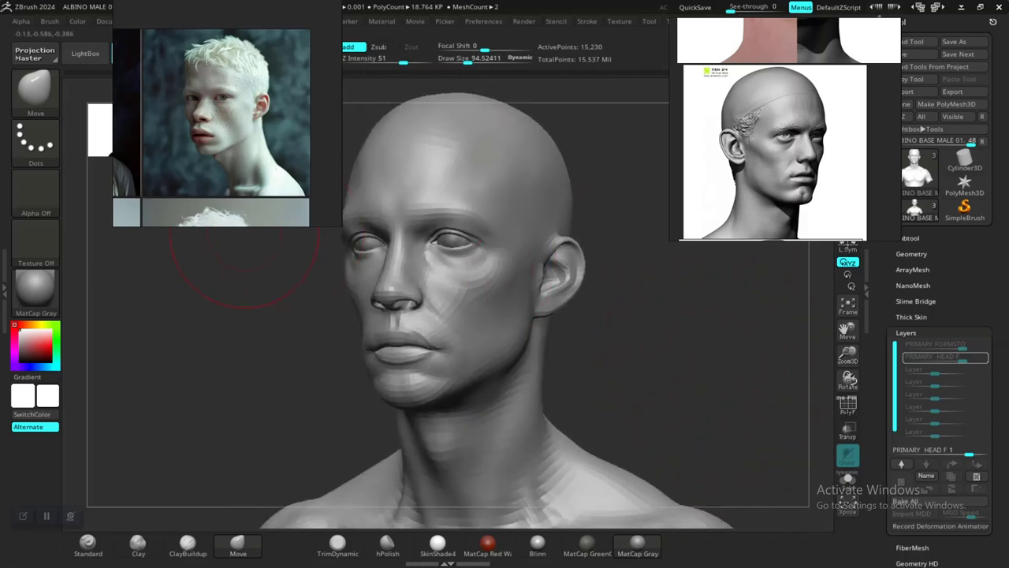
# Zoom the reference board in on the front-facing portrait with blue eyes and reposition its window.
pyautogui.scroll(-3, 239, 185)
pyautogui.moveTo(238, 184); pyautogui.dragTo(261, 2, button='middle')
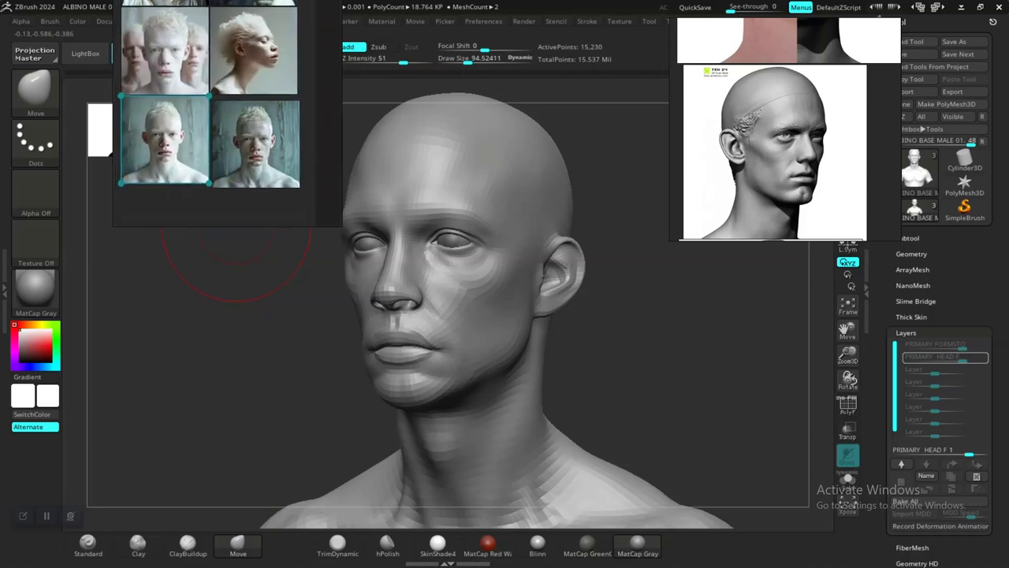
pyautogui.scroll(3, 185, 133)
pyautogui.doubleClick(276, 146)
pyautogui.moveTo(264, 119); pyautogui.dragTo(260, 161, button='middle')
pyautogui.scroll(4, 233, 126)
pyautogui.moveTo(234, 126); pyautogui.dragTo(231, 90, button='middle')
pyautogui.moveTo(231, 90); pyautogui.dragTo(209, 158, button='right')
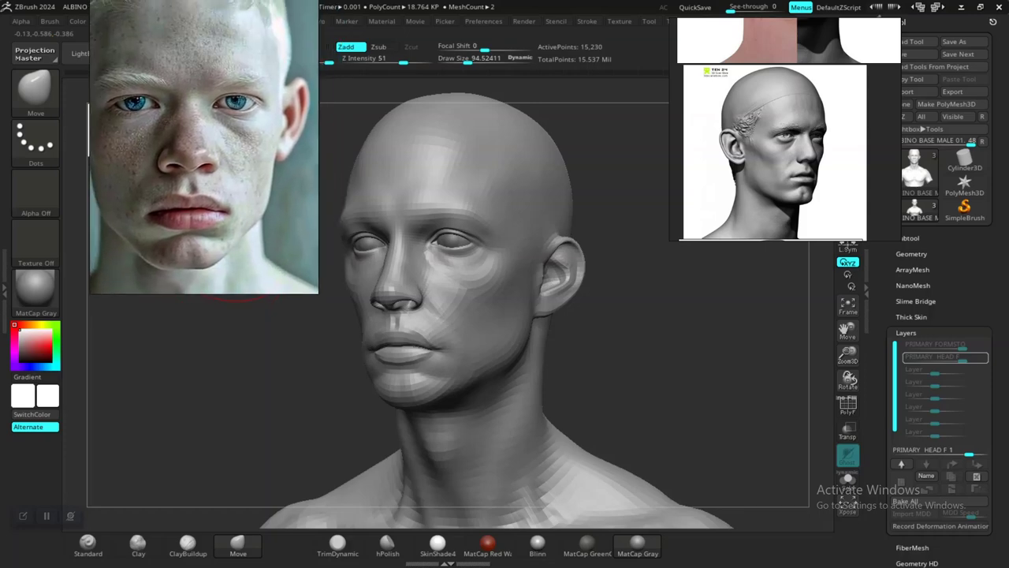
# Set the head to front view with a draw size of about 39 and arrange the reference windows around it.
pyautogui.moveTo(607, 347)
pyautogui.keyDown('shift'); pyautogui.mouseDown()
pyautogui.moveTo(657, 350)
pyautogui.moveTo(642, 438)
pyautogui.moveTo(661, 411)
pyautogui.mouseUp(); pyautogui.keyUp('shift')
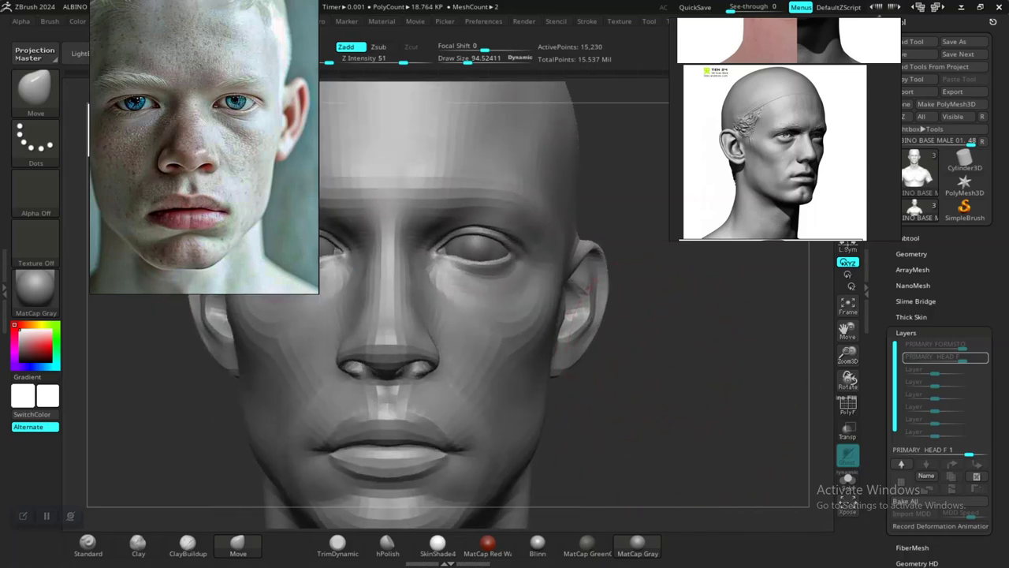
pyautogui.moveTo(687, 376)
pyautogui.keyDown('alt'); pyautogui.mouseDown()
pyautogui.moveTo(652, 344)
pyautogui.moveTo(639, 344)
pyautogui.mouseUp(); pyautogui.keyUp('alt')
pyautogui.press('space')
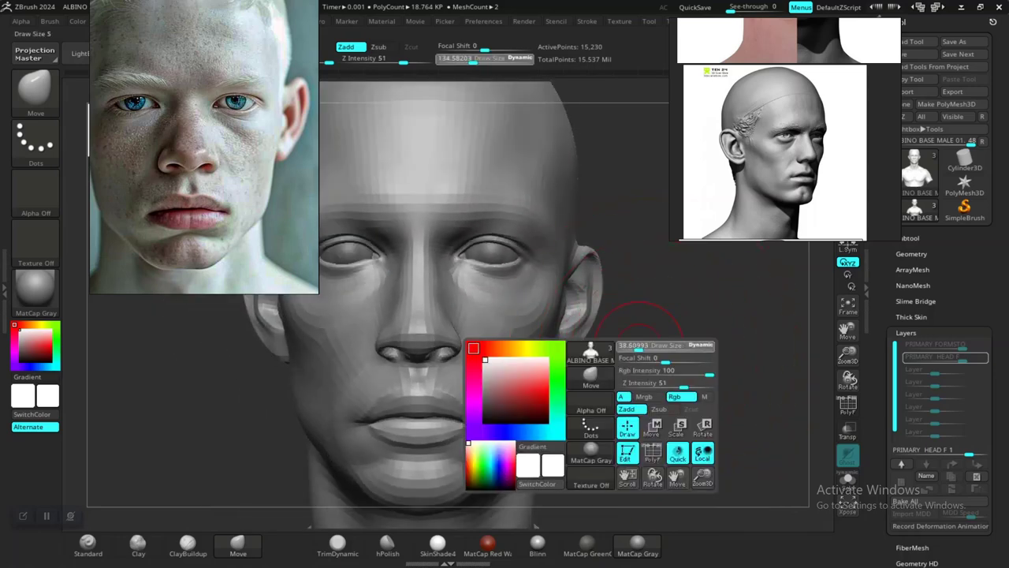
pyautogui.moveTo(670, 394)
pyautogui.keyDown('alt'); pyautogui.mouseDown()
pyautogui.moveTo(687, 408)
pyautogui.moveTo(675, 369)
pyautogui.moveTo(698, 411)
pyautogui.mouseUp(); pyautogui.keyUp('alt')
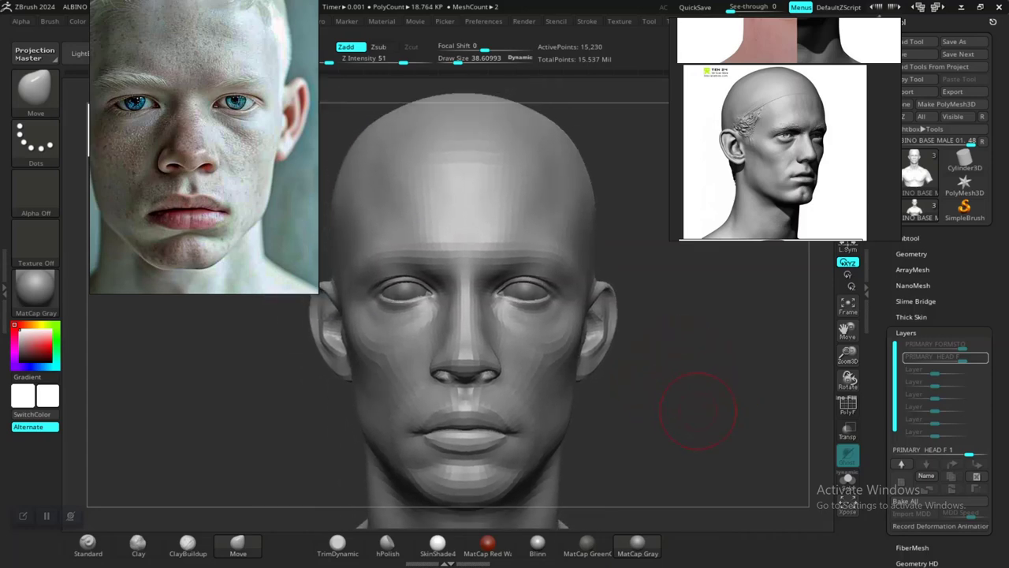
pyautogui.moveTo(207, 118)
pyautogui.mouseDown(button='middle')
pyautogui.moveTo(206, 184)
pyautogui.moveTo(232, 191)
pyautogui.moveTo(234, 168)
pyautogui.mouseUp(button='middle')
pyautogui.moveTo(777, 158); pyautogui.dragTo(886, 100, button='right')
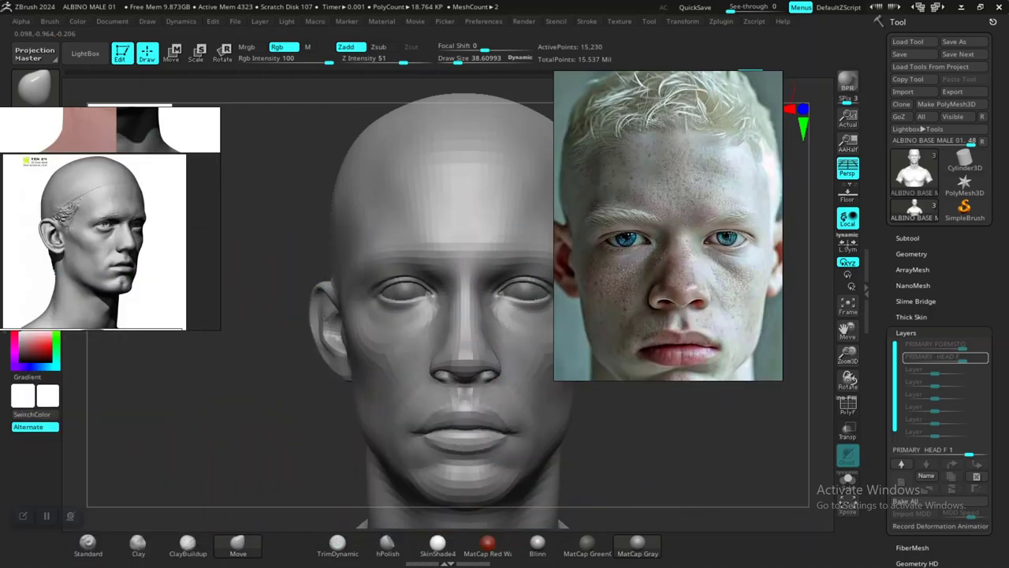
# Adjust the front camera view of the head through the Draw settings and dock those settings beside the canvas.
pyautogui.click(148, 21)
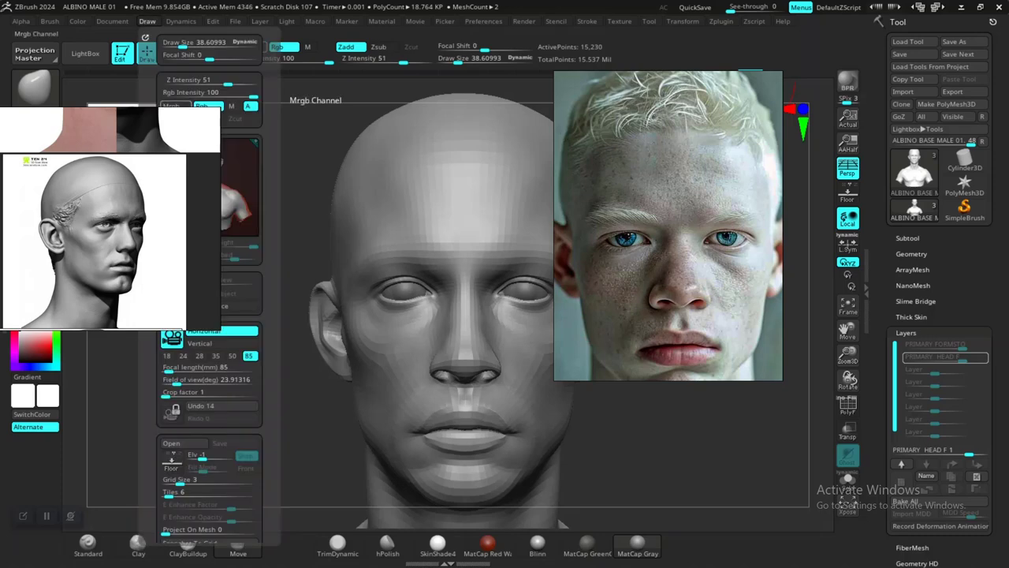
pyautogui.moveTo(272, 347); pyautogui.dragTo(271, 167)
pyautogui.click(248, 479)
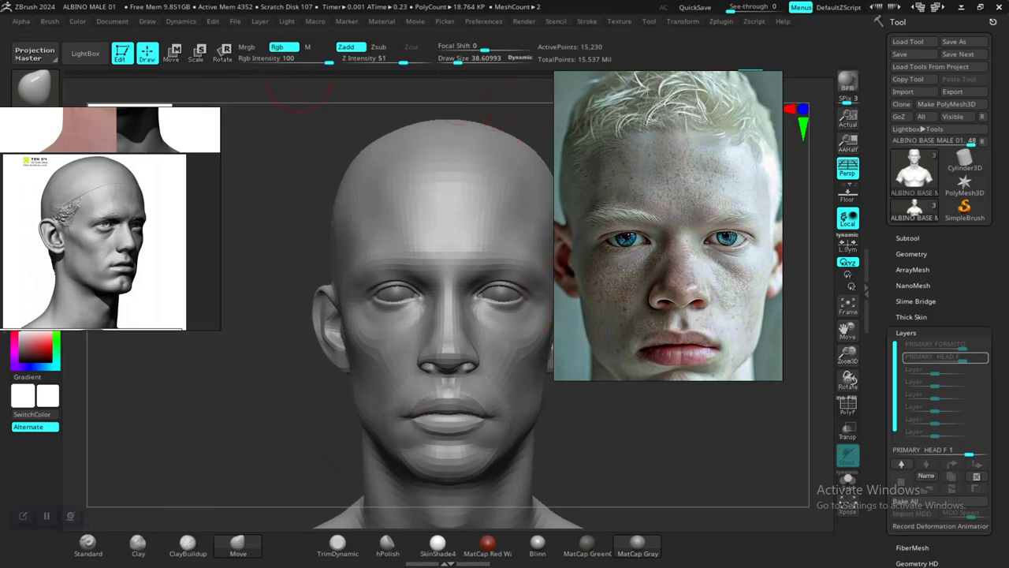
pyautogui.moveTo(148, 21)
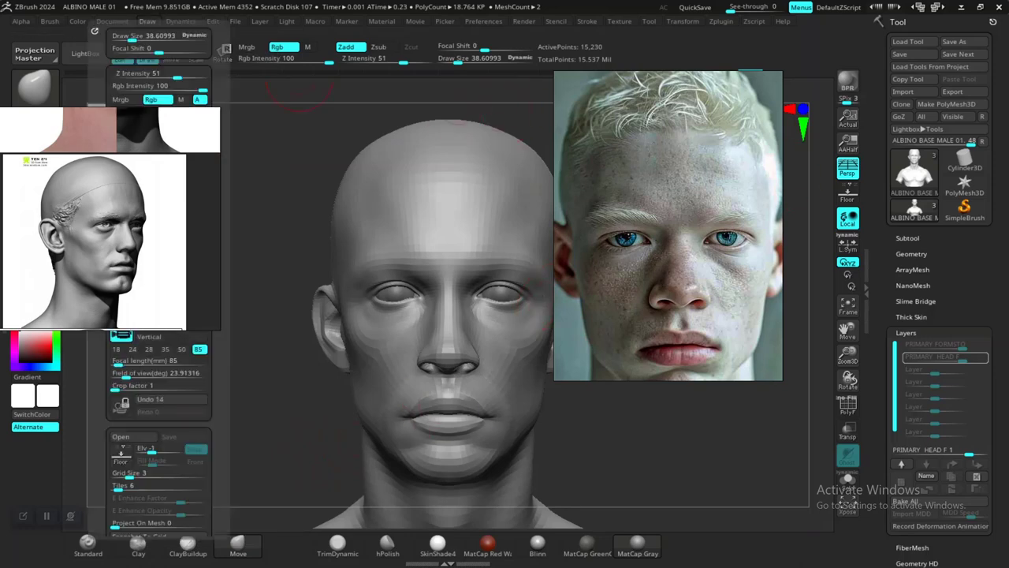
pyautogui.click(98, 34)
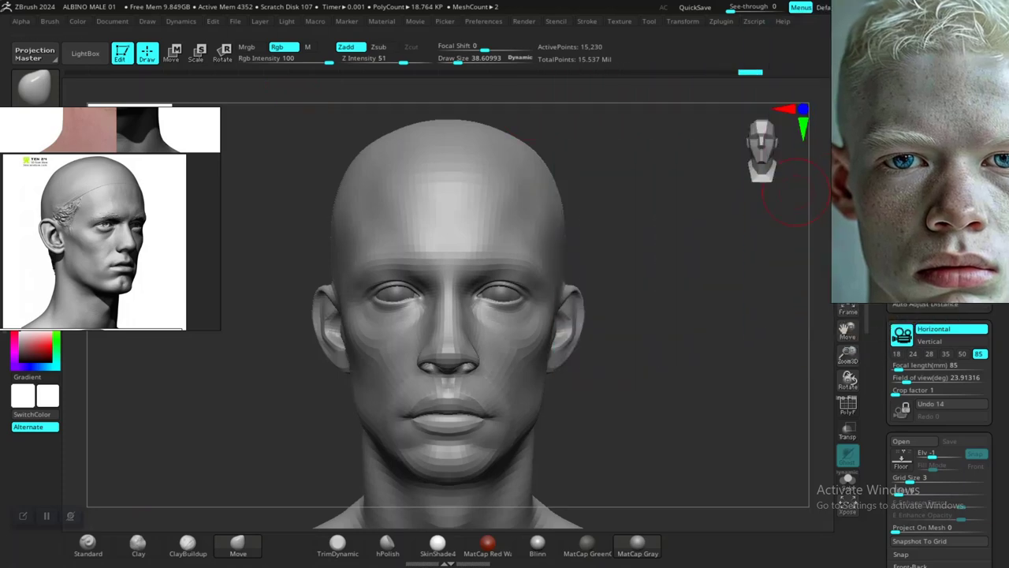
# Load the Spotlight file FRONT CAM SPOTLIGHT from the ALBINO MALE 01 folder over the head.
pyautogui.click(619, 21)
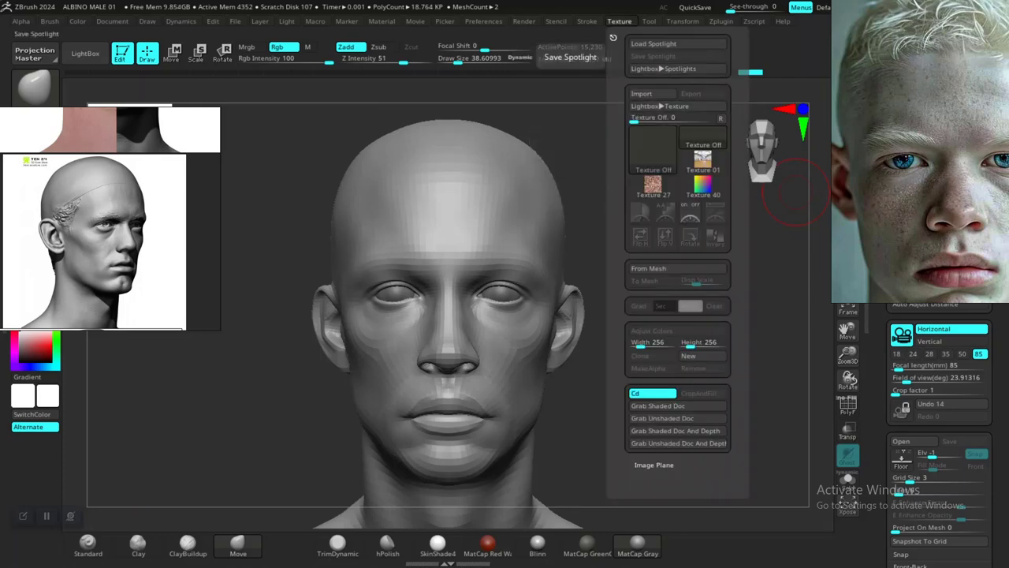
pyautogui.click(678, 43)
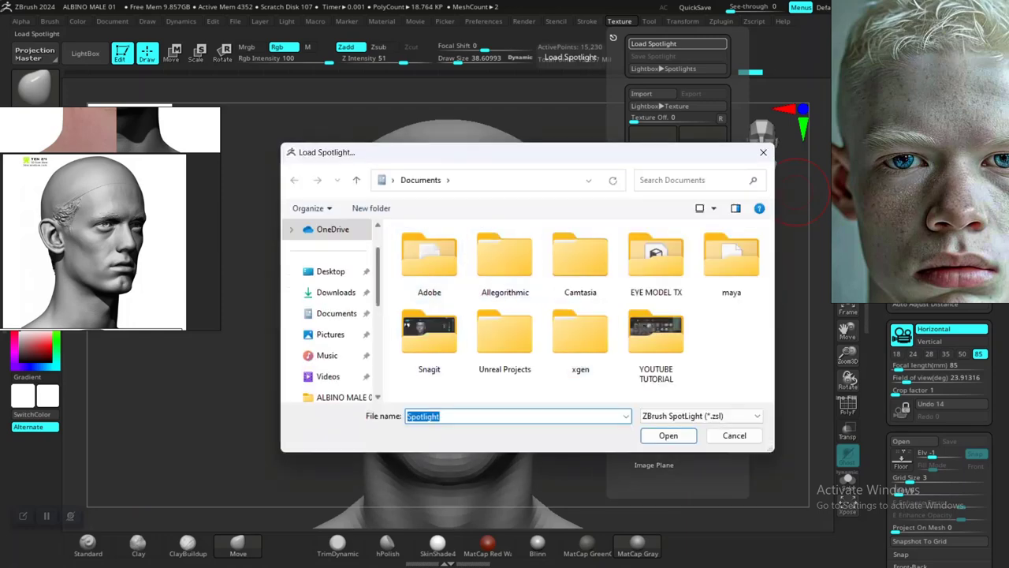
pyautogui.click(343, 397)
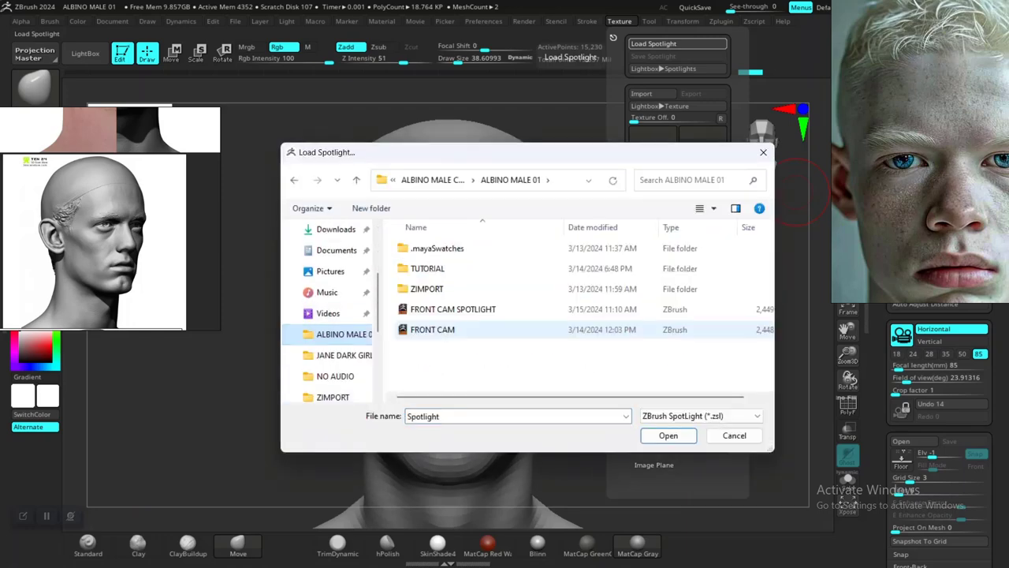
pyautogui.click(453, 309)
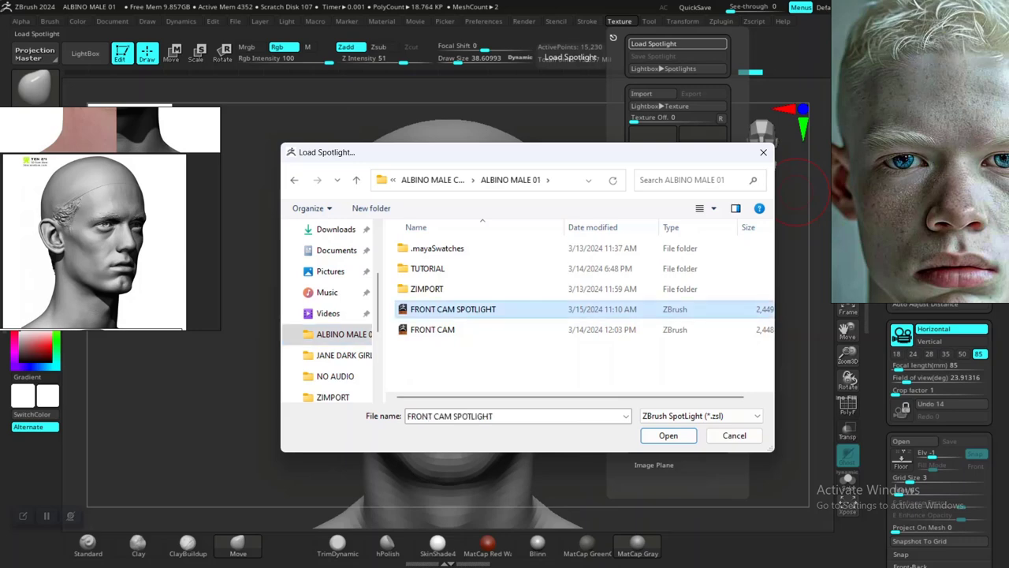
pyautogui.click(669, 435)
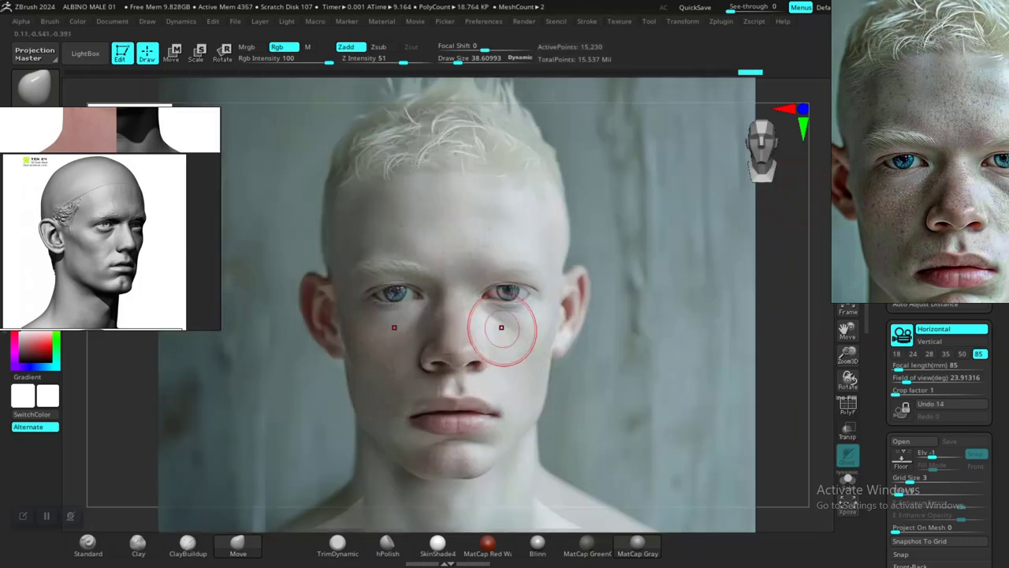
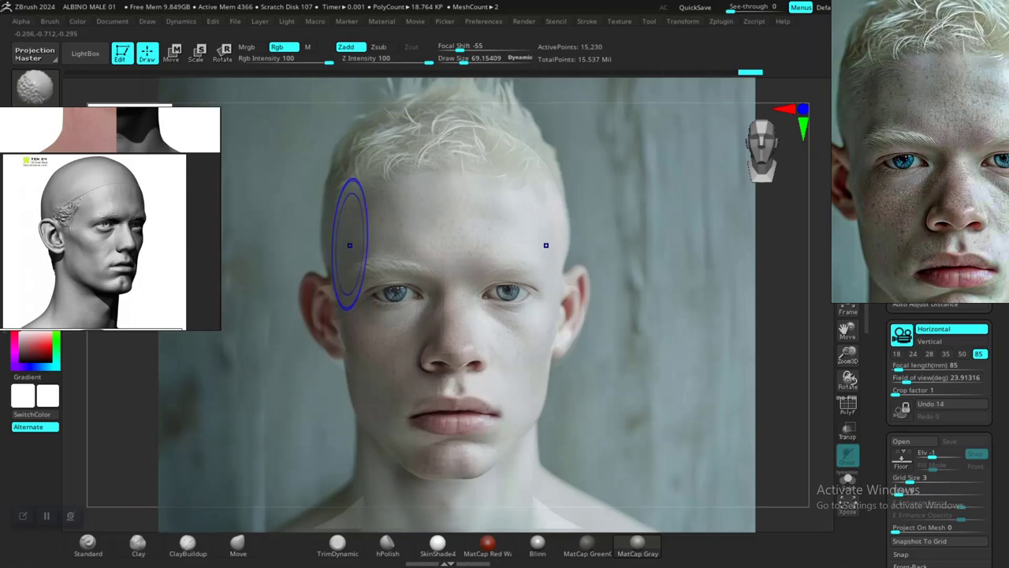
# Compare the head's outline and features with the front-view Spotlight portrait by toggling the overlay on and off.
pyautogui.hotkey('shift', 'z')
pyautogui.hotkey('shift', 'z')
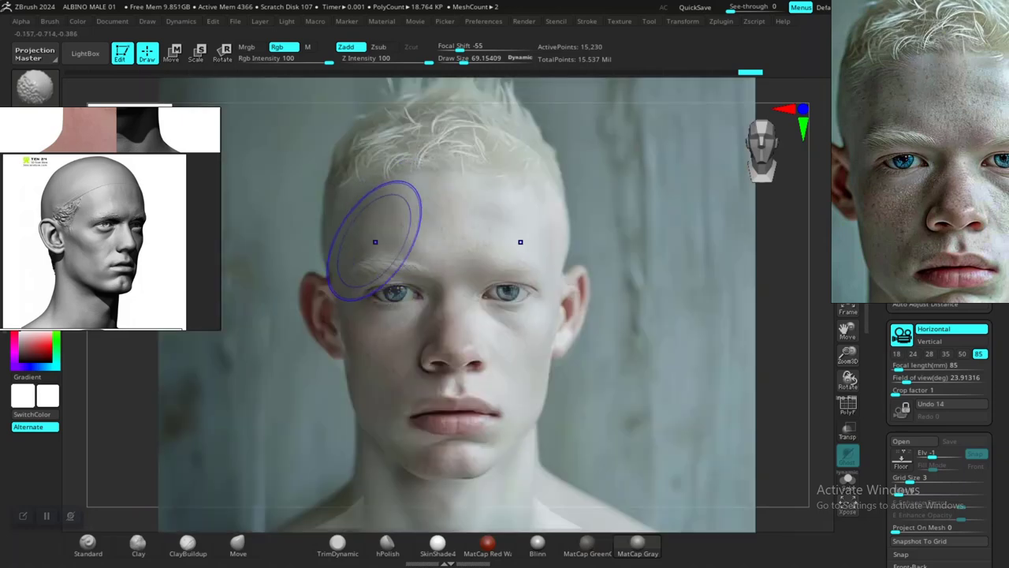
pyautogui.hotkey('shift', 'z')
pyautogui.hotkey('shift', 'z')
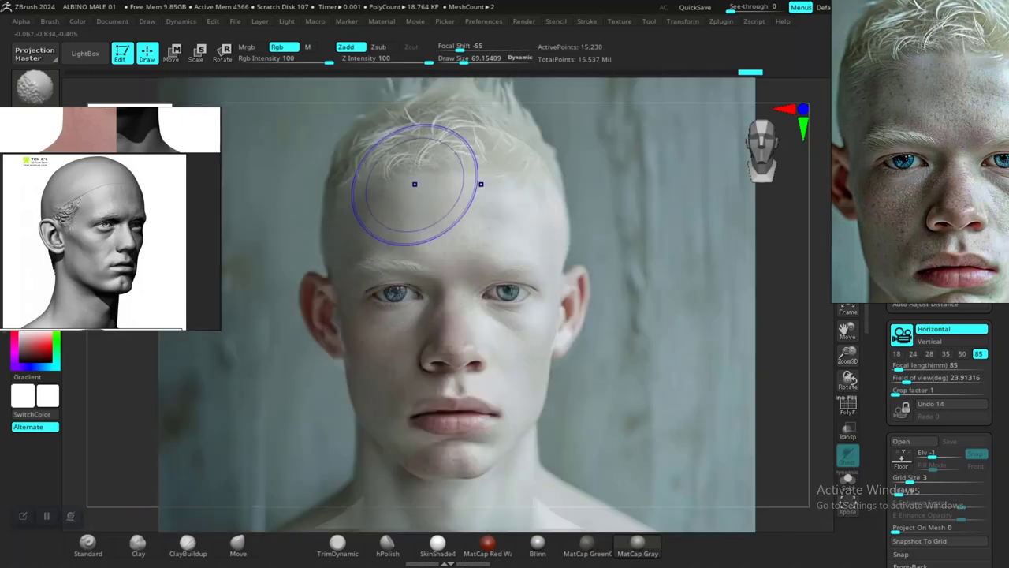
pyautogui.hotkey('shift', 'z')
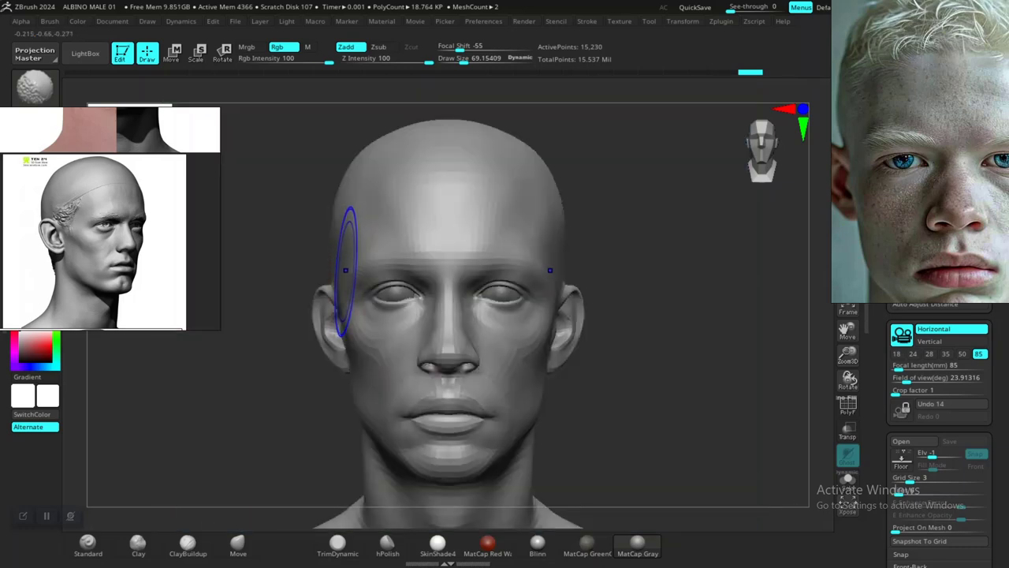
pyautogui.hotkey('shift', 'z')
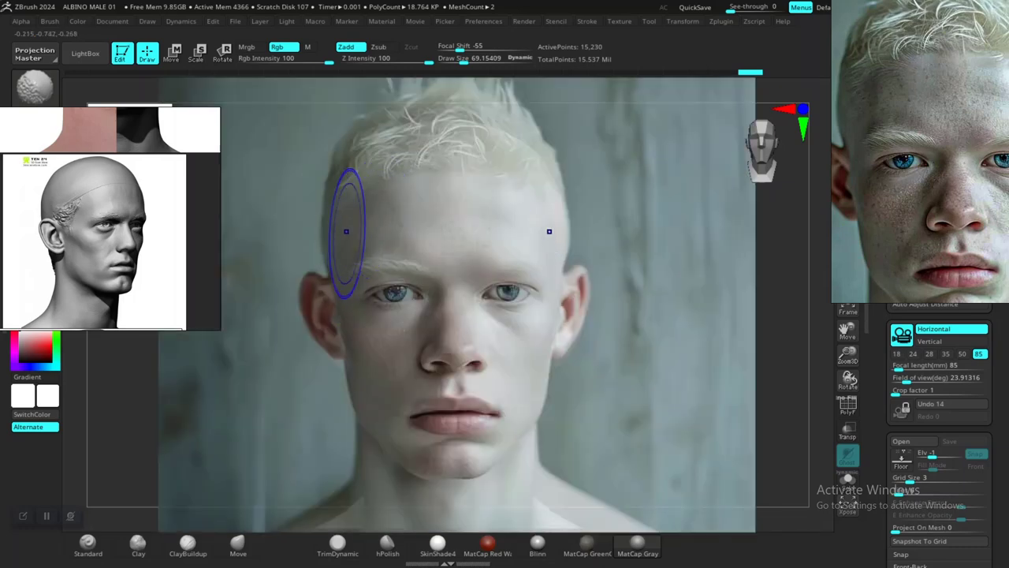
# Adjust the temples with the Move brush at a draw size of about 58, checking the outline against the Spotlight portrait.
pyautogui.press('b')
pyautogui.press('m')
pyautogui.press('v')
pyautogui.press('space')
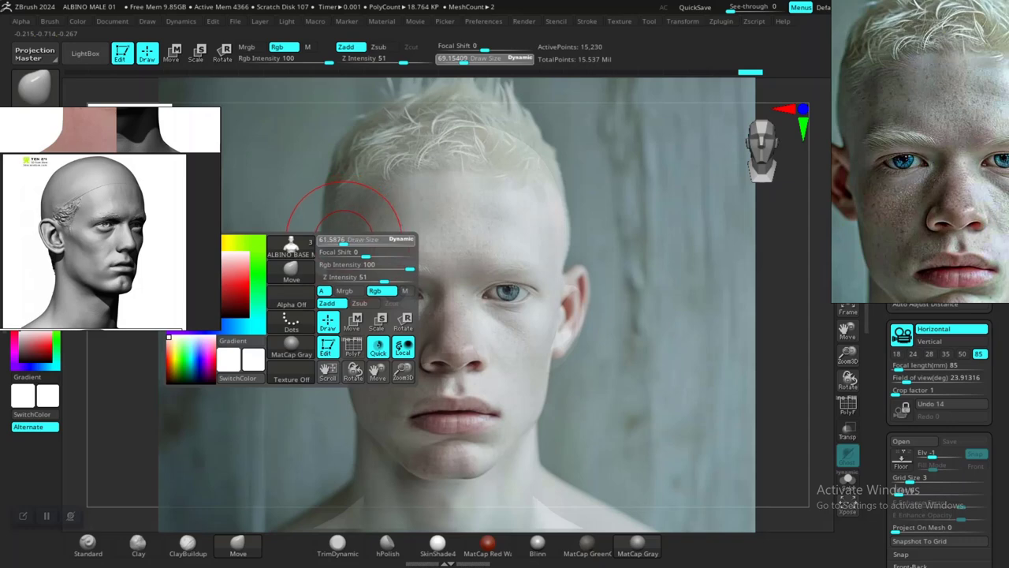
pyautogui.hotkey('shift', 'z')
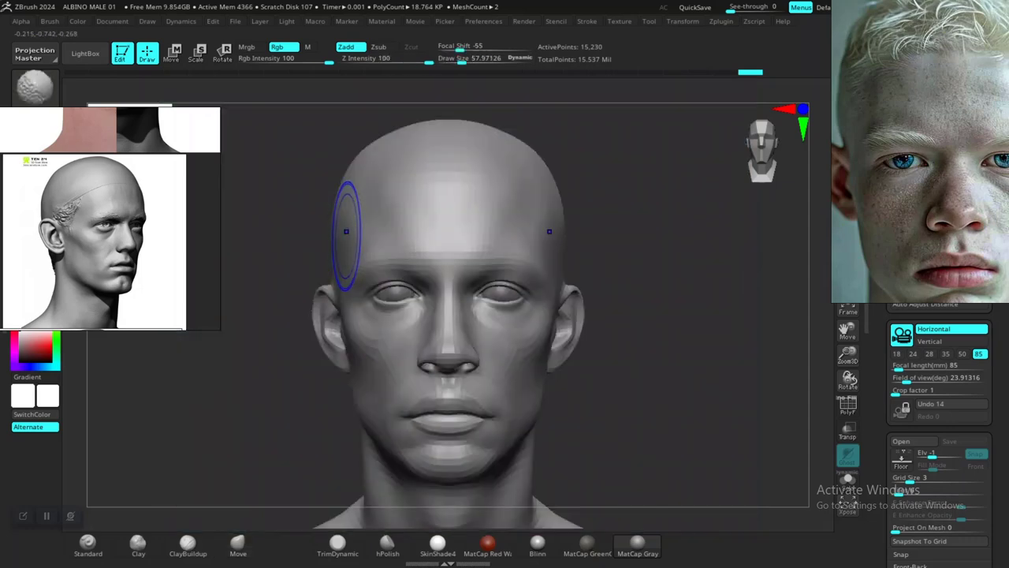
pyautogui.hotkey('shift', 'z')
pyautogui.hotkey('shift', 'z')
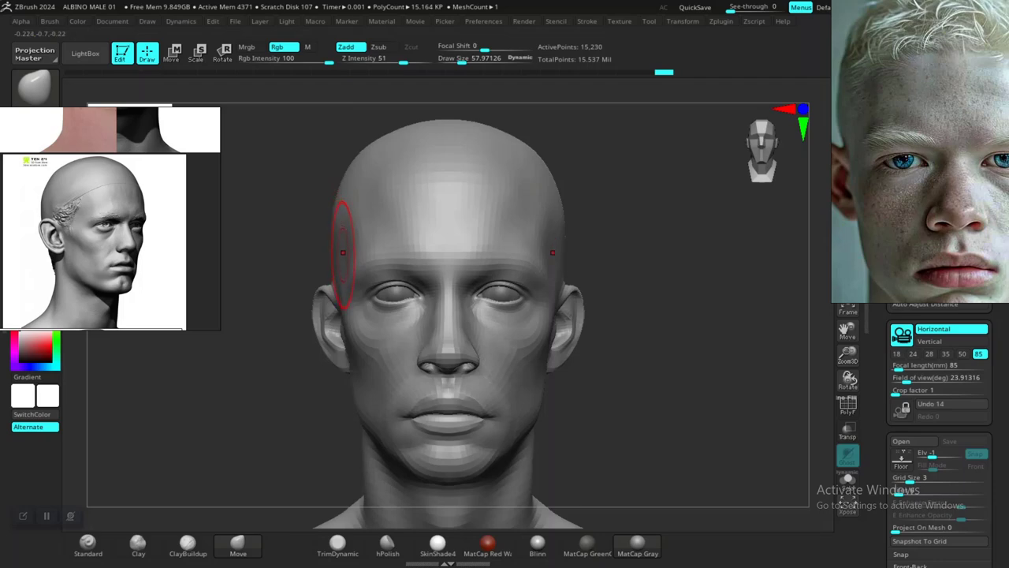
pyautogui.hotkey('shift', 'z')
pyautogui.hotkey('shift', 'z')
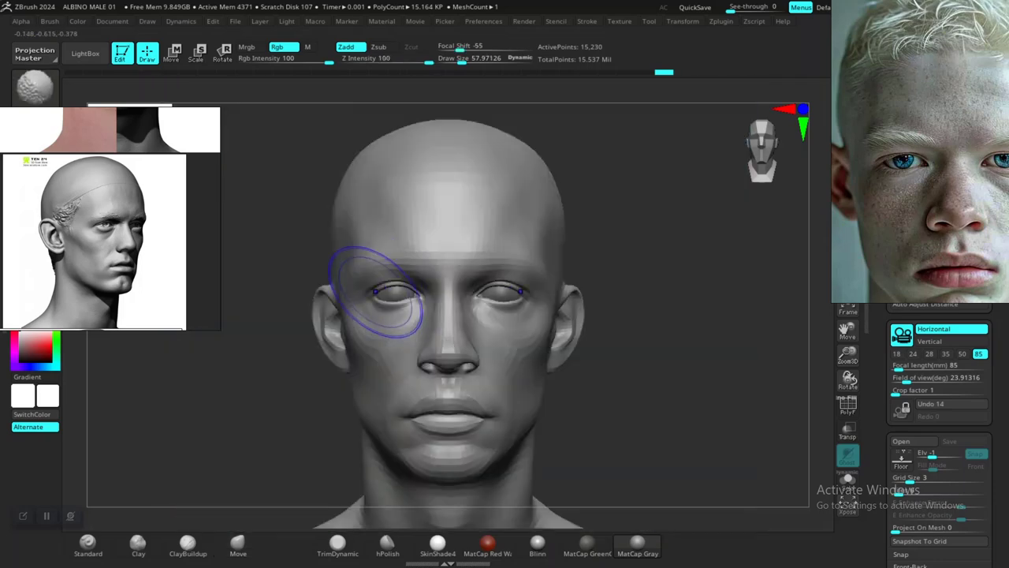
# Reduce the draw size to about 45 and nudge the outer eye-socket area beside the brow, checking against the Spotlight portrait.
pyautogui.press('s')
pyautogui.moveTo(354, 275); pyautogui.dragTo(350, 276)
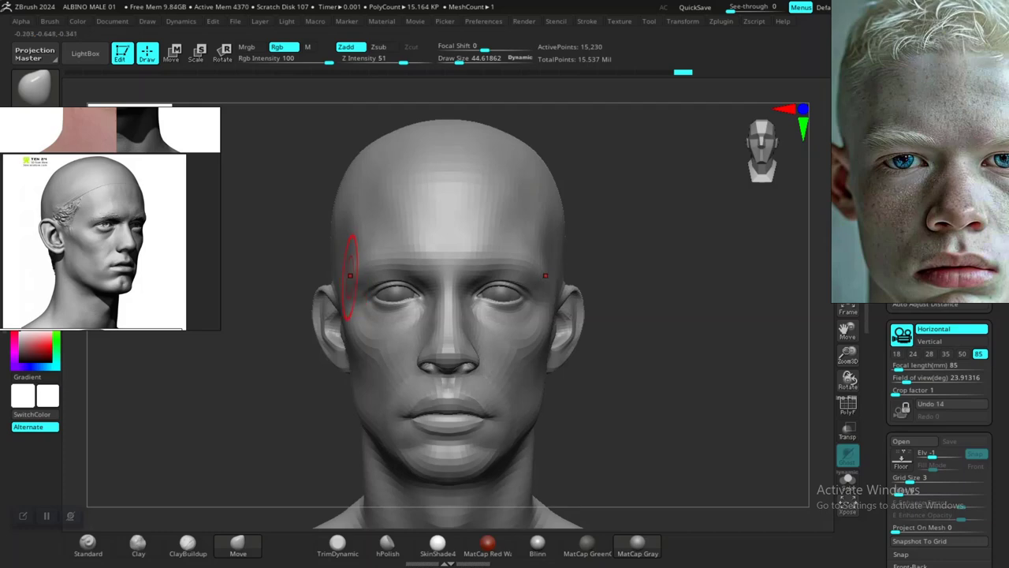
pyautogui.hotkey('shift', 'z')
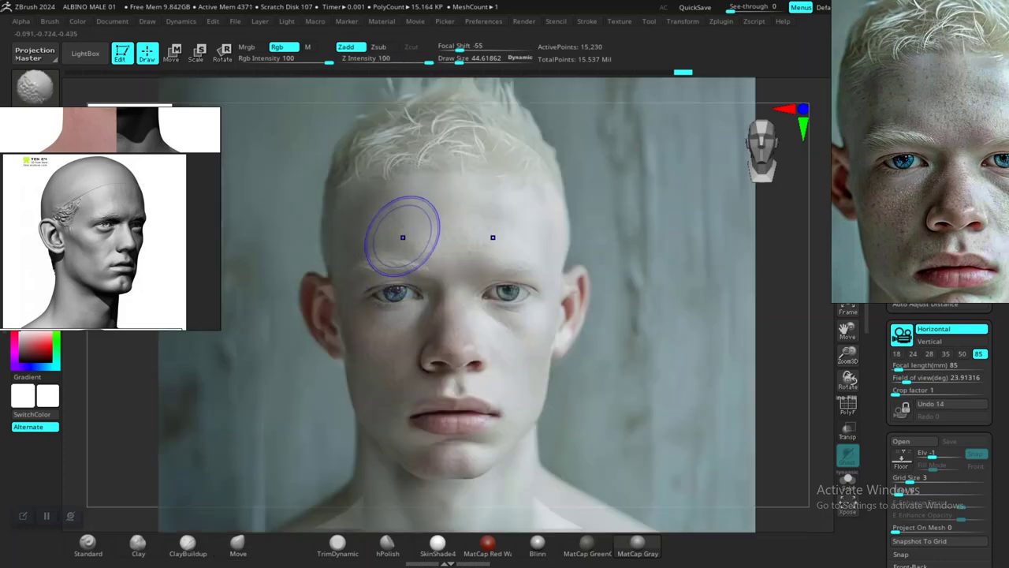
pyautogui.hotkey('shift', 'z')
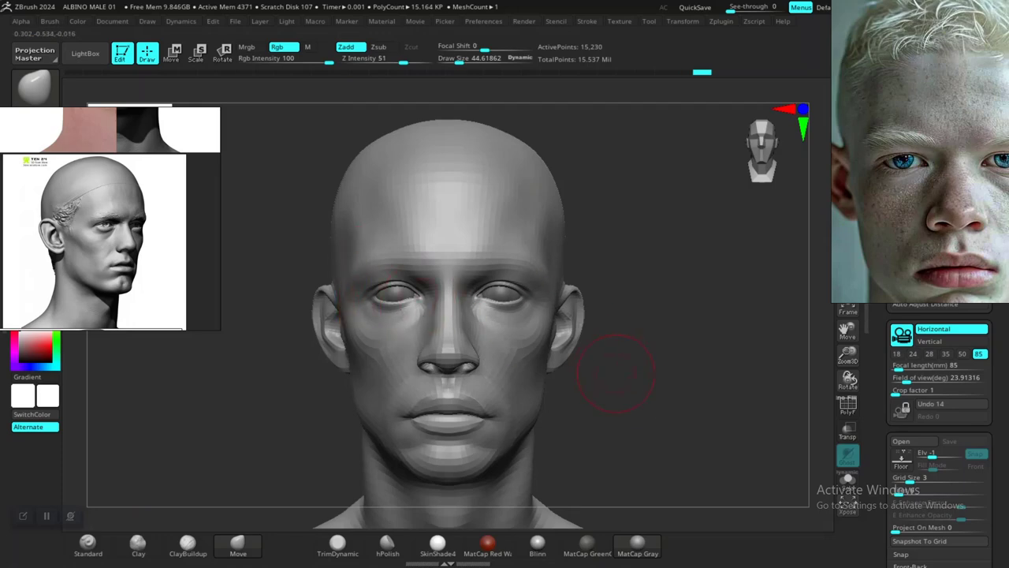
# Bring the full portrait reference closer to the canvas and check the reframed bust against the Spotlight image with the Move brush active.
pyautogui.moveTo(616, 373)
pyautogui.keyDown('ctrl'); pyautogui.mouseDown(button='right')
pyautogui.moveTo(563, 337)
pyautogui.moveTo(591, 375)
pyautogui.moveTo(426, 377)
pyautogui.moveTo(615, 379)
pyautogui.moveTo(622, 344)
pyautogui.moveTo(627, 369)
pyautogui.mouseUp(button='right'); pyautogui.keyUp('ctrl')
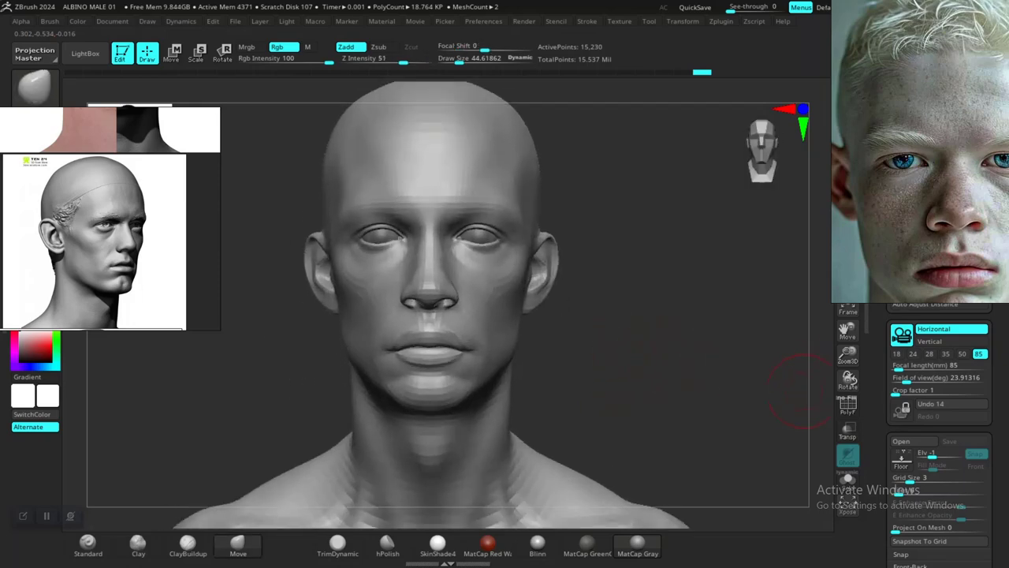
pyautogui.hotkey('shift', 'z')
pyautogui.press('b')
pyautogui.press('m')
pyautogui.press('v')
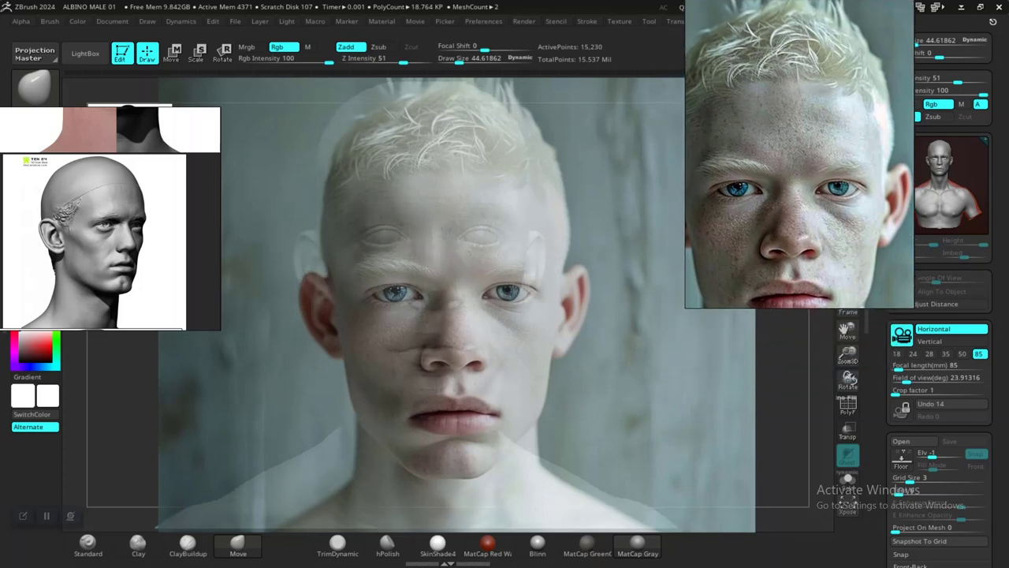
pyautogui.press('shift')
pyautogui.hotkey('shift', 'z')
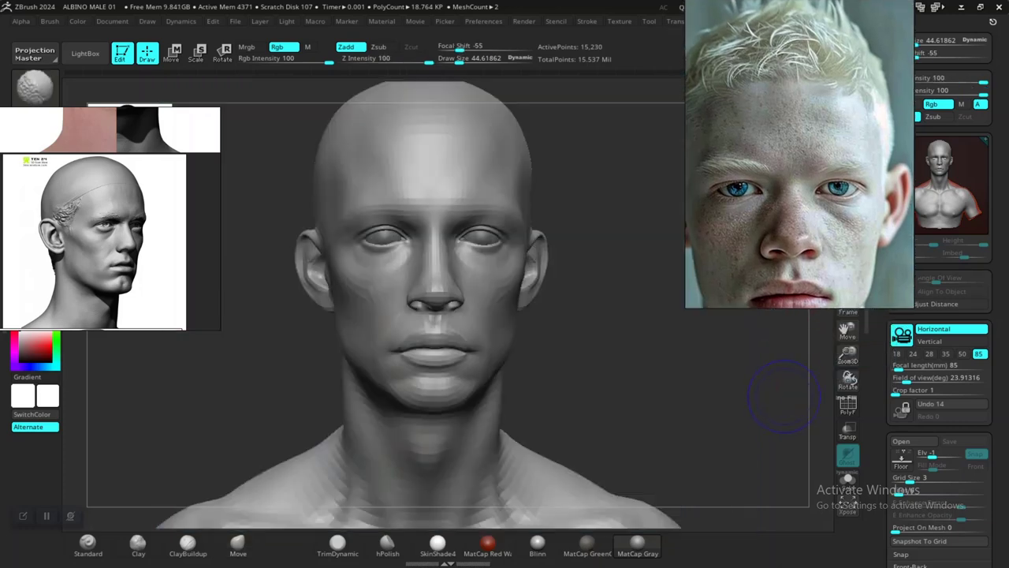
# Sculpt the area beneath the inner eye corner with the Clay brush at a draw size of about 19.
pyautogui.moveTo(597, 347)
pyautogui.keyDown('alt'); pyautogui.mouseDown()
pyautogui.moveTo(621, 434)
pyautogui.moveTo(602, 429)
pyautogui.mouseUp(); pyautogui.keyUp('alt')
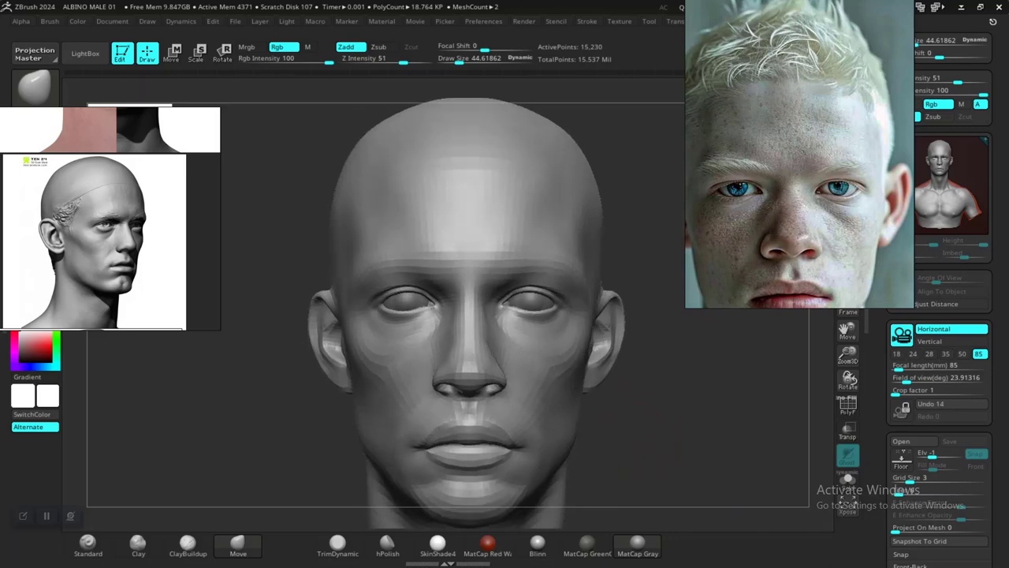
pyautogui.keyDown('alt'); pyautogui.moveTo(663, 428); pyautogui.dragTo(594, 358); pyautogui.keyUp('alt')
pyautogui.keyDown('alt'); pyautogui.moveTo(640, 386); pyautogui.dragTo(693, 430); pyautogui.keyUp('alt')
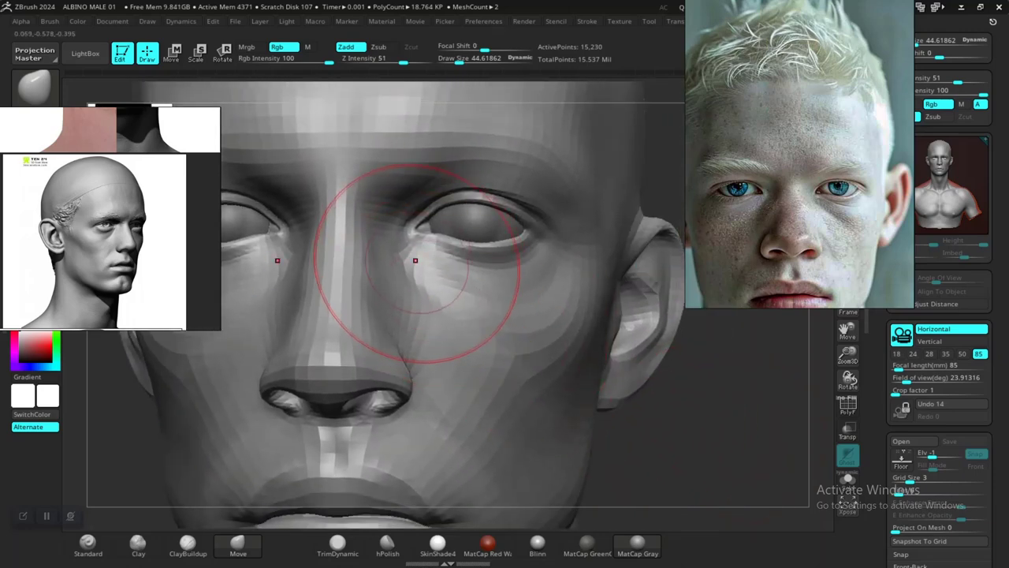
pyautogui.moveTo(701, 429)
pyautogui.mouseDown()
pyautogui.moveTo(701, 476)
pyautogui.moveTo(684, 484)
pyautogui.moveTo(696, 478)
pyautogui.moveTo(691, 470)
pyautogui.mouseUp()
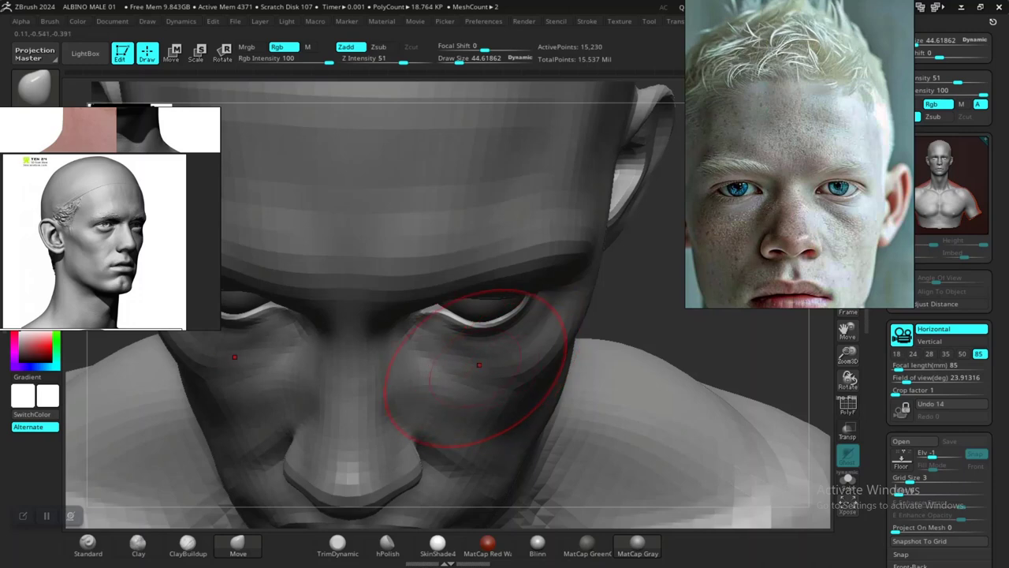
pyautogui.moveTo(628, 328); pyautogui.dragTo(626, 266)
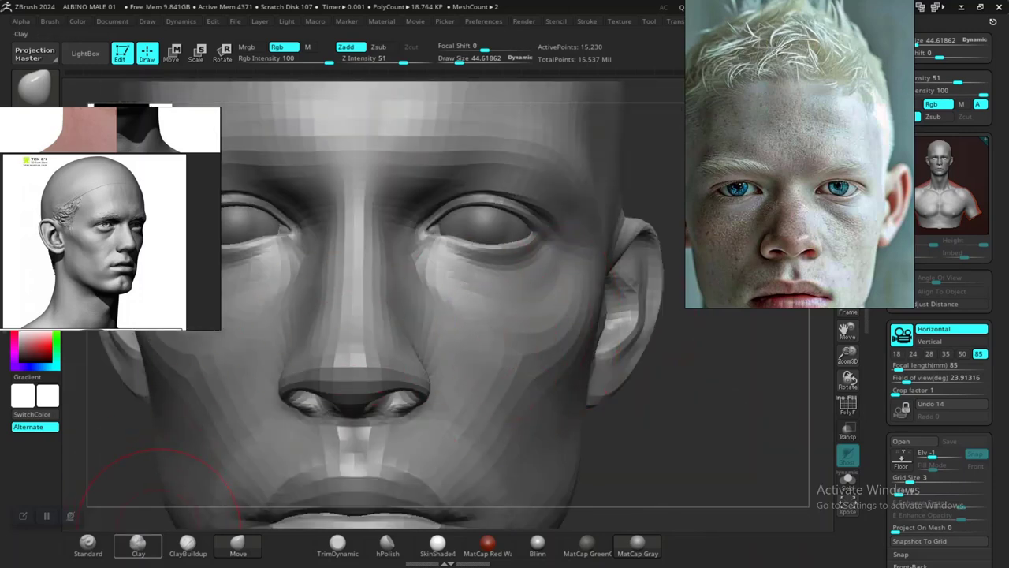
pyautogui.click(148, 544)
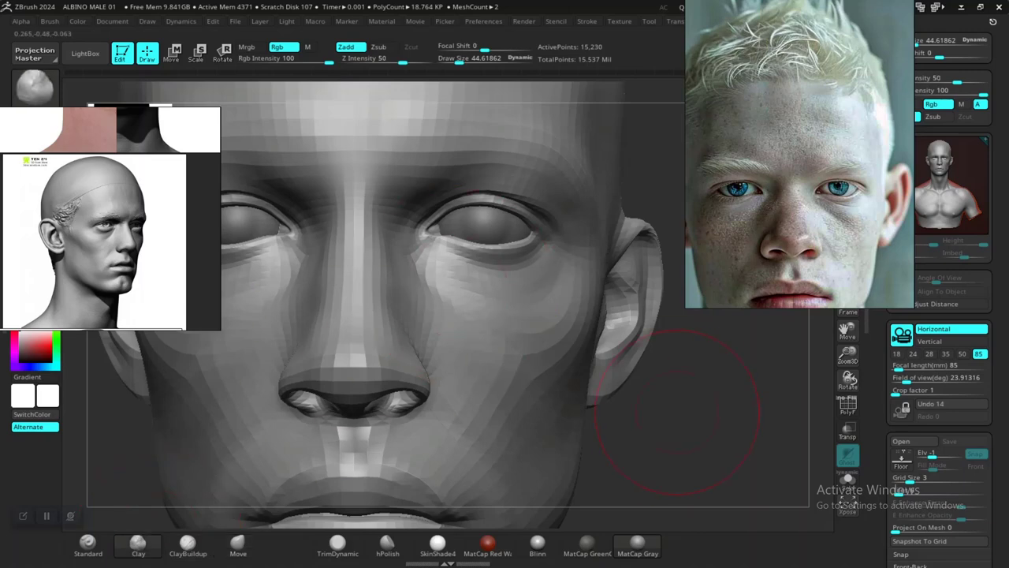
pyautogui.moveTo(677, 411); pyautogui.dragTo(617, 406)
pyautogui.press('space')
pyautogui.moveTo(399, 318); pyautogui.dragTo(386, 316)
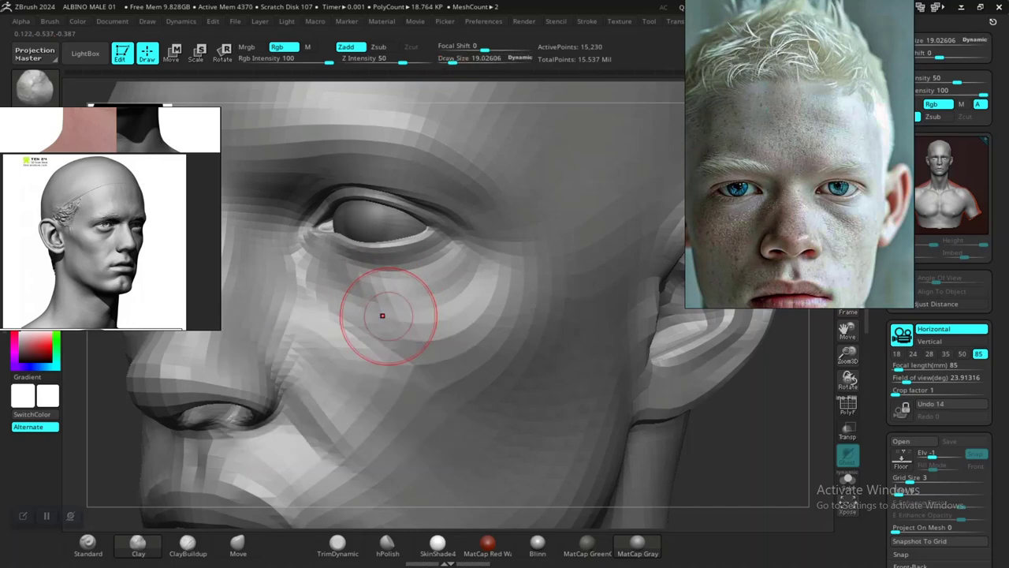
pyautogui.keyDown('alt'); pyautogui.moveTo(775, 474); pyautogui.dragTo(800, 480); pyautogui.keyUp('alt')
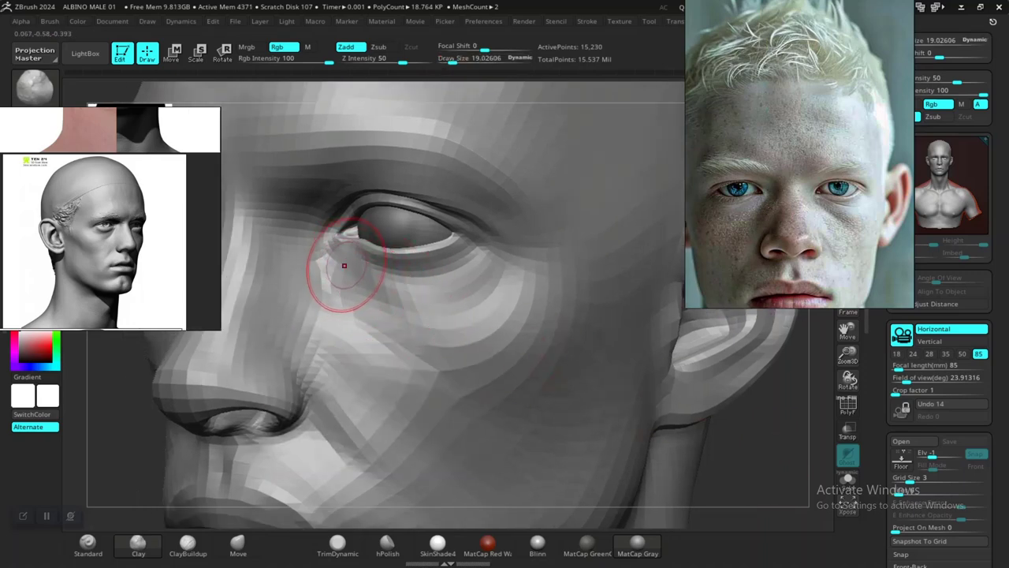
pyautogui.moveTo(357, 273); pyautogui.dragTo(385, 298)
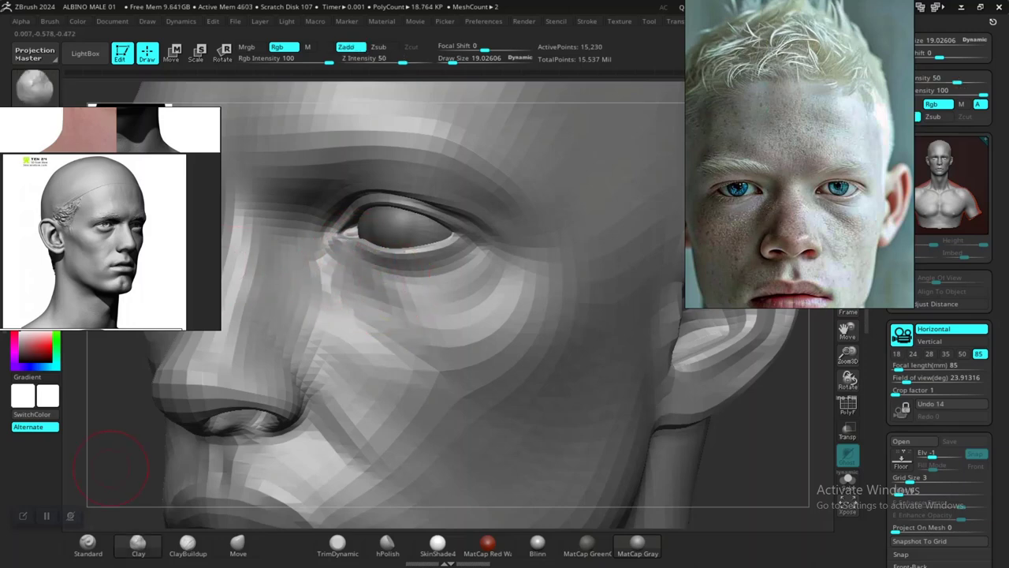
# Switch to the Standard brush at a draw size of about 33 and rearrange the reference images so the portrait and bust are both visible.
pyautogui.click(105, 544)
pyautogui.press('space')
pyautogui.moveTo(423, 309); pyautogui.dragTo(427, 309)
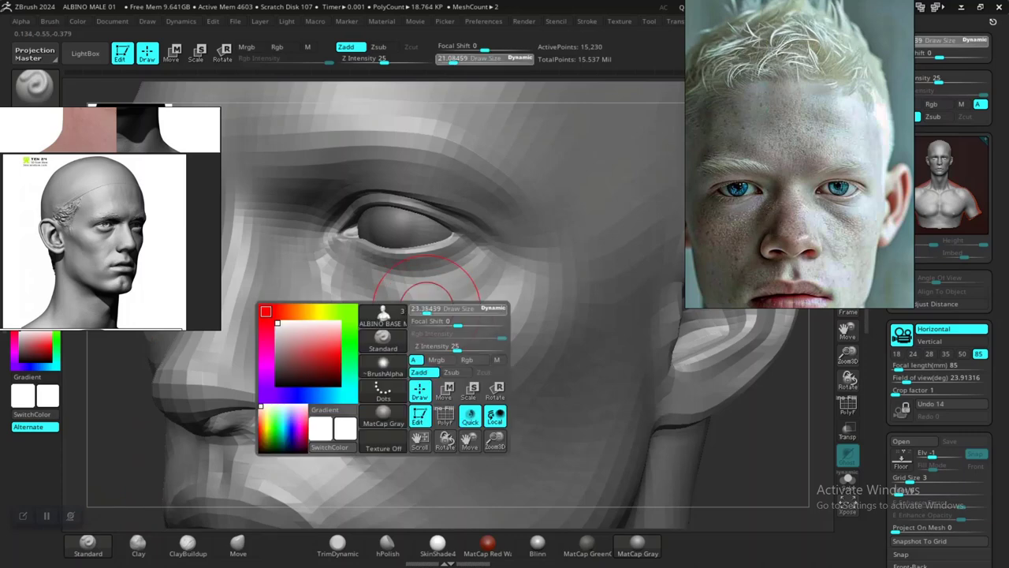
pyautogui.moveTo(189, 237); pyautogui.dragTo(928, 224)
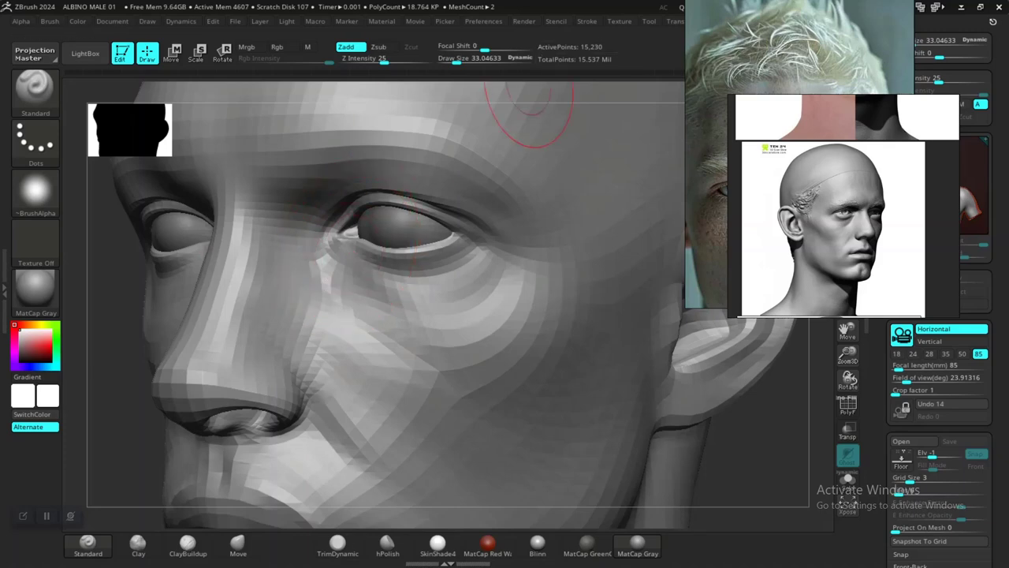
pyautogui.click(586, 21)
pyautogui.click(620, 219)
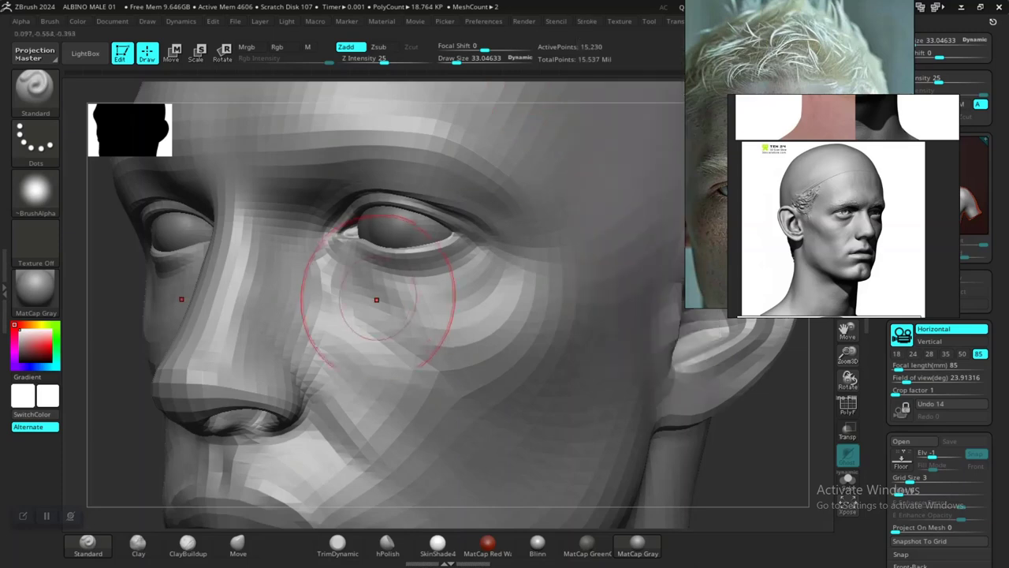
pyautogui.moveTo(796, 224); pyautogui.dragTo(927, 231, button='right')
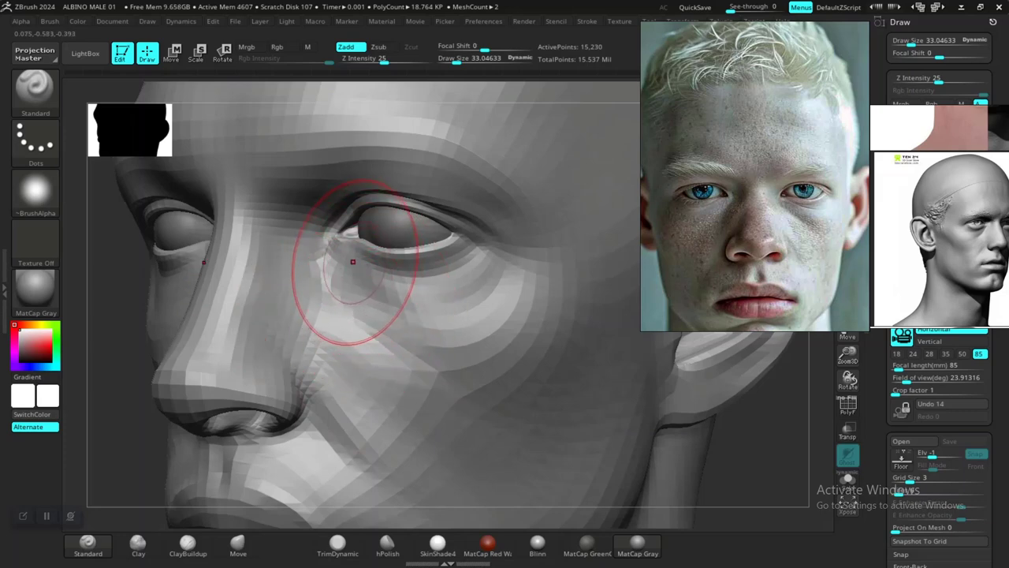
# Try Standard brush strokes beneath the eye, including one at Z Intensity 11, and undo them.
pyautogui.moveTo(338, 258); pyautogui.dragTo(367, 282)
pyautogui.hotkey('ctrl', 'z')
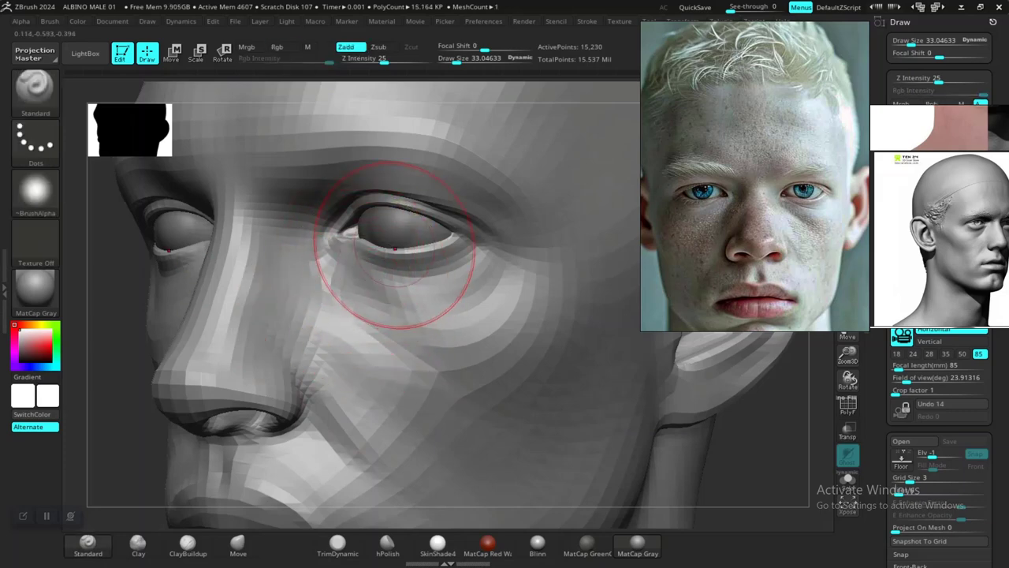
pyautogui.moveTo(383, 60); pyautogui.dragTo(369, 60)
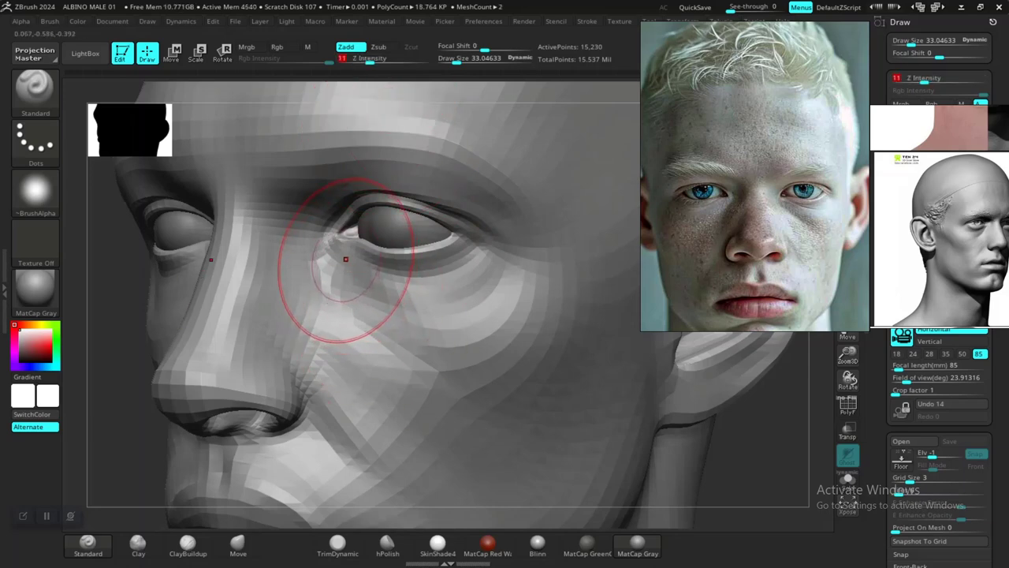
pyautogui.moveTo(345, 262)
pyautogui.mouseDown()
pyautogui.moveTo(355, 280)
pyautogui.moveTo(387, 292)
pyautogui.moveTo(482, 307)
pyautogui.mouseUp()
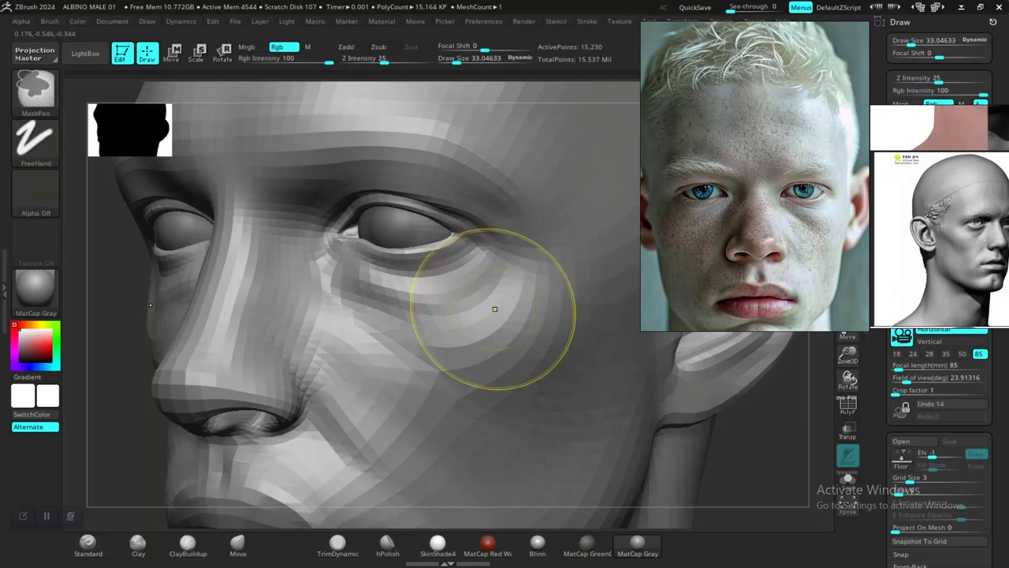
pyautogui.hotkey('ctrl', 'z')
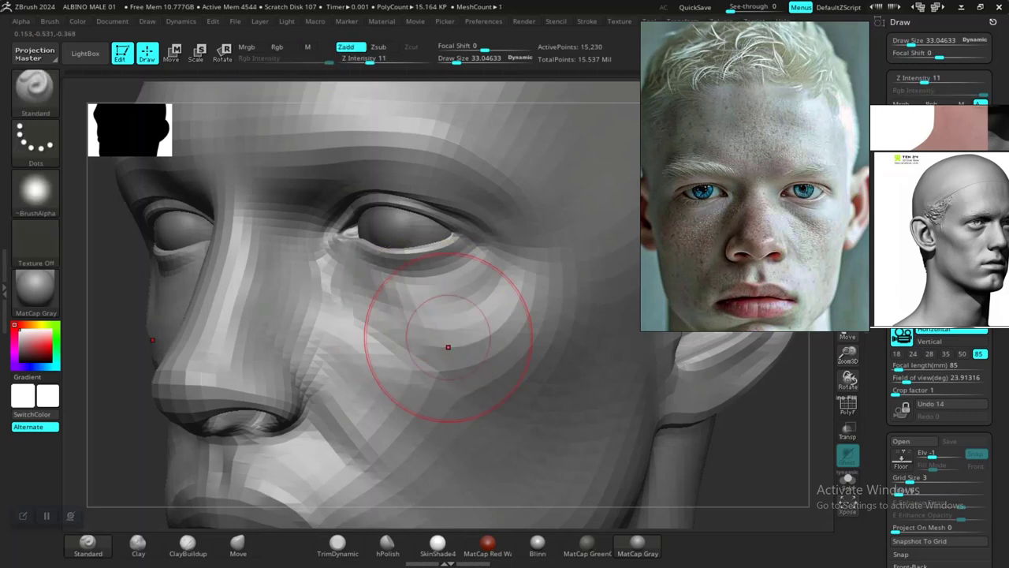
# Set Z Intensity to 5 and softly sculpt the under-eye and upper cheek area, checking the form from several angles.
pyautogui.click(360, 62)
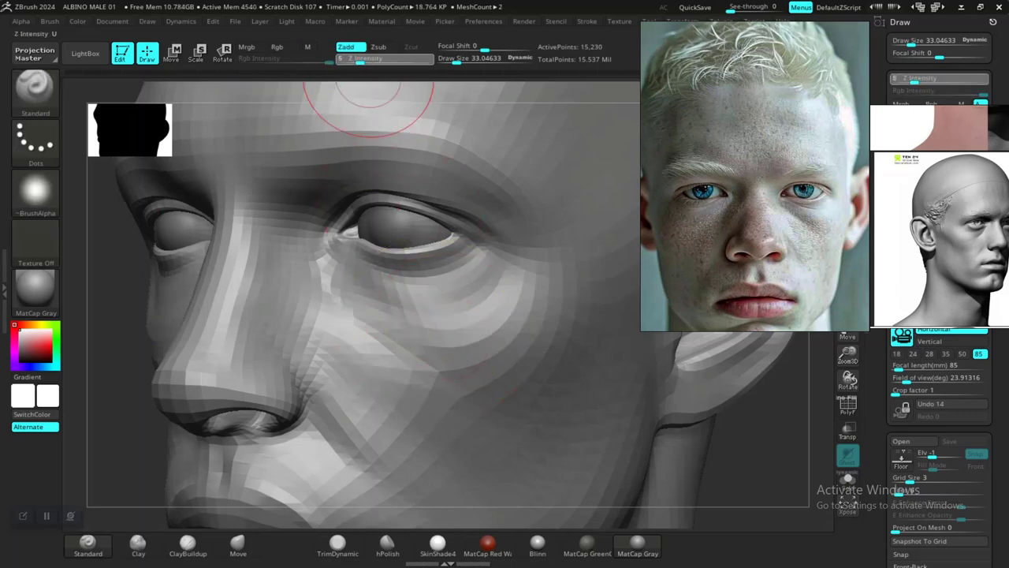
pyautogui.moveTo(446, 315); pyautogui.dragTo(384, 284)
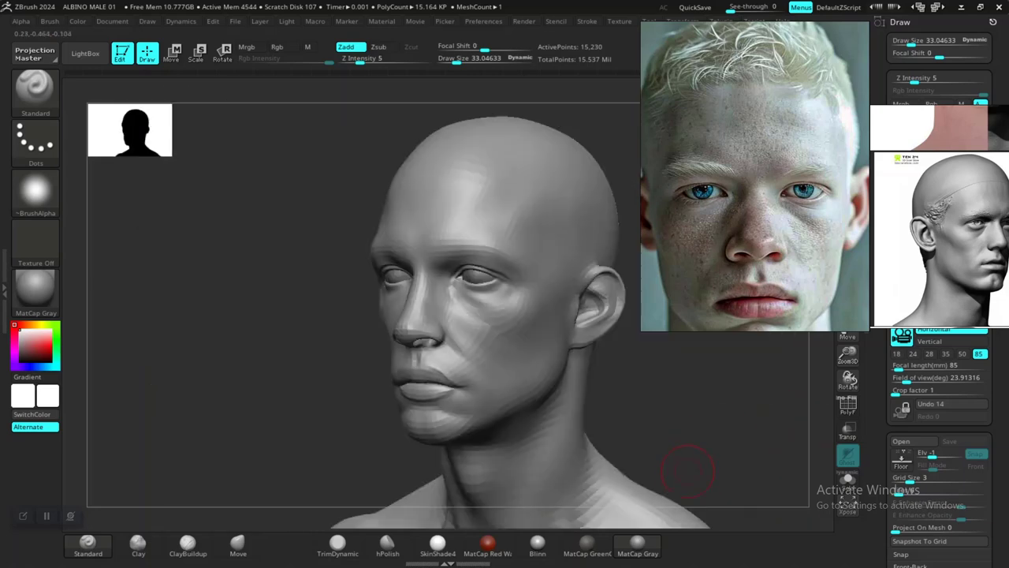
pyautogui.moveTo(552, 370); pyautogui.dragTo(607, 371)
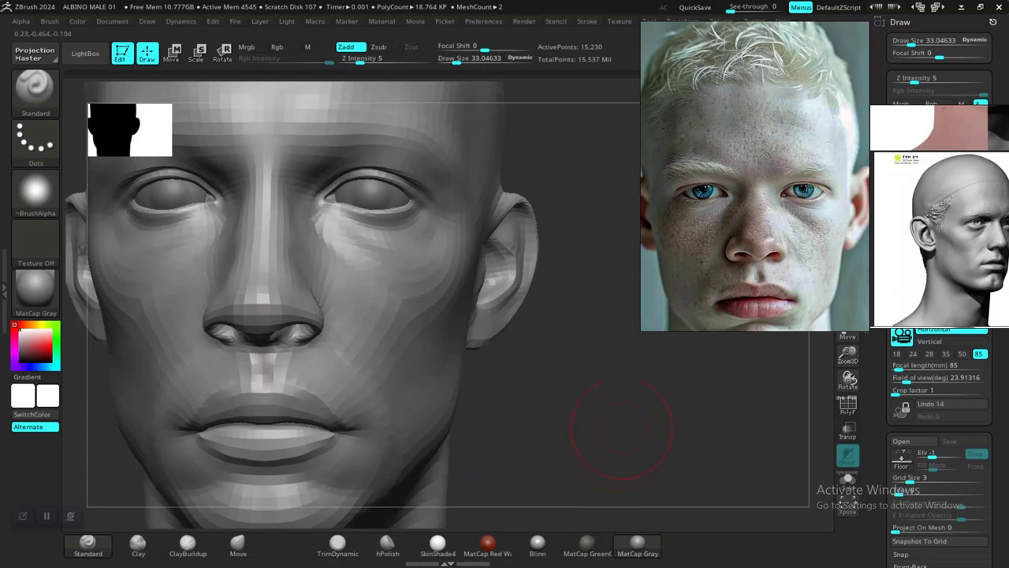
pyautogui.moveTo(574, 417)
pyautogui.mouseDown()
pyautogui.moveTo(544, 394)
pyautogui.moveTo(559, 388)
pyautogui.mouseUp()
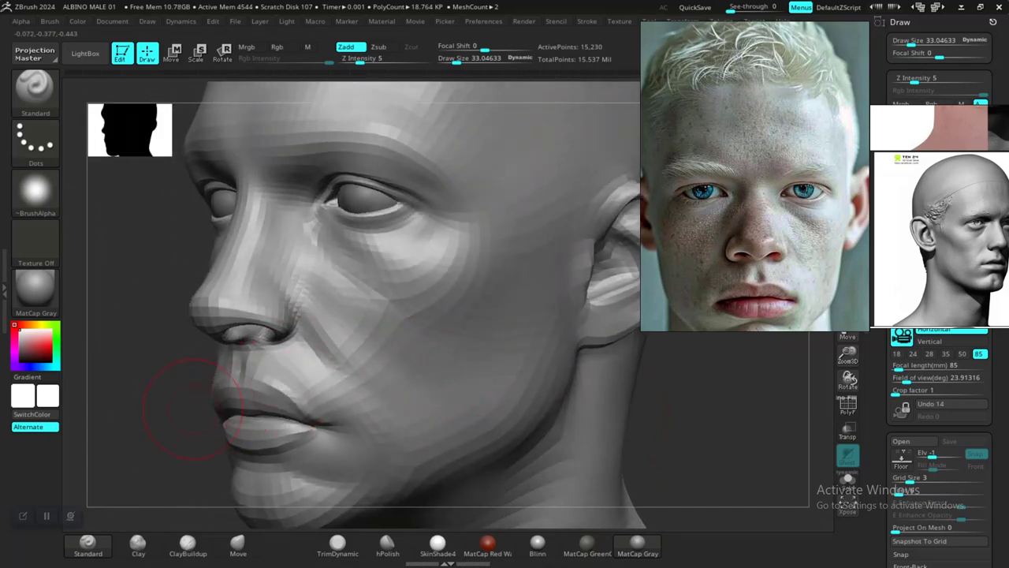
pyautogui.keyDown('alt'); pyautogui.moveTo(194, 409); pyautogui.dragTo(244, 473); pyautogui.keyUp('alt')
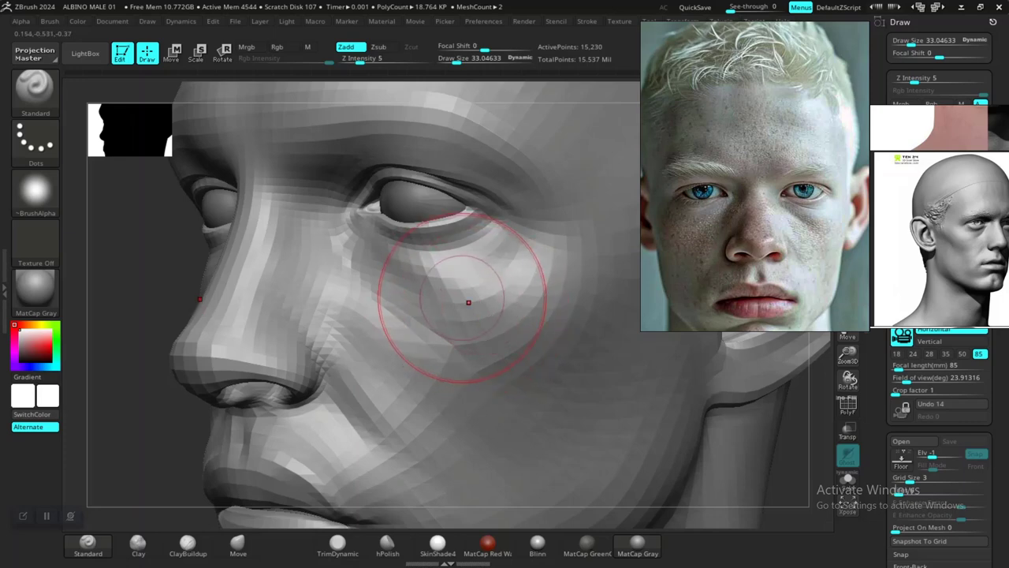
# Switch to the Clay brush with Alpha 42 and build up the cheek beneath the eye at a draw size of about 33.
pyautogui.click(138, 542)
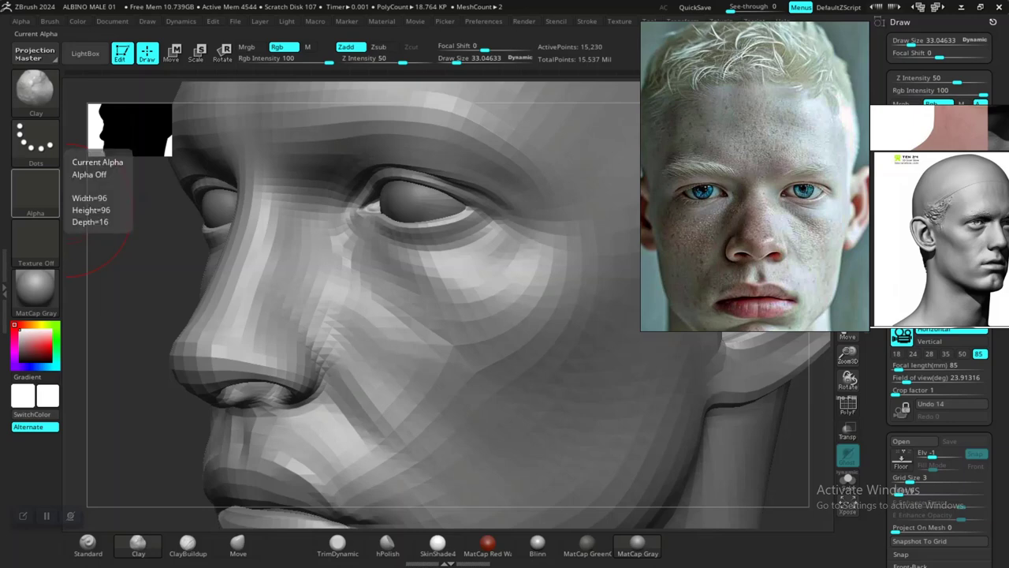
pyautogui.click(36, 193)
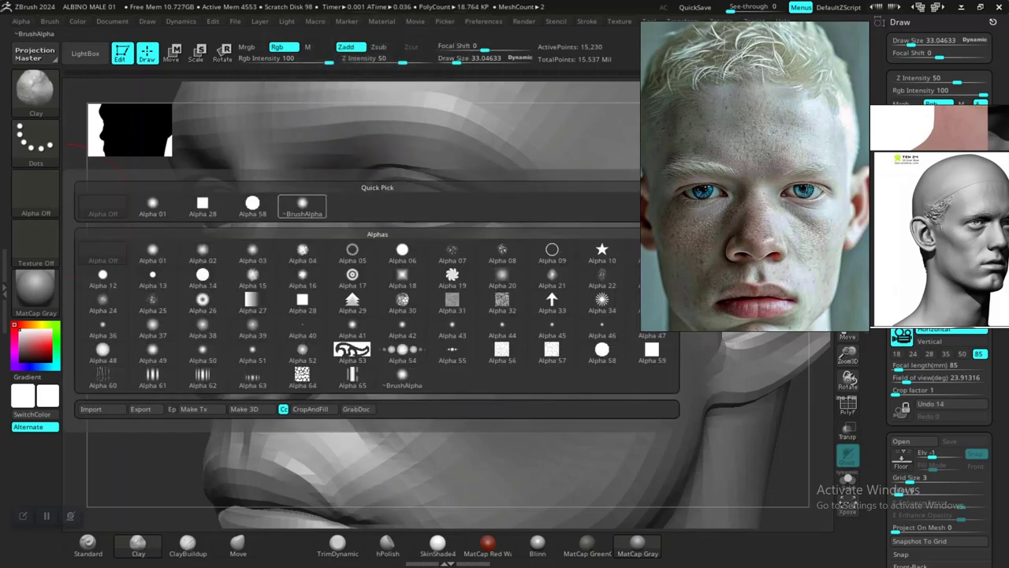
pyautogui.click(402, 326)
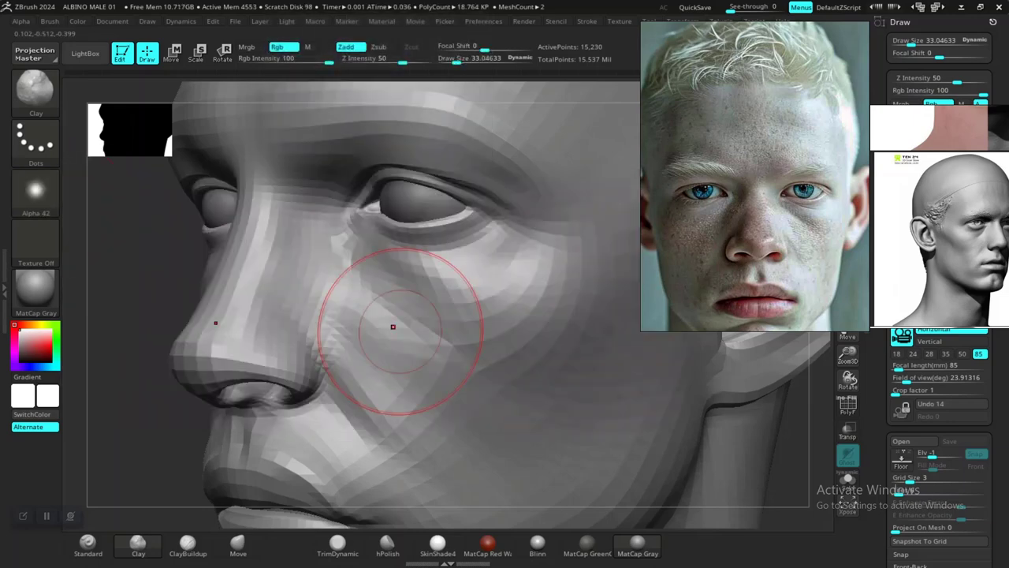
pyautogui.moveTo(441, 272)
pyautogui.mouseDown()
pyautogui.moveTo(541, 294)
pyautogui.moveTo(512, 304)
pyautogui.mouseUp()
pyautogui.moveTo(428, 277)
pyautogui.mouseDown()
pyautogui.moveTo(394, 274)
pyautogui.moveTo(412, 273)
pyautogui.mouseUp()
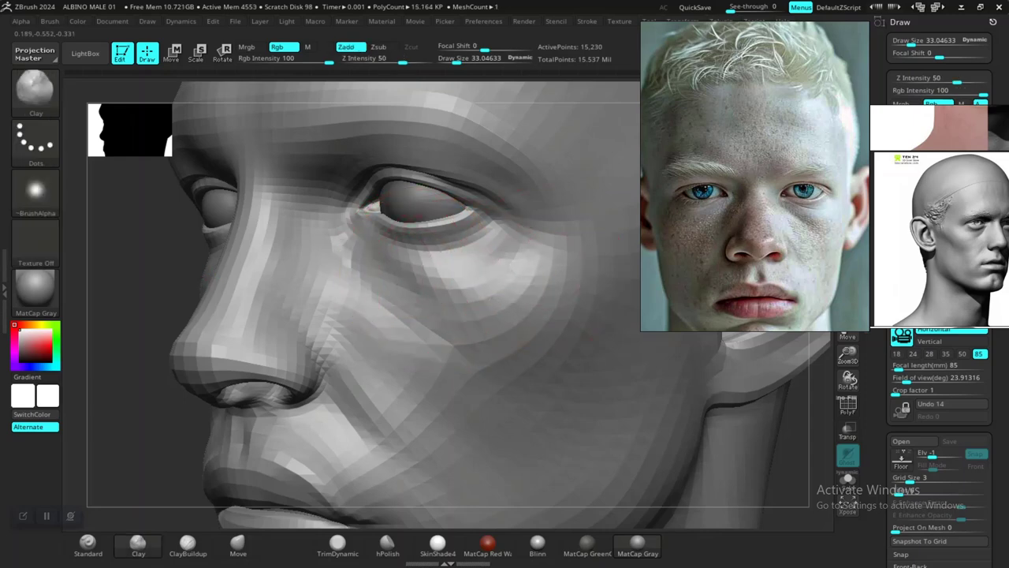
pyautogui.moveTo(430, 282); pyautogui.dragTo(396, 285)
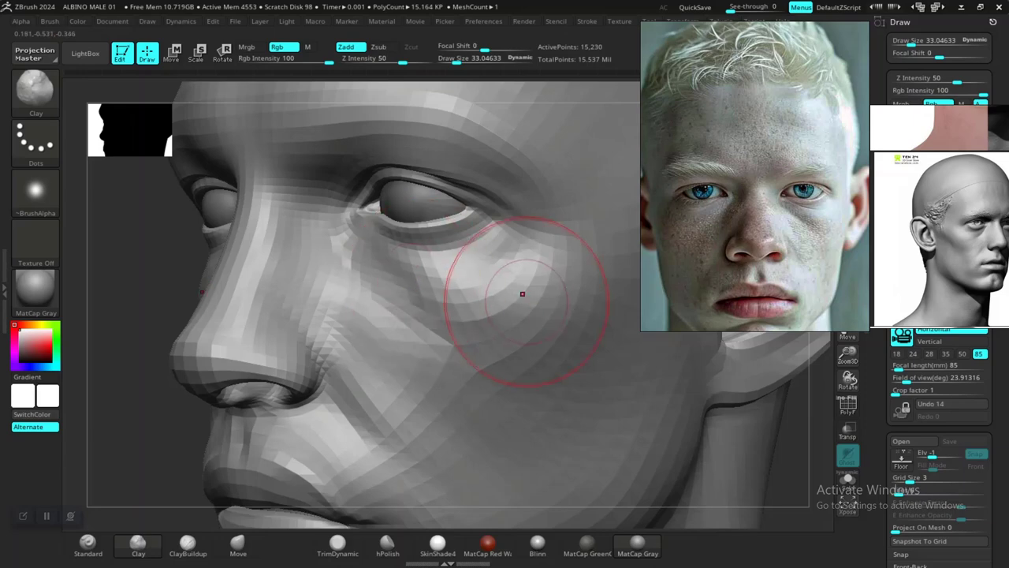
pyautogui.moveTo(479, 308)
pyautogui.mouseDown()
pyautogui.moveTo(429, 304)
pyautogui.moveTo(461, 300)
pyautogui.mouseUp()
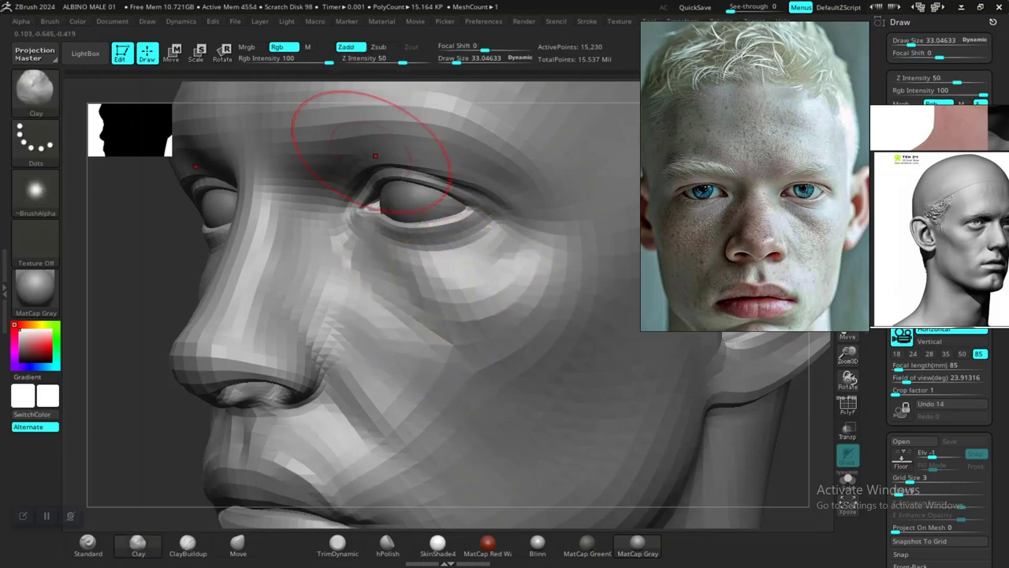
# Set the Smooth brush's Z Intensity to 5, reduce the draw size to about 15, and soften the cheek below the eye.
pyautogui.keyDown('shift'); pyautogui.click(393, 59); pyautogui.keyUp('shift')
pyautogui.write('5')
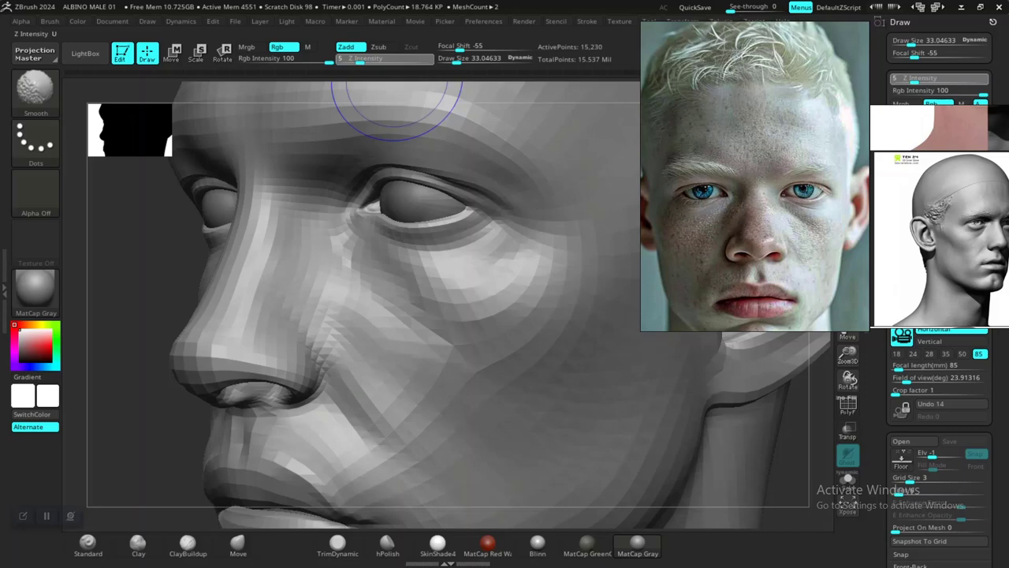
pyautogui.press('space')
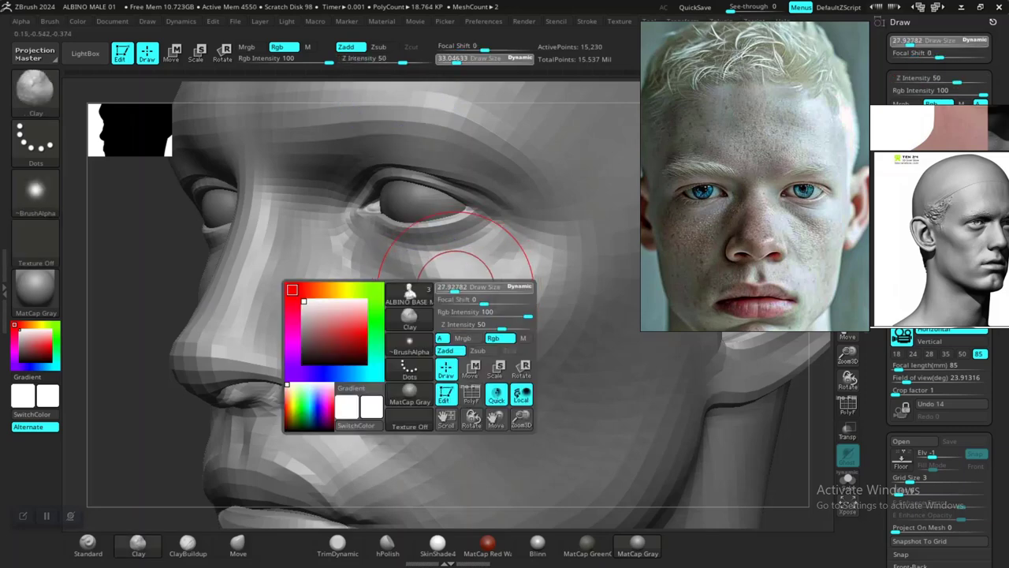
pyautogui.moveTo(424, 296)
pyautogui.keyDown('shift'); pyautogui.mouseDown()
pyautogui.moveTo(418, 305)
pyautogui.moveTo(466, 348)
pyautogui.mouseUp(); pyautogui.keyUp('shift')
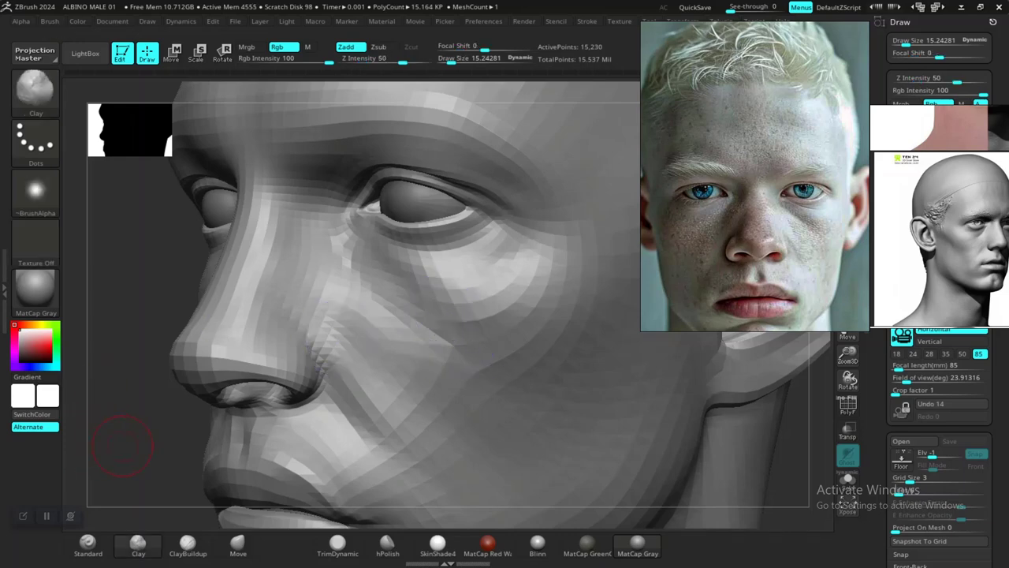
# Sculpt the cheek beside the nose with the Clay brush at a draw size of about 28, and smooth the strokes.
pyautogui.press('f')
pyautogui.moveTo(144, 339); pyautogui.dragTo(237, 343)
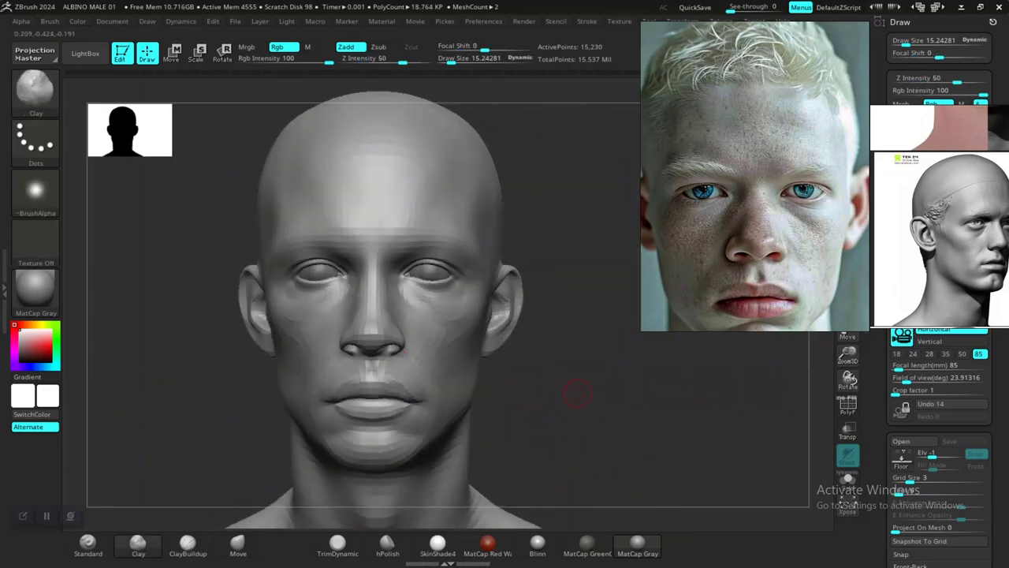
pyautogui.moveTo(577, 393)
pyautogui.keyDown('alt'); pyautogui.mouseDown()
pyautogui.moveTo(574, 363)
pyautogui.moveTo(606, 420)
pyautogui.moveTo(548, 438)
pyautogui.moveTo(556, 415)
pyautogui.mouseUp(); pyautogui.keyUp('alt')
pyautogui.keyDown('alt'); pyautogui.moveTo(586, 370); pyautogui.dragTo(603, 416); pyautogui.keyUp('alt')
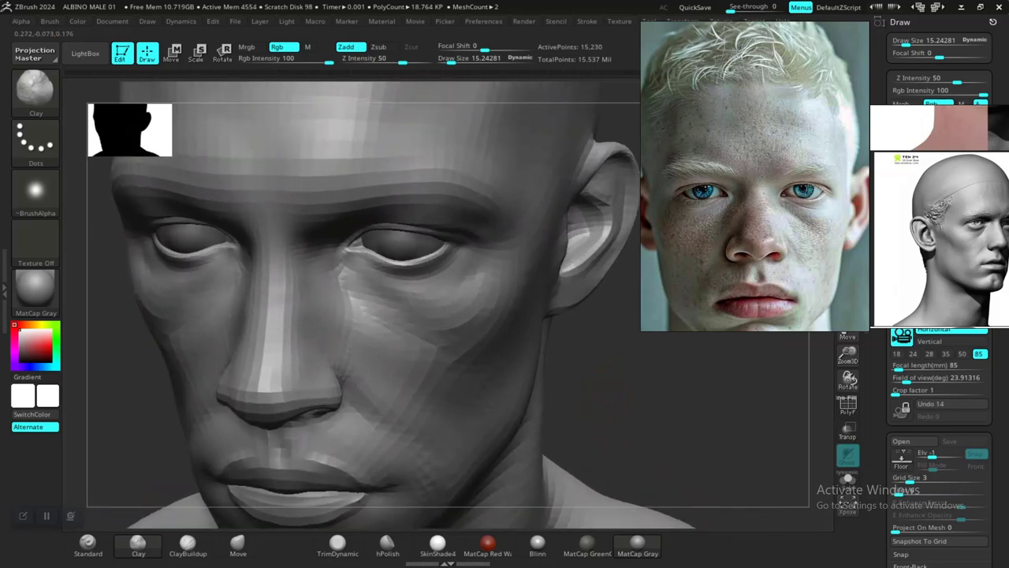
pyautogui.moveTo(609, 381)
pyautogui.keyDown('alt'); pyautogui.mouseDown()
pyautogui.moveTo(604, 403)
pyautogui.moveTo(615, 416)
pyautogui.moveTo(610, 382)
pyautogui.moveTo(628, 394)
pyautogui.moveTo(633, 372)
pyautogui.moveTo(620, 389)
pyautogui.moveTo(596, 372)
pyautogui.moveTo(602, 363)
pyautogui.mouseUp(); pyautogui.keyUp('alt')
pyautogui.press('space')
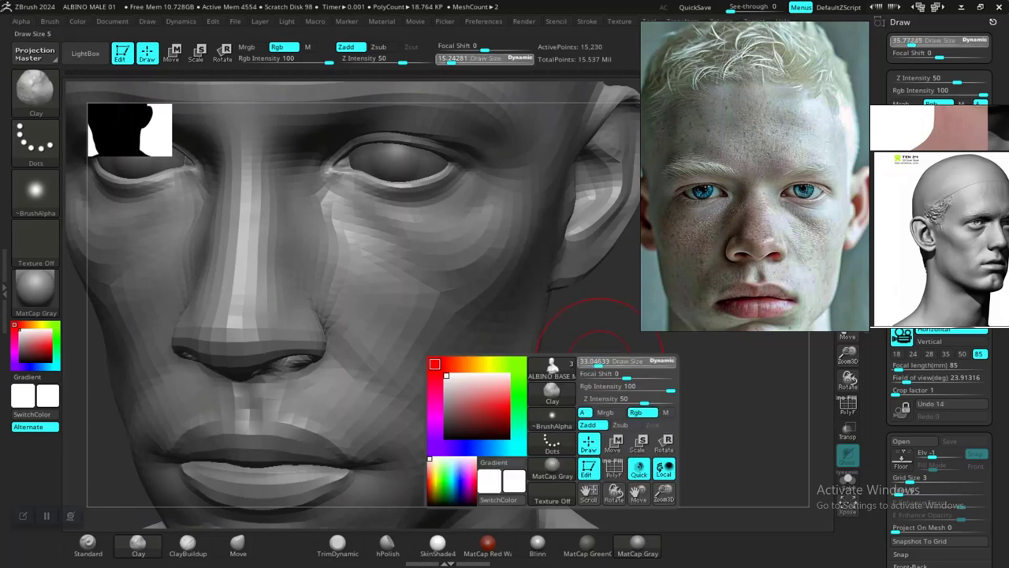
pyautogui.press('space')
pyautogui.moveTo(391, 280); pyautogui.dragTo(386, 279)
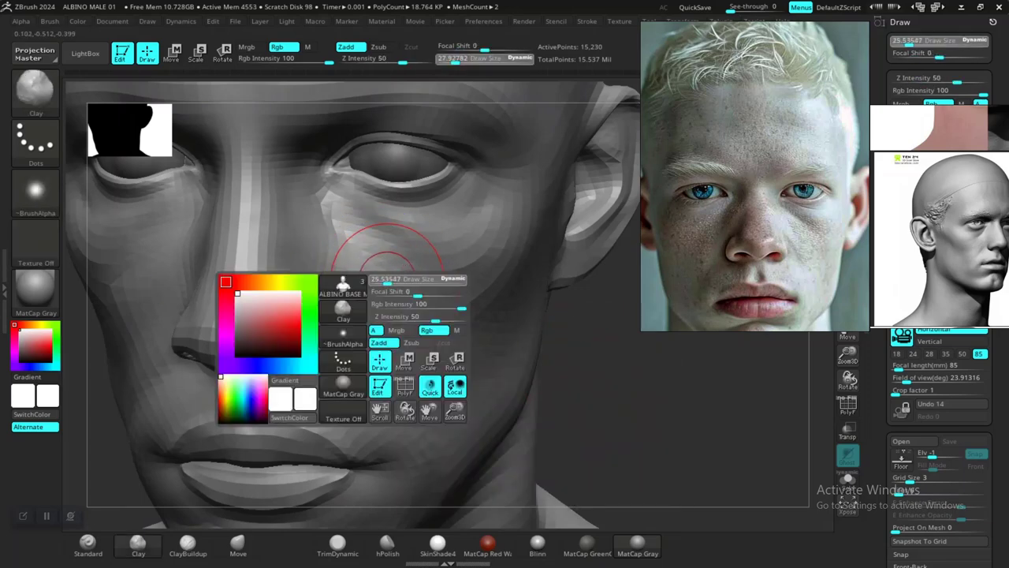
pyautogui.moveTo(389, 280); pyautogui.dragTo(388, 279)
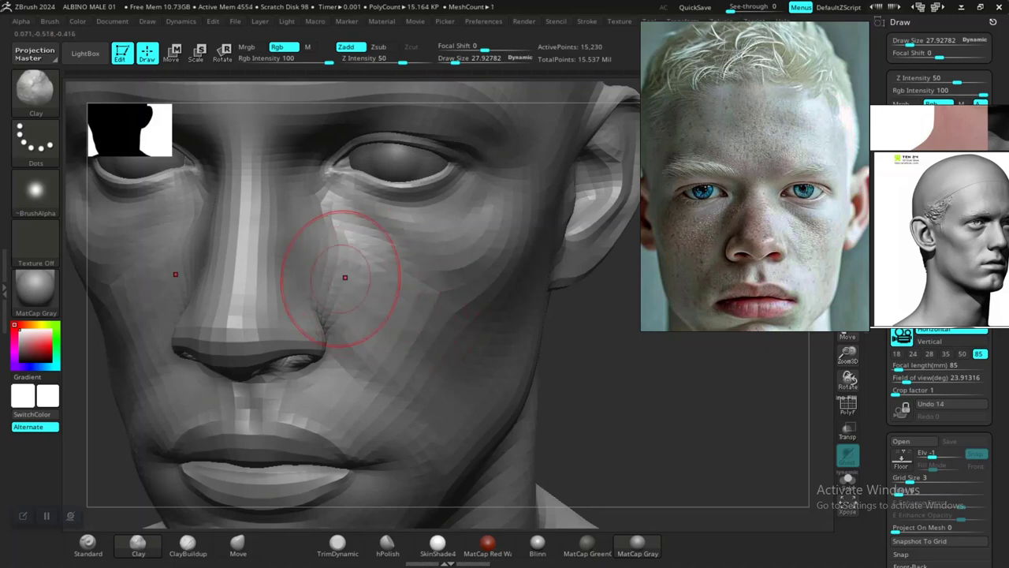
pyautogui.keyDown('shift'); pyautogui.moveTo(395, 305); pyautogui.dragTo(386, 273); pyautogui.keyUp('shift')
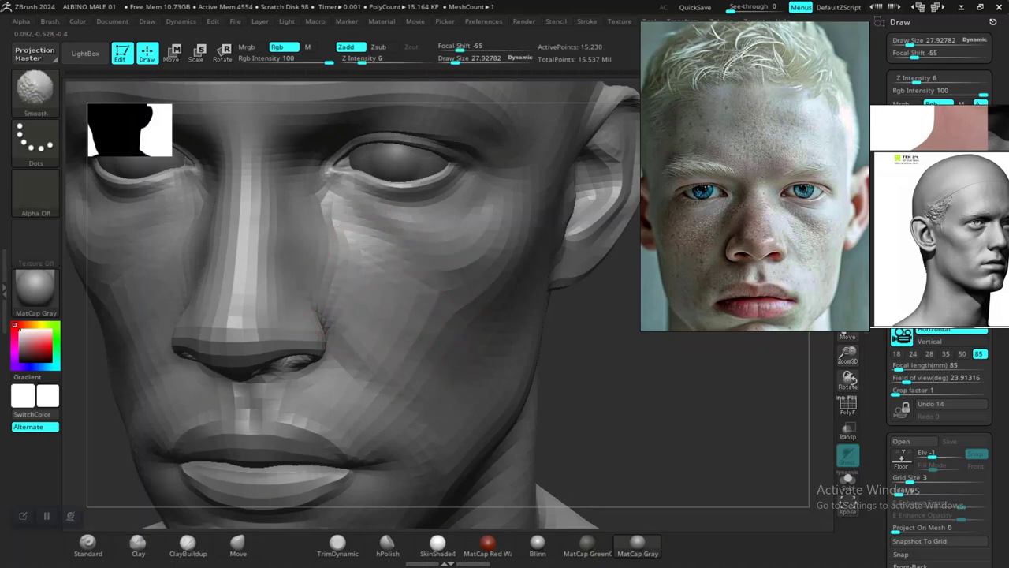
# Try a DamStandard crease from the nostril down the nasolabial fold, undo it, and lower the brush's Z Intensity to 11.
pyautogui.keyDown('alt'); pyautogui.moveTo(675, 443); pyautogui.dragTo(669, 424); pyautogui.keyUp('alt')
pyautogui.moveTo(575, 375)
pyautogui.keyDown('alt'); pyautogui.mouseDown()
pyautogui.moveTo(619, 428)
pyautogui.moveTo(649, 441)
pyautogui.moveTo(642, 450)
pyautogui.moveTo(697, 386)
pyautogui.moveTo(638, 367)
pyautogui.moveTo(729, 405)
pyautogui.moveTo(709, 354)
pyautogui.moveTo(715, 378)
pyautogui.moveTo(753, 391)
pyautogui.moveTo(701, 382)
pyautogui.mouseUp(); pyautogui.keyUp('alt')
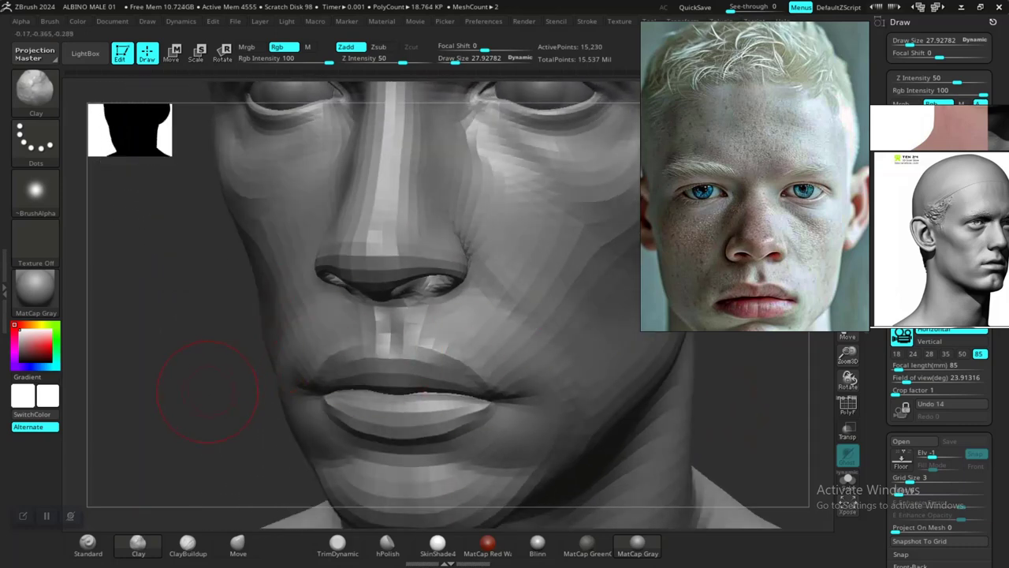
pyautogui.moveTo(208, 392); pyautogui.dragTo(250, 388)
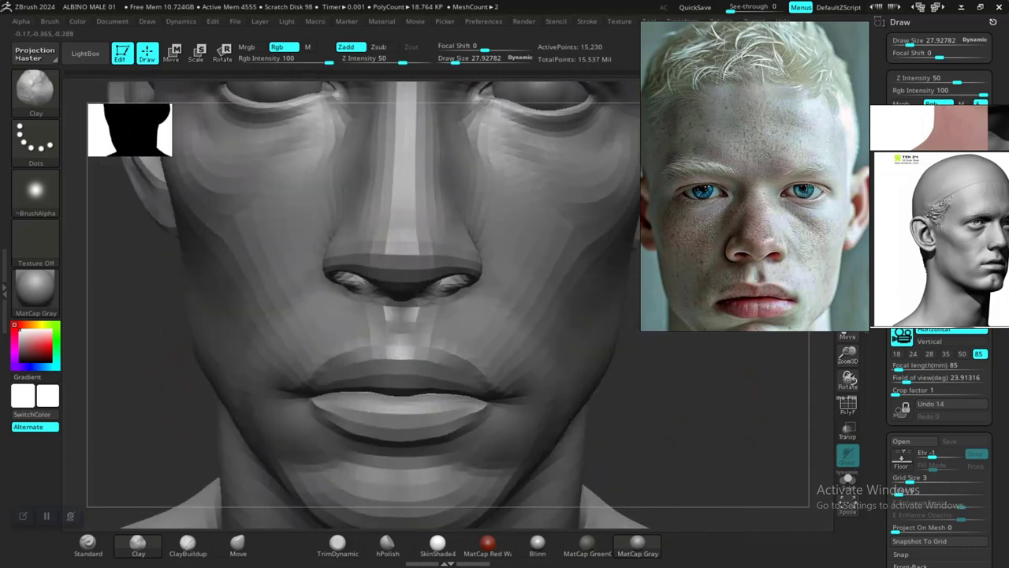
pyautogui.click(337, 544)
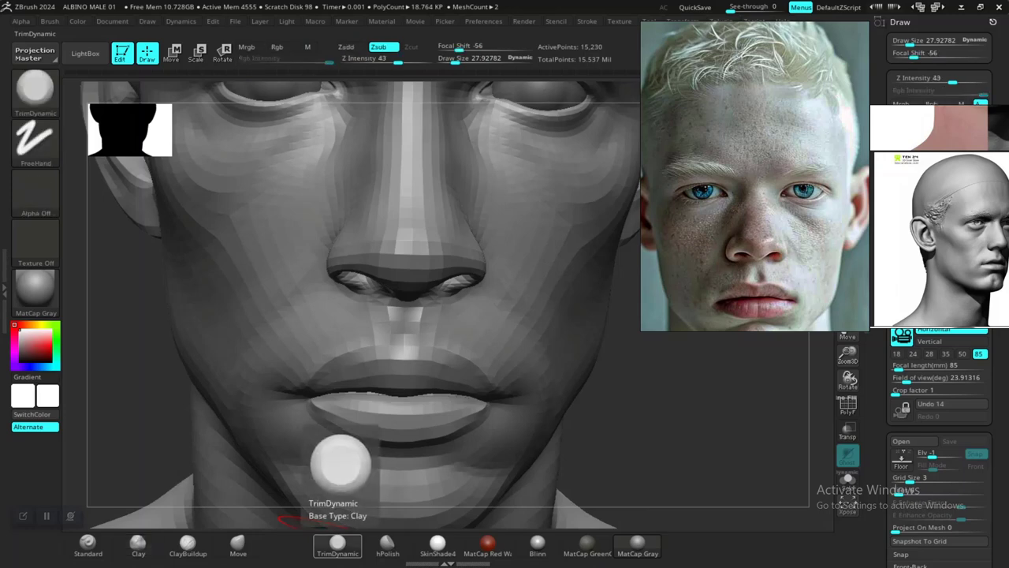
pyautogui.press('b')
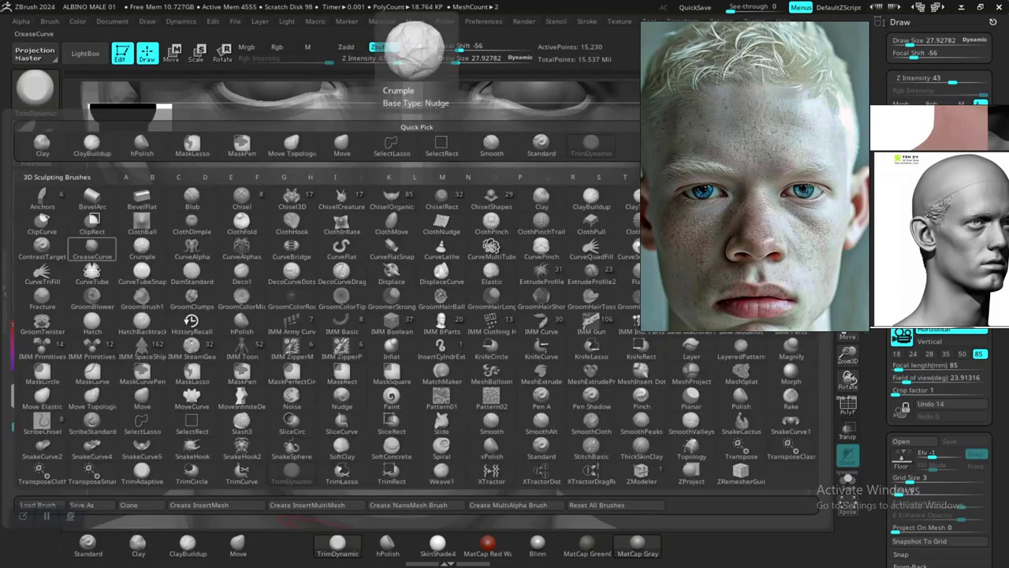
pyautogui.click(192, 272)
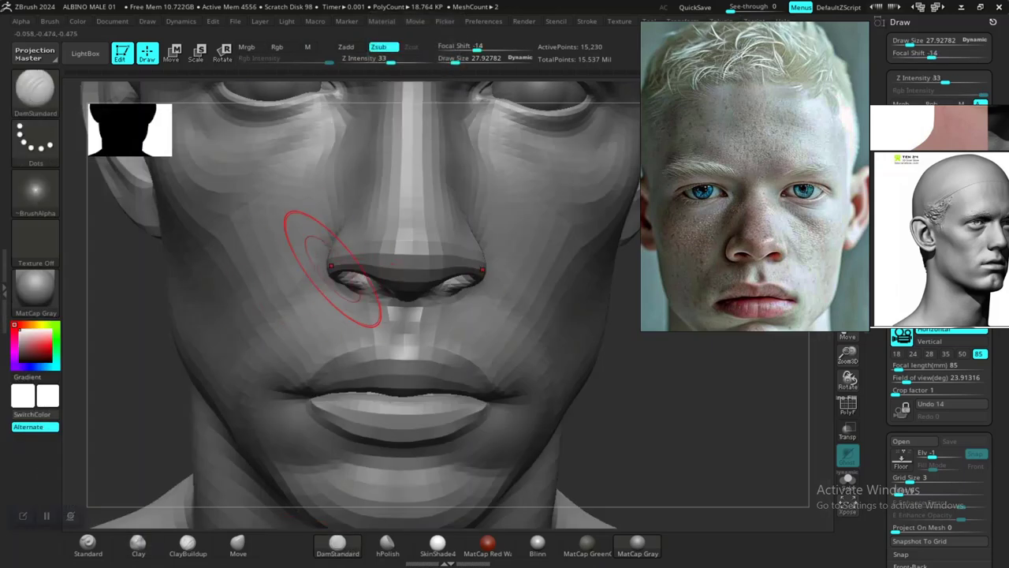
pyautogui.moveTo(322, 257); pyautogui.dragTo(287, 309)
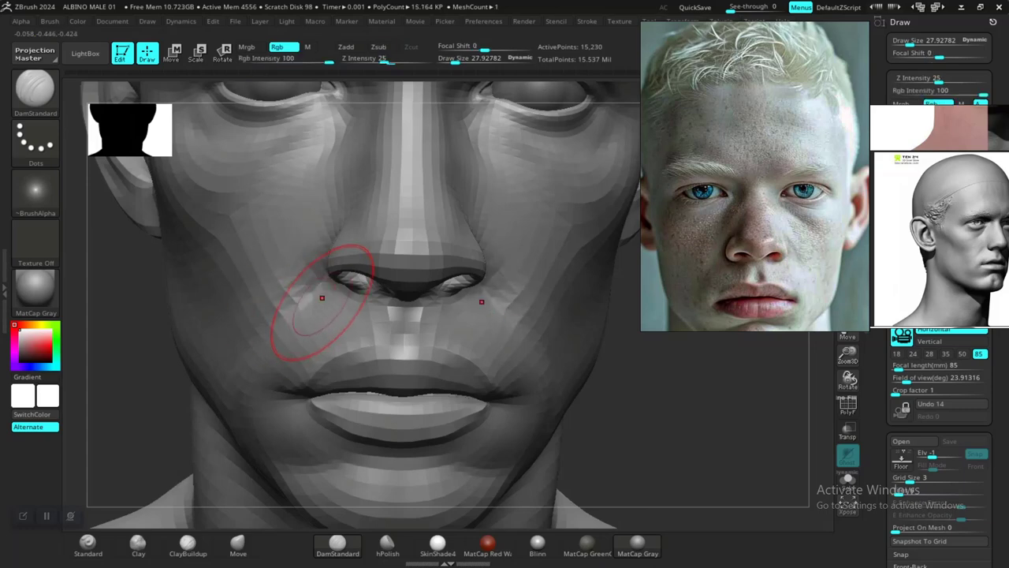
pyautogui.hotkey('ctrl', 'z')
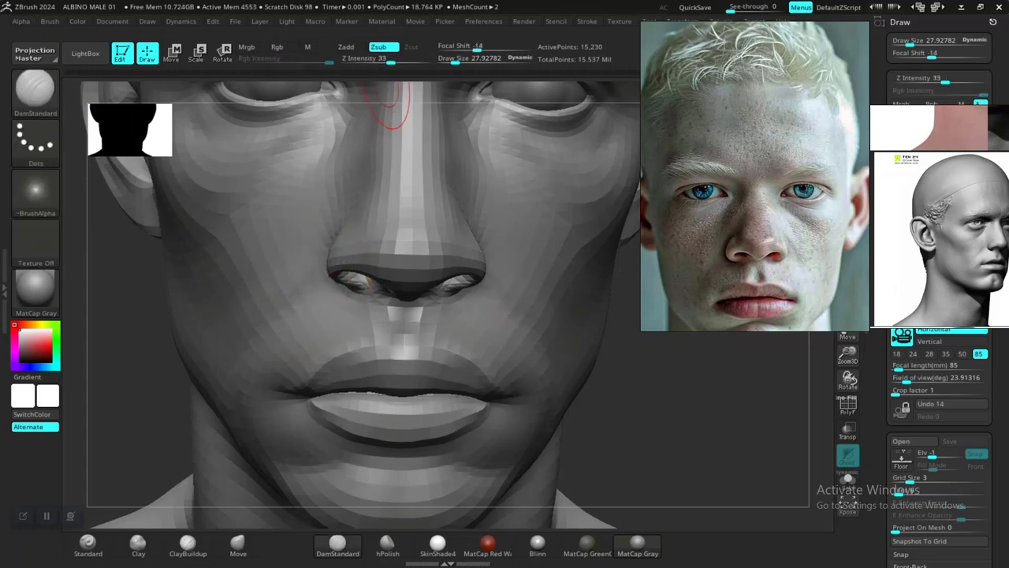
pyautogui.click(586, 21)
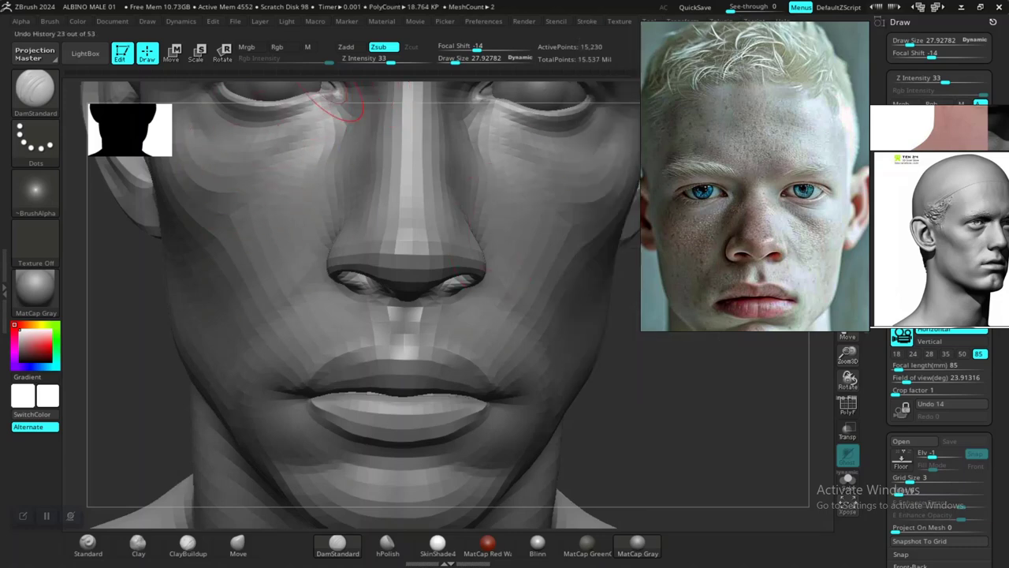
pyautogui.click(370, 60)
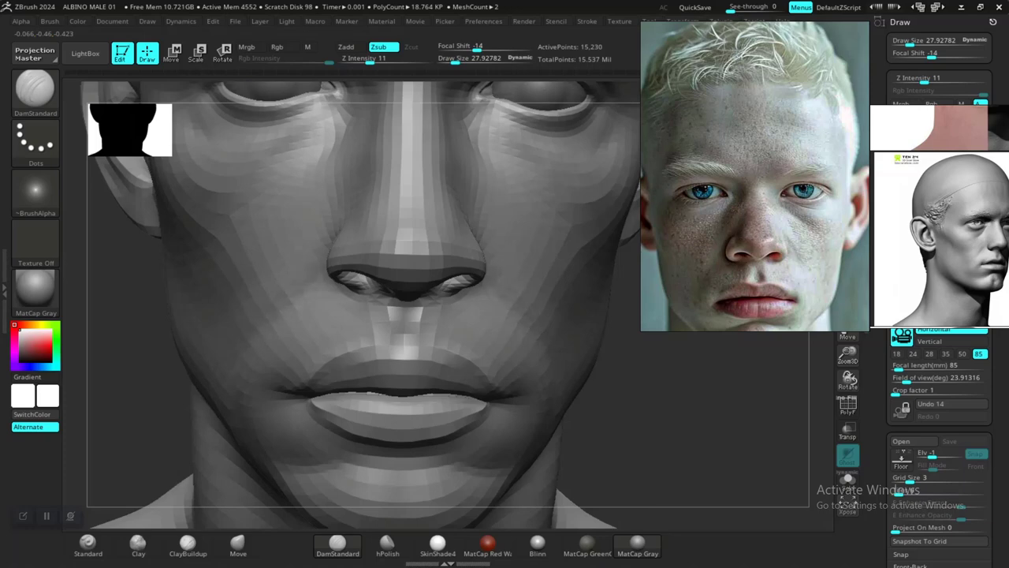
# Smooth the nasolabial crease between the nostril and the corner of the mouth.
pyautogui.keyDown('ctrl'); pyautogui.moveTo(569, 381); pyautogui.dragTo(607, 331, button='right'); pyautogui.keyUp('ctrl')
pyautogui.moveTo(670, 367); pyautogui.dragTo(606, 381, button='right')
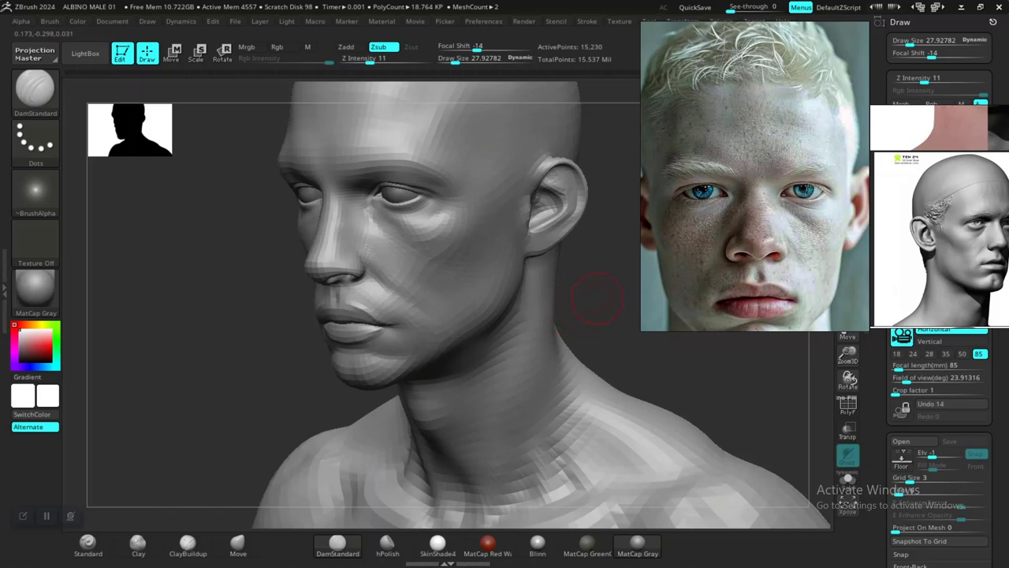
pyautogui.keyDown('alt'); pyautogui.moveTo(597, 298); pyautogui.dragTo(600, 356, button='right'); pyautogui.keyUp('alt')
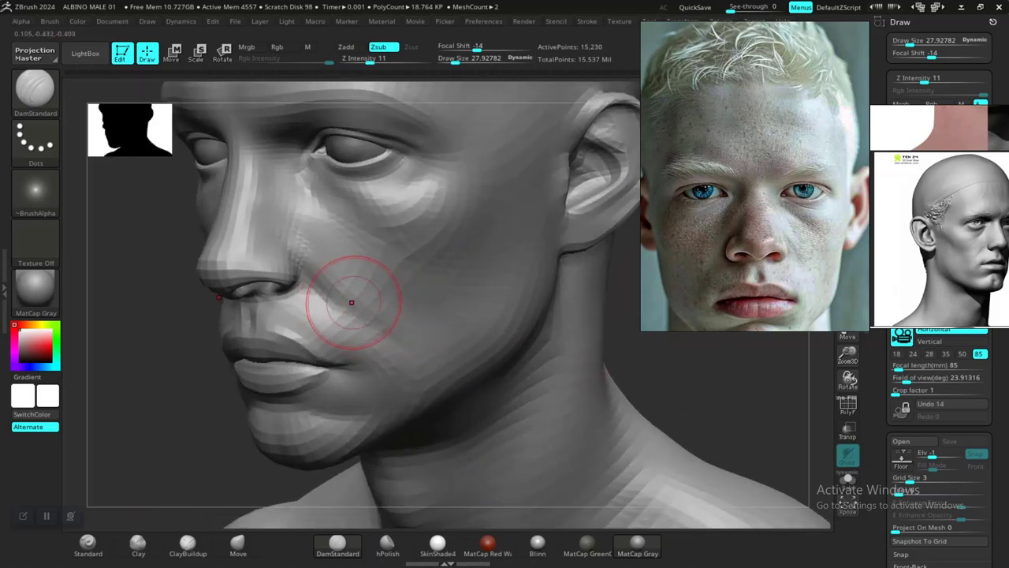
pyautogui.keyDown('shift'); pyautogui.moveTo(374, 316); pyautogui.dragTo(363, 303); pyautogui.keyUp('shift')
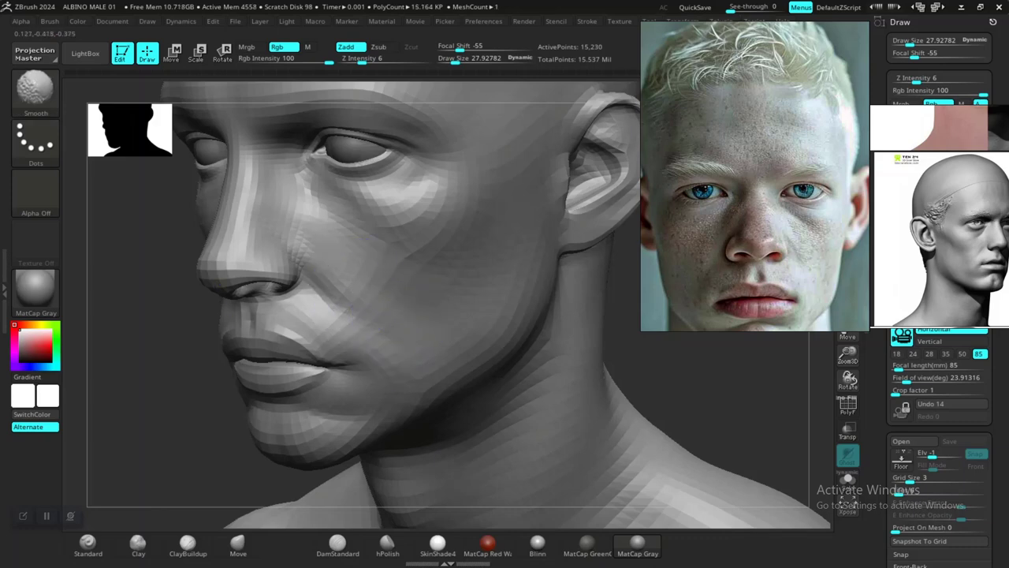
# Examine the nose, mouth and jaw from the front, profile and below, switching to the Move brush.
pyautogui.moveTo(685, 453); pyautogui.dragTo(760, 442, button='right')
pyautogui.keyDown('alt'); pyautogui.moveTo(631, 414); pyautogui.dragTo(674, 445, button='right'); pyautogui.keyUp('alt')
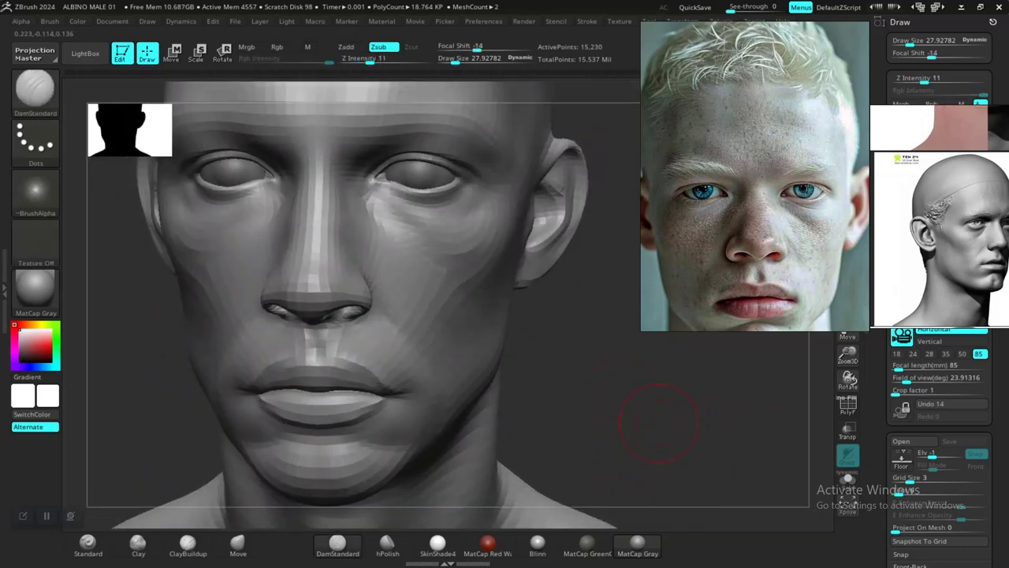
pyautogui.moveTo(623, 481); pyautogui.dragTo(680, 435, button='right')
pyautogui.moveTo(603, 427)
pyautogui.mouseDown(button='right')
pyautogui.moveTo(663, 428)
pyautogui.moveTo(581, 360)
pyautogui.moveTo(543, 383)
pyautogui.moveTo(574, 432)
pyautogui.moveTo(628, 429)
pyautogui.mouseUp(button='right')
pyautogui.moveTo(590, 380)
pyautogui.mouseDown(button='right')
pyautogui.moveTo(556, 371)
pyautogui.moveTo(572, 385)
pyautogui.moveTo(581, 387)
pyautogui.moveTo(547, 364)
pyautogui.mouseUp(button='right')
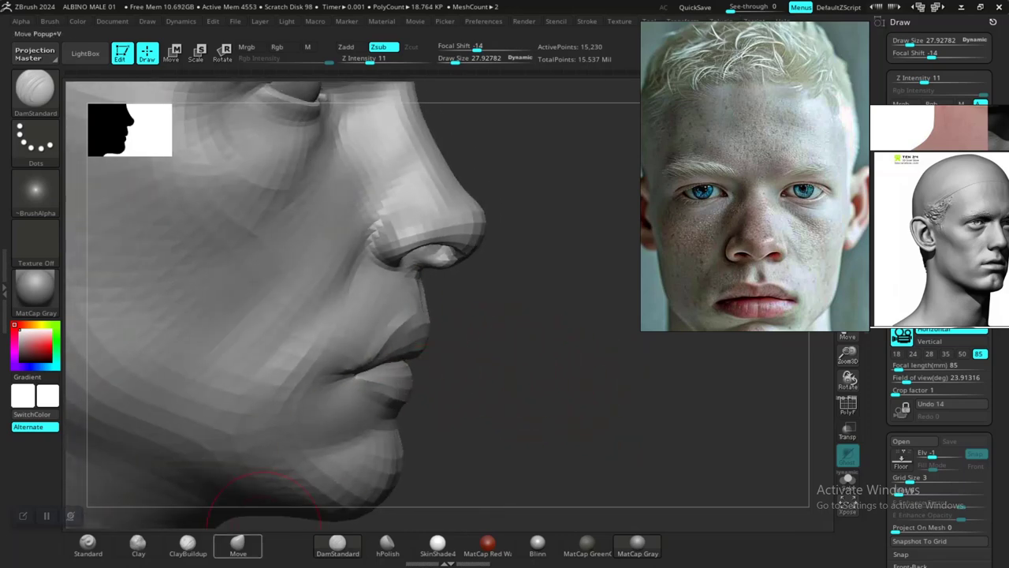
pyautogui.click(238, 543)
pyautogui.moveTo(473, 398); pyautogui.dragTo(404, 385, button='right')
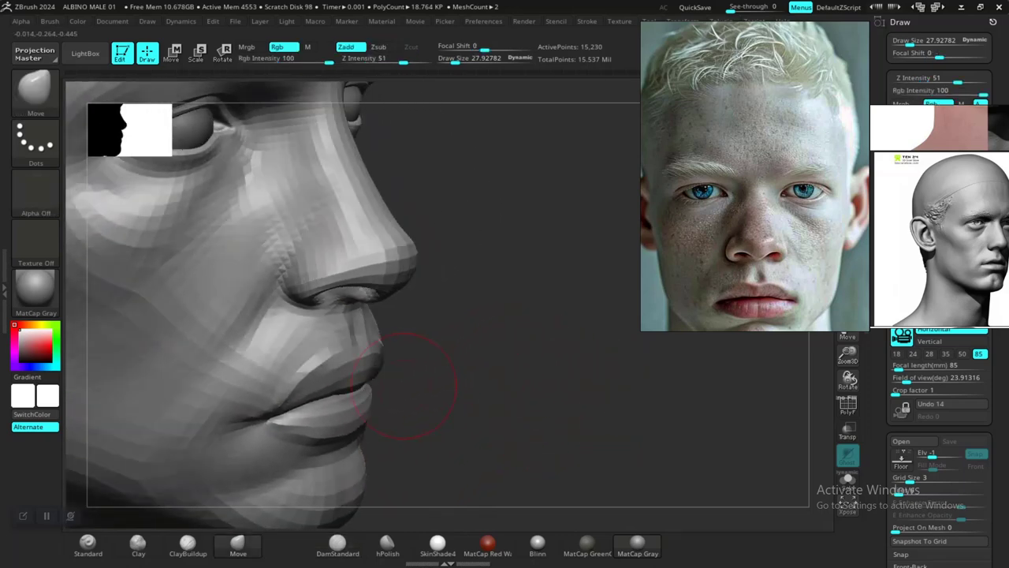
pyautogui.moveTo(491, 385)
pyautogui.mouseDown(button='right')
pyautogui.moveTo(548, 394)
pyautogui.moveTo(525, 350)
pyautogui.moveTo(544, 366)
pyautogui.mouseUp(button='right')
pyautogui.moveTo(678, 390); pyautogui.dragTo(589, 418, button='right')
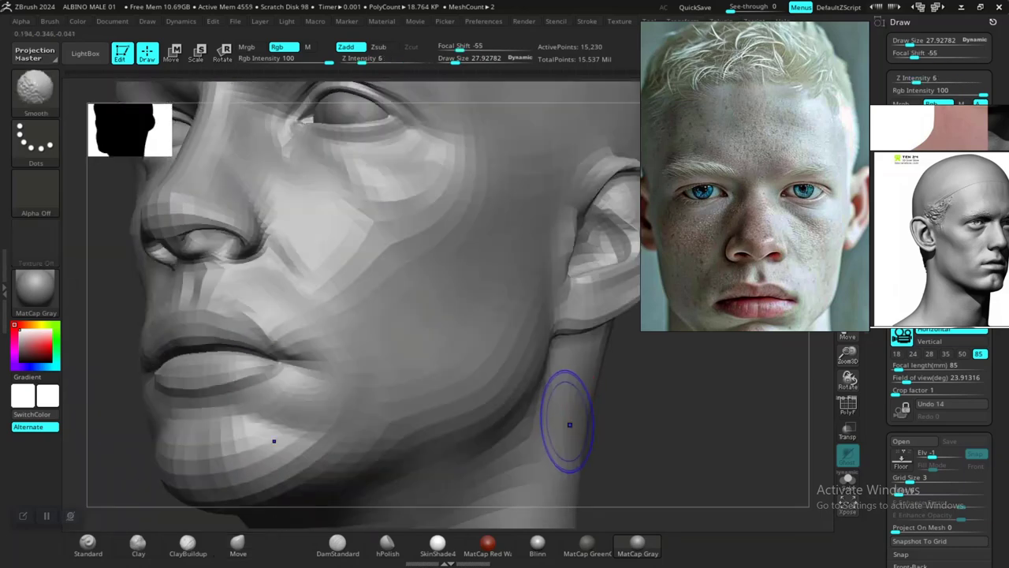
# Display the polyframe, isolate the lower lip, chin and neck polygroup, mask it, and show the whole head again.
pyautogui.hotkey('shift', 'f')
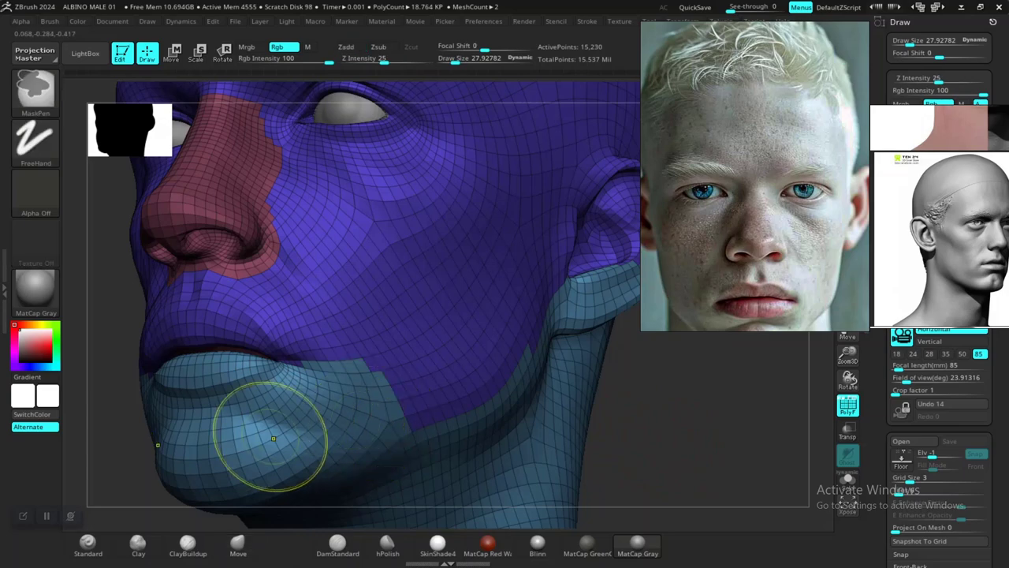
pyautogui.keyDown('ctrl'); pyautogui.keyDown('shift'); pyautogui.click(298, 436); pyautogui.keyUp('shift'); pyautogui.keyUp('ctrl')
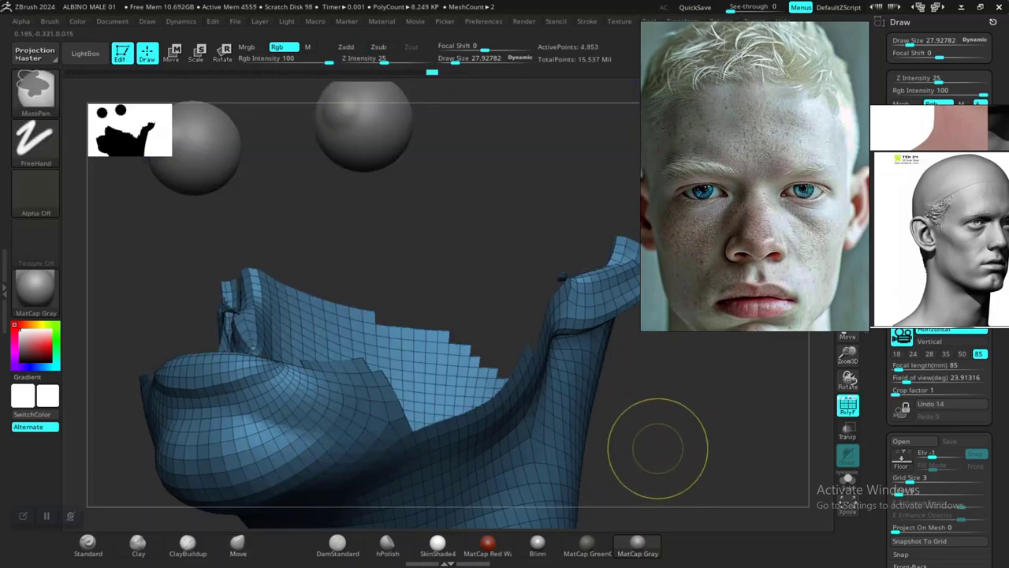
pyautogui.keyDown('ctrl'); pyautogui.keyDown('shift'); pyautogui.click(665, 445); pyautogui.keyUp('shift'); pyautogui.keyUp('ctrl')
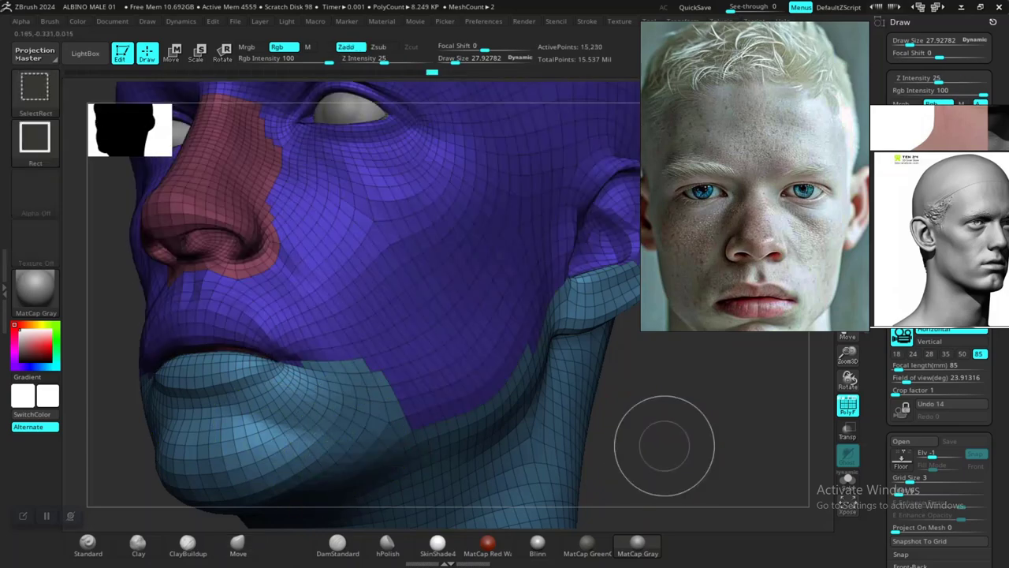
pyautogui.keyDown('ctrl'); pyautogui.keyDown('shift'); pyautogui.click(375, 459); pyautogui.keyUp('shift'); pyautogui.keyUp('ctrl')
pyautogui.keyDown('ctrl'); pyautogui.keyDown('shift'); pyautogui.click(658, 442); pyautogui.keyUp('shift'); pyautogui.keyUp('ctrl')
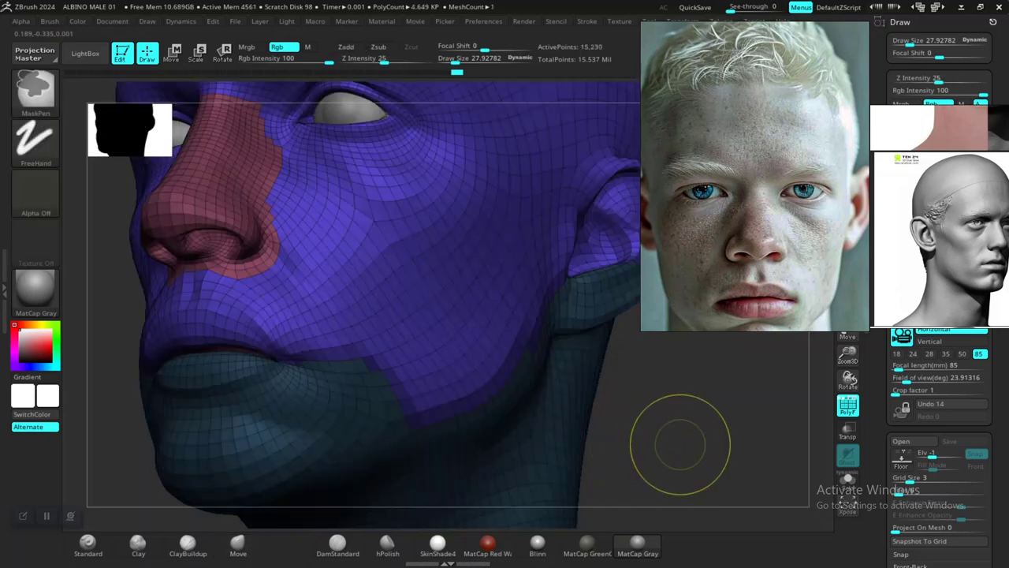
# Hide the polyframe and soften the edge of the mask covering the lower lip, chin and neck.
pyautogui.moveTo(687, 437); pyautogui.dragTo(561, 430)
pyautogui.hotkey('shift', 'f')
pyautogui.moveTo(543, 394); pyautogui.dragTo(556, 418)
pyautogui.keyDown('ctrl'); pyautogui.click(597, 388); pyautogui.keyUp('ctrl')
pyautogui.moveTo(508, 364); pyautogui.dragTo(531, 377)
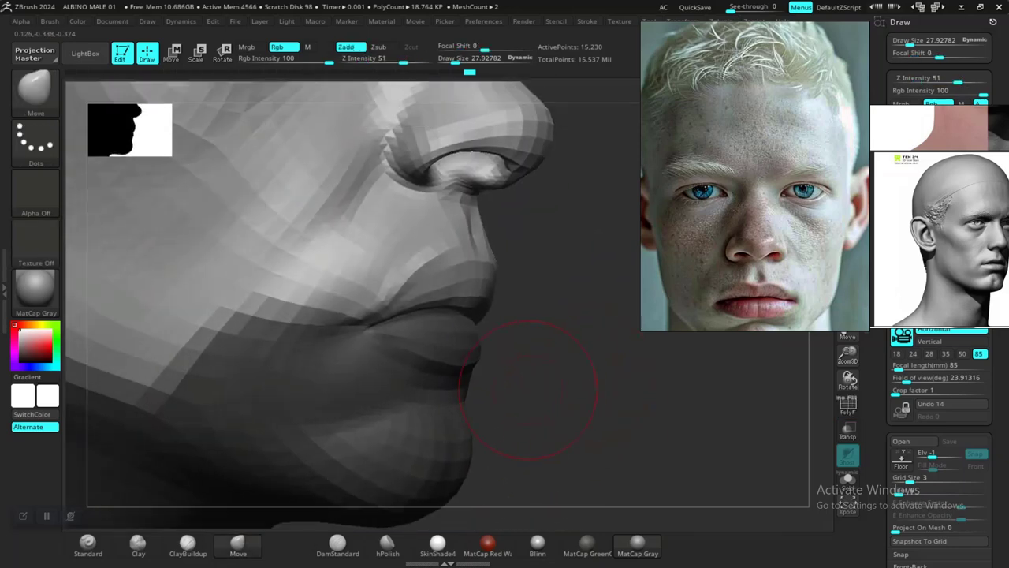
pyautogui.keyDown('ctrl'); pyautogui.click(431, 359); pyautogui.keyUp('ctrl')
pyautogui.keyDown('ctrl'); pyautogui.click(430, 359); pyautogui.keyUp('ctrl')
pyautogui.moveTo(559, 410)
pyautogui.mouseDown()
pyautogui.moveTo(581, 414)
pyautogui.moveTo(487, 410)
pyautogui.moveTo(588, 409)
pyautogui.moveTo(587, 377)
pyautogui.moveTo(525, 376)
pyautogui.mouseUp()
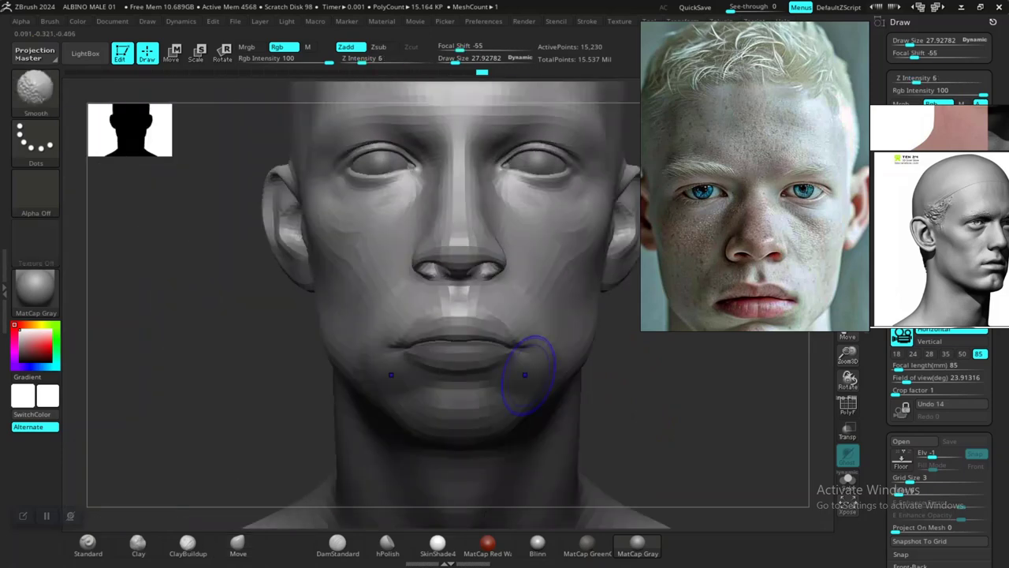
# Reshape the upper lip and the area beneath the nose in profile with the Move brush.
pyautogui.keyDown('alt'); pyautogui.moveTo(627, 386); pyautogui.dragTo(630, 431); pyautogui.keyUp('alt')
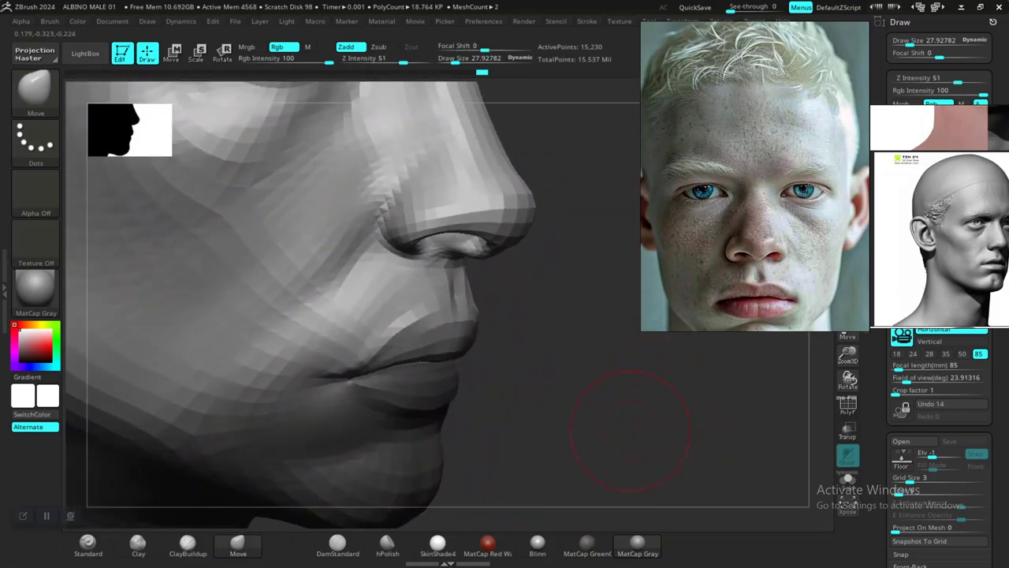
pyautogui.moveTo(530, 374); pyautogui.dragTo(444, 361)
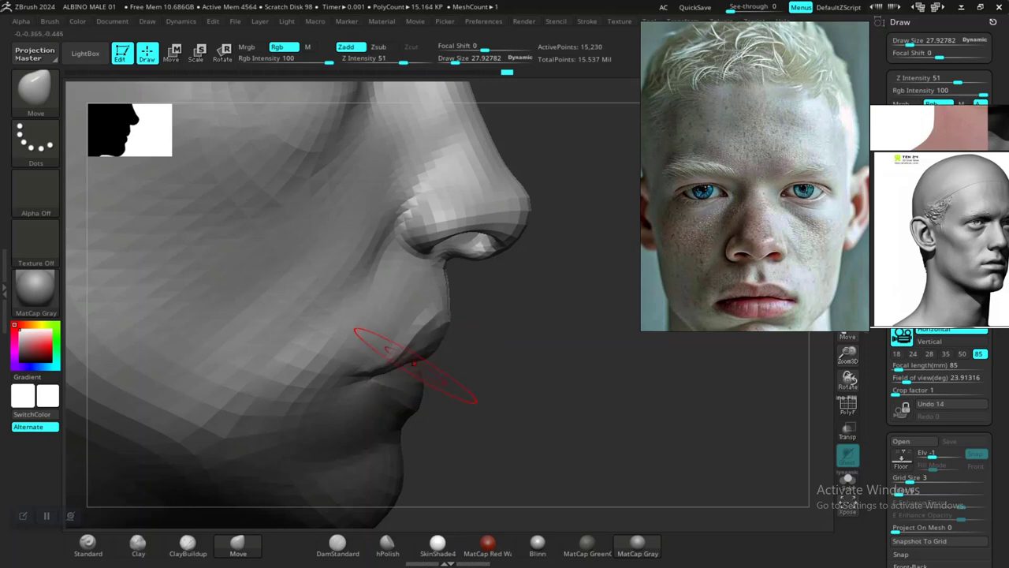
pyautogui.moveTo(517, 370); pyautogui.dragTo(505, 351)
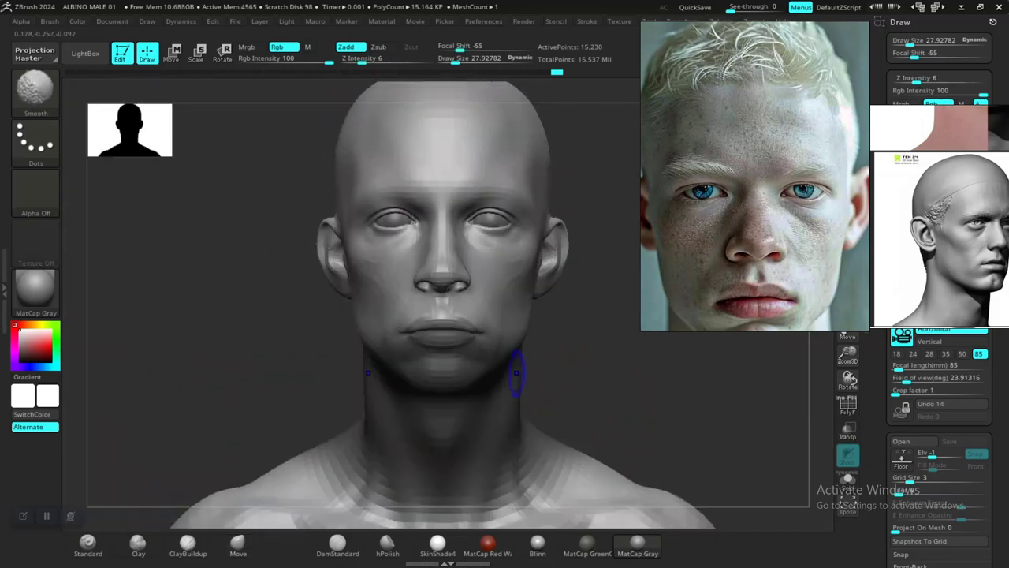
pyautogui.moveTo(521, 363); pyautogui.dragTo(540, 400)
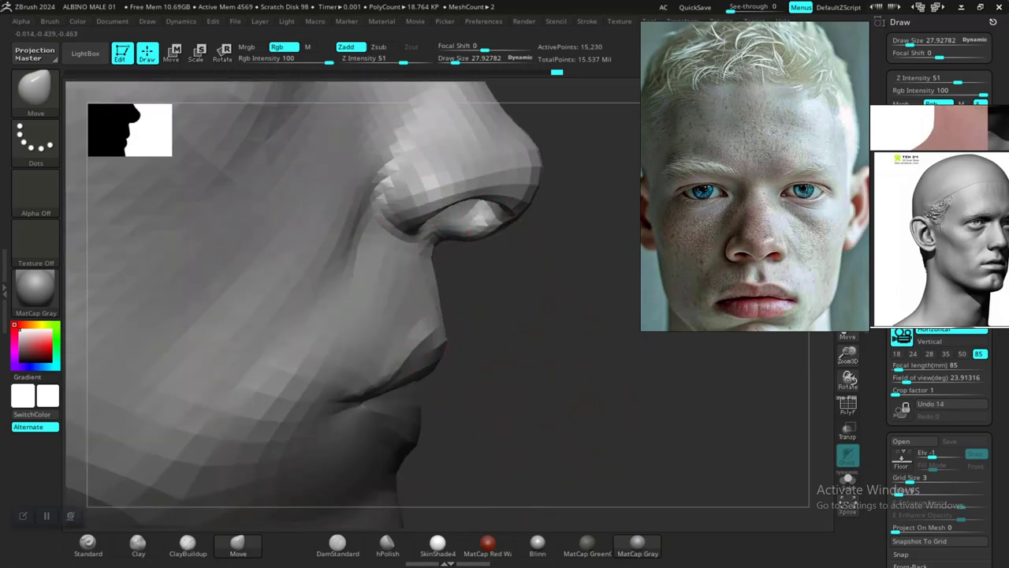
pyautogui.moveTo(434, 262); pyautogui.dragTo(429, 260)
# Reduce the Move brush's Draw Size to about 15 and refine the profile between the nose base and upper lip.
pyautogui.press('space')
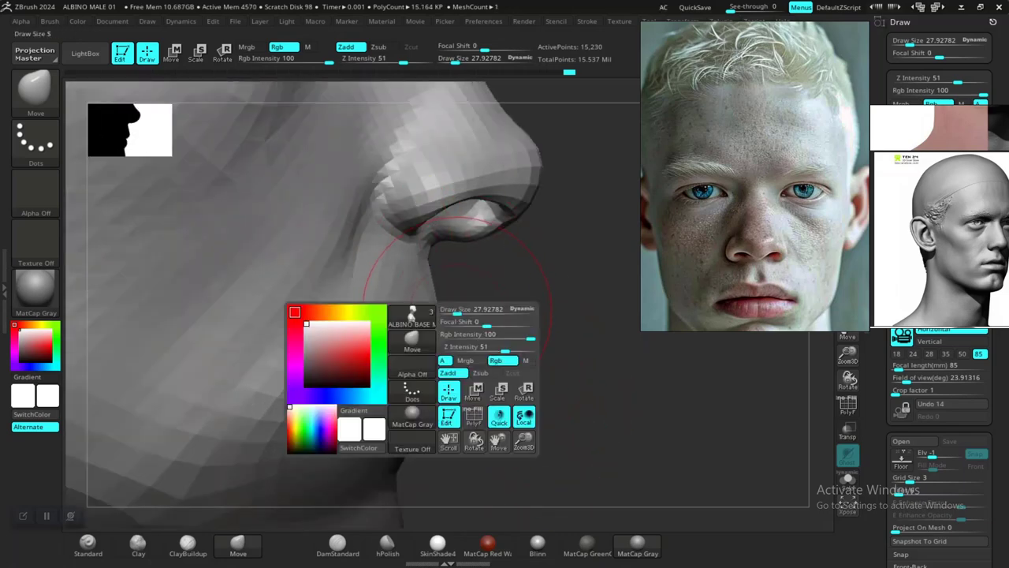
pyautogui.moveTo(465, 309); pyautogui.dragTo(459, 309)
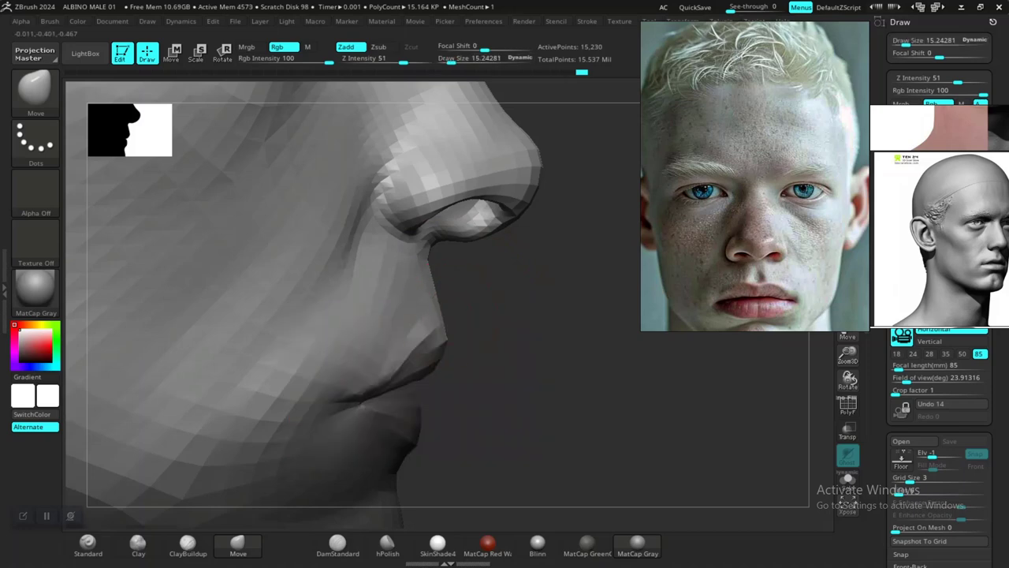
pyautogui.moveTo(576, 332); pyautogui.dragTo(409, 343)
pyautogui.keyDown('alt'); pyautogui.moveTo(704, 444); pyautogui.dragTo(536, 325); pyautogui.keyUp('alt')
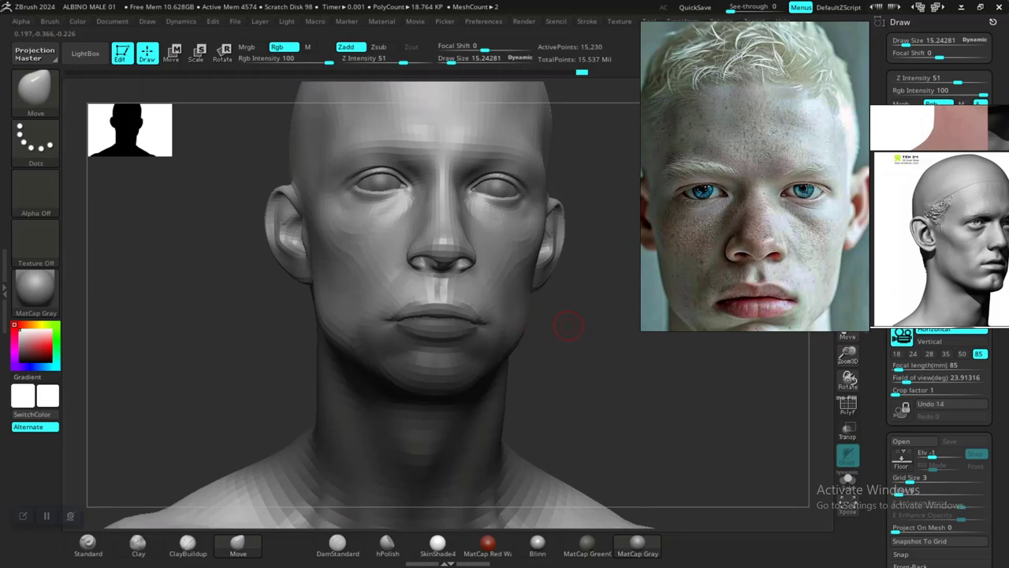
pyautogui.moveTo(616, 355)
pyautogui.mouseDown()
pyautogui.moveTo(485, 355)
pyautogui.moveTo(578, 356)
pyautogui.moveTo(615, 417)
pyautogui.moveTo(717, 394)
pyautogui.mouseUp()
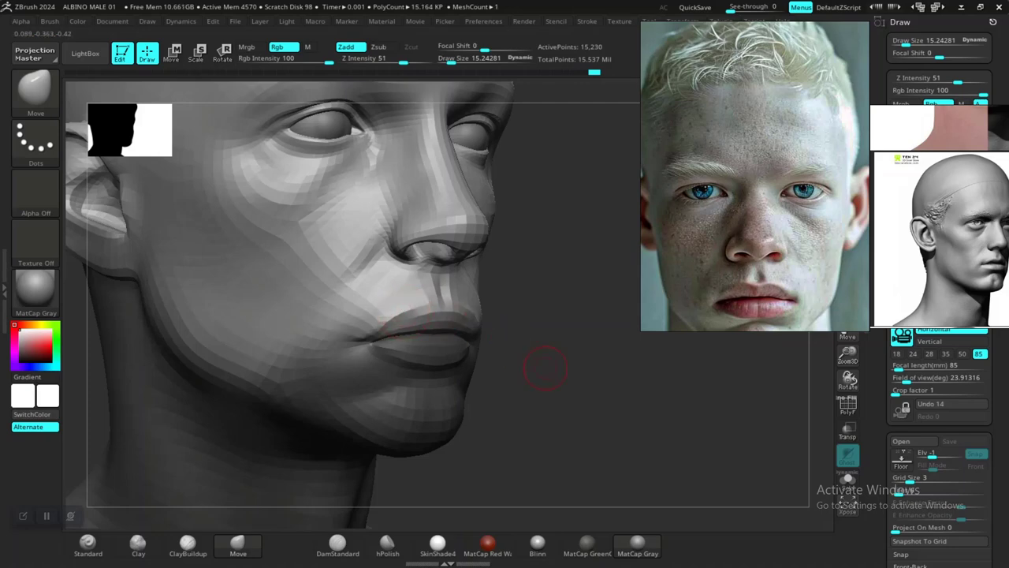
# Raise the Move brush's Draw Size to about 21 and adjust the sides of the upper lip from below.
pyautogui.moveTo(545, 367); pyautogui.dragTo(413, 315)
pyautogui.moveTo(591, 361); pyautogui.dragTo(555, 213)
pyautogui.moveTo(537, 127)
pyautogui.mouseDown()
pyautogui.moveTo(562, 196)
pyautogui.moveTo(493, 178)
pyautogui.moveTo(499, 225)
pyautogui.mouseUp()
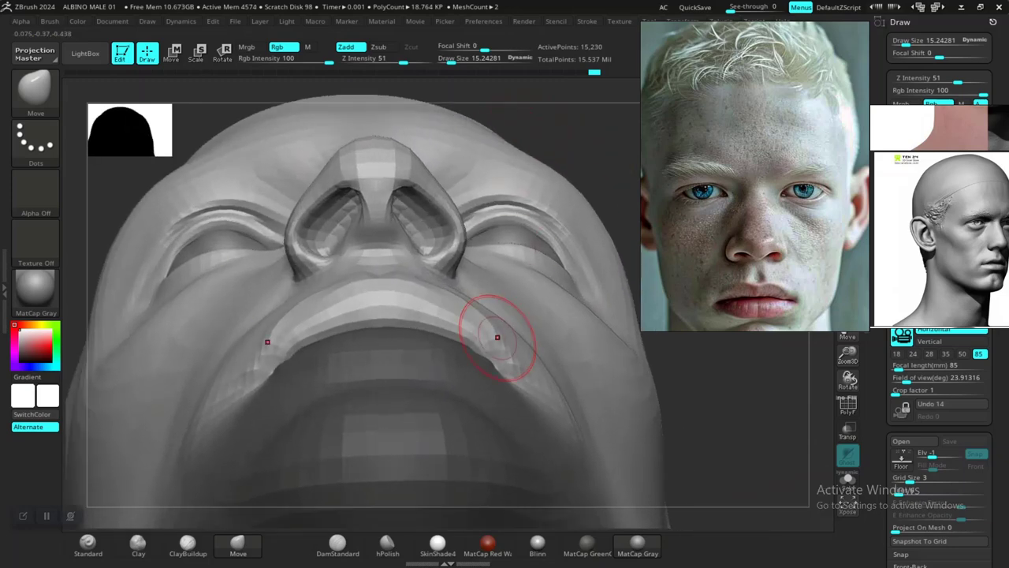
pyautogui.press('space')
pyautogui.moveTo(489, 331); pyautogui.dragTo(498, 329)
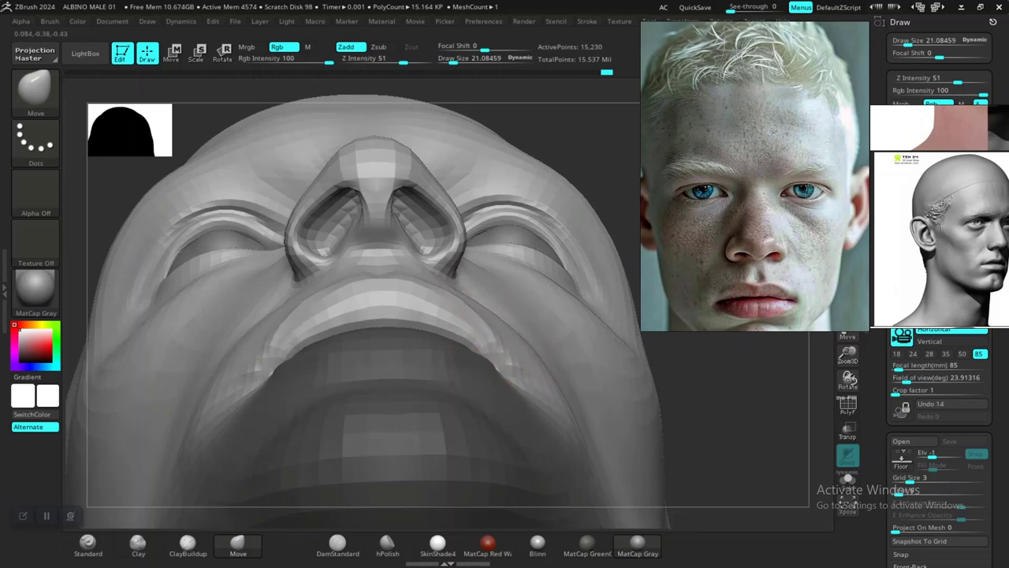
# Examine the face's proportions from the front, three-quarter and side views against the portrait and bust references.
pyautogui.keyDown('alt'); pyautogui.moveTo(679, 391); pyautogui.dragTo(570, 331); pyautogui.keyUp('alt')
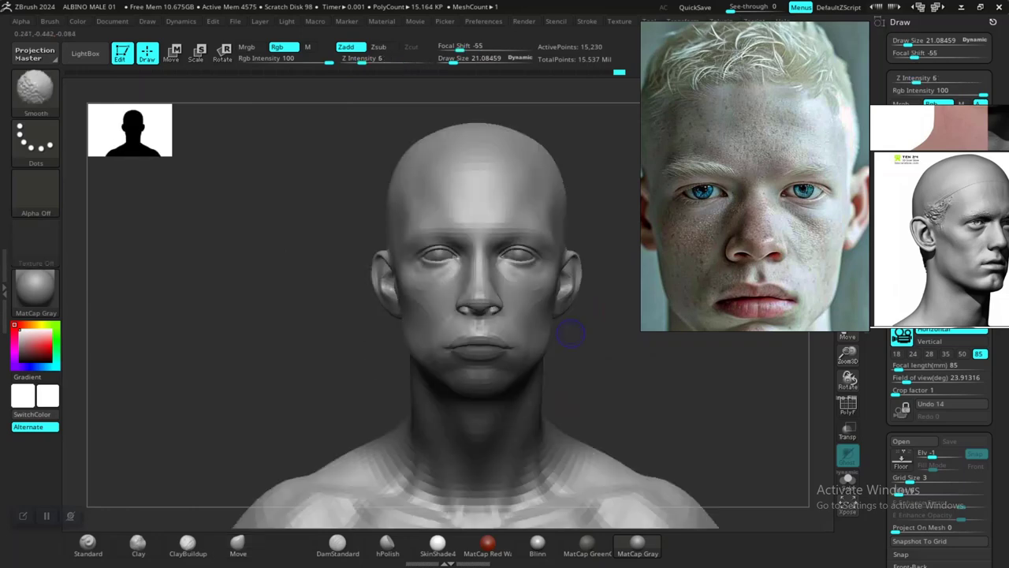
pyautogui.keyDown('alt'); pyautogui.moveTo(622, 368); pyautogui.dragTo(615, 418); pyautogui.keyUp('alt')
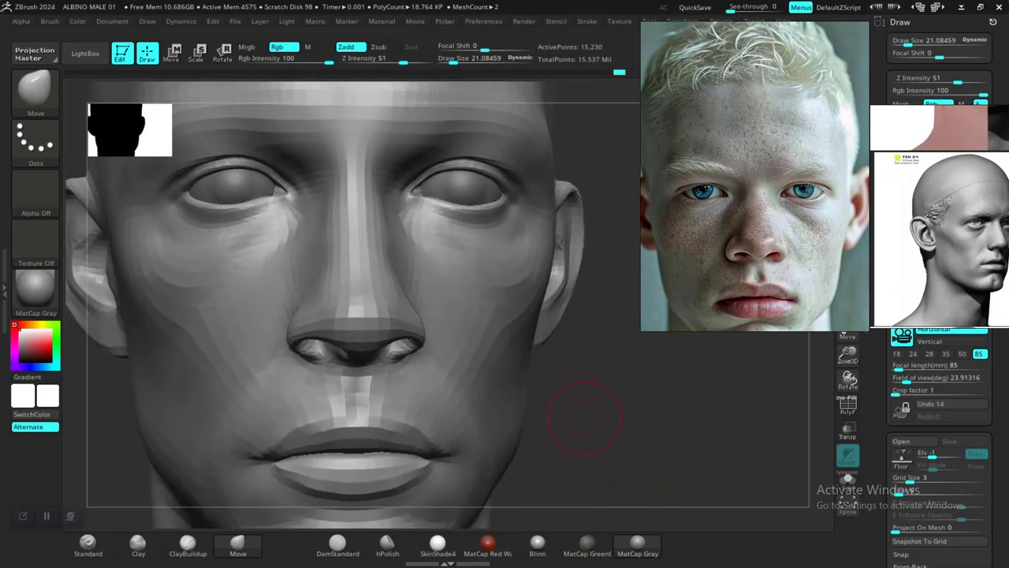
pyautogui.keyDown('alt'); pyautogui.moveTo(584, 418); pyautogui.dragTo(574, 473); pyautogui.keyUp('alt')
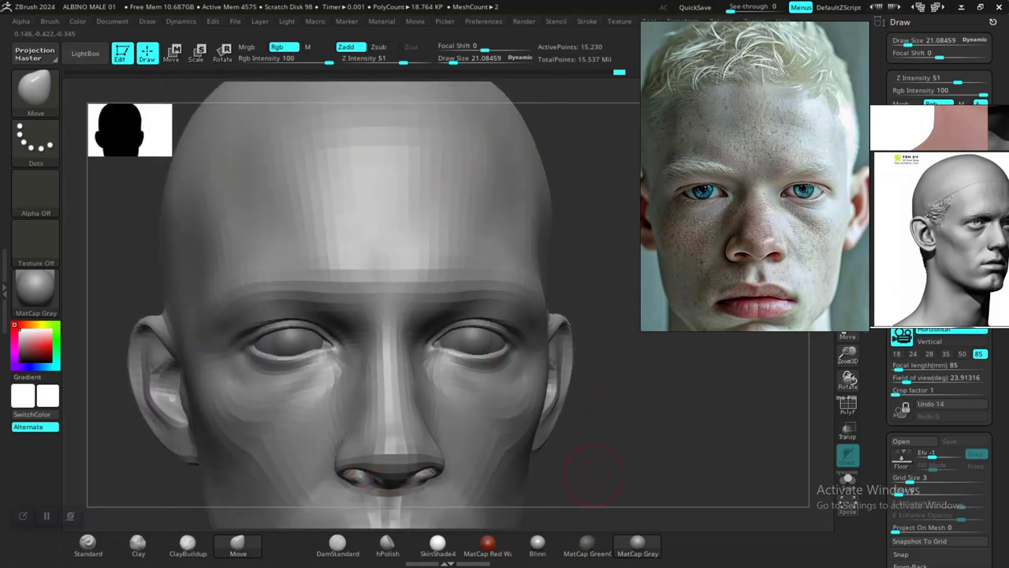
pyautogui.moveTo(678, 447)
pyautogui.keyDown('alt'); pyautogui.mouseDown()
pyautogui.moveTo(646, 454)
pyautogui.moveTo(560, 297)
pyautogui.moveTo(582, 362)
pyautogui.moveTo(587, 304)
pyautogui.moveTo(601, 413)
pyautogui.moveTo(590, 411)
pyautogui.moveTo(601, 345)
pyautogui.moveTo(615, 436)
pyautogui.mouseUp(); pyautogui.keyUp('alt')
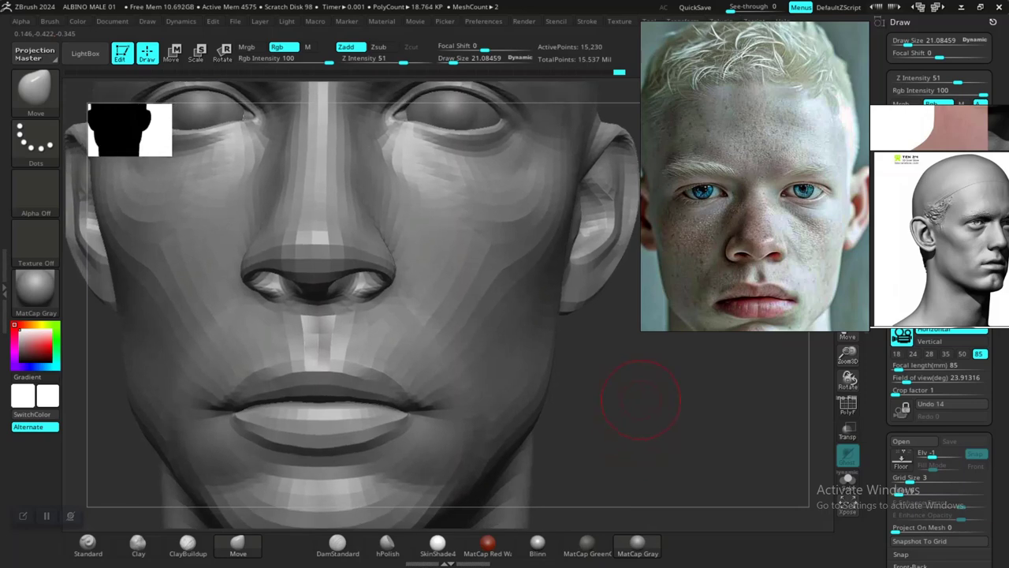
pyautogui.moveTo(641, 399)
pyautogui.keyDown('alt'); pyautogui.mouseDown()
pyautogui.moveTo(628, 381)
pyautogui.moveTo(460, 362)
pyautogui.mouseUp(); pyautogui.keyUp('alt')
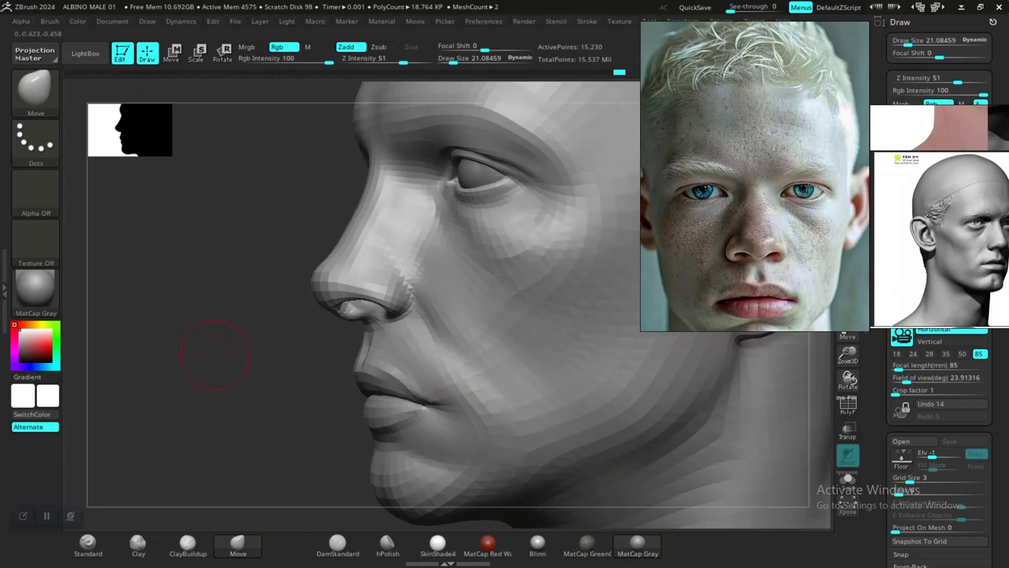
pyautogui.moveTo(205, 402)
pyautogui.keyDown('alt'); pyautogui.mouseDown()
pyautogui.moveTo(238, 394)
pyautogui.moveTo(221, 386)
pyautogui.mouseUp(); pyautogui.keyUp('alt')
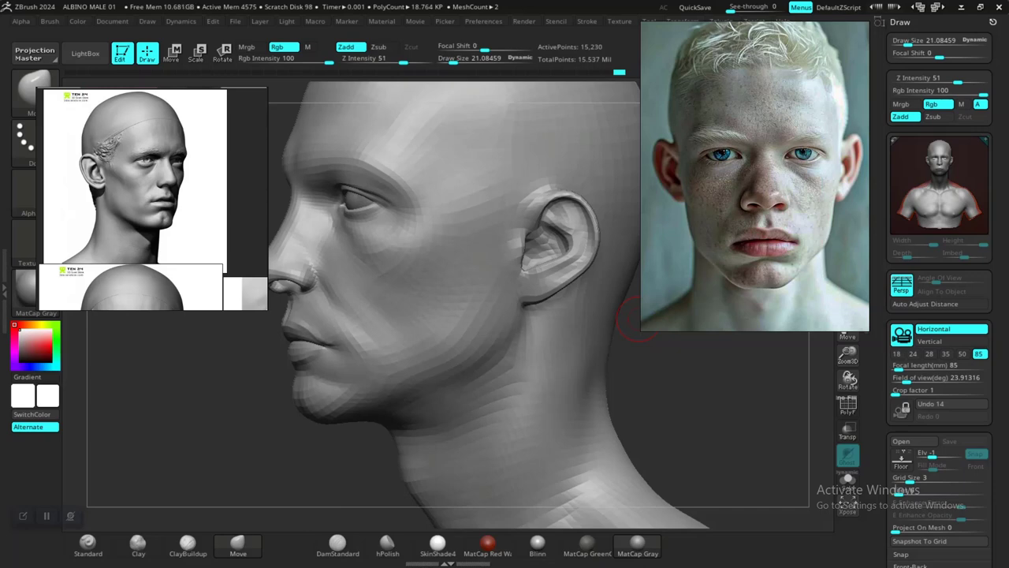
pyautogui.moveTo(637, 319); pyautogui.dragTo(652, 317)
pyautogui.keyDown('alt'); pyautogui.moveTo(199, 421); pyautogui.dragTo(254, 448); pyautogui.keyUp('alt')
pyautogui.moveTo(233, 423)
pyautogui.mouseDown()
pyautogui.moveTo(272, 426)
pyautogui.moveTo(225, 410)
pyautogui.moveTo(203, 418)
pyautogui.moveTo(244, 427)
pyautogui.moveTo(172, 413)
pyautogui.mouseUp()
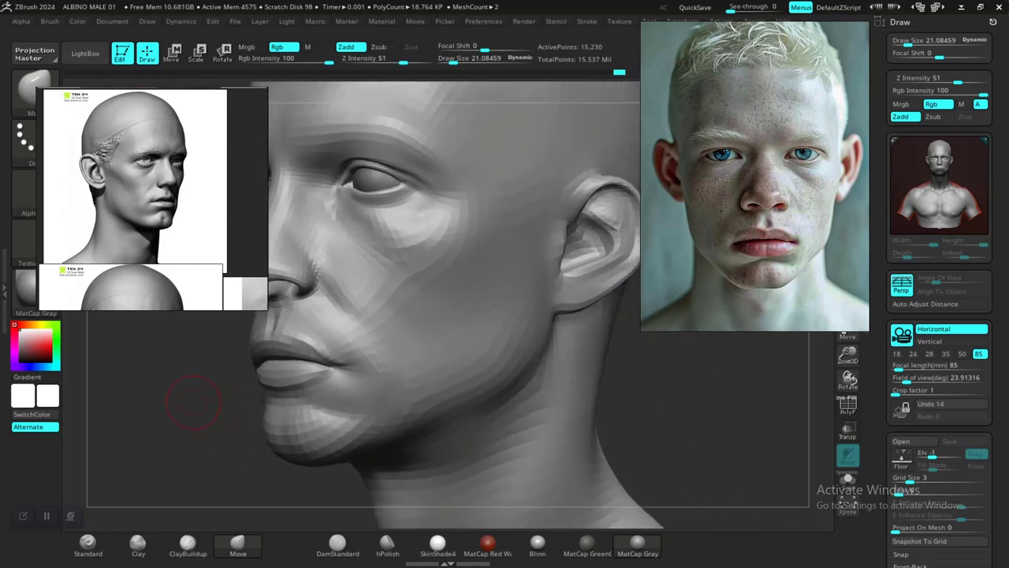
# Enlarge the Move brush to a Draw Size of about 51 and adjust the jawline below the ear.
pyautogui.moveTo(679, 389)
pyautogui.keyDown('alt'); pyautogui.mouseDown()
pyautogui.moveTo(684, 412)
pyautogui.moveTo(670, 387)
pyautogui.moveTo(703, 389)
pyautogui.mouseUp(); pyautogui.keyUp('alt')
pyautogui.press('space')
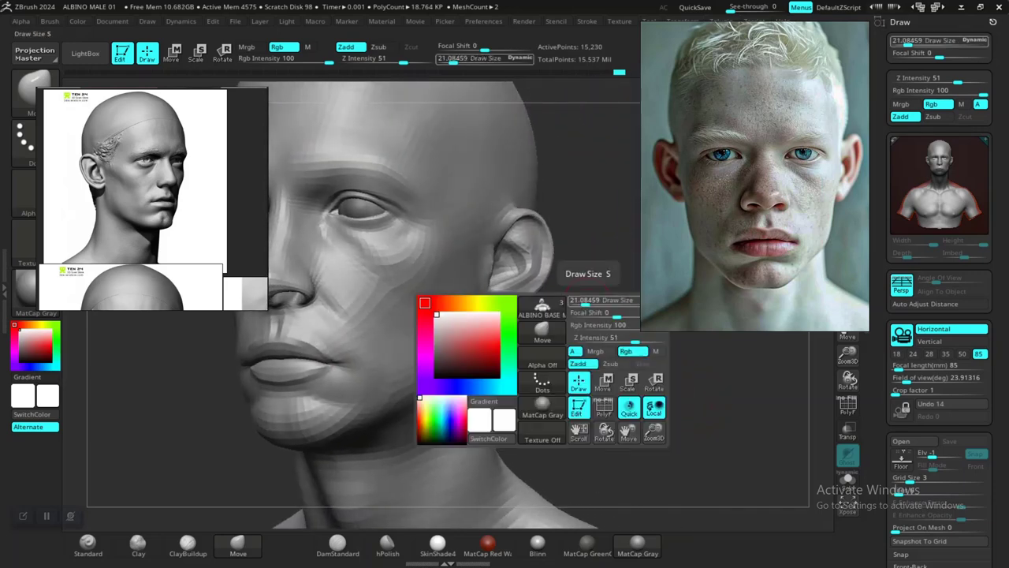
pyautogui.moveTo(585, 302); pyautogui.dragTo(595, 302)
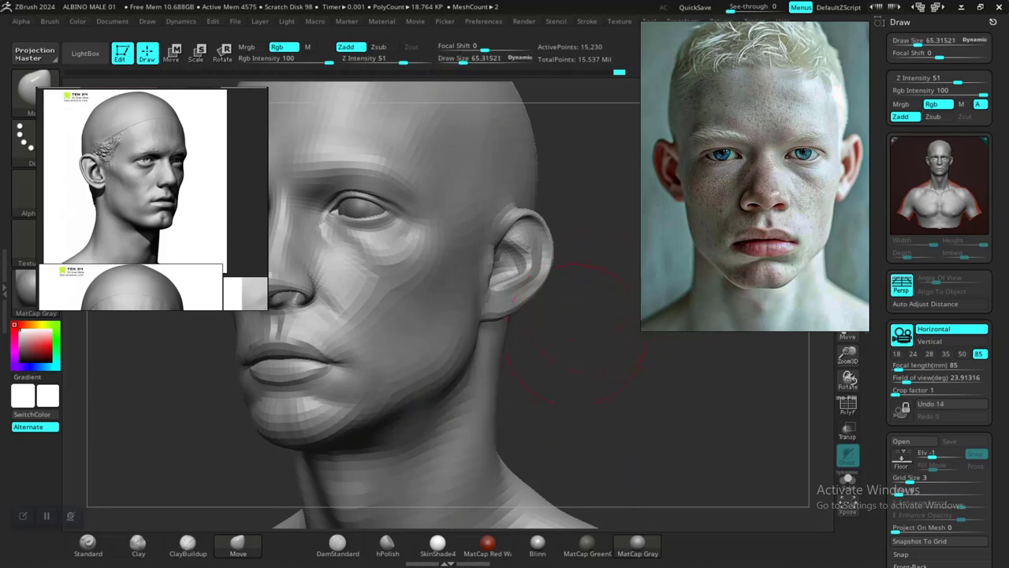
pyautogui.moveTo(524, 371)
pyautogui.mouseDown()
pyautogui.moveTo(579, 374)
pyautogui.moveTo(544, 346)
pyautogui.moveTo(527, 296)
pyautogui.mouseUp()
pyautogui.press('space')
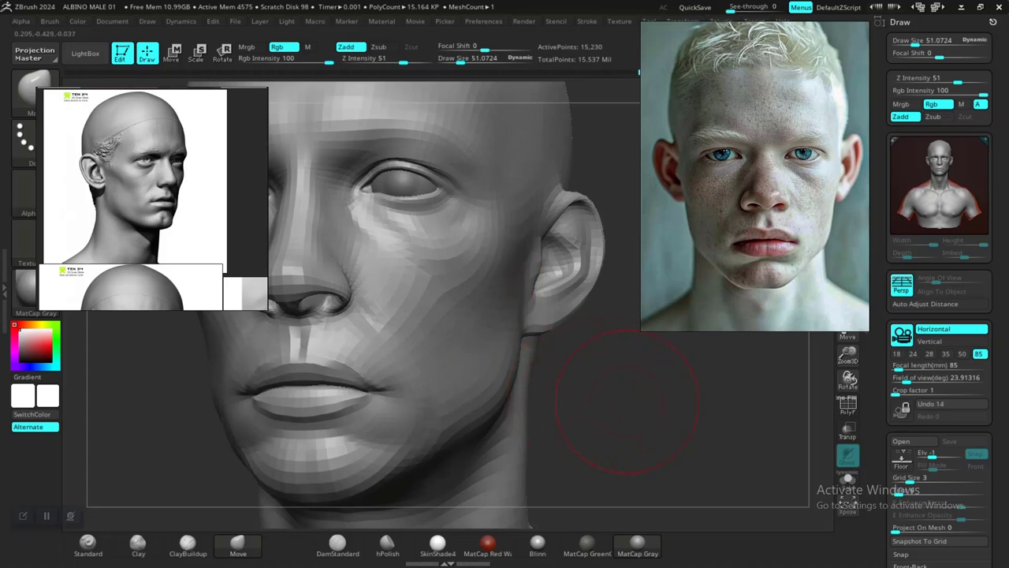
pyautogui.moveTo(655, 429)
pyautogui.mouseDown()
pyautogui.moveTo(653, 418)
pyautogui.moveTo(648, 433)
pyautogui.moveTo(647, 370)
pyautogui.mouseUp()
pyautogui.moveTo(607, 410)
pyautogui.mouseDown()
pyautogui.moveTo(686, 428)
pyautogui.moveTo(690, 417)
pyautogui.moveTo(705, 419)
pyautogui.moveTo(625, 404)
pyautogui.moveTo(632, 419)
pyautogui.moveTo(642, 386)
pyautogui.moveTo(651, 405)
pyautogui.moveTo(708, 406)
pyautogui.moveTo(690, 406)
pyautogui.mouseUp()
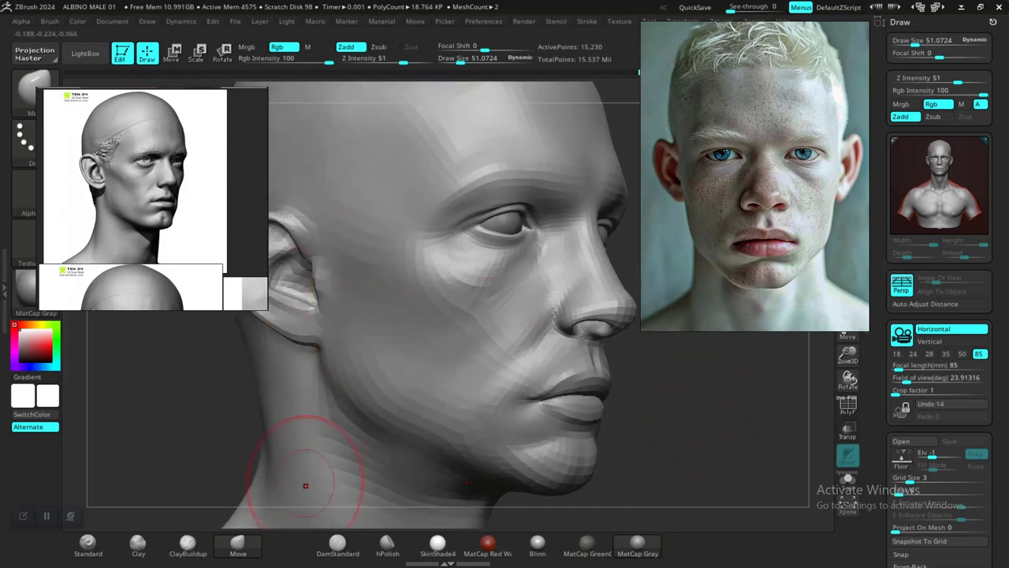
# Work the hollow beneath the cheekbone with the Standard brush at Z Intensity 5 and smooth the cheek toward the ear.
pyautogui.click(87, 543)
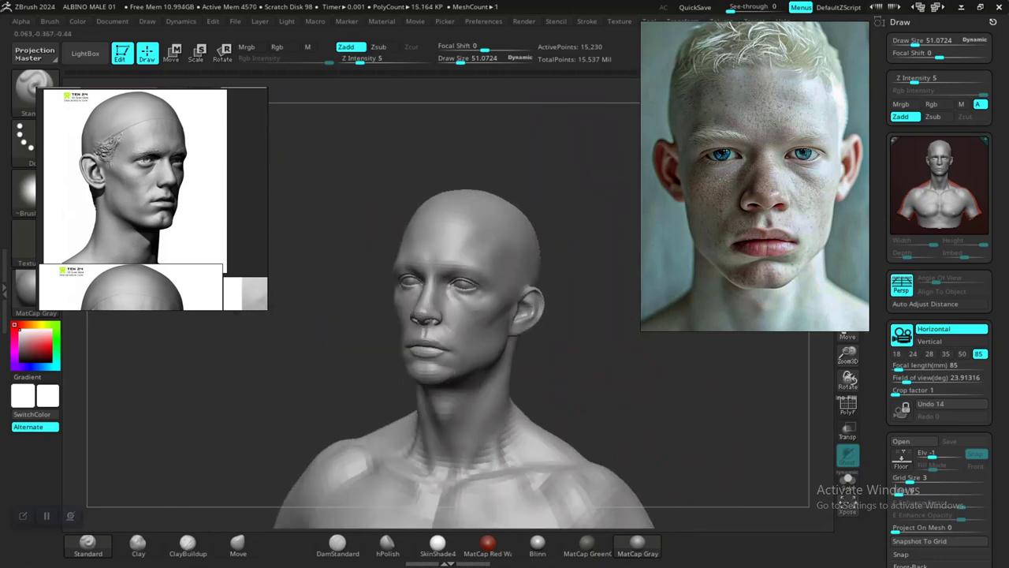
pyautogui.moveTo(546, 362); pyautogui.dragTo(677, 430)
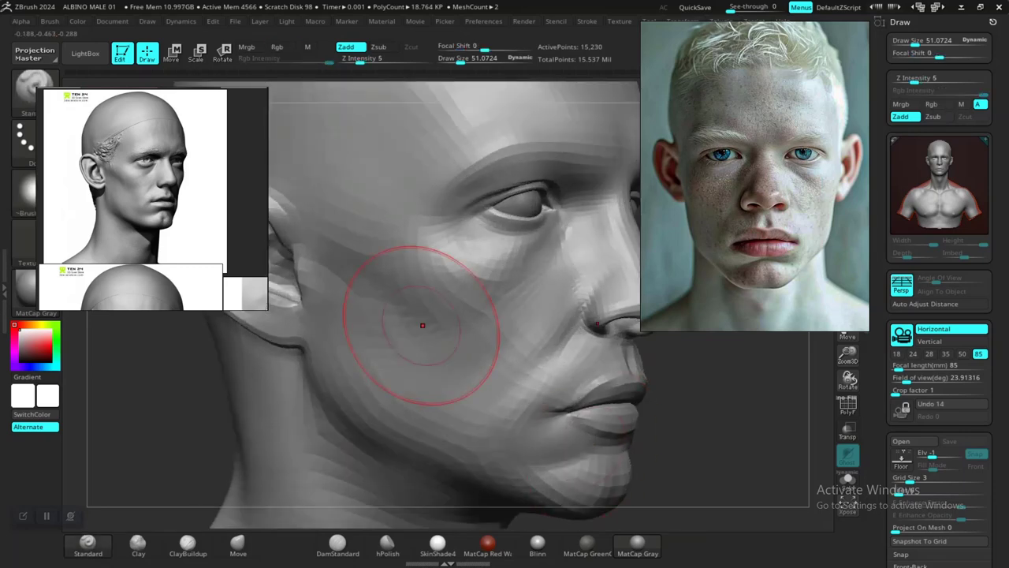
pyautogui.moveTo(398, 260)
pyautogui.keyDown('shift'); pyautogui.mouseDown()
pyautogui.moveTo(338, 259)
pyautogui.moveTo(360, 290)
pyautogui.mouseUp(); pyautogui.keyUp('shift')
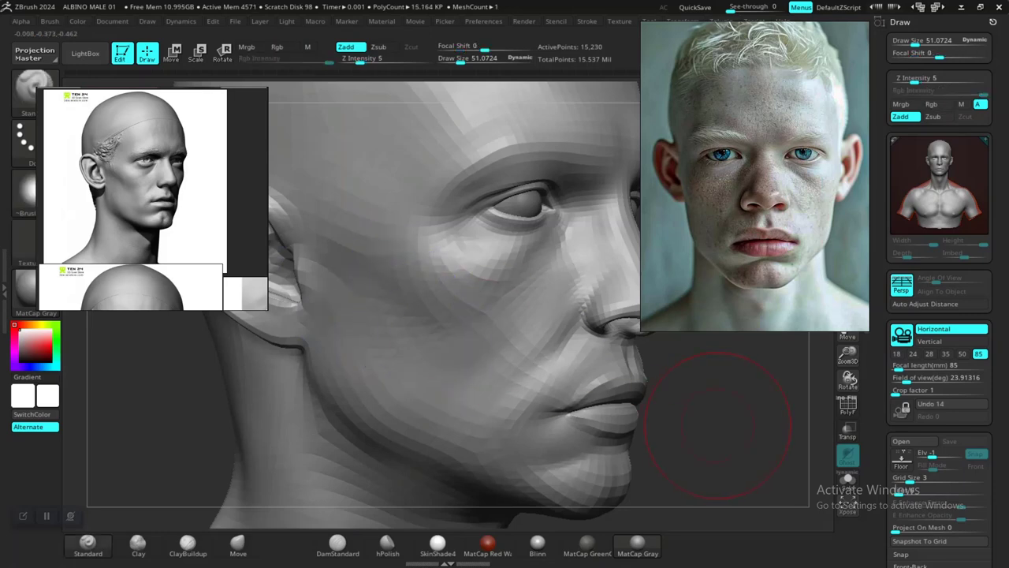
# Adjust the side of the skull above the ear with the Move brush at a Draw Size of about 51.
pyautogui.moveTo(716, 428)
pyautogui.keyDown('alt'); pyautogui.mouseDown()
pyautogui.moveTo(604, 344)
pyautogui.moveTo(620, 402)
pyautogui.moveTo(573, 383)
pyautogui.moveTo(702, 401)
pyautogui.moveTo(700, 440)
pyautogui.moveTo(688, 454)
pyautogui.moveTo(730, 396)
pyautogui.moveTo(638, 391)
pyautogui.moveTo(692, 394)
pyautogui.mouseUp(); pyautogui.keyUp('alt')
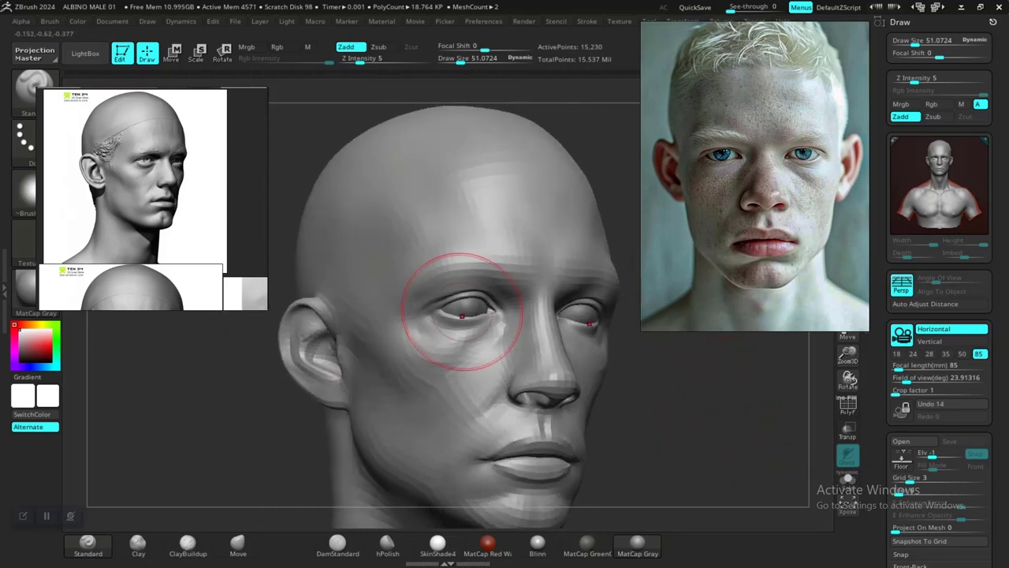
pyautogui.click(238, 544)
pyautogui.press('space')
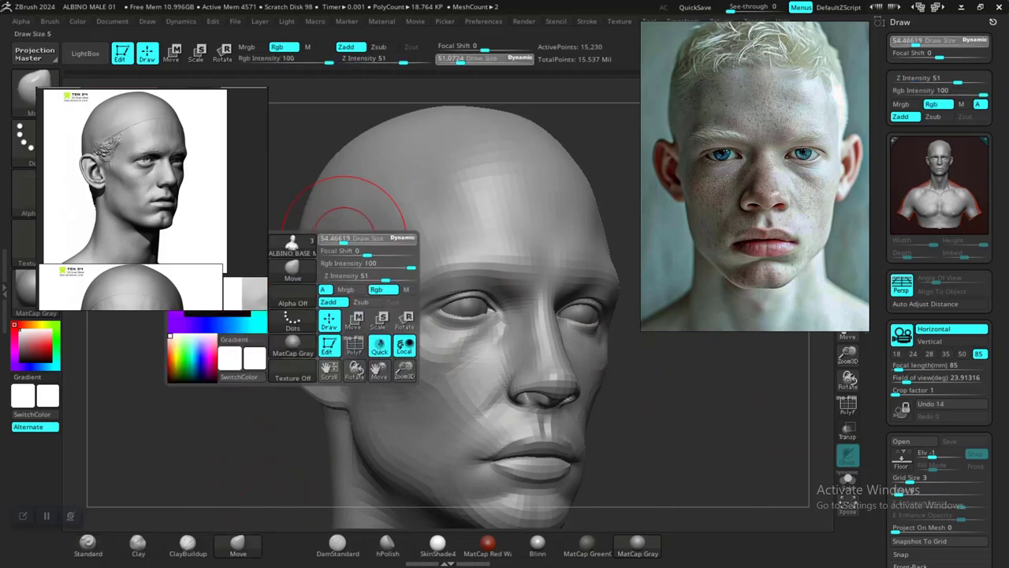
pyautogui.click(361, 238)
pyautogui.moveTo(229, 453); pyautogui.dragTo(212, 426)
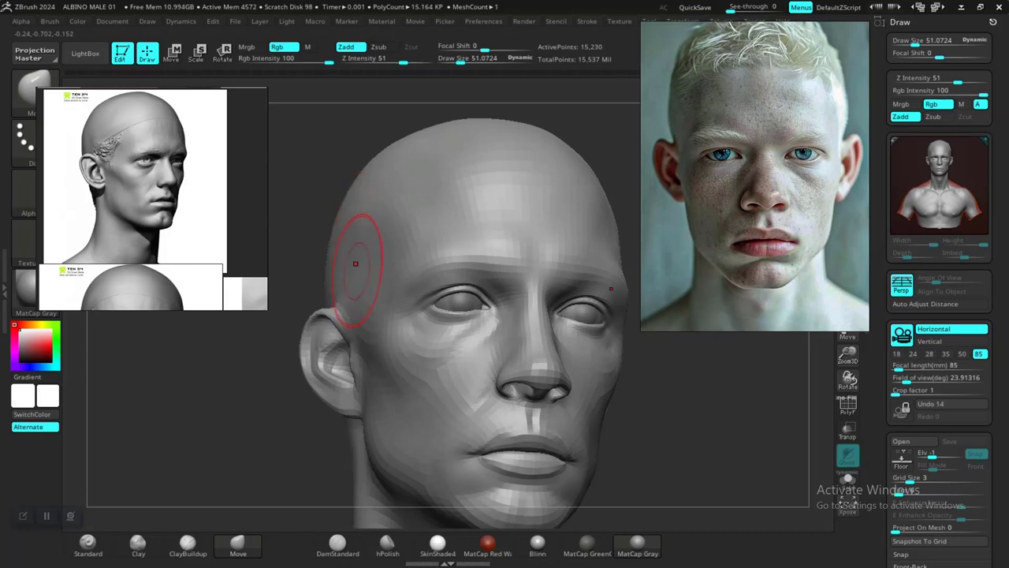
pyautogui.press('shift')
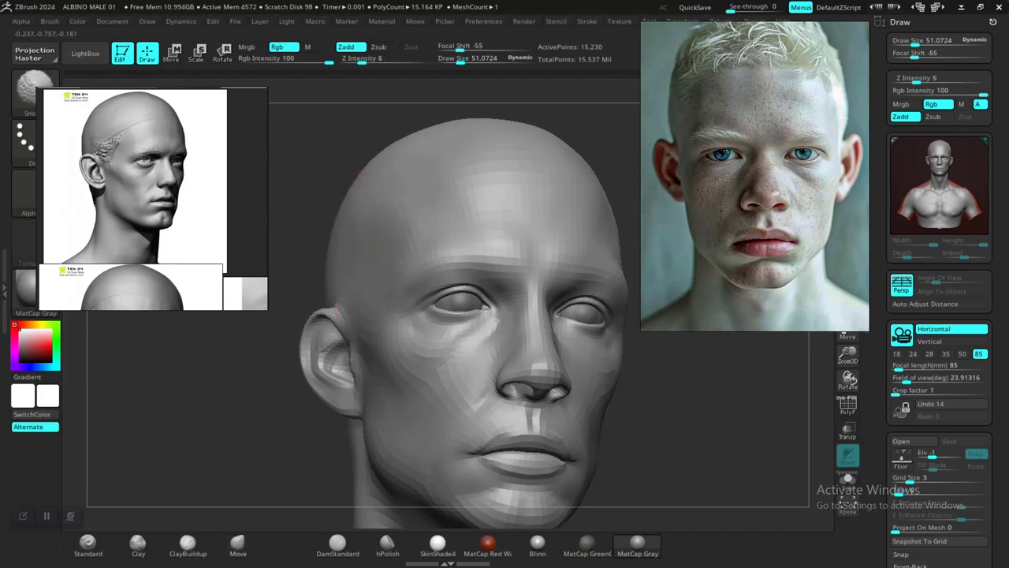
# Examine the head from the front, profile and three-quarter views and switch to the DamStandard brush.
pyautogui.moveTo(662, 481)
pyautogui.keyDown('alt'); pyautogui.mouseDown()
pyautogui.moveTo(643, 402)
pyautogui.moveTo(583, 363)
pyautogui.moveTo(549, 374)
pyautogui.moveTo(577, 381)
pyautogui.moveTo(562, 378)
pyautogui.moveTo(567, 410)
pyautogui.mouseUp(); pyautogui.keyUp('alt')
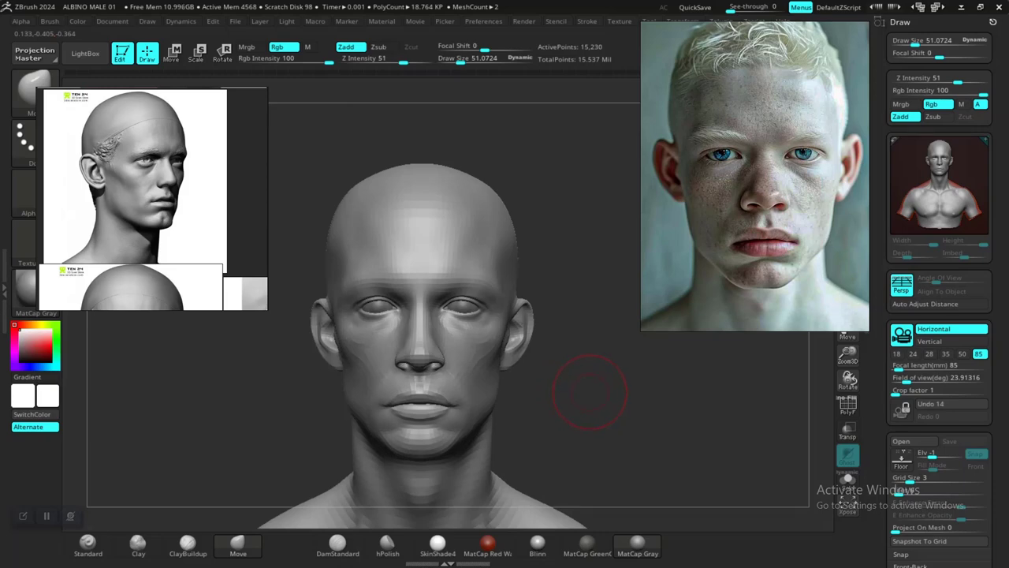
pyautogui.keyDown('alt'); pyautogui.moveTo(590, 392); pyautogui.dragTo(512, 400); pyautogui.keyUp('alt')
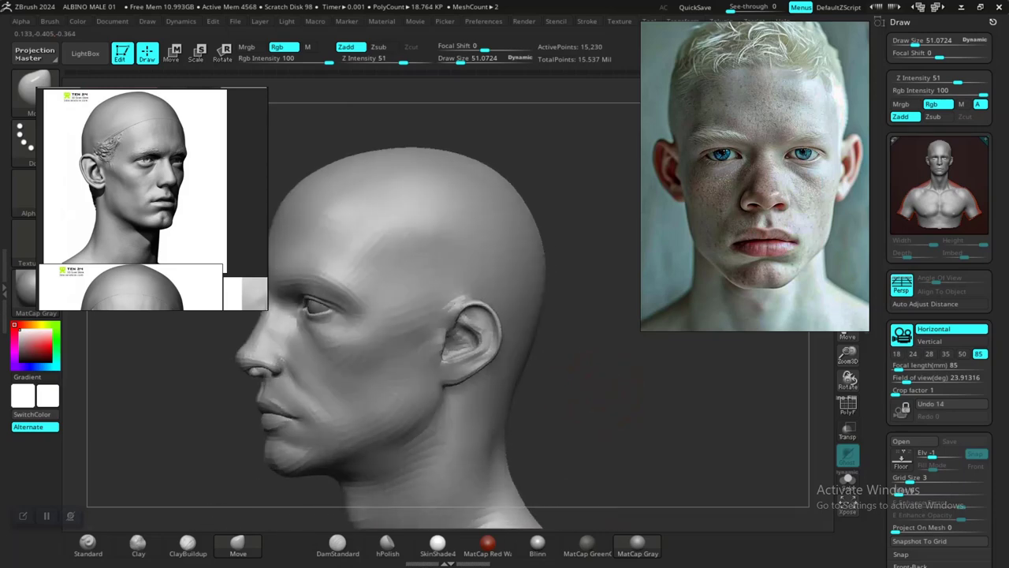
pyautogui.moveTo(579, 371); pyautogui.dragTo(575, 360)
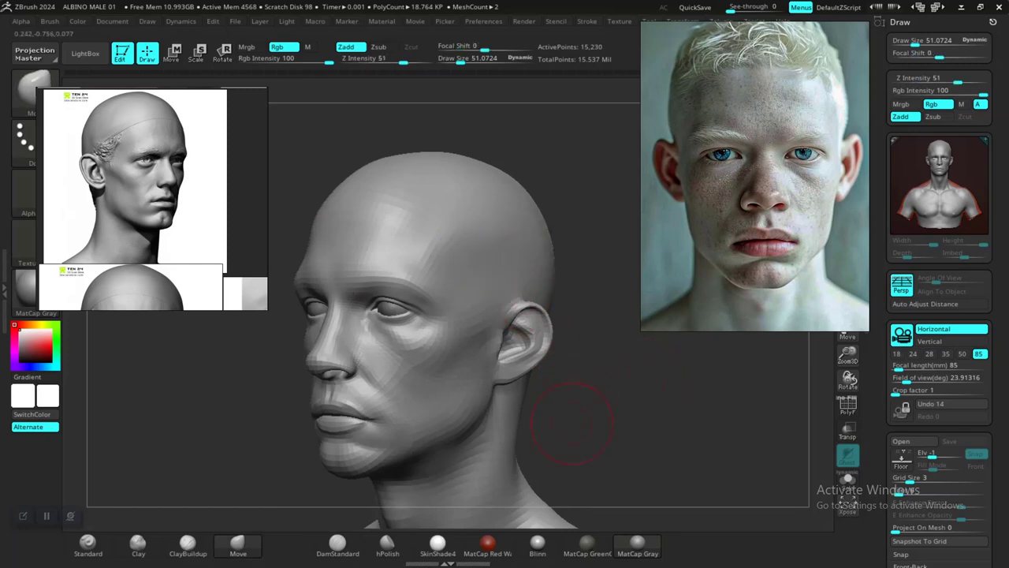
pyautogui.moveTo(572, 423); pyautogui.dragTo(715, 385)
pyautogui.moveTo(603, 429)
pyautogui.keyDown('alt'); pyautogui.mouseDown()
pyautogui.moveTo(617, 376)
pyautogui.moveTo(642, 429)
pyautogui.moveTo(630, 418)
pyautogui.moveTo(634, 394)
pyautogui.moveTo(675, 388)
pyautogui.moveTo(649, 367)
pyautogui.moveTo(654, 416)
pyautogui.moveTo(680, 443)
pyautogui.moveTo(672, 419)
pyautogui.moveTo(669, 436)
pyautogui.mouseUp(); pyautogui.keyUp('alt')
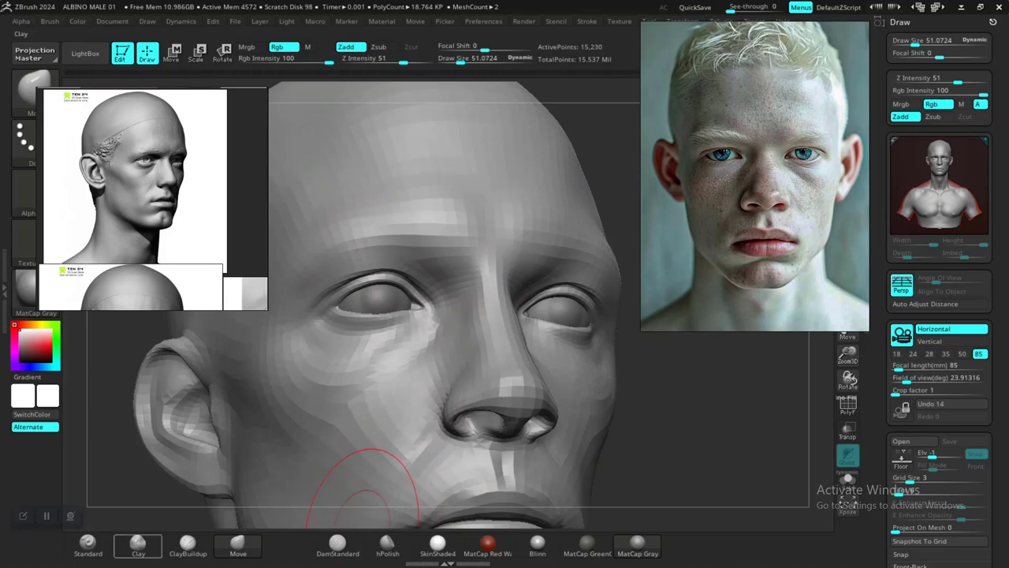
pyautogui.click(345, 544)
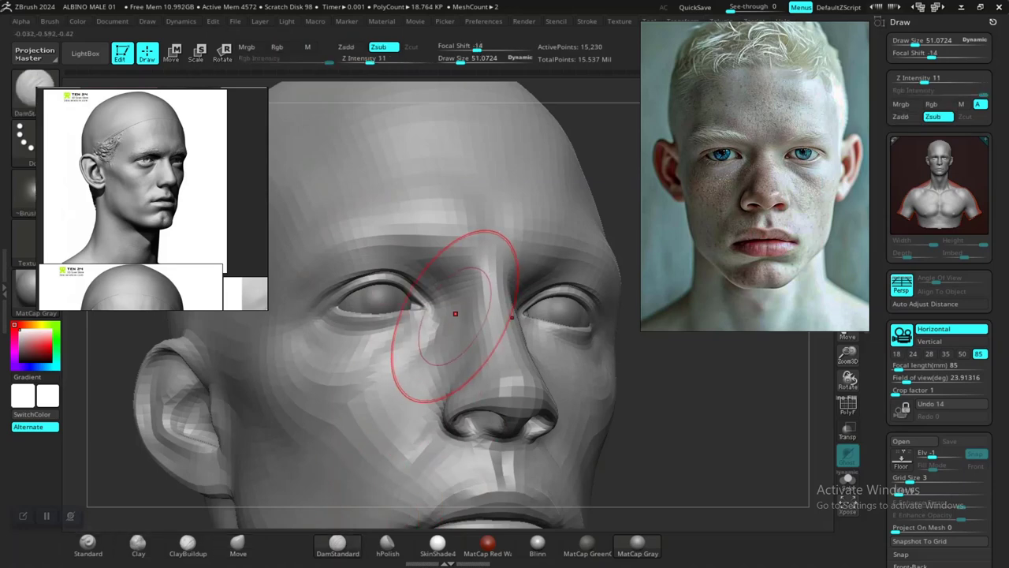
# Reduce the DamStandard brush to a Draw Size of about 30 and define the side of the nose bridge beside the inner eye corner.
pyautogui.press('space')
pyautogui.moveTo(456, 315); pyautogui.dragTo(450, 315)
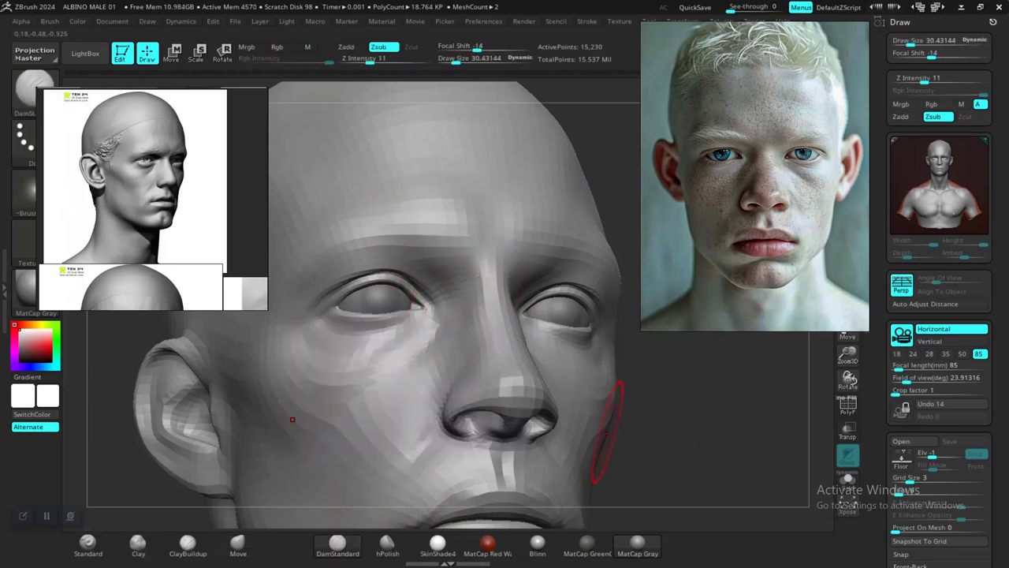
pyautogui.keyDown('alt'); pyautogui.moveTo(694, 432); pyautogui.dragTo(683, 490); pyautogui.keyUp('alt')
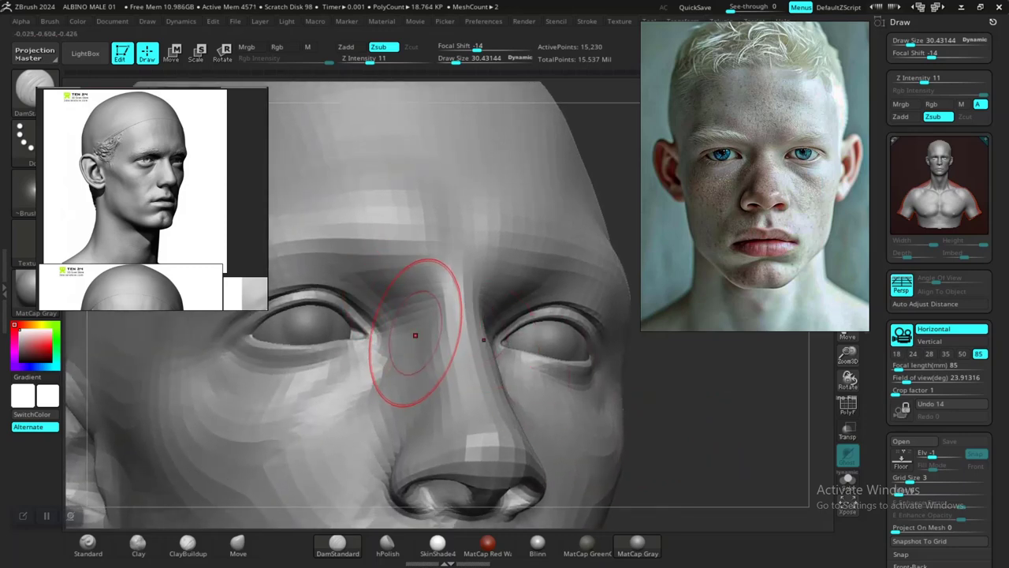
pyautogui.moveTo(663, 426); pyautogui.dragTo(619, 457)
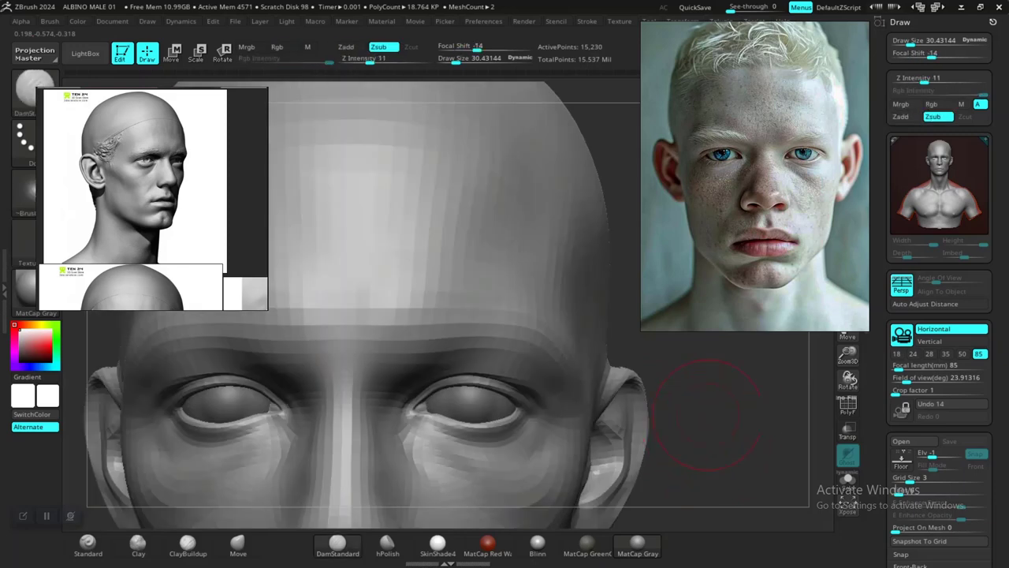
pyautogui.moveTo(694, 469)
pyautogui.keyDown('alt'); pyautogui.mouseDown()
pyautogui.moveTo(750, 388)
pyautogui.moveTo(709, 428)
pyautogui.mouseUp(); pyautogui.keyUp('alt')
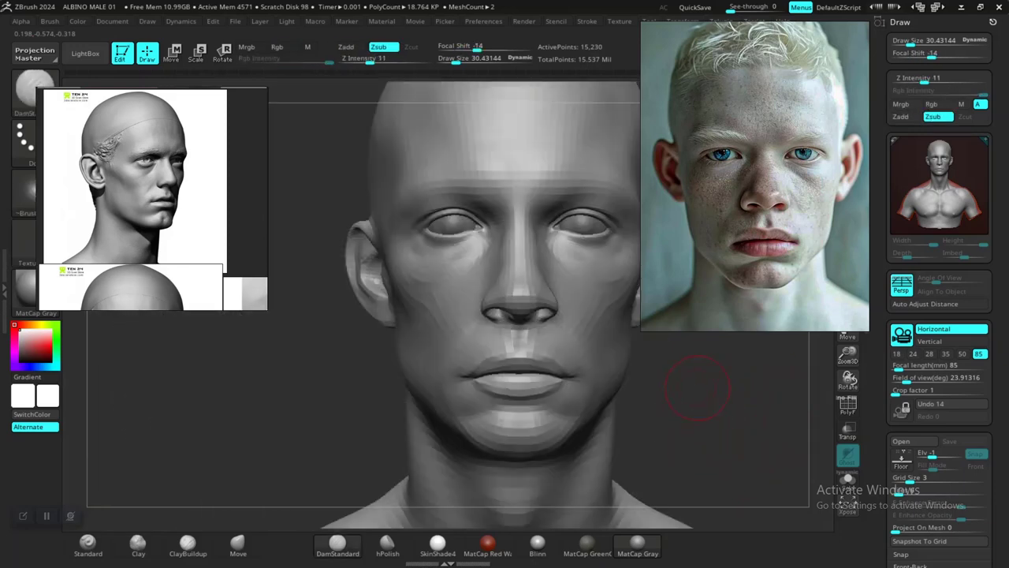
pyautogui.keyDown('alt'); pyautogui.moveTo(697, 388); pyautogui.dragTo(639, 480); pyautogui.keyUp('alt')
pyautogui.moveTo(678, 414)
pyautogui.keyDown('alt'); pyautogui.mouseDown()
pyautogui.moveTo(625, 465)
pyautogui.moveTo(678, 419)
pyautogui.mouseUp(); pyautogui.keyUp('alt')
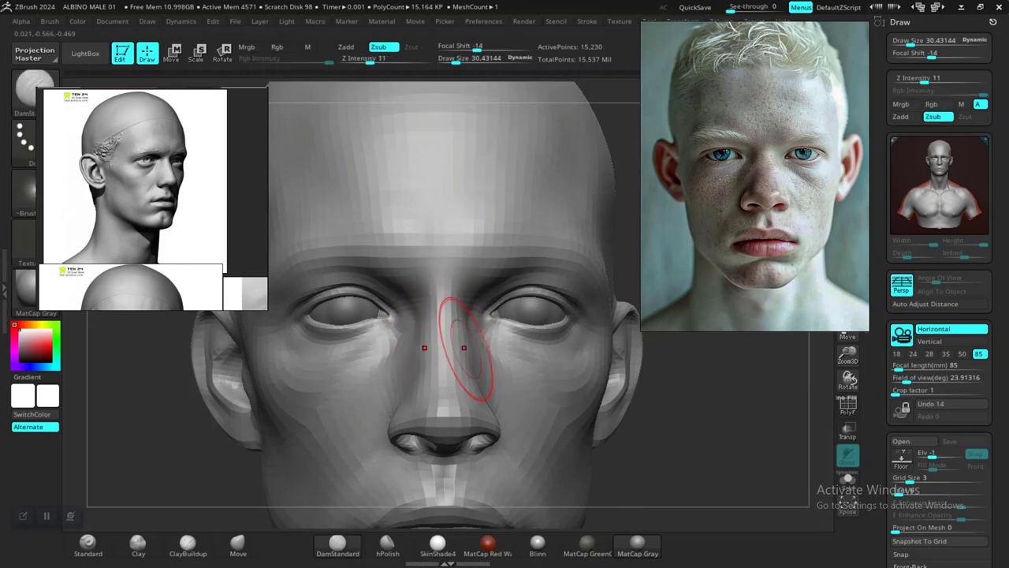
# Refine the transition from the nose root into the inner brow with the DamStandard brush.
pyautogui.moveTo(749, 475)
pyautogui.keyDown('alt'); pyautogui.mouseDown()
pyautogui.moveTo(617, 402)
pyautogui.moveTo(610, 413)
pyautogui.moveTo(658, 457)
pyautogui.moveTo(729, 461)
pyautogui.mouseUp(); pyautogui.keyUp('alt')
pyautogui.keyDown('alt'); pyautogui.moveTo(678, 426); pyautogui.dragTo(651, 430); pyautogui.keyUp('alt')
pyautogui.moveTo(733, 410)
pyautogui.keyDown('alt'); pyautogui.mouseDown()
pyautogui.moveTo(686, 363)
pyautogui.moveTo(693, 418)
pyautogui.moveTo(666, 384)
pyautogui.moveTo(675, 424)
pyautogui.moveTo(668, 418)
pyautogui.moveTo(683, 418)
pyautogui.moveTo(634, 423)
pyautogui.moveTo(670, 394)
pyautogui.moveTo(649, 387)
pyautogui.moveTo(675, 421)
pyautogui.moveTo(682, 410)
pyautogui.moveTo(654, 385)
pyautogui.moveTo(675, 497)
pyautogui.moveTo(690, 487)
pyautogui.mouseUp(); pyautogui.keyUp('alt')
pyautogui.moveTo(716, 408)
pyautogui.mouseDown()
pyautogui.moveTo(745, 417)
pyautogui.moveTo(774, 380)
pyautogui.mouseUp()
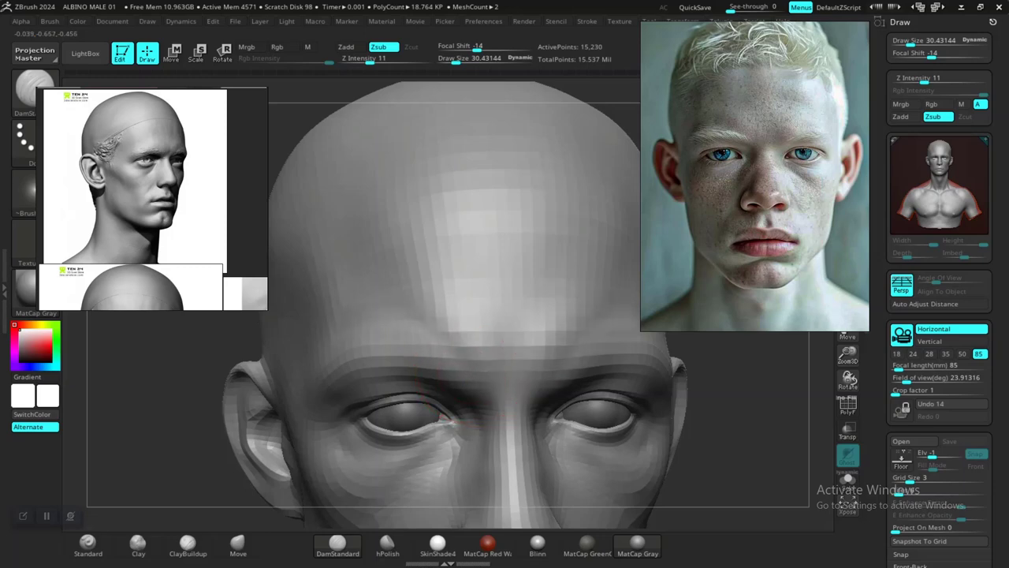
pyautogui.moveTo(486, 379); pyautogui.dragTo(513, 387)
pyautogui.keyDown('alt'); pyautogui.moveTo(721, 394); pyautogui.dragTo(606, 359); pyautogui.keyUp('alt')
pyautogui.moveTo(607, 359); pyautogui.dragTo(666, 433)
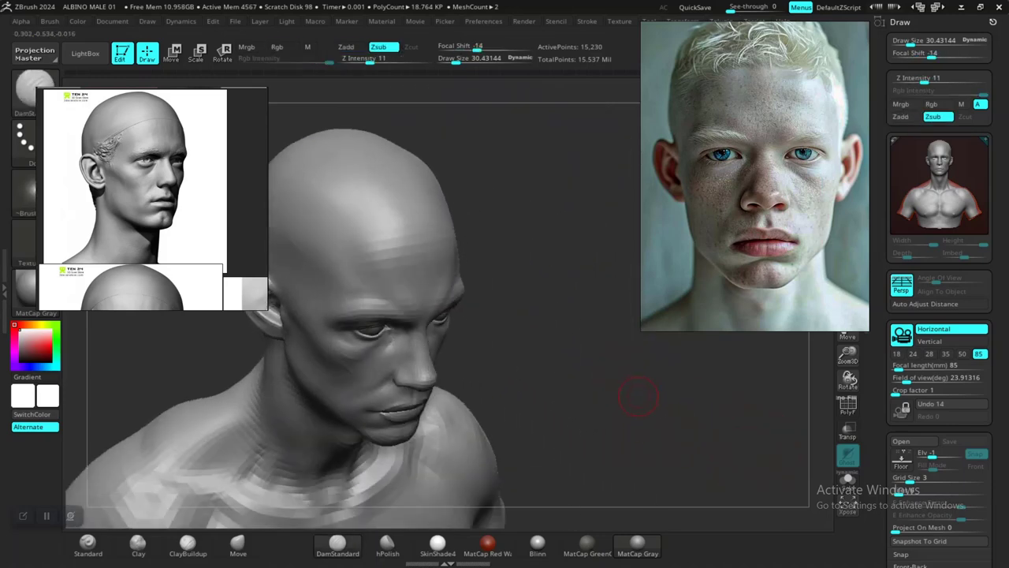
# Smooth the inner brow ridge above the nose root.
pyautogui.moveTo(638, 396); pyautogui.dragTo(684, 410)
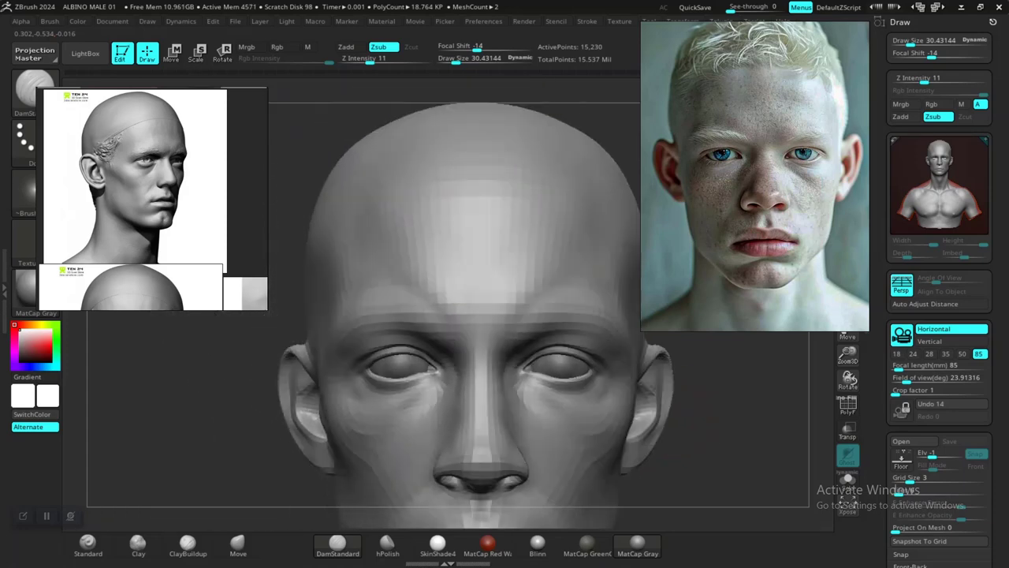
pyautogui.moveTo(733, 456)
pyautogui.keyDown('alt'); pyautogui.mouseDown()
pyautogui.moveTo(661, 394)
pyautogui.moveTo(652, 404)
pyautogui.moveTo(689, 439)
pyautogui.mouseUp(); pyautogui.keyUp('alt')
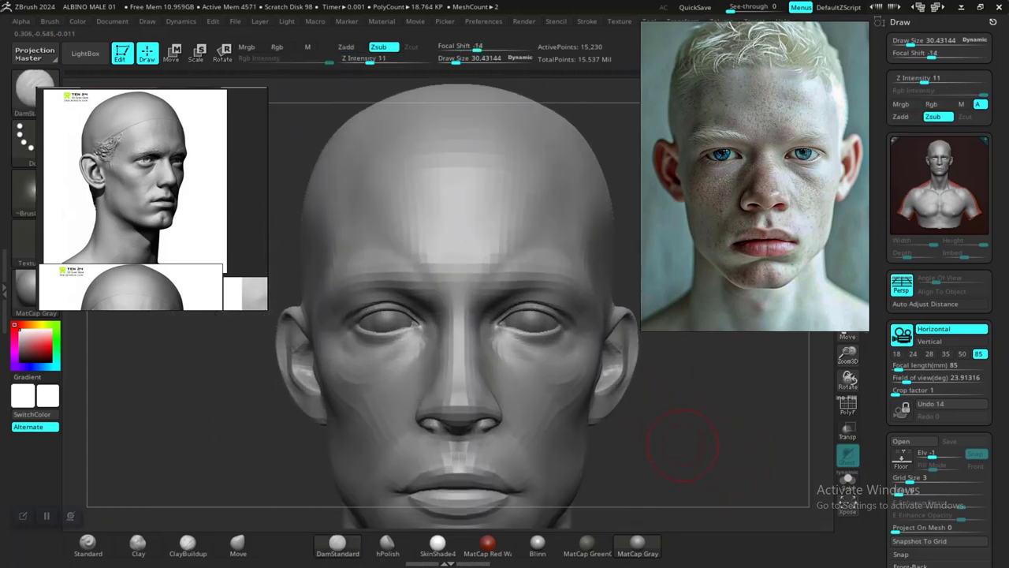
pyautogui.moveTo(438, 271)
pyautogui.keyDown('shift'); pyautogui.mouseDown()
pyautogui.moveTo(435, 261)
pyautogui.moveTo(418, 267)
pyautogui.mouseUp(); pyautogui.keyUp('shift')
pyautogui.keyDown('alt'); pyautogui.moveTo(648, 443); pyautogui.dragTo(691, 466); pyautogui.keyUp('alt')
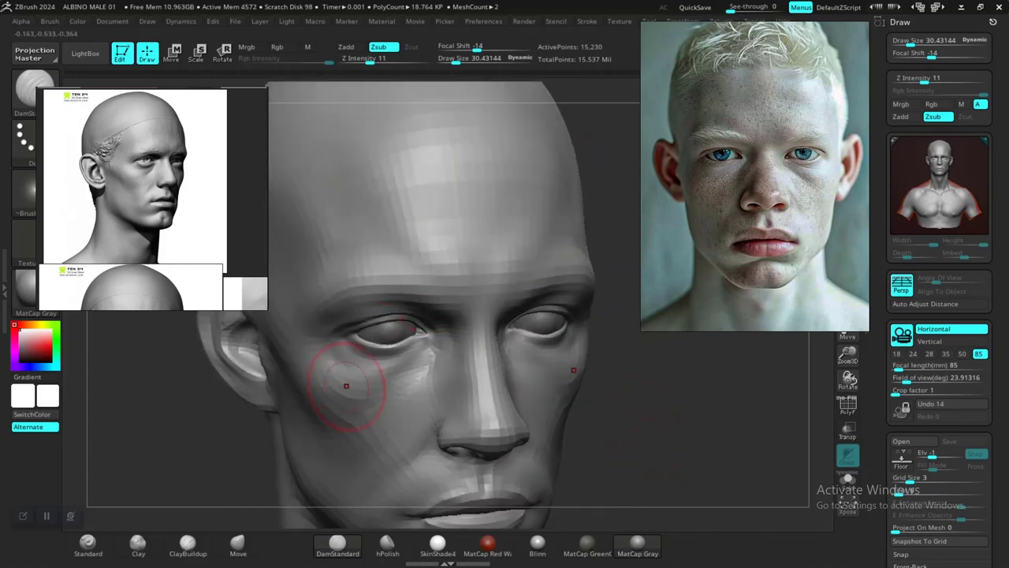
# Adjust the shape of the brow ridge with the Move brush at a Draw Size of about 30.
pyautogui.click(238, 543)
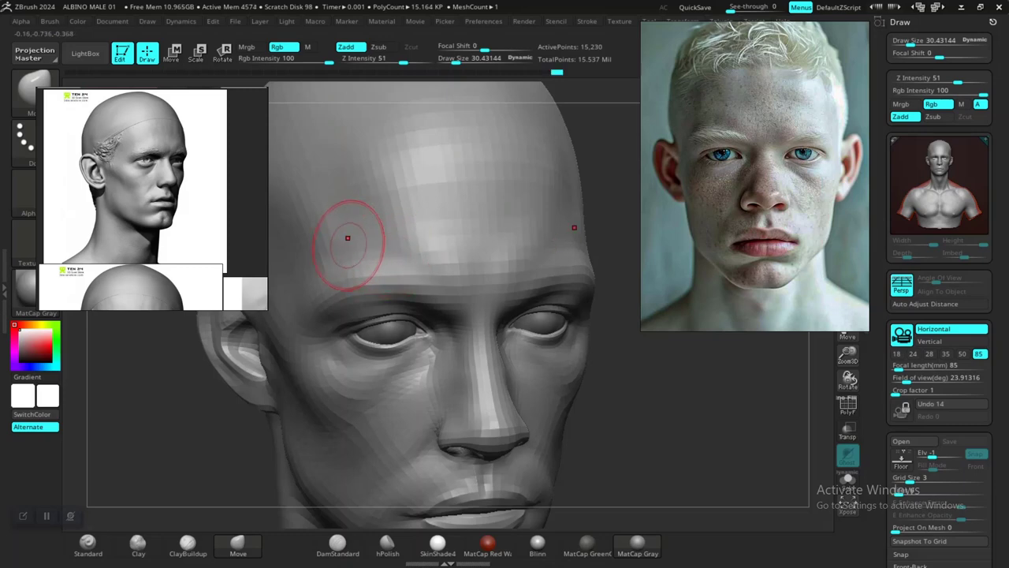
pyautogui.keyDown('alt'); pyautogui.moveTo(670, 441); pyautogui.dragTo(637, 394); pyautogui.keyUp('alt')
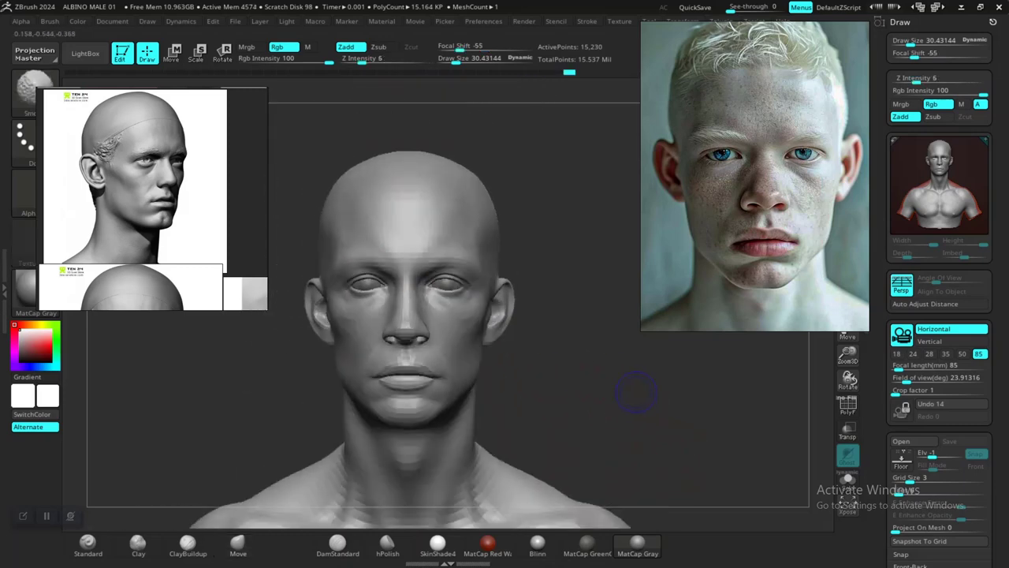
pyautogui.moveTo(607, 359)
pyautogui.keyDown('alt'); pyautogui.mouseDown()
pyautogui.moveTo(603, 385)
pyautogui.moveTo(652, 417)
pyautogui.moveTo(670, 402)
pyautogui.moveTo(735, 451)
pyautogui.moveTo(719, 473)
pyautogui.mouseUp(); pyautogui.keyUp('alt')
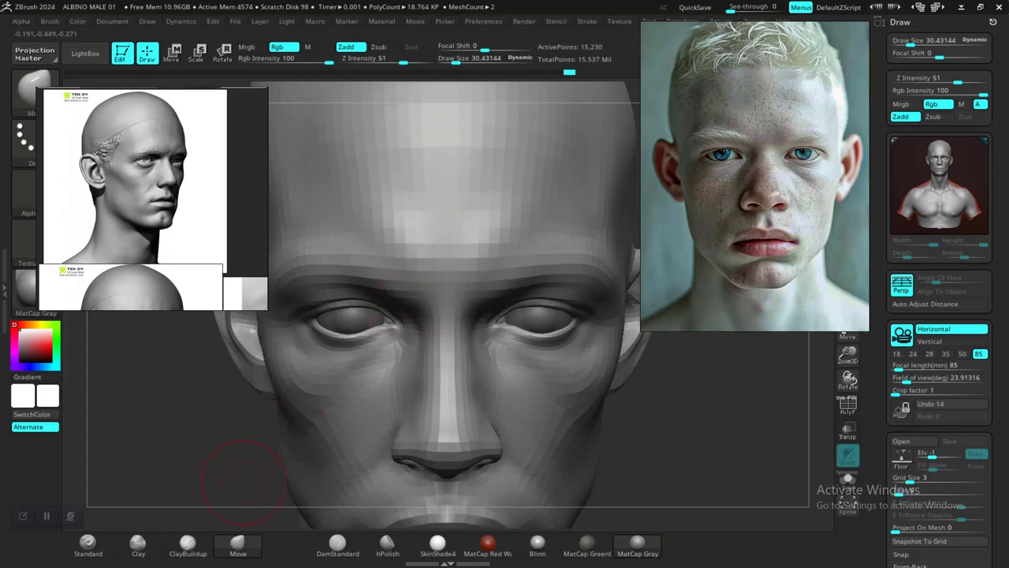
# Build up the area between the brows and along the brow ridge with the Standard brush at Z Intensity 5.
pyautogui.click(89, 544)
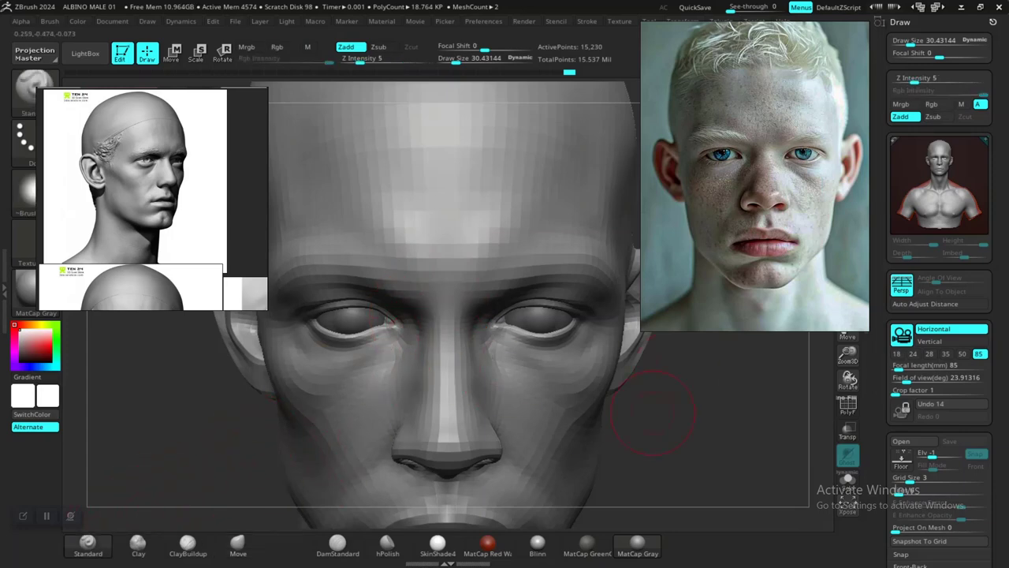
pyautogui.keyDown('alt'); pyautogui.moveTo(659, 413); pyautogui.dragTo(688, 473); pyautogui.keyUp('alt')
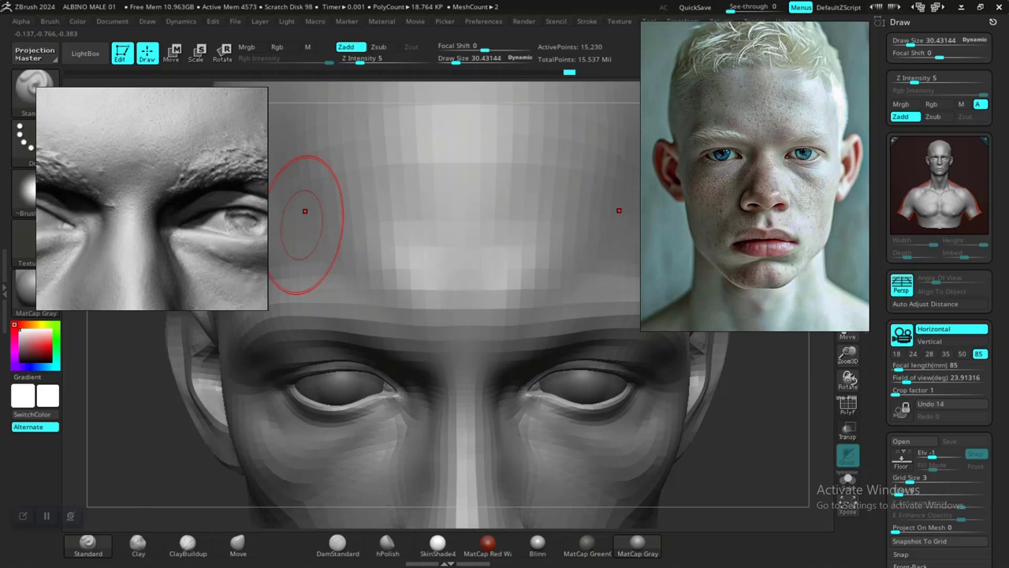
pyautogui.moveTo(305, 211)
pyautogui.mouseDown(button='right')
pyautogui.moveTo(314, 211)
pyautogui.moveTo(306, 158)
pyautogui.moveTo(308, 185)
pyautogui.moveTo(294, 155)
pyautogui.mouseUp(button='right')
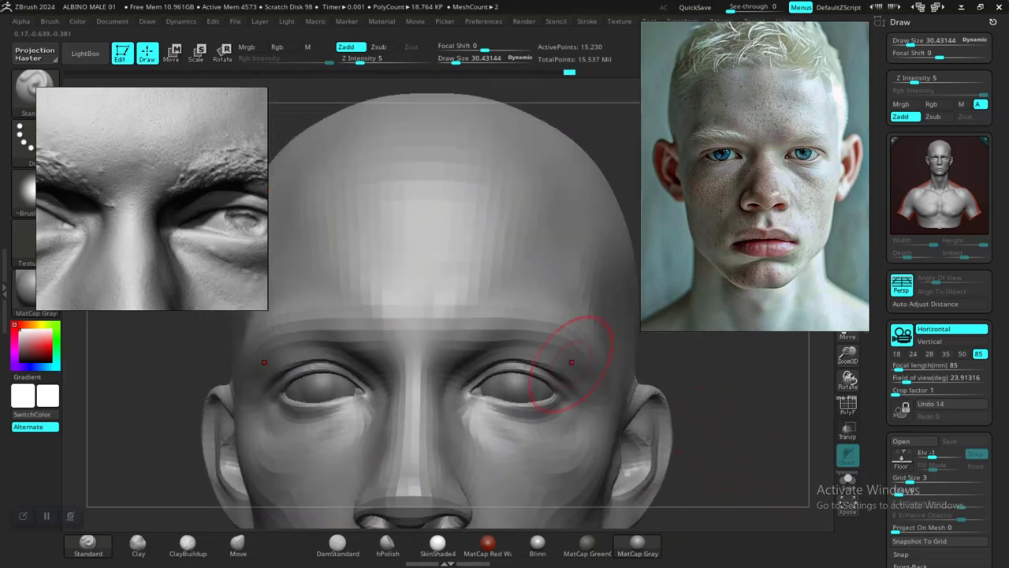
pyautogui.moveTo(685, 376)
pyautogui.mouseDown()
pyautogui.moveTo(723, 388)
pyautogui.moveTo(733, 378)
pyautogui.mouseUp()
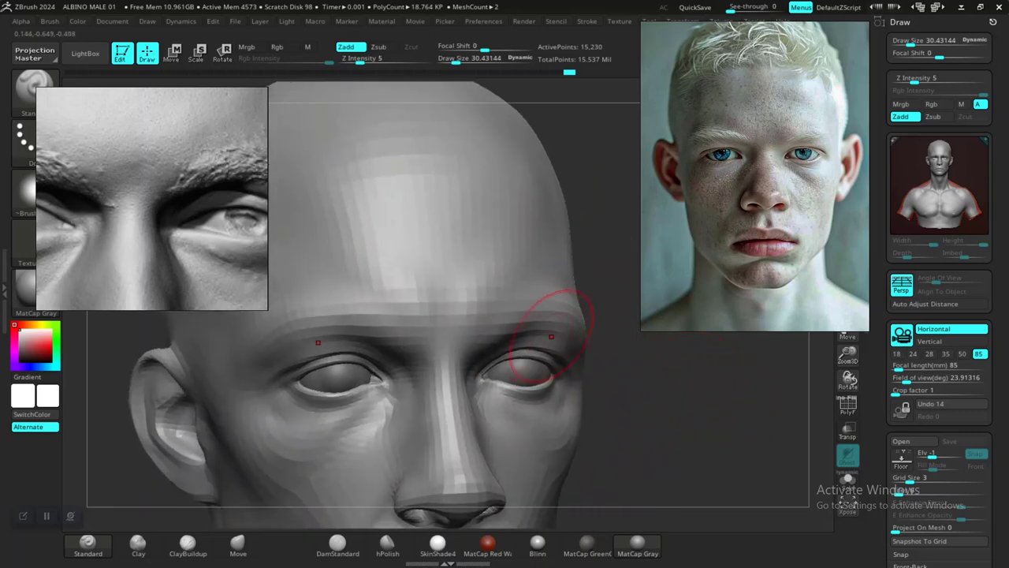
pyautogui.moveTo(688, 411); pyautogui.dragTo(654, 407)
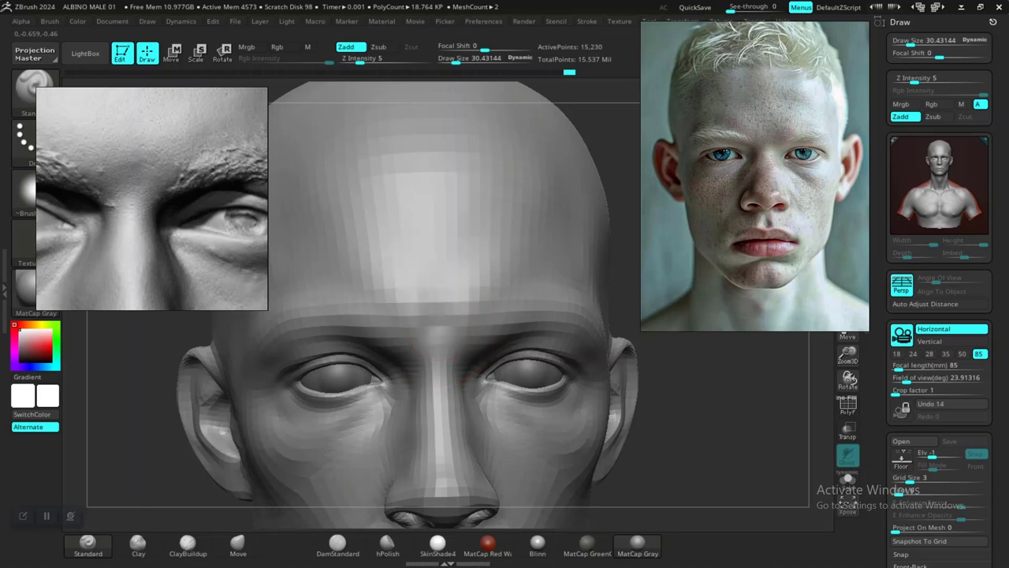
pyautogui.moveTo(439, 327)
pyautogui.mouseDown()
pyautogui.moveTo(465, 301)
pyautogui.moveTo(441, 306)
pyautogui.moveTo(440, 327)
pyautogui.mouseUp()
pyautogui.keyDown('alt'); pyautogui.moveTo(721, 391); pyautogui.dragTo(591, 284); pyautogui.keyUp('alt')
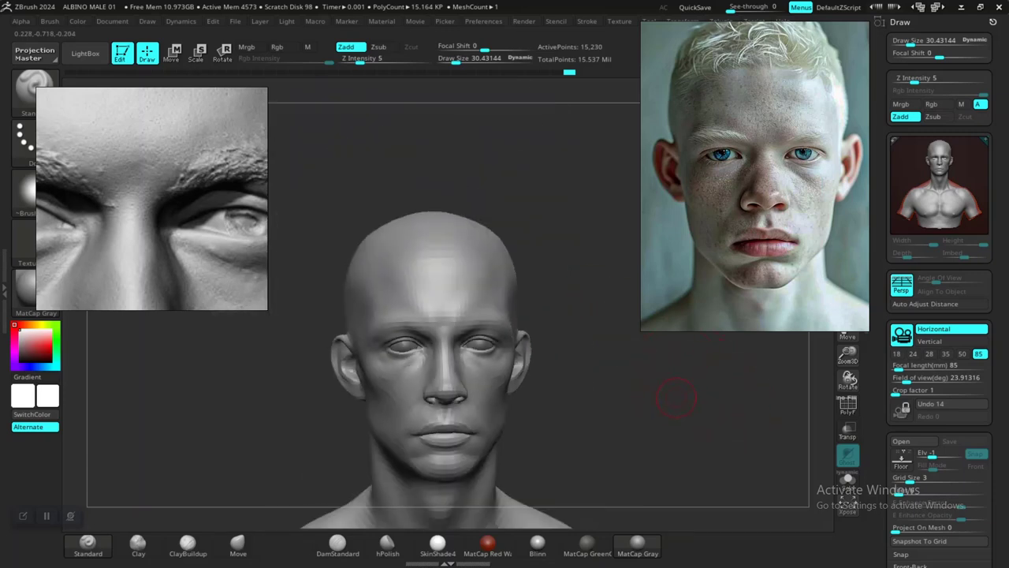
pyautogui.moveTo(676, 397); pyautogui.dragTo(714, 465)
pyautogui.moveTo(737, 414)
pyautogui.mouseDown()
pyautogui.moveTo(721, 411)
pyautogui.moveTo(747, 414)
pyautogui.moveTo(737, 414)
pyautogui.mouseUp()
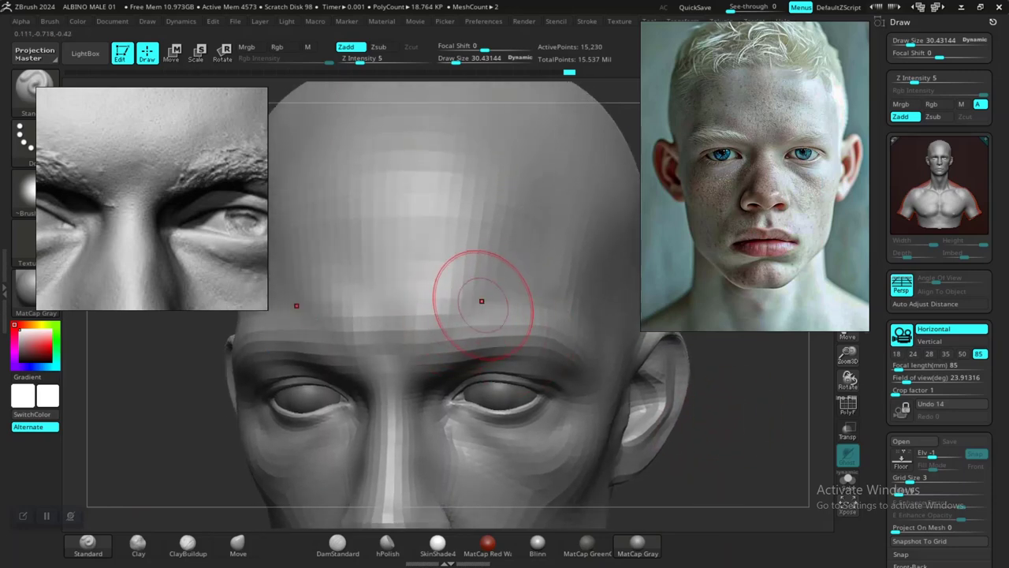
# Add volume to the lower forehead above the inner brows with the Clay brush at a Draw Size of about 39 and smooth it.
pyautogui.click(140, 544)
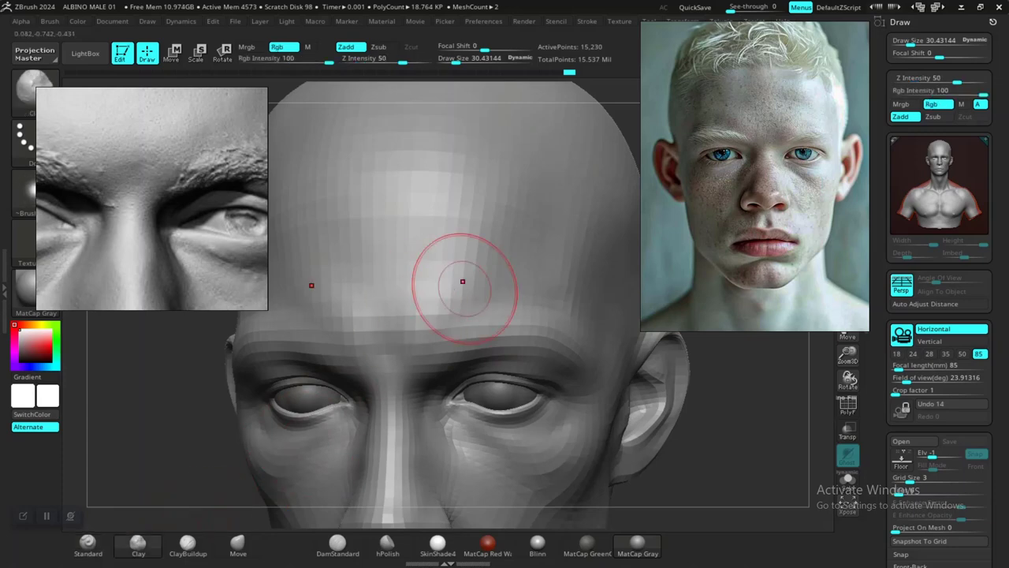
pyautogui.press('space')
pyautogui.moveTo(464, 289); pyautogui.dragTo(471, 294)
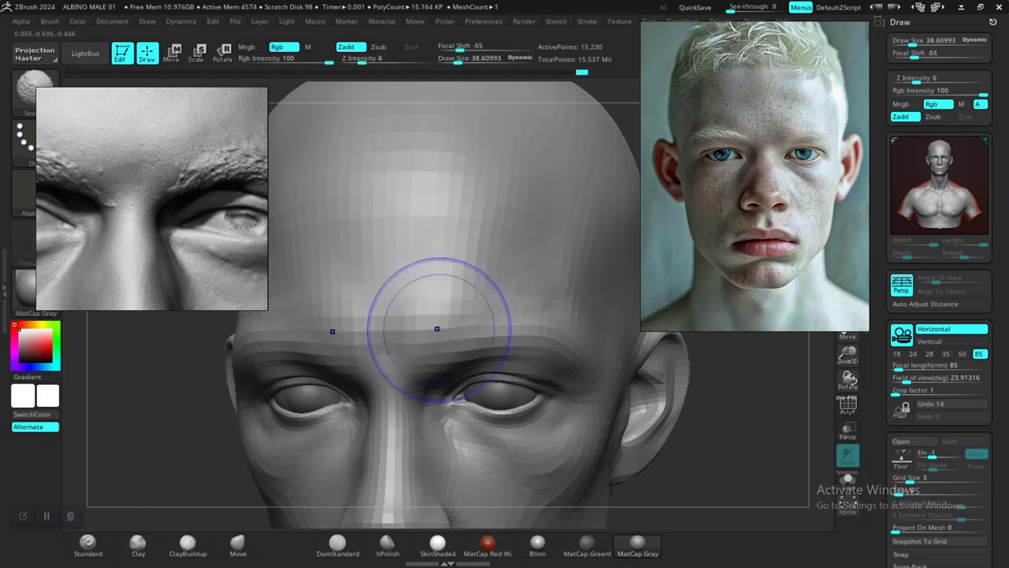
pyautogui.keyDown('shift'); pyautogui.moveTo(438, 328); pyautogui.dragTo(433, 306); pyautogui.keyUp('shift')
pyautogui.keyDown('alt'); pyautogui.moveTo(694, 449); pyautogui.dragTo(641, 346); pyautogui.keyUp('alt')
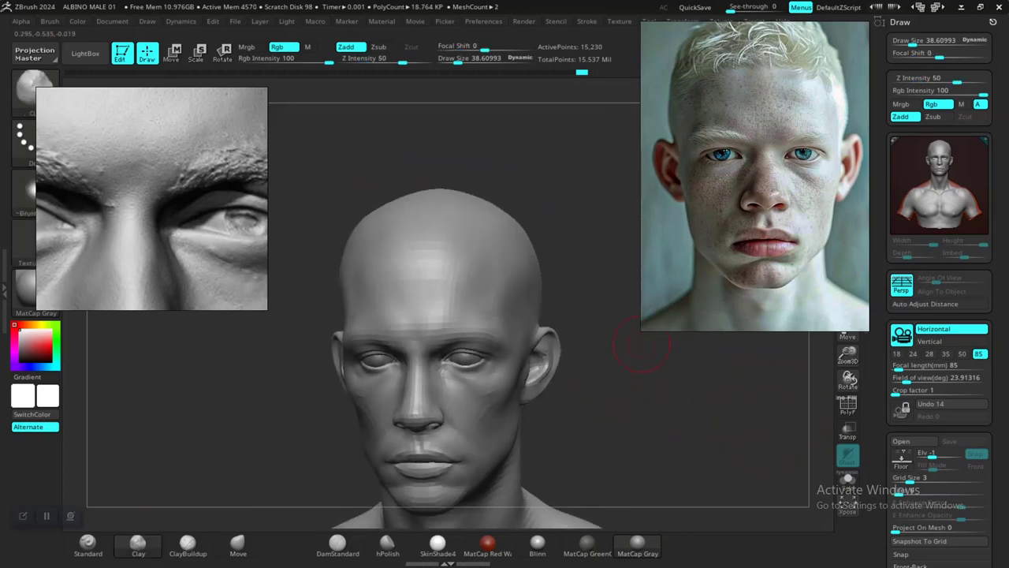
pyautogui.moveTo(606, 418)
pyautogui.mouseDown()
pyautogui.moveTo(633, 447)
pyautogui.moveTo(644, 409)
pyautogui.moveTo(670, 453)
pyautogui.moveTo(709, 459)
pyautogui.moveTo(695, 469)
pyautogui.mouseUp()
pyautogui.scroll(2, 695, 466)
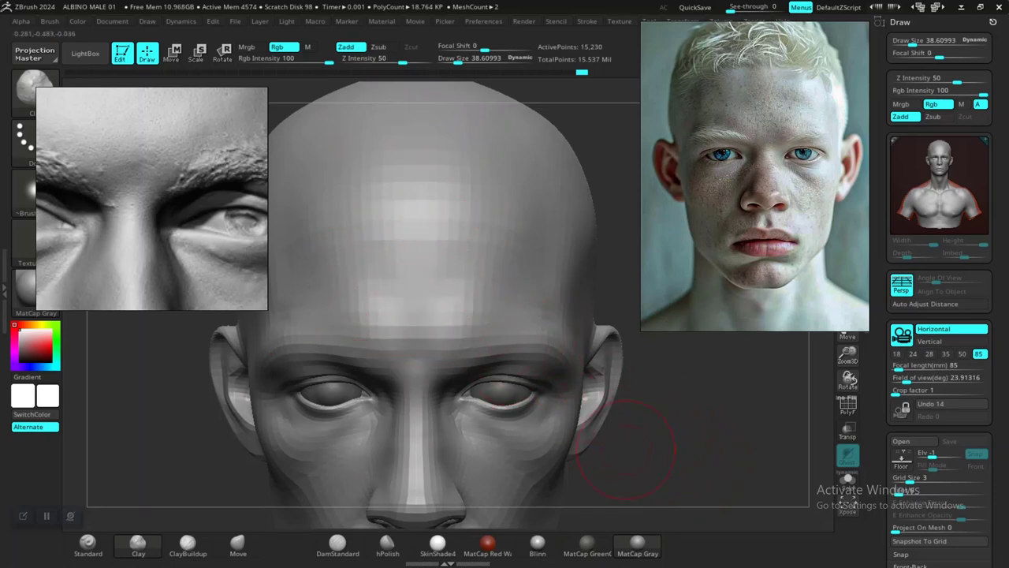
pyautogui.scroll(-3, 625, 449)
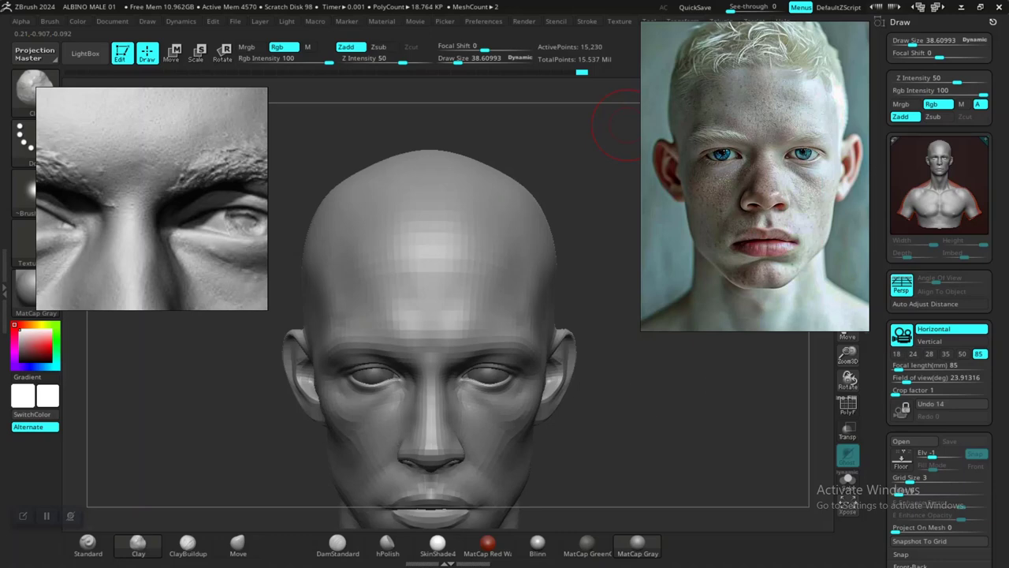
# Examine the reference board's three-quarter bust view up close, focusing on the forehead and brow forms.
pyautogui.moveTo(627, 125); pyautogui.dragTo(672, 131)
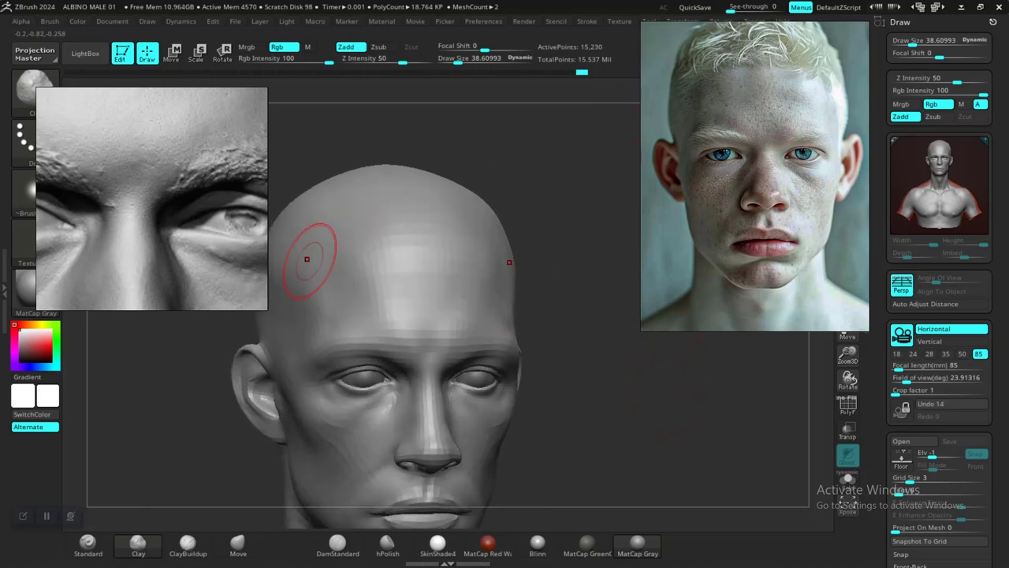
pyautogui.scroll(-10, 137, 215)
pyautogui.moveTo(137, 214); pyautogui.dragTo(123, 218, button='middle')
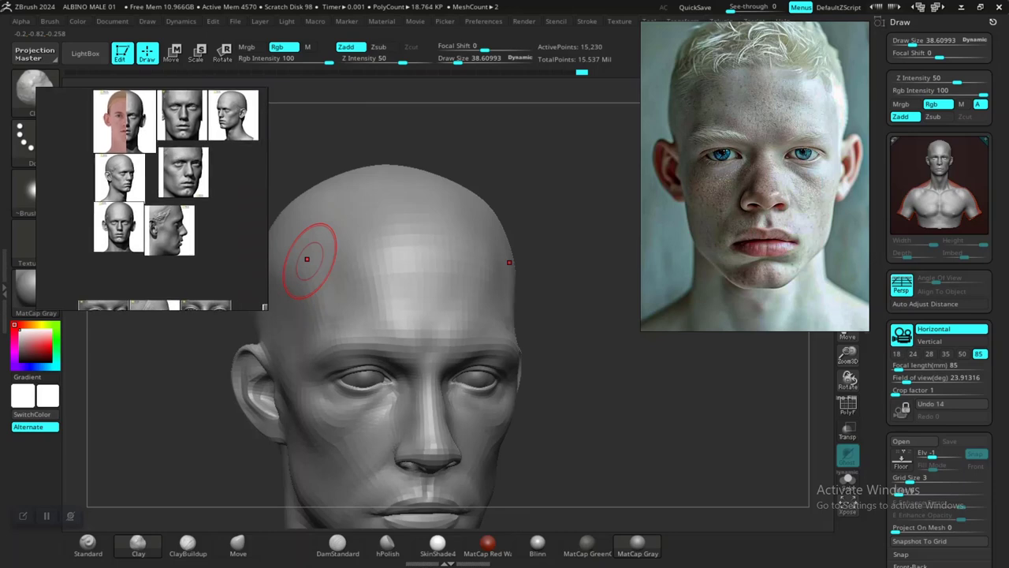
pyautogui.moveTo(118, 275); pyautogui.dragTo(226, 91, button='middle')
pyautogui.moveTo(118, 220); pyautogui.dragTo(266, 256, button='middle')
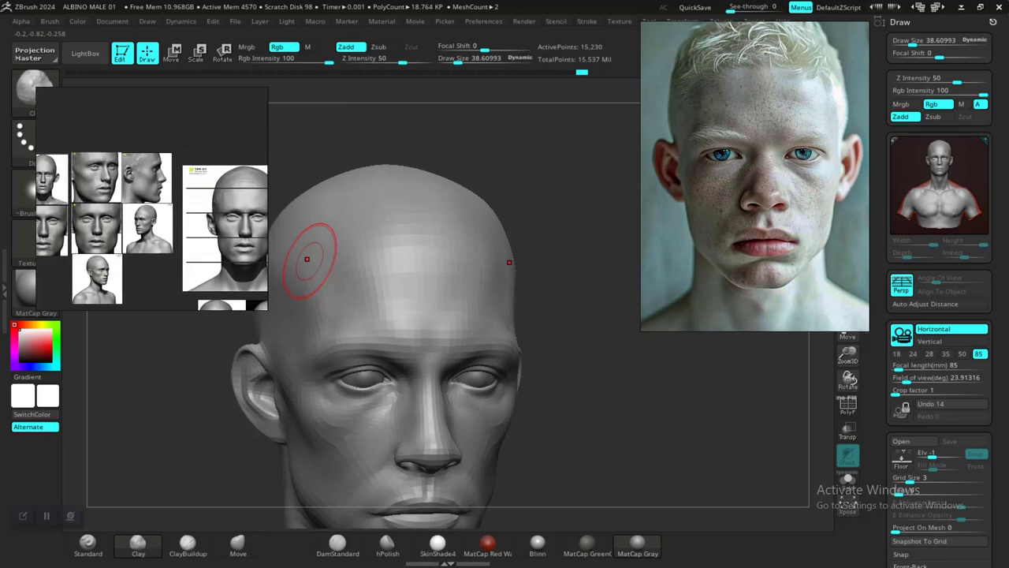
pyautogui.scroll(8, 138, 221)
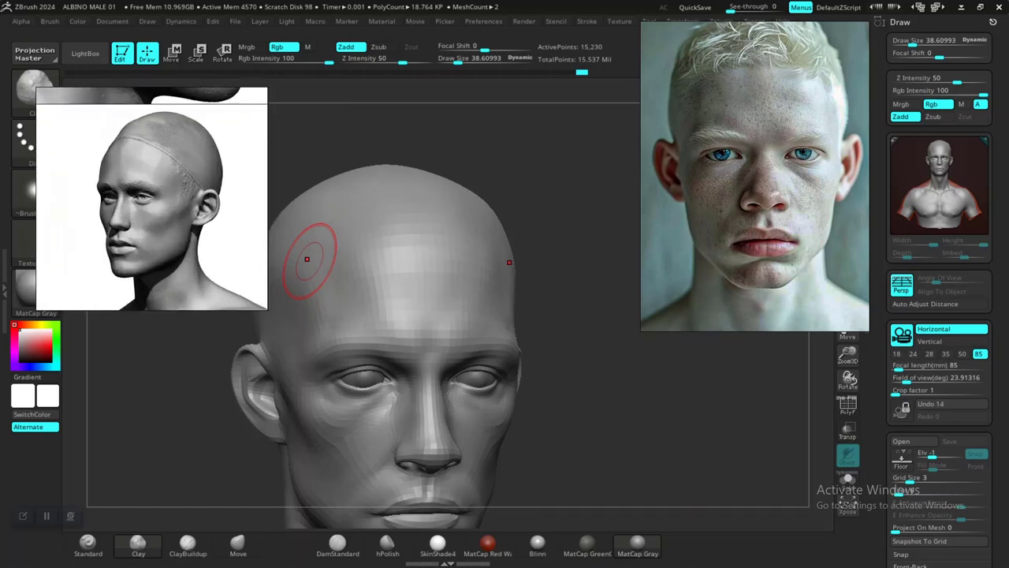
pyautogui.scroll(5, 144, 212)
pyautogui.moveTo(143, 197); pyautogui.dragTo(165, 257, button='middle')
pyautogui.scroll(4, 163, 260)
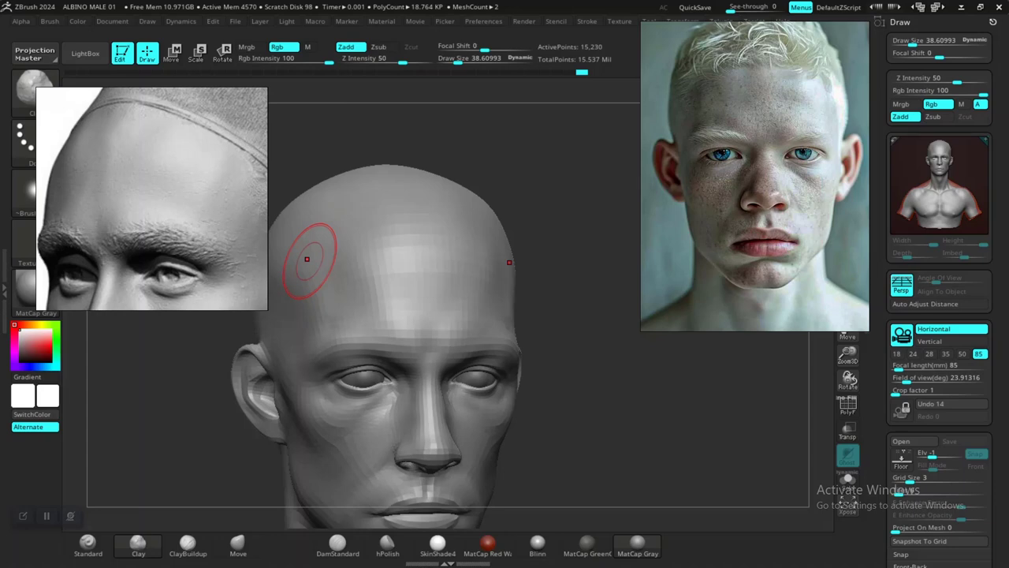
# Carve a shallow horizontal depression across the mid-forehead with the Standard brush at a Draw Size of about 62 and Z Intensity 5.
pyautogui.moveTo(702, 403); pyautogui.dragTo(618, 417)
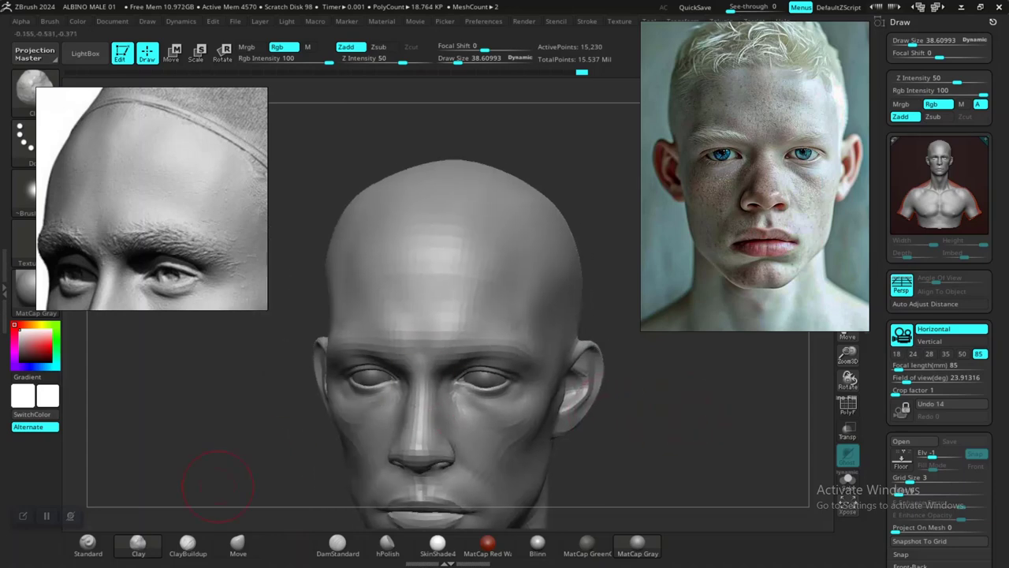
pyautogui.click(89, 545)
pyautogui.press('space')
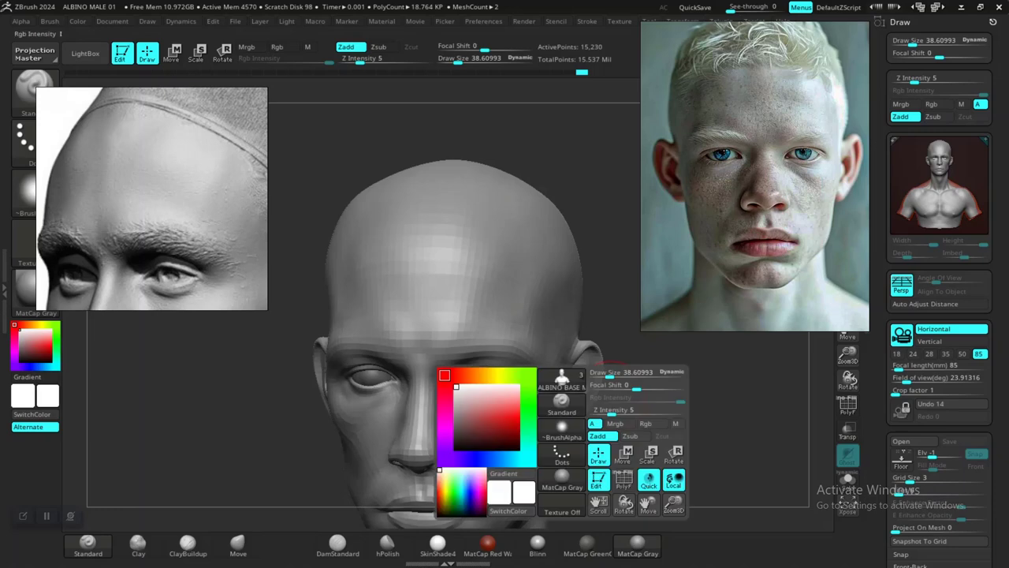
pyautogui.moveTo(610, 374); pyautogui.dragTo(615, 375)
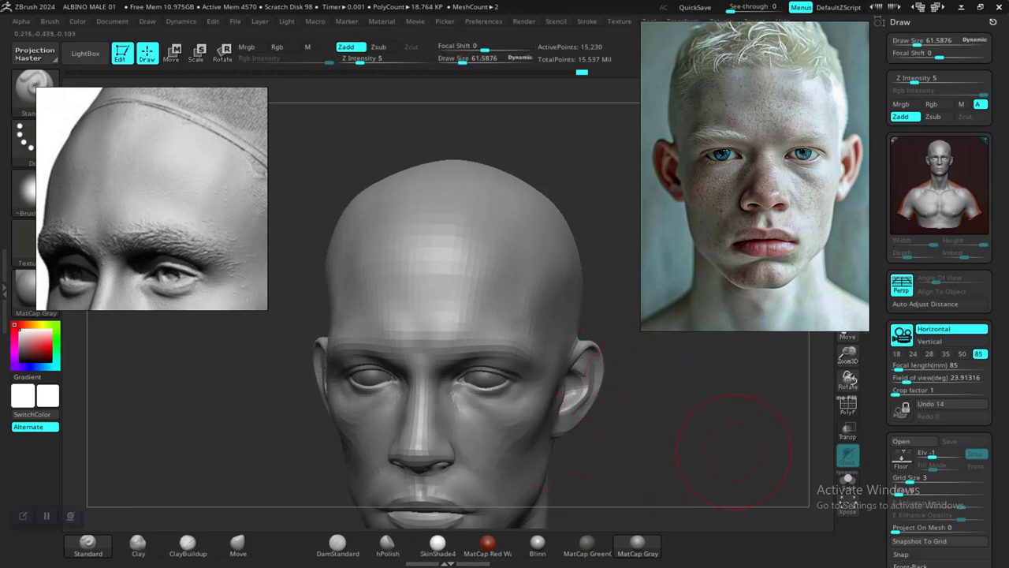
pyautogui.moveTo(732, 441)
pyautogui.keyDown('alt'); pyautogui.mouseDown()
pyautogui.moveTo(706, 419)
pyautogui.moveTo(686, 433)
pyautogui.moveTo(693, 469)
pyautogui.moveTo(719, 486)
pyautogui.mouseUp(); pyautogui.keyUp('alt')
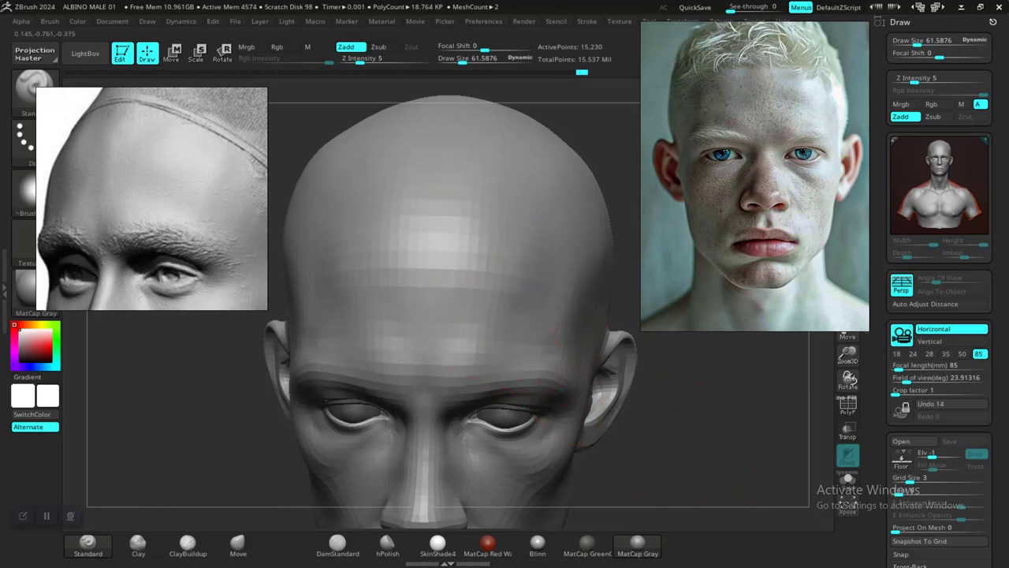
pyautogui.keyDown('alt'); pyautogui.moveTo(451, 306); pyautogui.dragTo(383, 302); pyautogui.keyUp('alt')
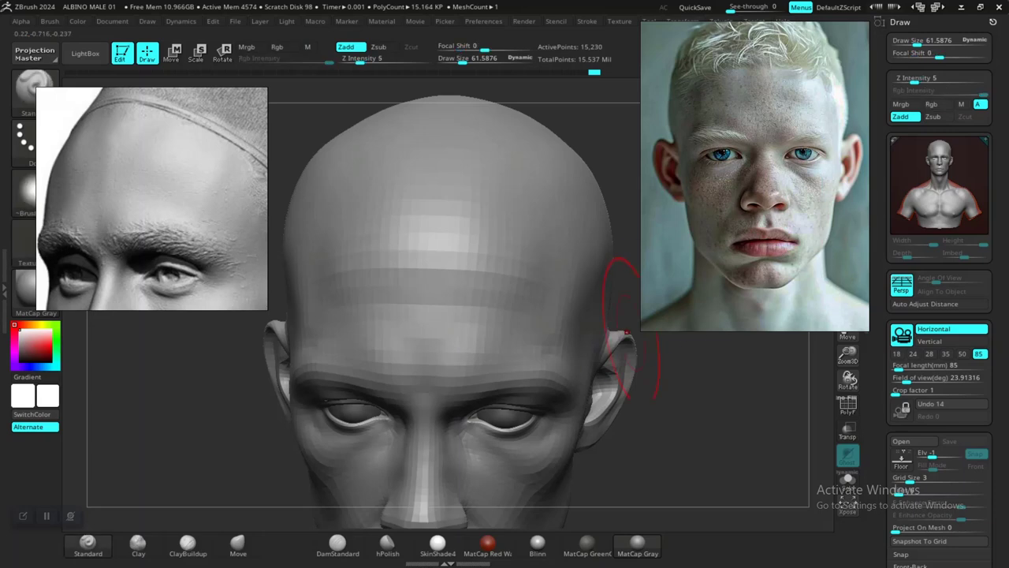
# Soften the horizontal mid-forehead depression with the Clay brush at a Draw Size of about 62 and smooth its edges.
pyautogui.moveTo(630, 324)
pyautogui.keyDown('alt'); pyautogui.mouseDown()
pyautogui.moveTo(597, 342)
pyautogui.moveTo(637, 376)
pyautogui.mouseUp(); pyautogui.keyUp('alt')
pyautogui.moveTo(518, 398)
pyautogui.keyDown('alt'); pyautogui.mouseDown()
pyautogui.moveTo(538, 404)
pyautogui.moveTo(611, 376)
pyautogui.moveTo(578, 414)
pyautogui.moveTo(545, 378)
pyautogui.mouseUp(); pyautogui.keyUp('alt')
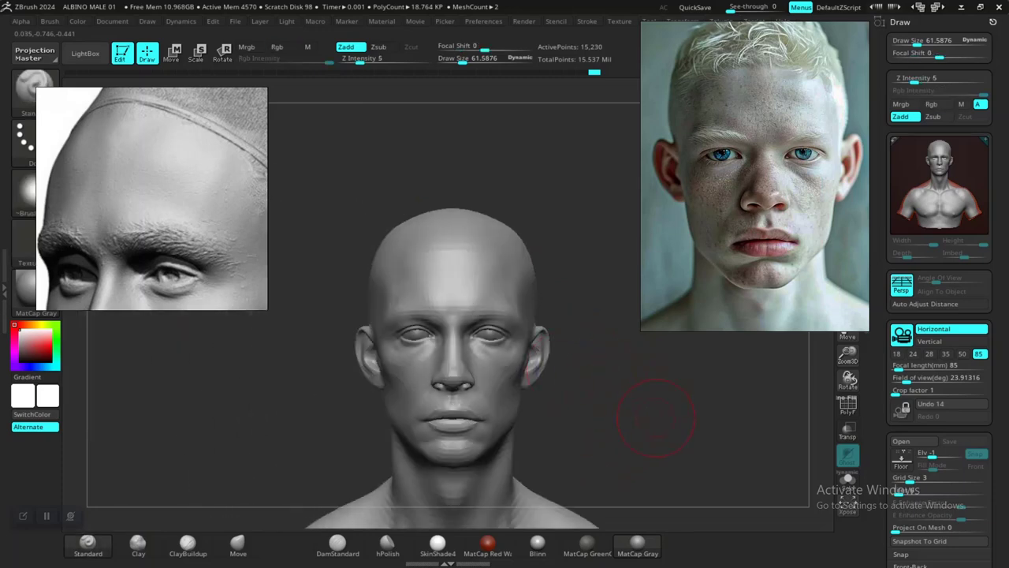
pyautogui.moveTo(665, 417)
pyautogui.keyDown('alt'); pyautogui.mouseDown()
pyautogui.moveTo(583, 426)
pyautogui.moveTo(587, 451)
pyautogui.mouseUp(); pyautogui.keyUp('alt')
pyautogui.moveTo(619, 405); pyautogui.dragTo(633, 482)
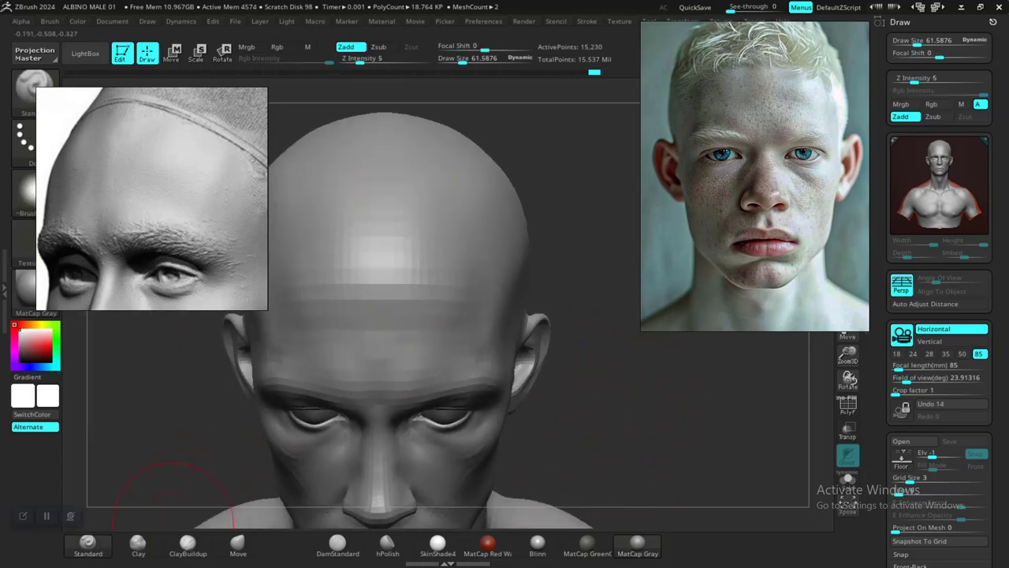
pyautogui.click(138, 544)
pyautogui.keyDown('alt'); pyautogui.moveTo(635, 382); pyautogui.dragTo(654, 435); pyautogui.keyUp('alt')
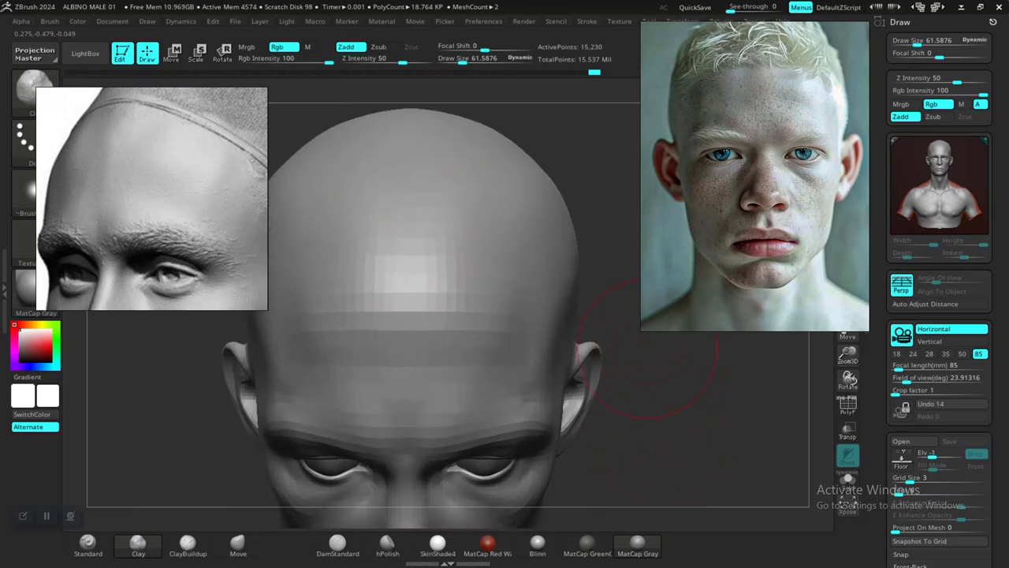
pyautogui.moveTo(647, 348); pyautogui.dragTo(703, 453)
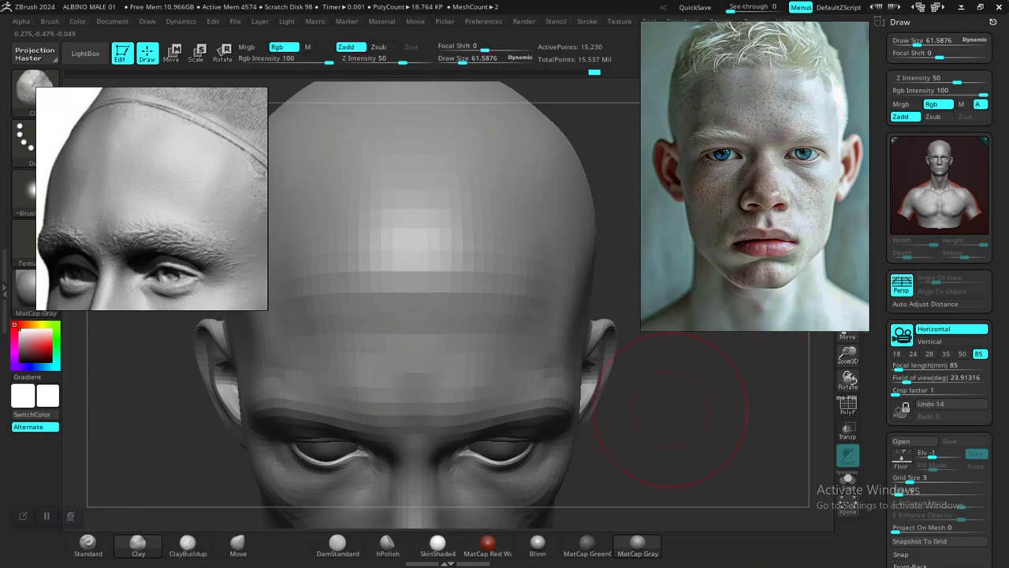
pyautogui.moveTo(670, 409); pyautogui.dragTo(635, 391)
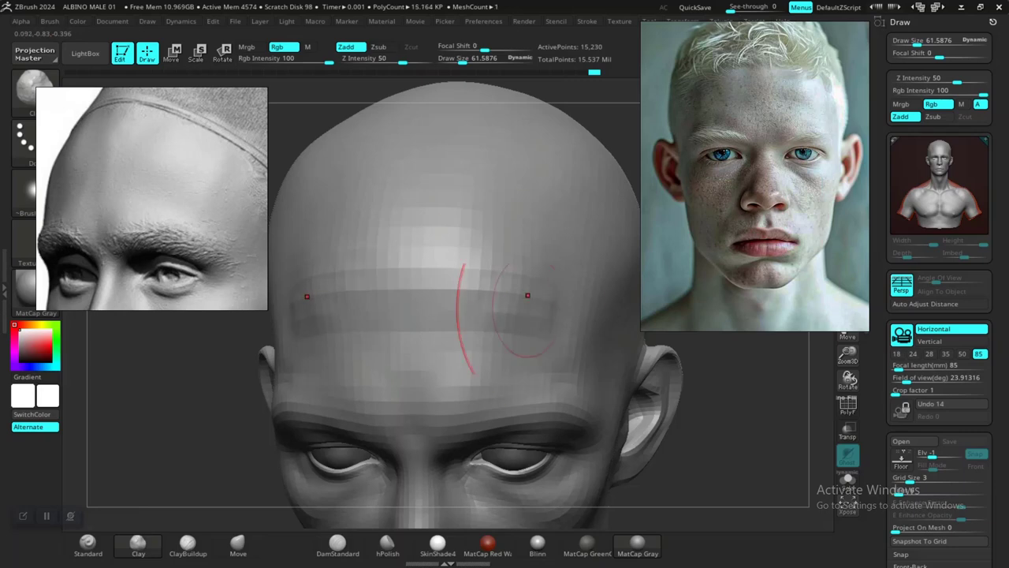
pyautogui.press('shift')
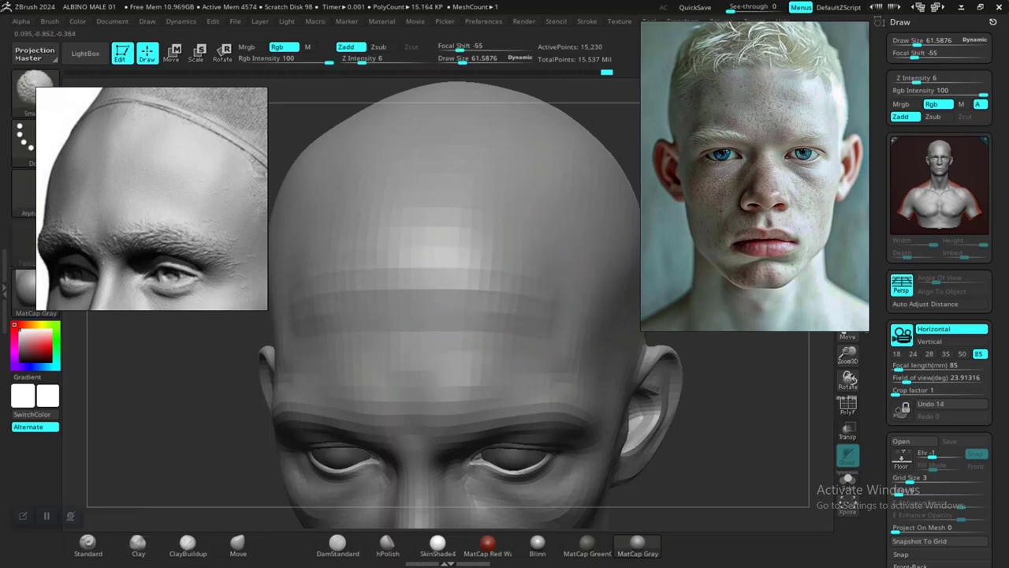
pyautogui.moveTo(483, 282)
pyautogui.keyDown('shift'); pyautogui.mouseDown()
pyautogui.moveTo(490, 252)
pyautogui.moveTo(437, 294)
pyautogui.moveTo(436, 280)
pyautogui.mouseUp(); pyautogui.keyUp('shift')
pyautogui.keyDown('shift'); pyautogui.moveTo(375, 285); pyautogui.dragTo(377, 287); pyautogui.keyUp('shift')
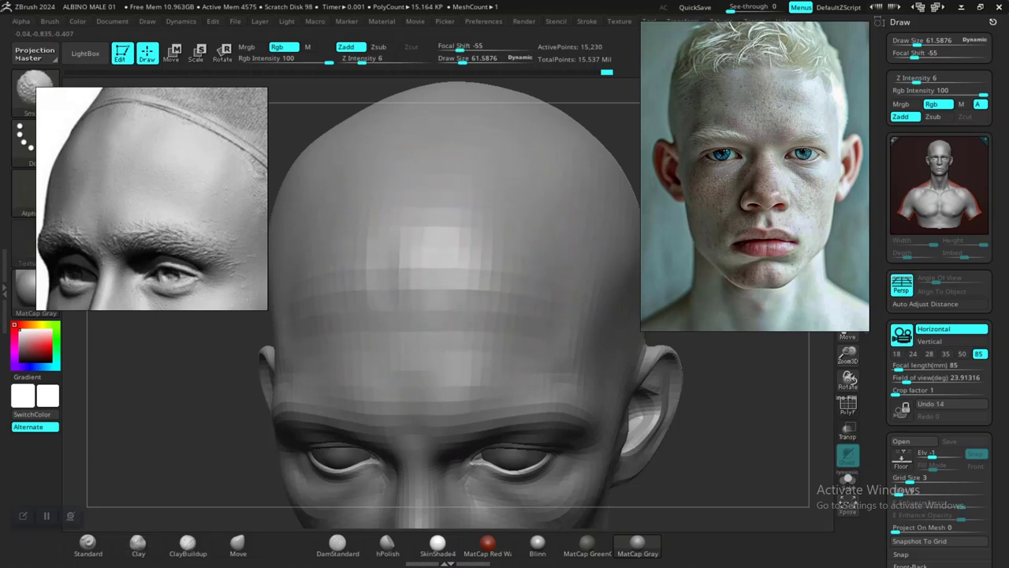
# Even out the centre and side planes of the forehead with the Clay brush and smooth the transition.
pyautogui.moveTo(713, 440); pyautogui.dragTo(580, 410)
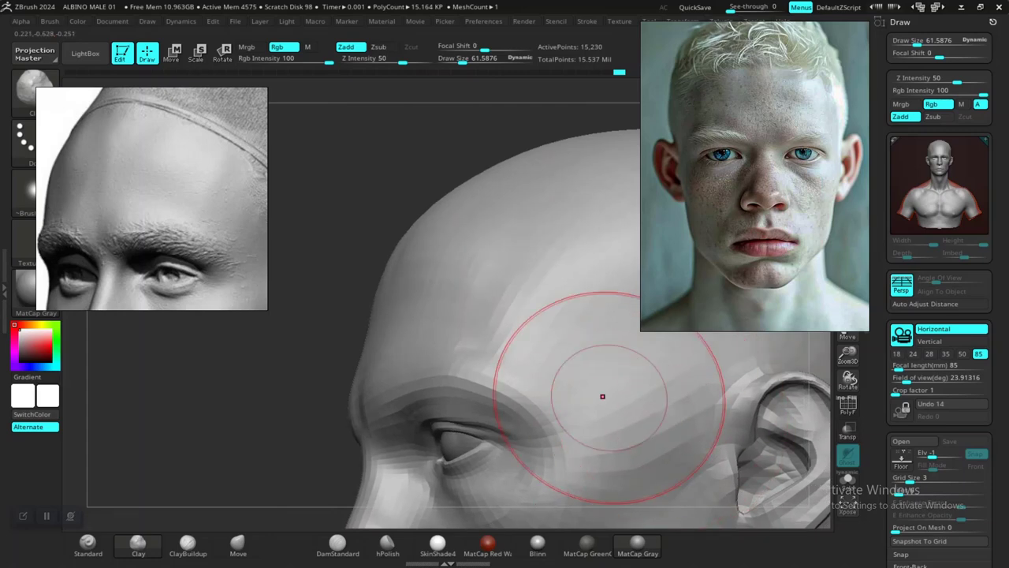
pyautogui.moveTo(290, 363); pyautogui.dragTo(394, 387)
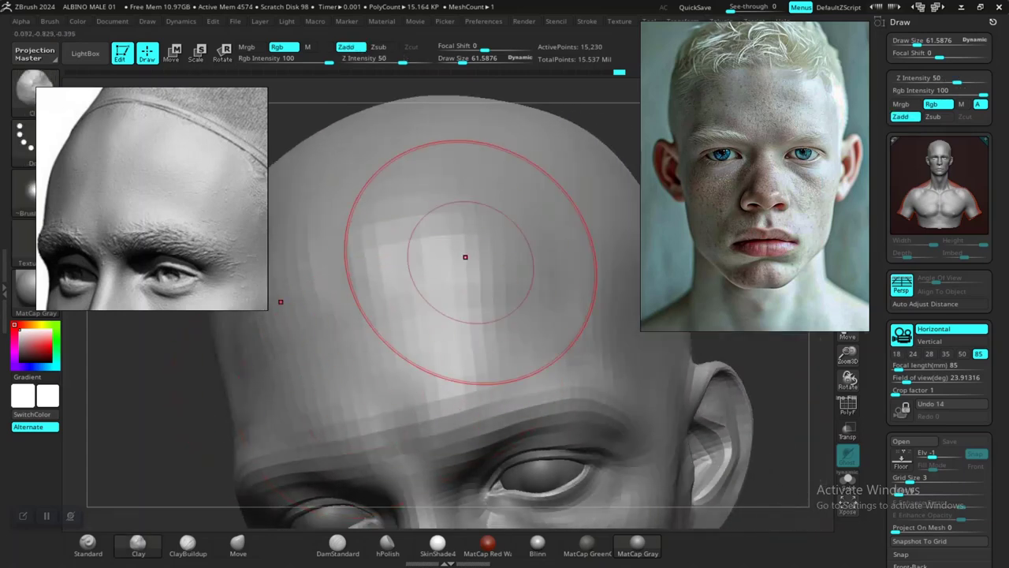
pyautogui.keyDown('shift'); pyautogui.moveTo(418, 253); pyautogui.dragTo(413, 249); pyautogui.keyUp('shift')
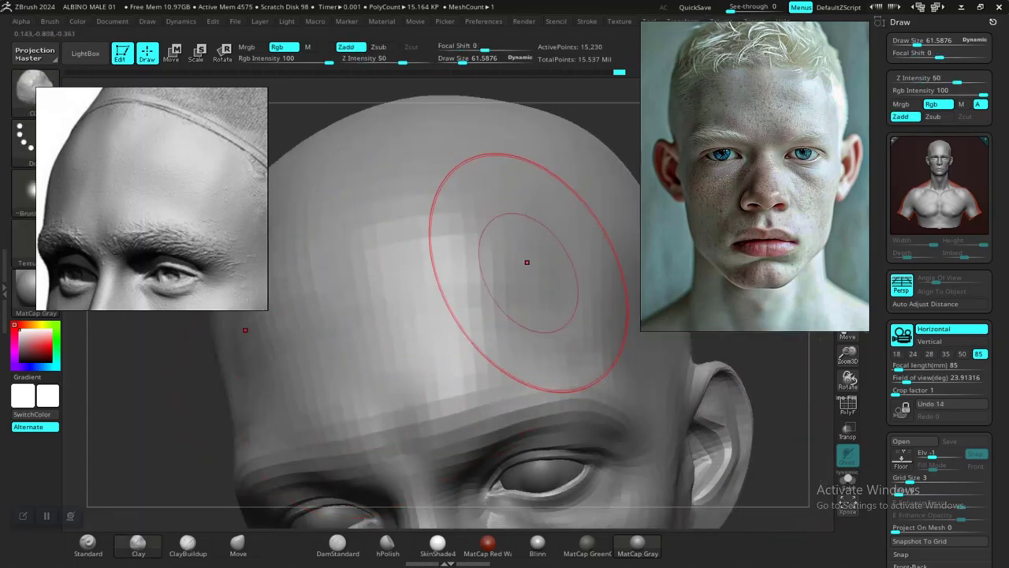
# Raise the bust one subdivision level, apply the Blinn material and examine the forehead and face from several angles.
pyautogui.press('d')
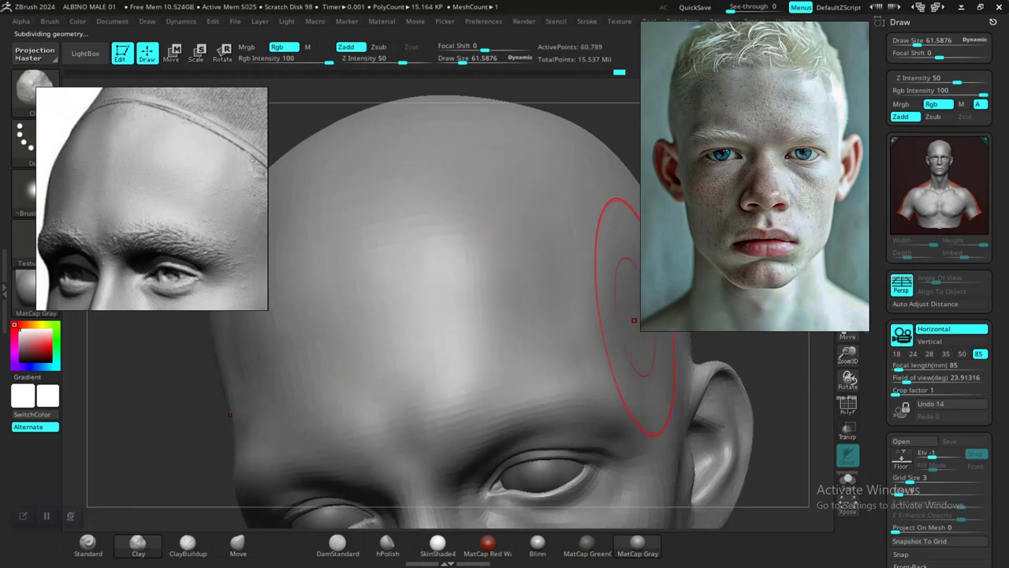
pyautogui.press('f')
pyautogui.moveTo(682, 383); pyautogui.dragTo(733, 355)
pyautogui.keyDown('alt'); pyautogui.moveTo(551, 265); pyautogui.dragTo(697, 354); pyautogui.keyUp('alt')
pyautogui.moveTo(544, 363)
pyautogui.keyDown('alt'); pyautogui.mouseDown()
pyautogui.moveTo(585, 364)
pyautogui.moveTo(636, 410)
pyautogui.moveTo(652, 400)
pyautogui.moveTo(607, 446)
pyautogui.moveTo(540, 433)
pyautogui.moveTo(601, 435)
pyautogui.mouseUp(); pyautogui.keyUp('alt')
pyautogui.click(538, 545)
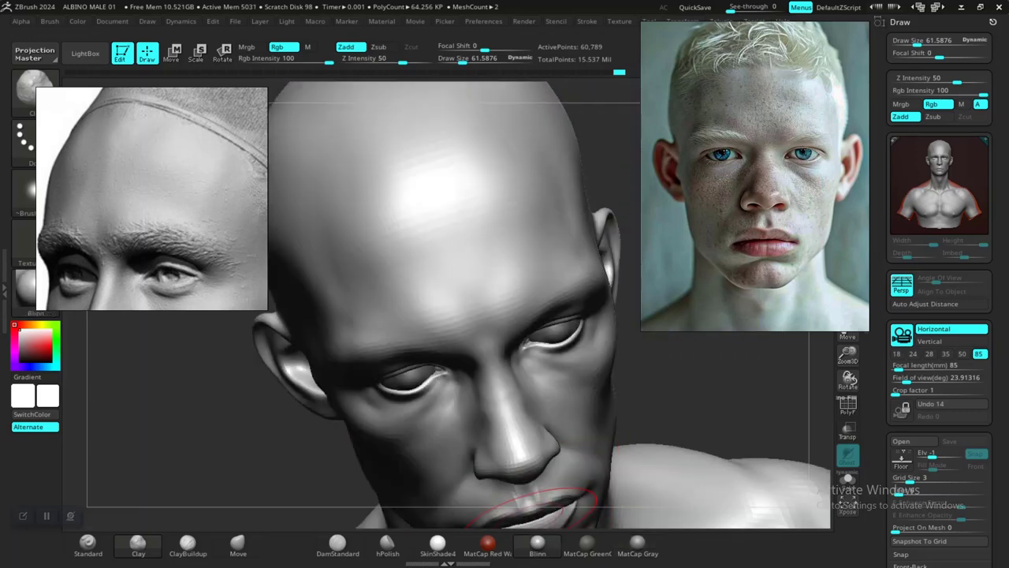
pyautogui.keyDown('alt'); pyautogui.moveTo(237, 463); pyautogui.dragTo(386, 361); pyautogui.keyUp('alt')
pyautogui.keyDown('alt'); pyautogui.moveTo(603, 383); pyautogui.dragTo(568, 272); pyautogui.keyUp('alt')
pyautogui.moveTo(622, 355)
pyautogui.mouseDown()
pyautogui.moveTo(497, 357)
pyautogui.moveTo(571, 343)
pyautogui.moveTo(603, 378)
pyautogui.moveTo(601, 395)
pyautogui.moveTo(606, 373)
pyautogui.moveTo(584, 425)
pyautogui.moveTo(669, 450)
pyautogui.moveTo(649, 341)
pyautogui.mouseUp()
# Refine the outer brow and temple transition with the Clay brush at a Draw Size of about 42 and smooth it.
pyautogui.press('space')
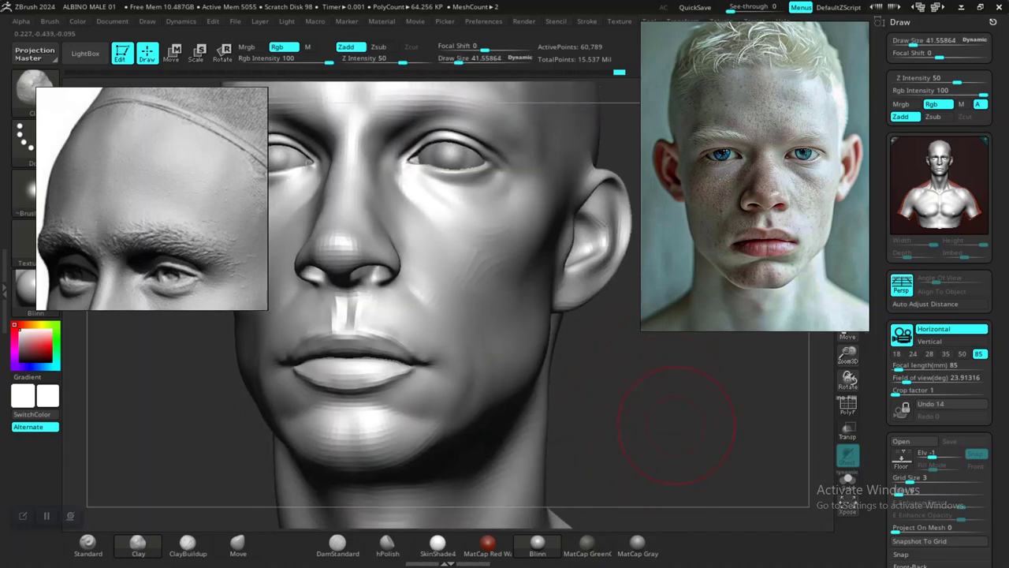
pyautogui.keyDown('alt'); pyautogui.moveTo(676, 426); pyautogui.dragTo(631, 364); pyautogui.keyUp('alt')
pyautogui.moveTo(597, 270)
pyautogui.keyDown('alt'); pyautogui.mouseDown()
pyautogui.moveTo(597, 401)
pyautogui.moveTo(637, 429)
pyautogui.moveTo(556, 410)
pyautogui.mouseUp(); pyautogui.keyUp('alt')
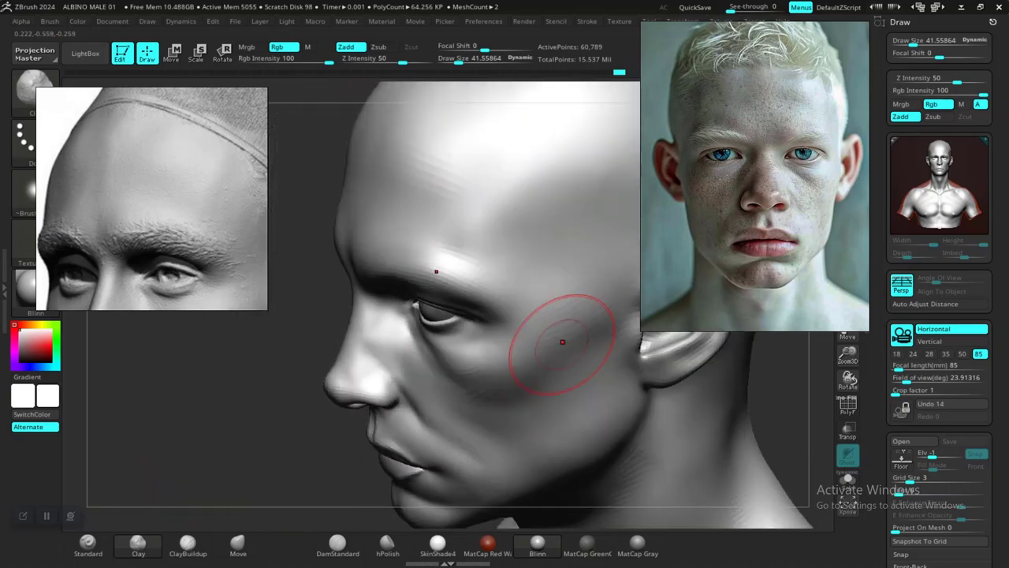
pyautogui.keyDown('alt'); pyautogui.moveTo(469, 234); pyautogui.dragTo(480, 257, button='right'); pyautogui.keyUp('alt')
pyautogui.moveTo(470, 265)
pyautogui.keyDown('shift'); pyautogui.mouseDown()
pyautogui.moveTo(453, 276)
pyautogui.moveTo(463, 274)
pyautogui.moveTo(461, 283)
pyautogui.mouseUp(); pyautogui.keyUp('shift')
pyautogui.moveTo(237, 444); pyautogui.dragTo(355, 429)
pyautogui.moveTo(638, 406)
pyautogui.keyDown('alt'); pyautogui.mouseDown()
pyautogui.moveTo(648, 388)
pyautogui.moveTo(704, 405)
pyautogui.moveTo(714, 415)
pyautogui.moveTo(709, 443)
pyautogui.moveTo(700, 430)
pyautogui.moveTo(592, 411)
pyautogui.mouseUp(); pyautogui.keyUp('alt')
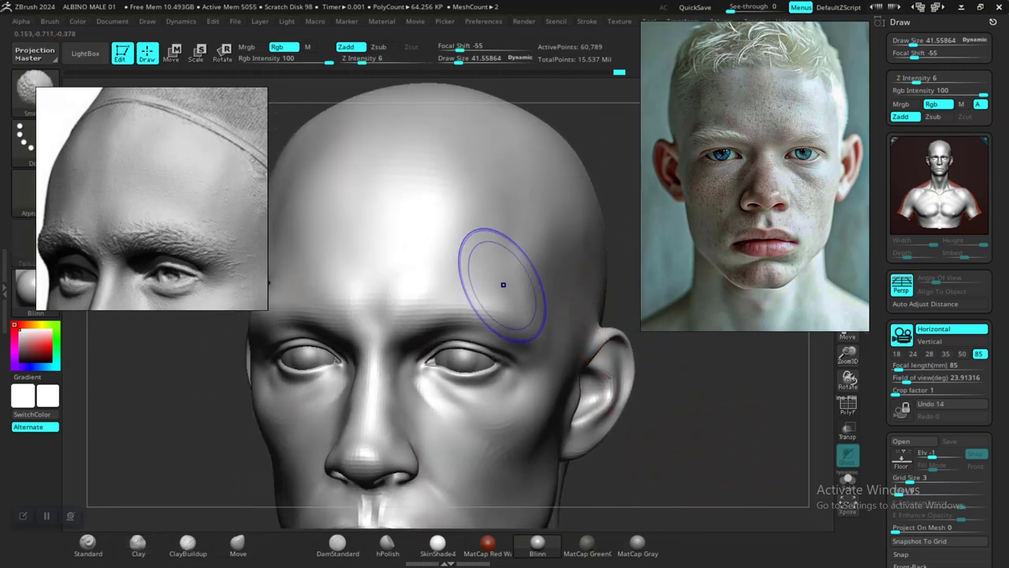
pyautogui.keyDown('shift'); pyautogui.moveTo(502, 284); pyautogui.dragTo(512, 294); pyautogui.keyUp('shift')
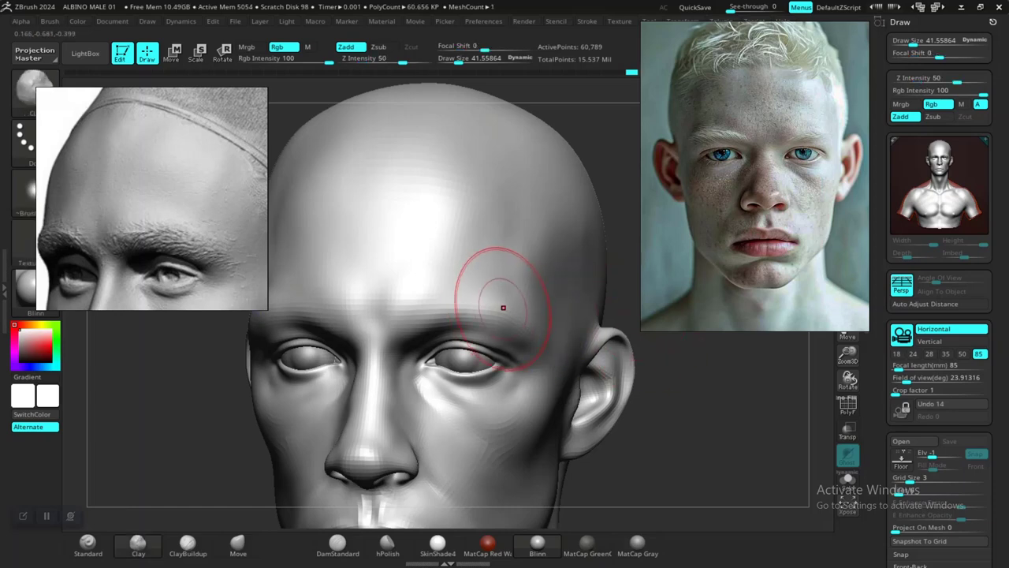
# Go down one subdivision level, then build up the temple line beside the forehead with the Clay brush and smooth it.
pyautogui.hotkey('shift', 'd')
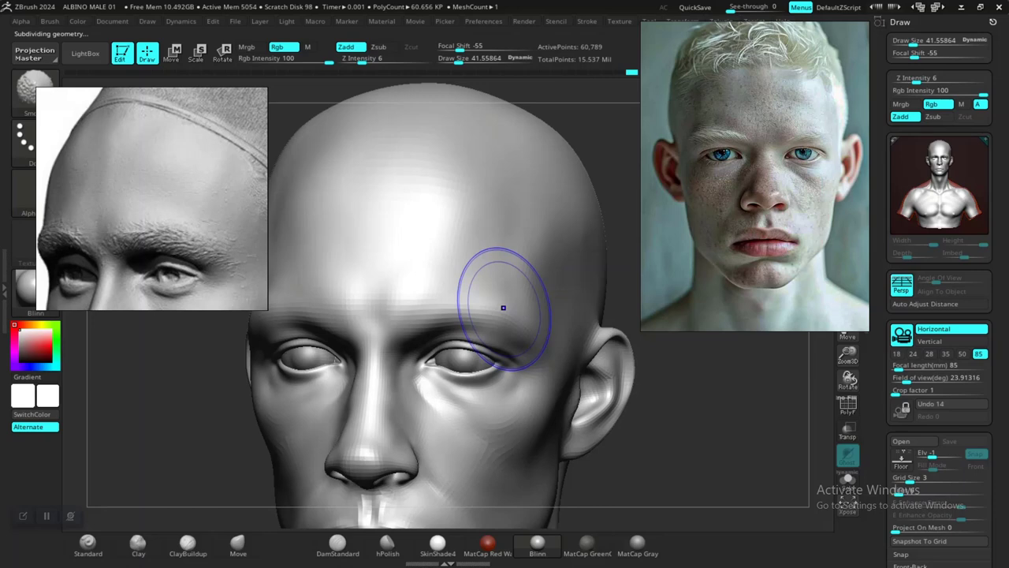
pyautogui.hotkey('shift', 'd')
pyautogui.moveTo(681, 446); pyautogui.dragTo(648, 443)
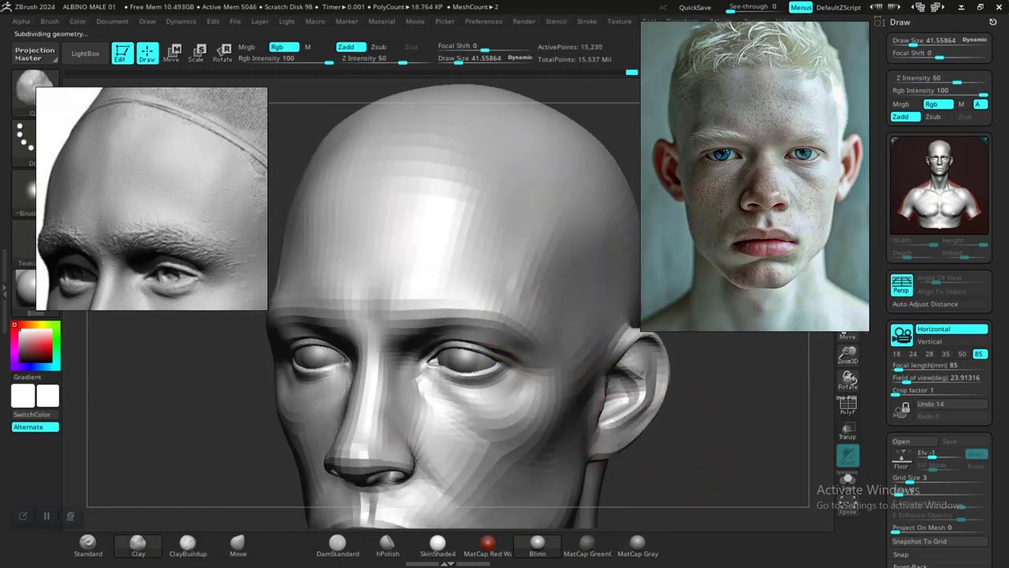
pyautogui.moveTo(512, 320); pyautogui.dragTo(526, 298)
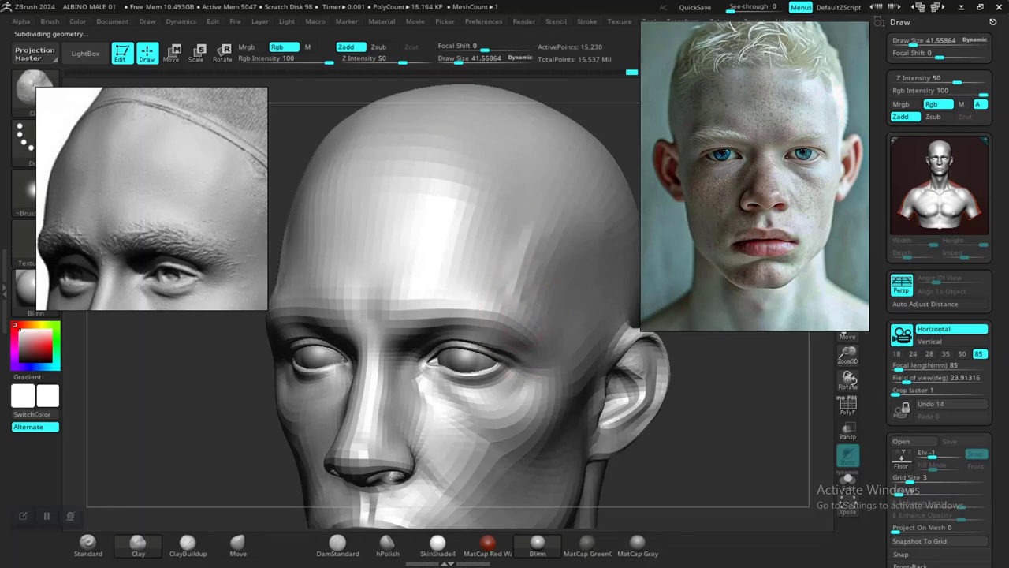
pyautogui.press('shift')
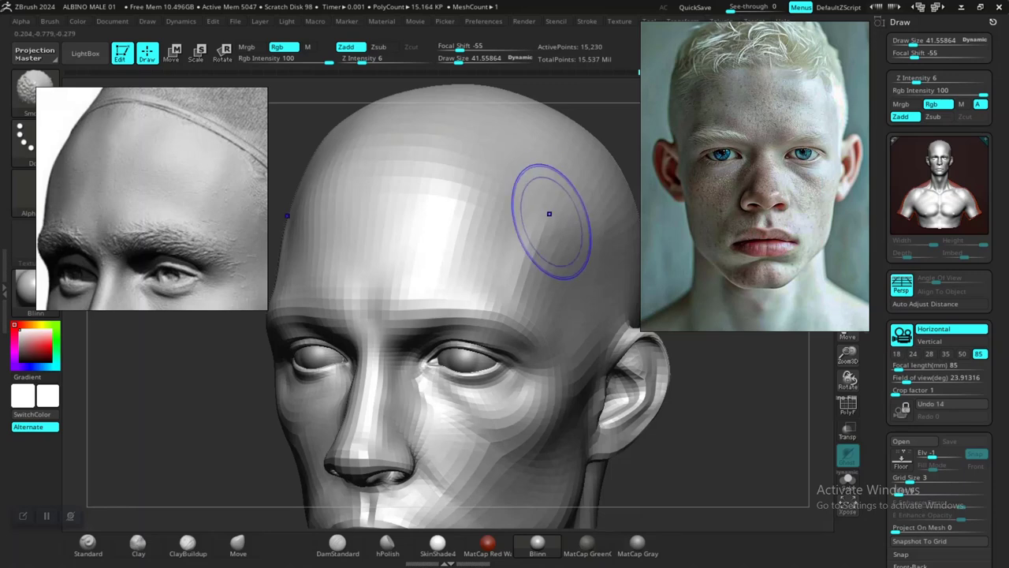
pyautogui.keyDown('shift'); pyautogui.moveTo(547, 213); pyautogui.dragTo(574, 246); pyautogui.keyUp('shift')
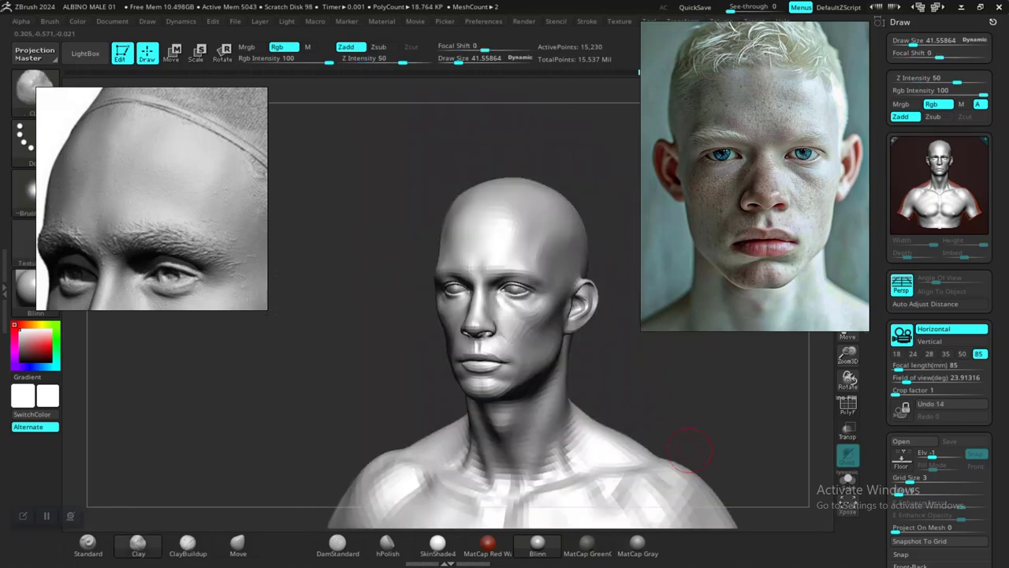
# Smooth the lower forehead above the brows with the Smooth brush at Z Intensity 6.
pyautogui.moveTo(657, 339)
pyautogui.keyDown('alt'); pyautogui.mouseDown()
pyautogui.moveTo(657, 412)
pyautogui.moveTo(678, 402)
pyautogui.moveTo(683, 421)
pyautogui.moveTo(714, 435)
pyautogui.mouseUp(); pyautogui.keyUp('alt')
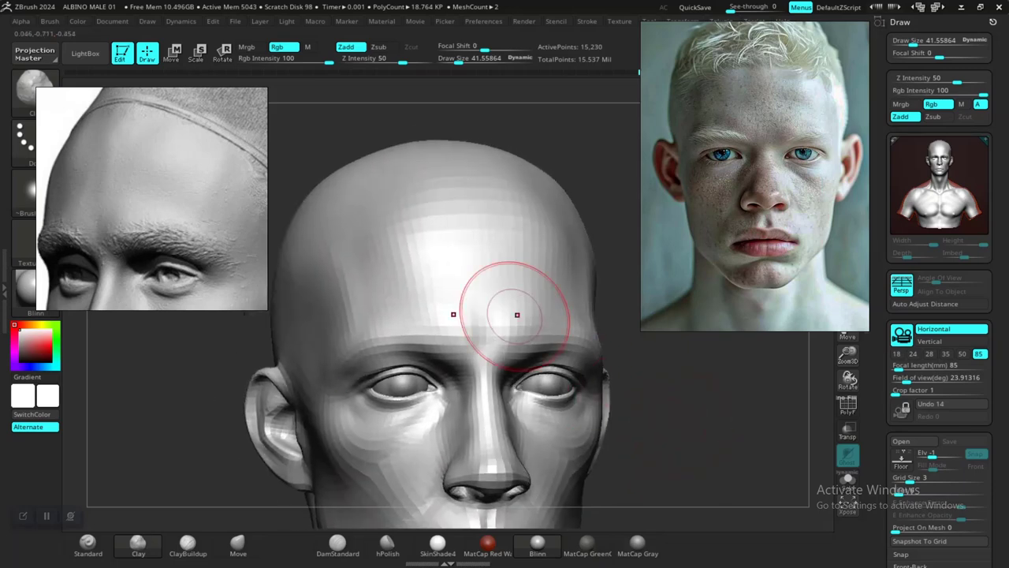
pyautogui.keyDown('shift'); pyautogui.moveTo(353, 303); pyautogui.dragTo(356, 313); pyautogui.keyUp('shift')
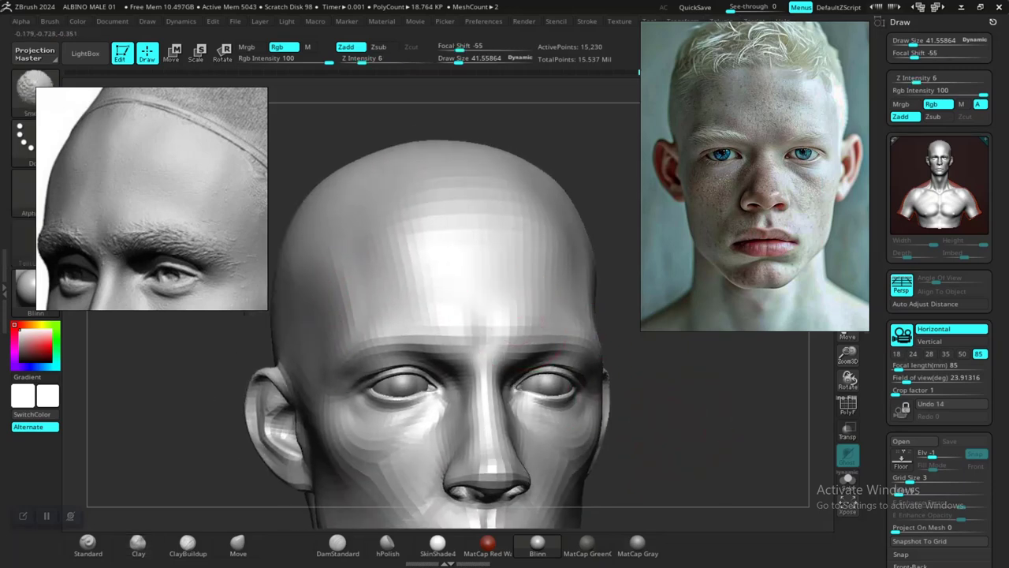
pyautogui.moveTo(691, 444)
pyautogui.keyDown('alt'); pyautogui.mouseDown()
pyautogui.moveTo(653, 434)
pyautogui.moveTo(647, 387)
pyautogui.moveTo(610, 367)
pyautogui.moveTo(608, 412)
pyautogui.moveTo(602, 358)
pyautogui.moveTo(619, 377)
pyautogui.moveTo(597, 399)
pyautogui.moveTo(605, 391)
pyautogui.moveTo(616, 415)
pyautogui.moveTo(619, 379)
pyautogui.mouseUp(); pyautogui.keyUp('alt')
# Examine the face from the front against the portrait reference, focusing on the cheeks, nose and mouth.
pyautogui.scroll(3, 604, 391)
pyautogui.scroll(5, 631, 426)
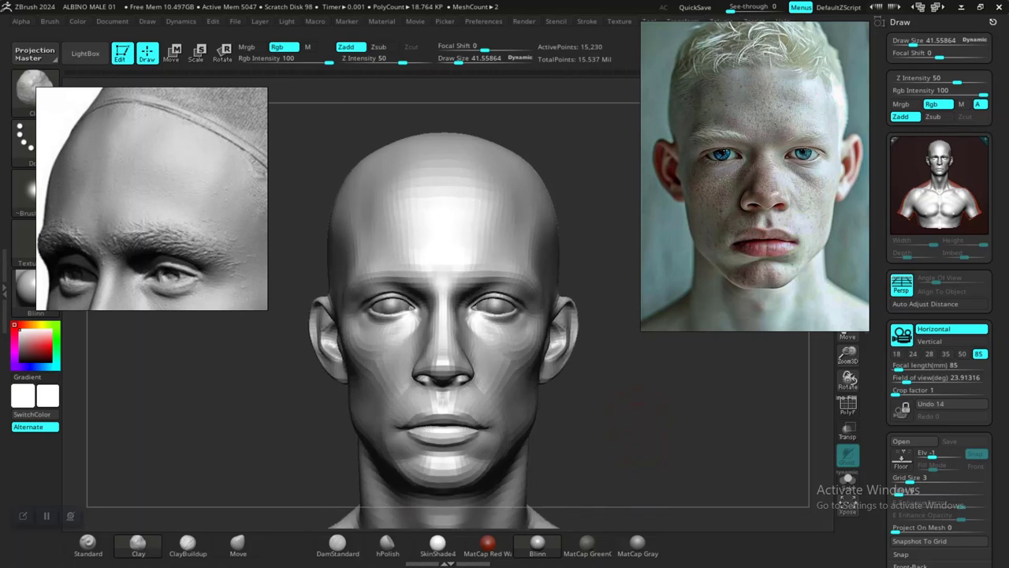
pyautogui.keyDown('alt'); pyautogui.moveTo(640, 432); pyautogui.dragTo(679, 405); pyautogui.keyUp('alt')
pyautogui.keyDown('alt'); pyautogui.moveTo(642, 457); pyautogui.dragTo(652, 418); pyautogui.keyUp('alt')
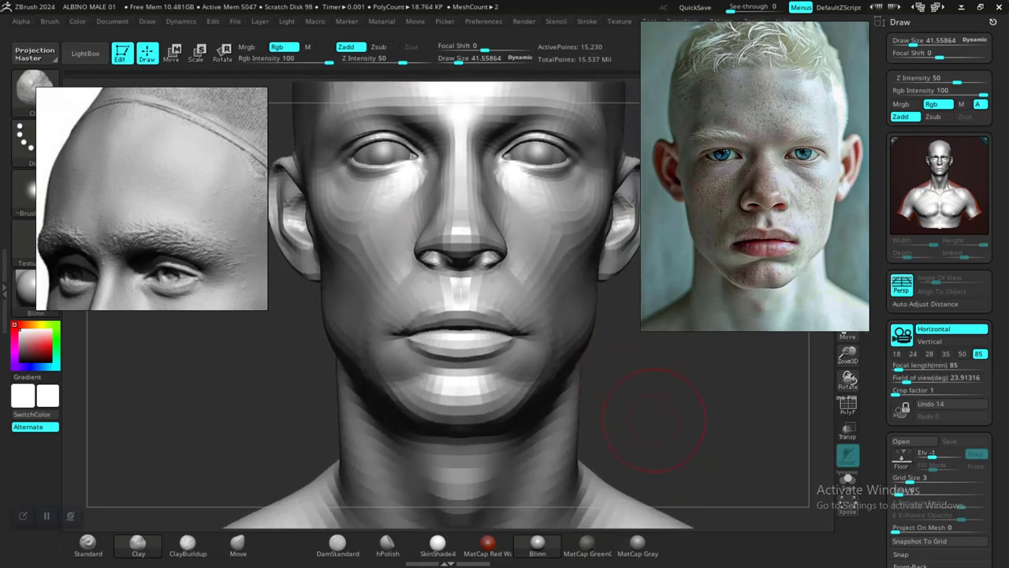
pyautogui.keyDown('alt'); pyautogui.moveTo(654, 420); pyautogui.dragTo(654, 398, button='right'); pyautogui.keyUp('alt')
pyautogui.moveTo(663, 406)
pyautogui.mouseDown()
pyautogui.moveTo(633, 403)
pyautogui.moveTo(643, 402)
pyautogui.moveTo(624, 429)
pyautogui.moveTo(637, 406)
pyautogui.moveTo(749, 410)
pyautogui.moveTo(654, 421)
pyautogui.moveTo(654, 440)
pyautogui.moveTo(679, 455)
pyautogui.moveTo(669, 461)
pyautogui.moveTo(659, 433)
pyautogui.moveTo(661, 443)
pyautogui.moveTo(677, 429)
pyautogui.moveTo(703, 456)
pyautogui.moveTo(660, 405)
pyautogui.moveTo(579, 422)
pyautogui.moveTo(591, 412)
pyautogui.moveTo(535, 409)
pyautogui.moveTo(635, 419)
pyautogui.moveTo(643, 405)
pyautogui.moveTo(678, 444)
pyautogui.moveTo(697, 433)
pyautogui.moveTo(667, 442)
pyautogui.moveTo(684, 383)
pyautogui.mouseUp()
pyautogui.moveTo(680, 421)
pyautogui.keyDown('alt'); pyautogui.mouseDown()
pyautogui.moveTo(693, 443)
pyautogui.moveTo(705, 428)
pyautogui.moveTo(671, 429)
pyautogui.moveTo(629, 470)
pyautogui.moveTo(648, 522)
pyautogui.mouseUp(); pyautogui.keyUp('alt')
pyautogui.keyDown('alt'); pyautogui.moveTo(704, 494); pyautogui.dragTo(637, 319); pyautogui.keyUp('alt')
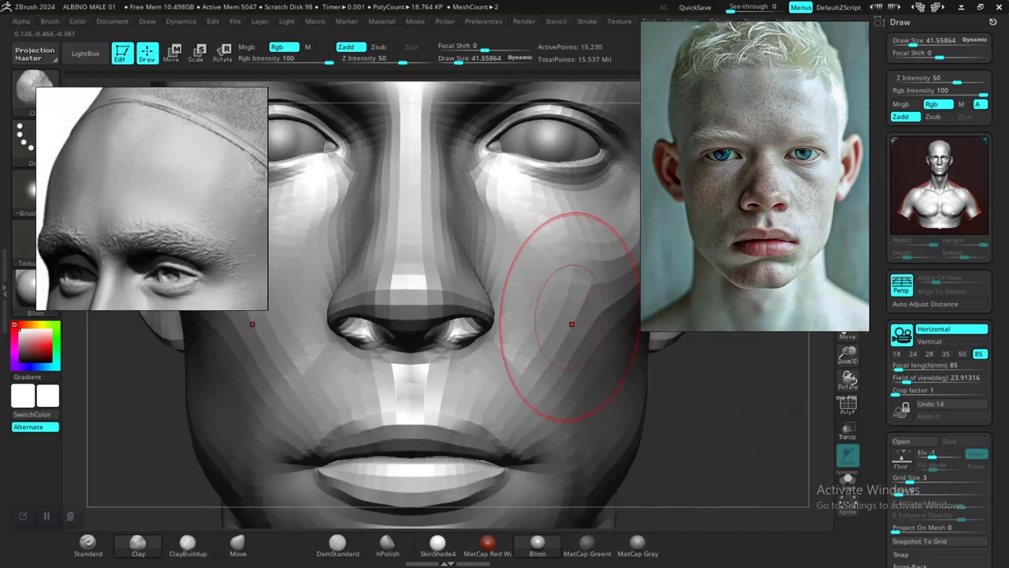
# Build up the cheeks beside the nostrils with the Clay brush at a Draw Size of about 21 and carve the nostril-wing creases with DamStandard.
pyautogui.press('space')
pyautogui.moveTo(536, 302); pyautogui.dragTo(531, 301)
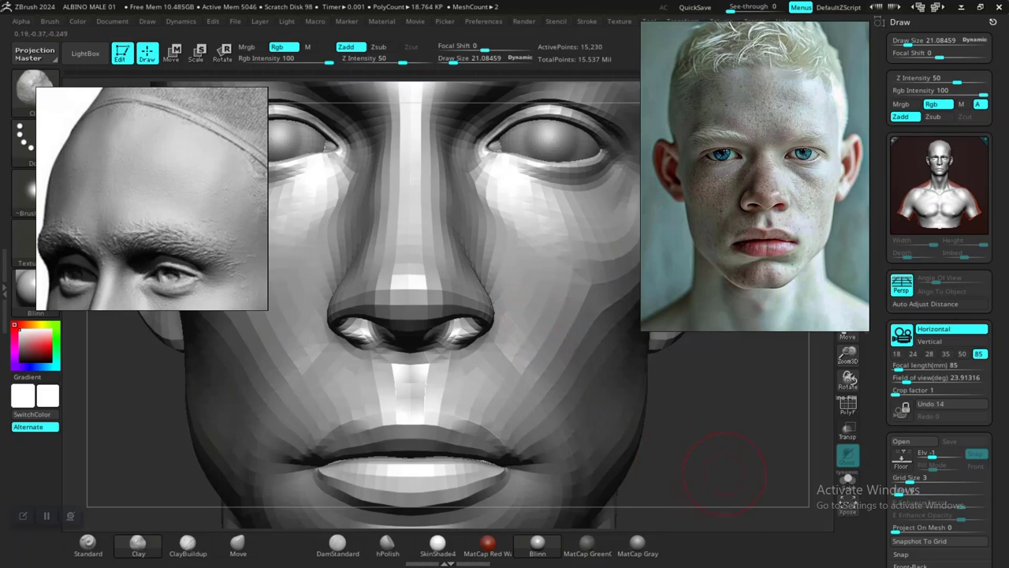
pyautogui.moveTo(724, 474)
pyautogui.keyDown('alt'); pyautogui.mouseDown()
pyautogui.moveTo(762, 538)
pyautogui.moveTo(755, 493)
pyautogui.moveTo(719, 456)
pyautogui.moveTo(754, 438)
pyautogui.mouseUp(); pyautogui.keyUp('alt')
pyautogui.moveTo(693, 418)
pyautogui.keyDown('alt'); pyautogui.mouseDown()
pyautogui.moveTo(737, 481)
pyautogui.moveTo(704, 393)
pyautogui.moveTo(712, 426)
pyautogui.moveTo(722, 427)
pyautogui.mouseUp(); pyautogui.keyUp('alt')
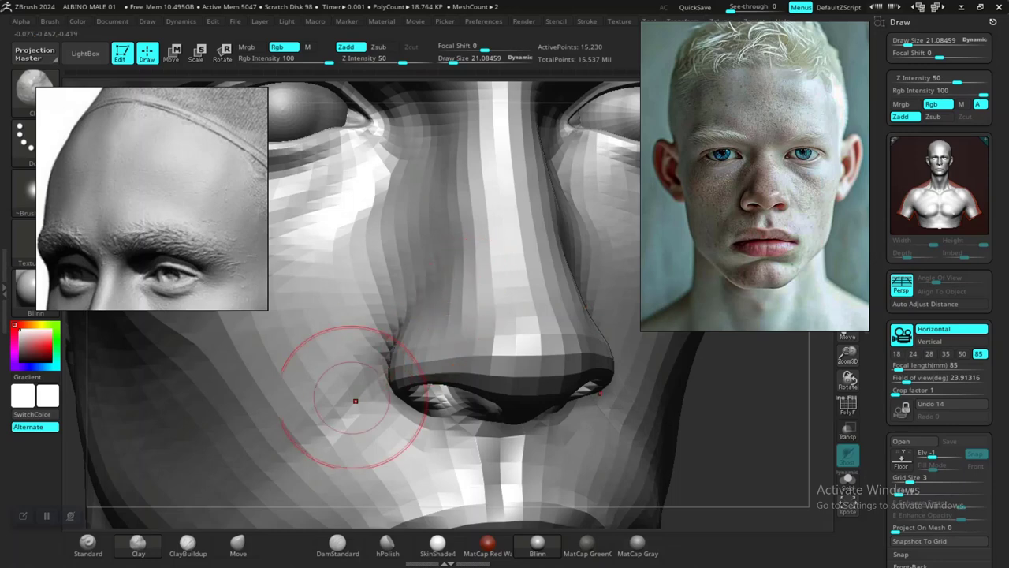
pyautogui.click(337, 542)
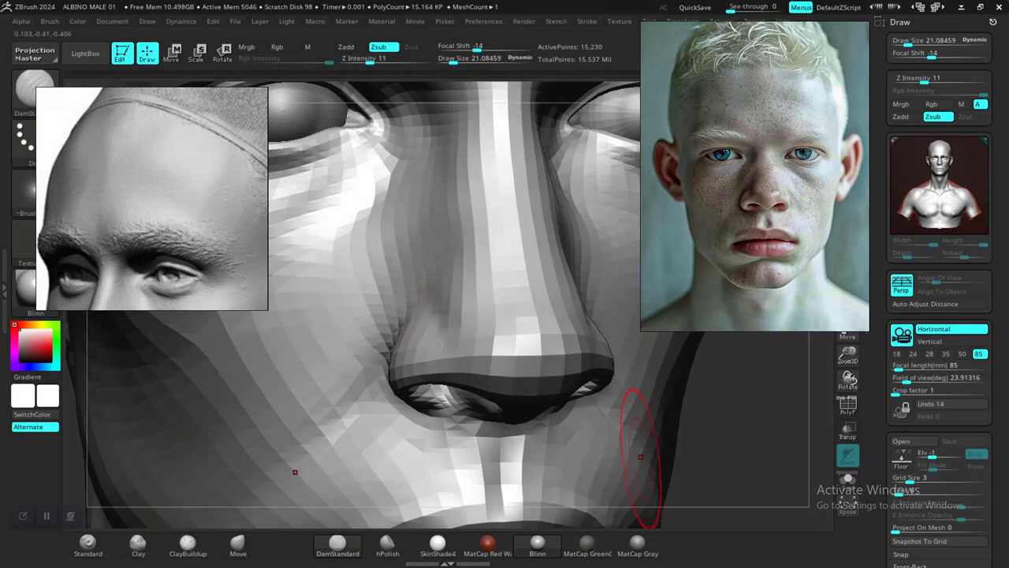
pyautogui.moveTo(768, 447)
pyautogui.keyDown('alt'); pyautogui.mouseDown()
pyautogui.moveTo(733, 391)
pyautogui.moveTo(635, 395)
pyautogui.moveTo(664, 398)
pyautogui.moveTo(667, 423)
pyautogui.moveTo(722, 478)
pyautogui.moveTo(741, 451)
pyautogui.moveTo(733, 421)
pyautogui.moveTo(755, 449)
pyautogui.mouseUp(); pyautogui.keyUp('alt')
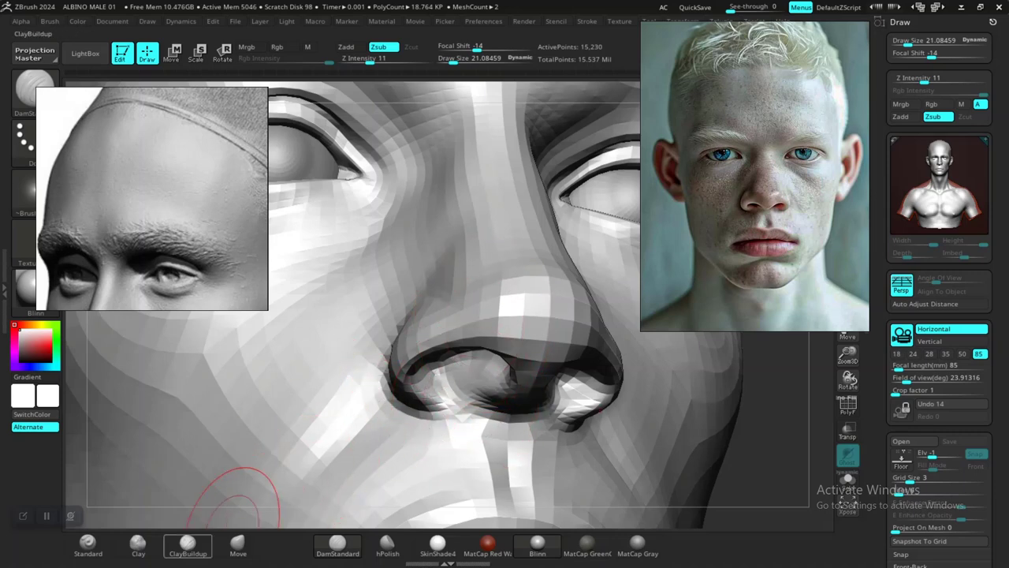
# Refine the nostrils and the underside of the nose with the Clay brush at a Draw Size of about 10.
pyautogui.click(138, 544)
pyautogui.press('space')
pyautogui.moveTo(500, 357); pyautogui.dragTo(479, 357)
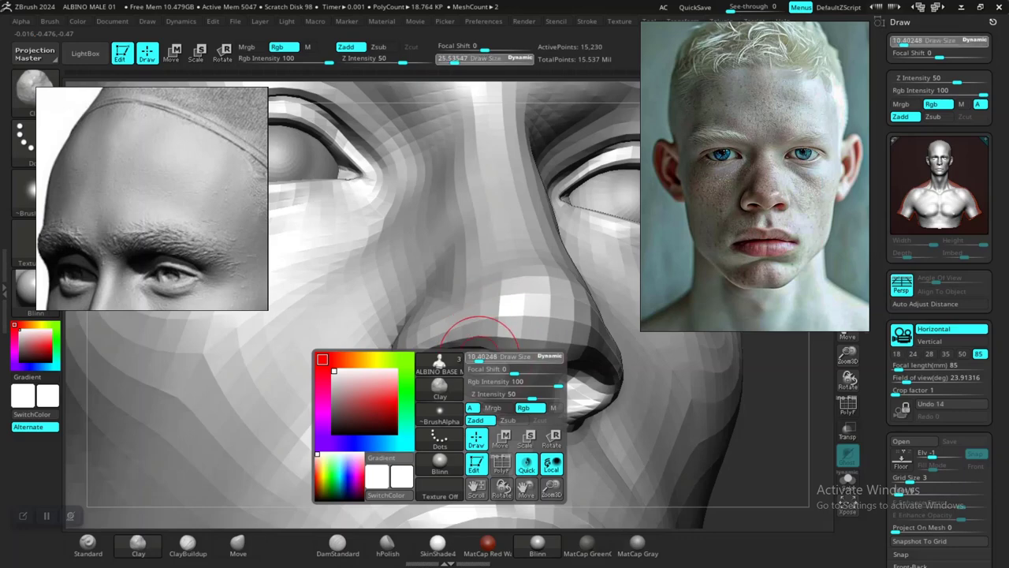
pyautogui.moveTo(755, 470); pyautogui.dragTo(721, 430)
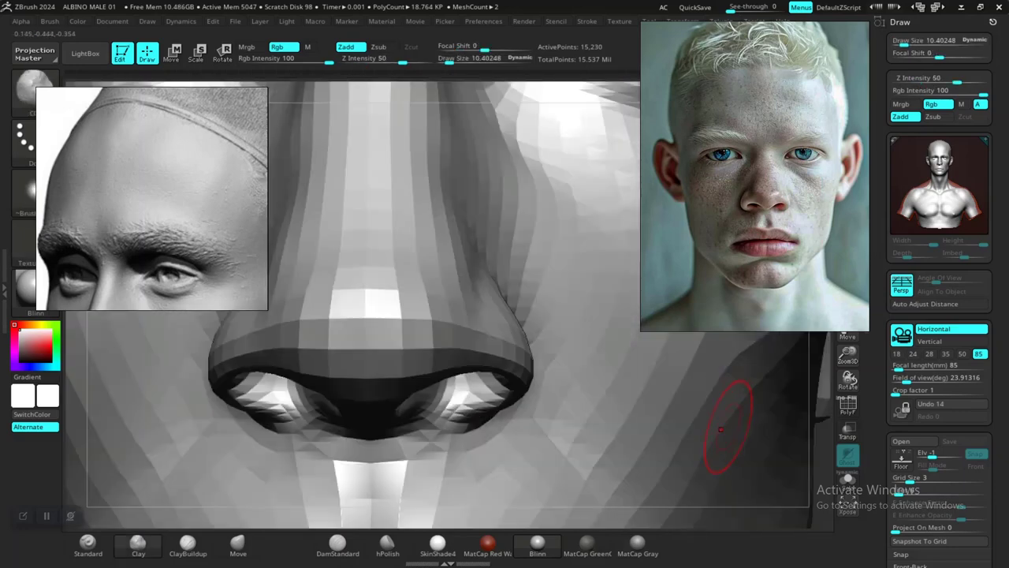
# Move the portrait reference farther from the model and inspect the nose and nostrils from below.
pyautogui.press('f')
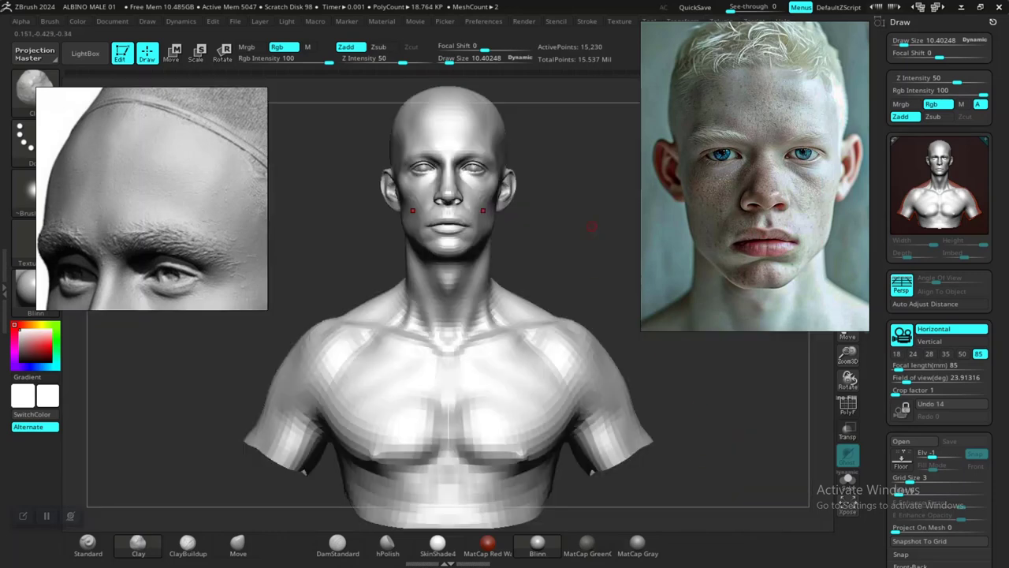
pyautogui.moveTo(591, 227)
pyautogui.keyDown('alt'); pyautogui.mouseDown()
pyautogui.moveTo(590, 428)
pyautogui.moveTo(597, 213)
pyautogui.moveTo(595, 337)
pyautogui.mouseUp(); pyautogui.keyUp('alt')
pyautogui.moveTo(772, 276); pyautogui.dragTo(870, 293)
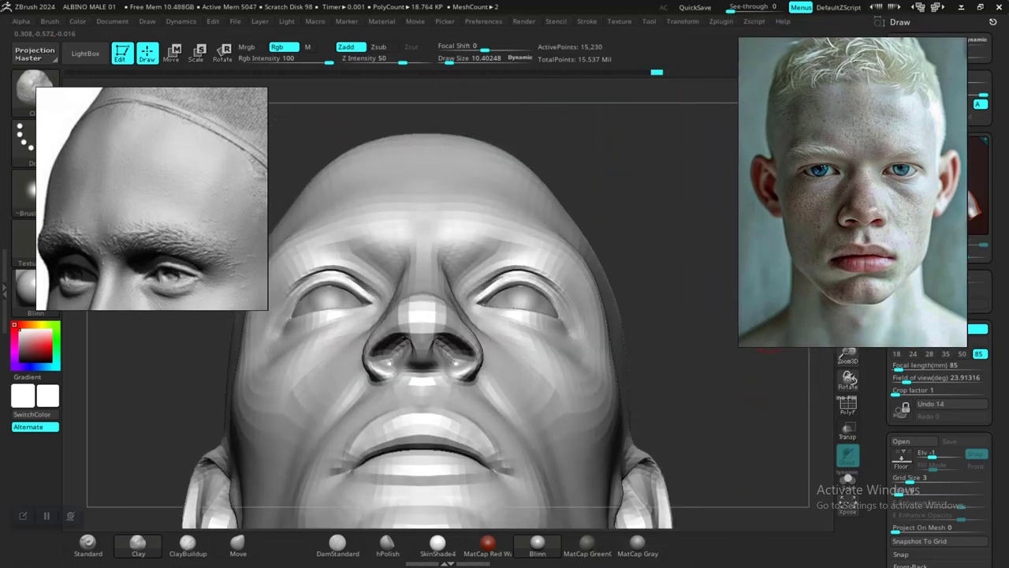
pyautogui.moveTo(659, 308); pyautogui.dragTo(684, 482)
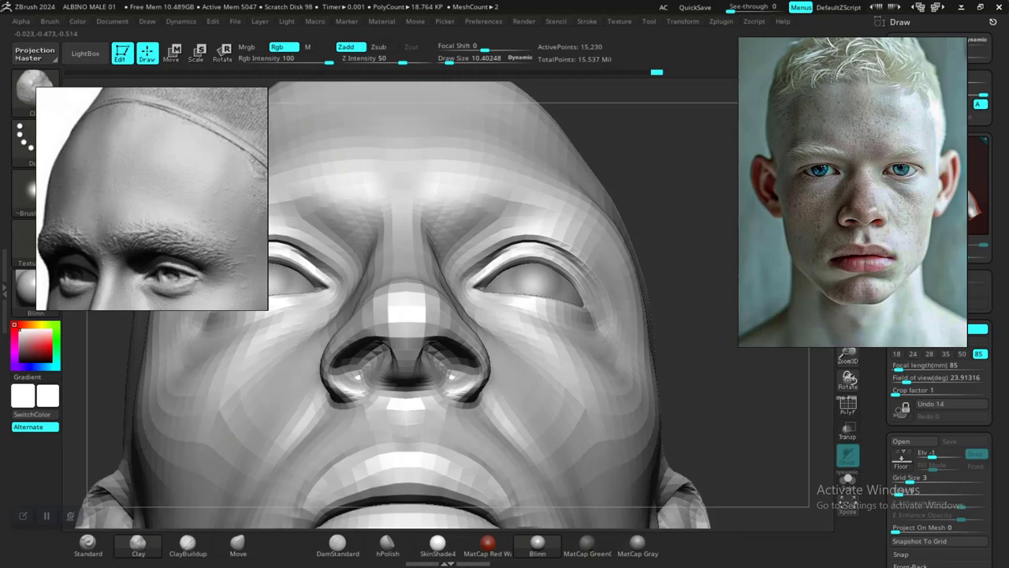
# Sculpt the lower edge of the nose tip with the Clay brush at the next higher subdivision level and smooth the strokes.
pyautogui.moveTo(683, 194); pyautogui.dragTo(660, 272)
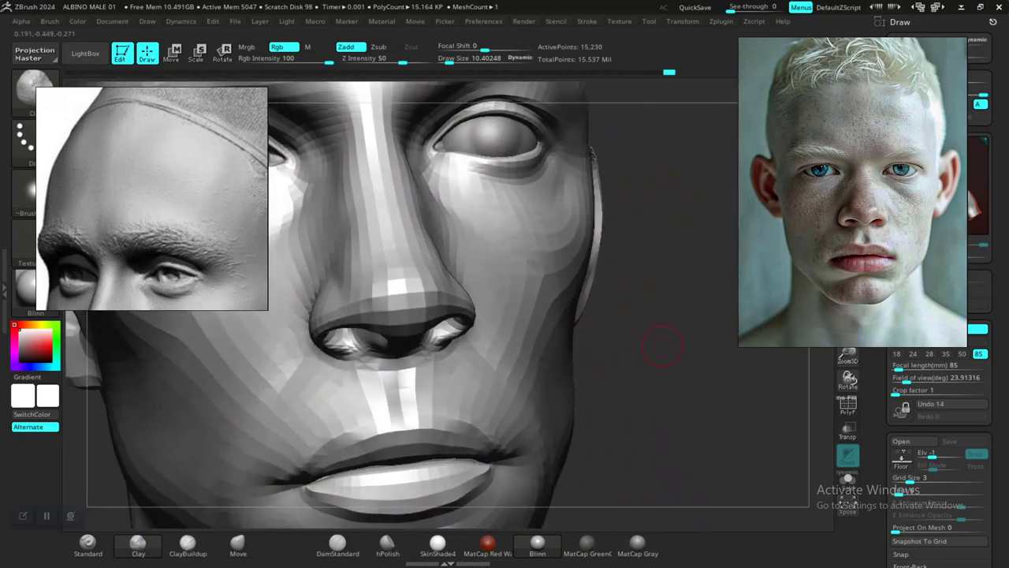
pyautogui.keyDown('alt'); pyautogui.moveTo(662, 345); pyautogui.dragTo(649, 390); pyautogui.keyUp('alt')
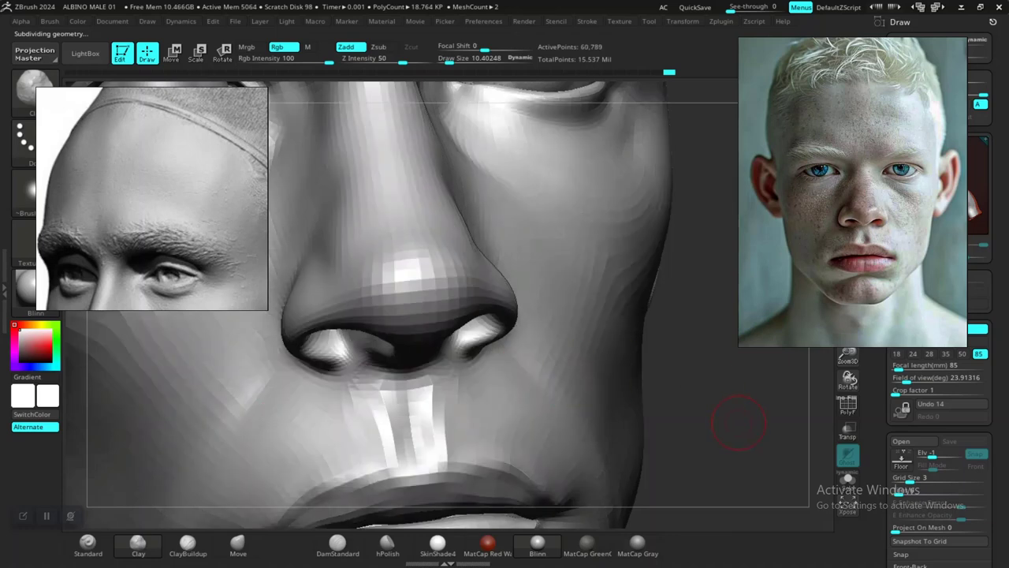
pyautogui.moveTo(738, 423); pyautogui.dragTo(772, 420)
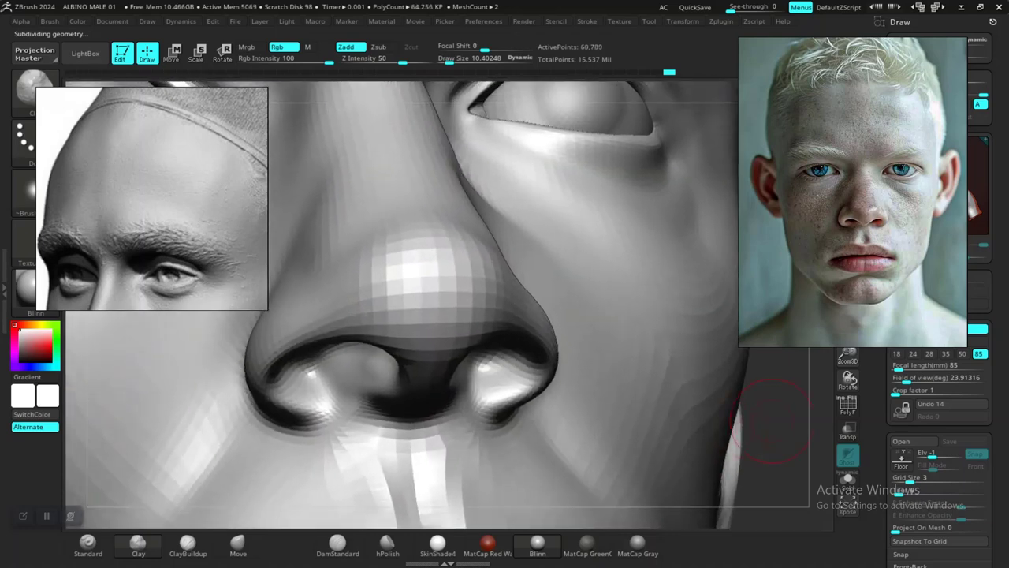
pyautogui.moveTo(406, 311); pyautogui.dragTo(385, 318)
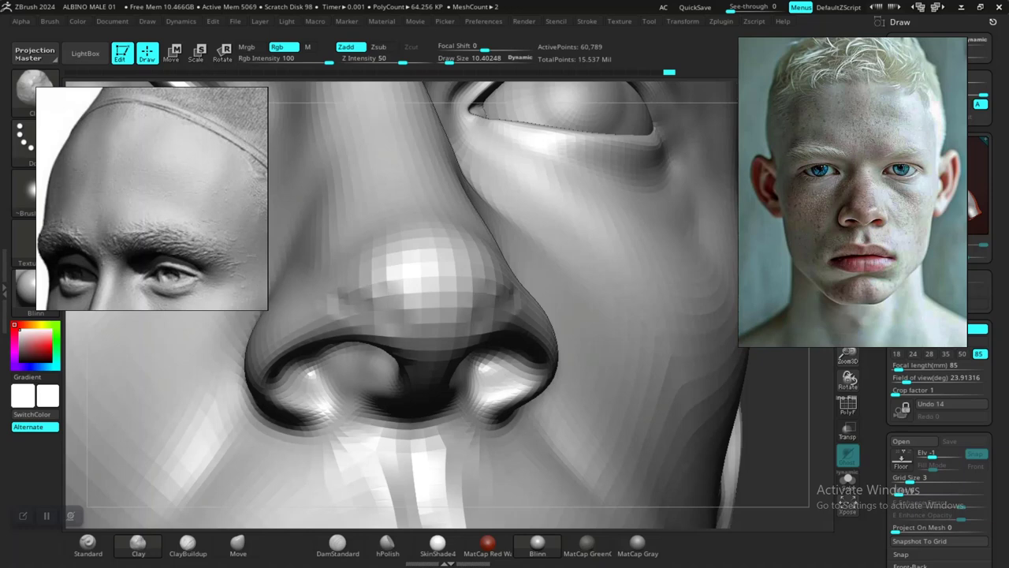
pyautogui.keyDown('shift'); pyautogui.moveTo(355, 304); pyautogui.dragTo(344, 300); pyautogui.keyUp('shift')
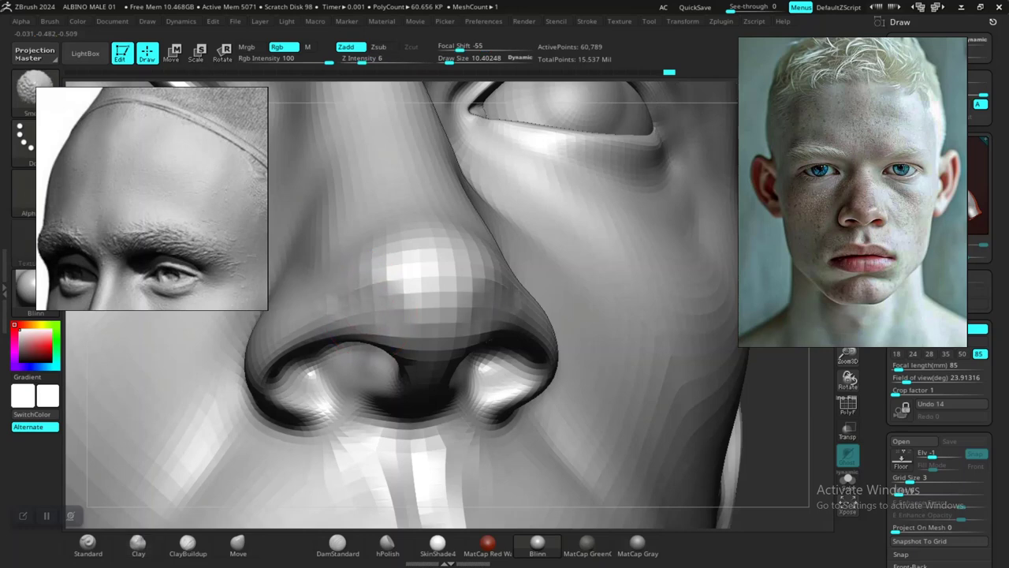
pyautogui.keyDown('shift'); pyautogui.moveTo(426, 317); pyautogui.dragTo(439, 322); pyautogui.keyUp('shift')
# Shape the side of the nose bridge with the Standard brush at Z Intensity 5 and a Draw Size of about 23.
pyautogui.keyDown('alt'); pyautogui.moveTo(782, 450); pyautogui.dragTo(769, 352); pyautogui.keyUp('alt')
pyautogui.keyDown('shift'); pyautogui.moveTo(642, 354); pyautogui.dragTo(706, 493); pyautogui.keyUp('shift')
pyautogui.moveTo(707, 426)
pyautogui.keyDown('alt'); pyautogui.mouseDown()
pyautogui.moveTo(719, 481)
pyautogui.moveTo(713, 461)
pyautogui.moveTo(624, 411)
pyautogui.mouseUp(); pyautogui.keyUp('alt')
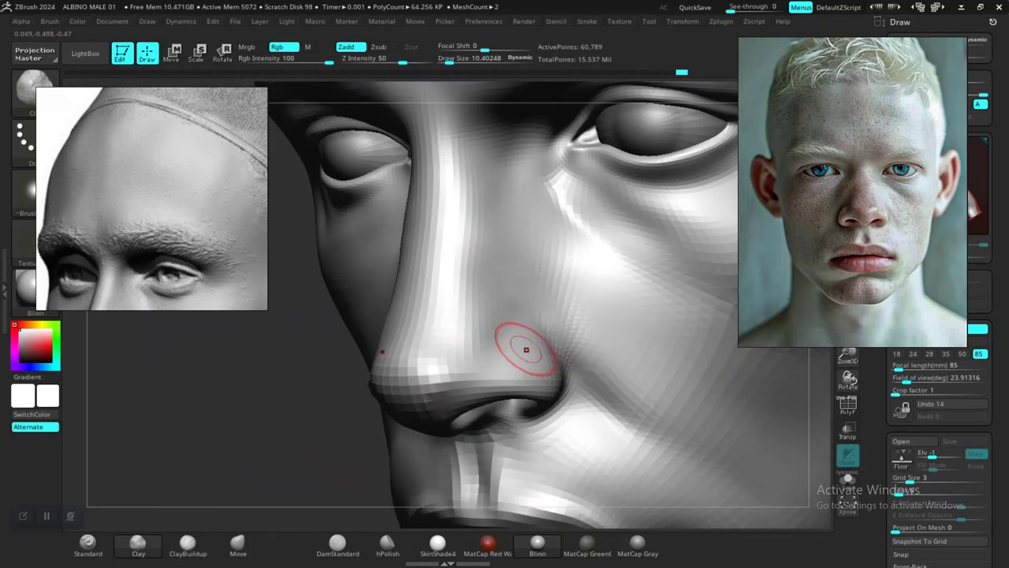
pyautogui.moveTo(327, 356); pyautogui.dragTo(295, 375)
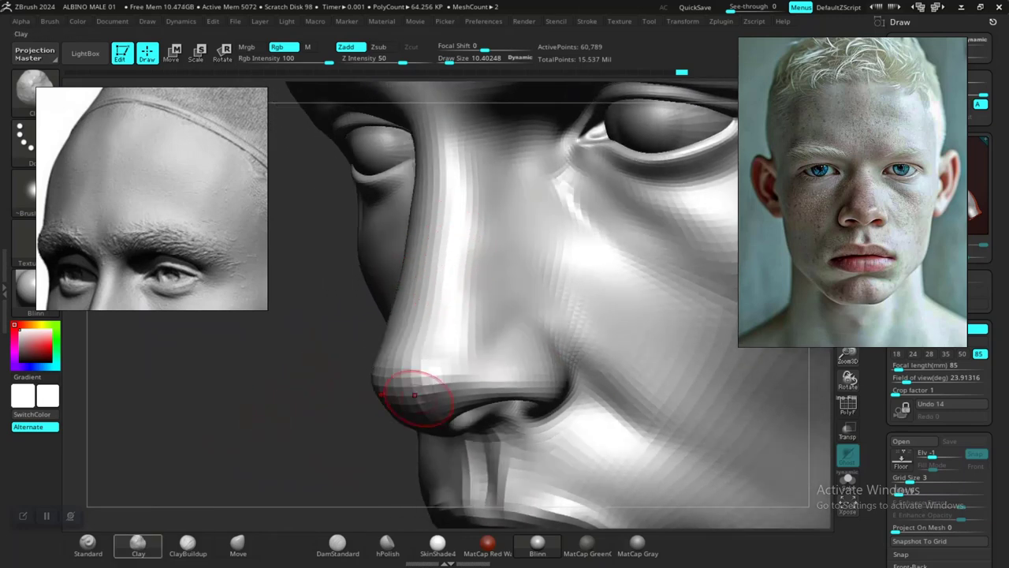
pyautogui.press('1')
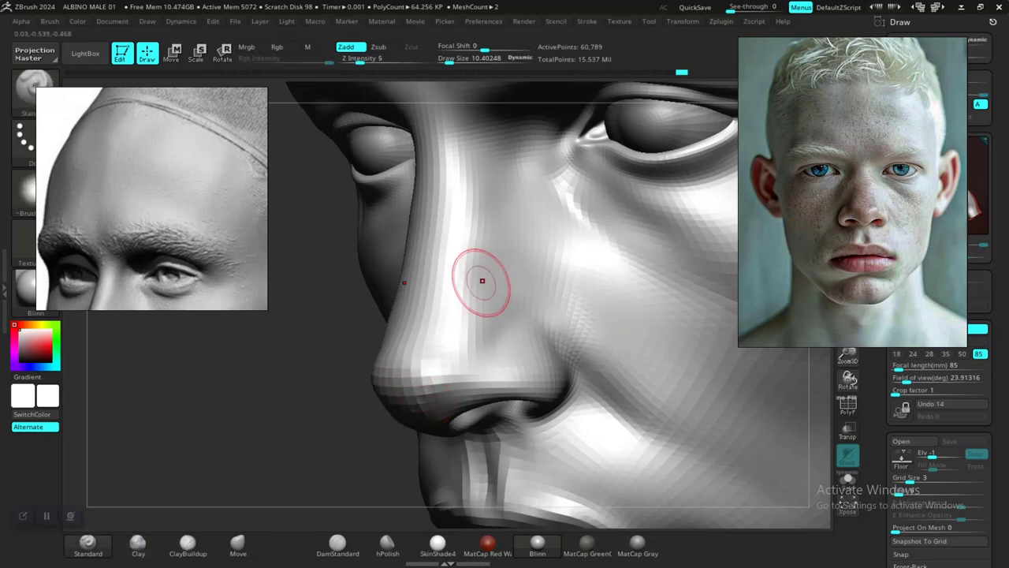
pyautogui.press('space')
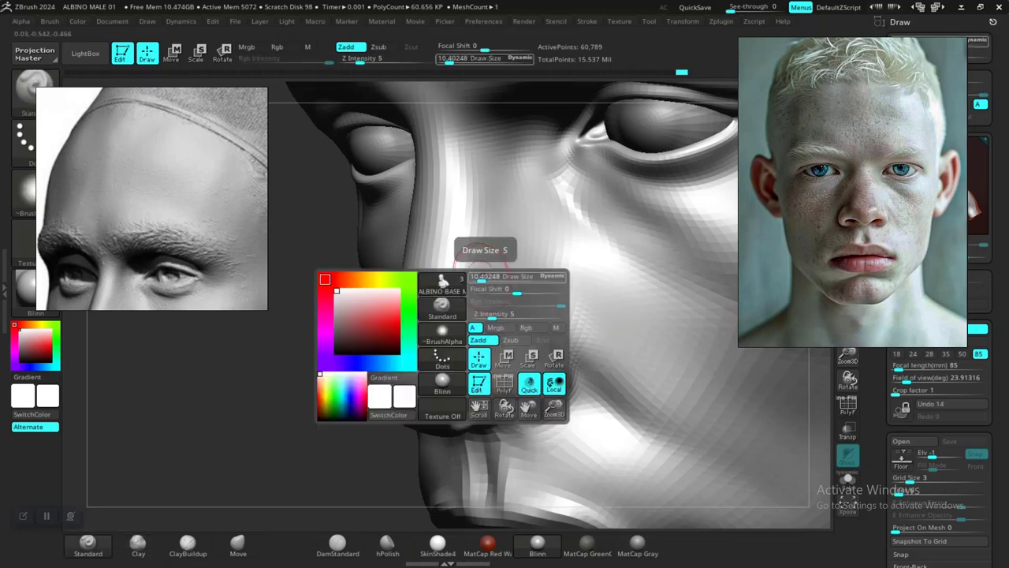
pyautogui.moveTo(481, 276); pyautogui.dragTo(487, 277)
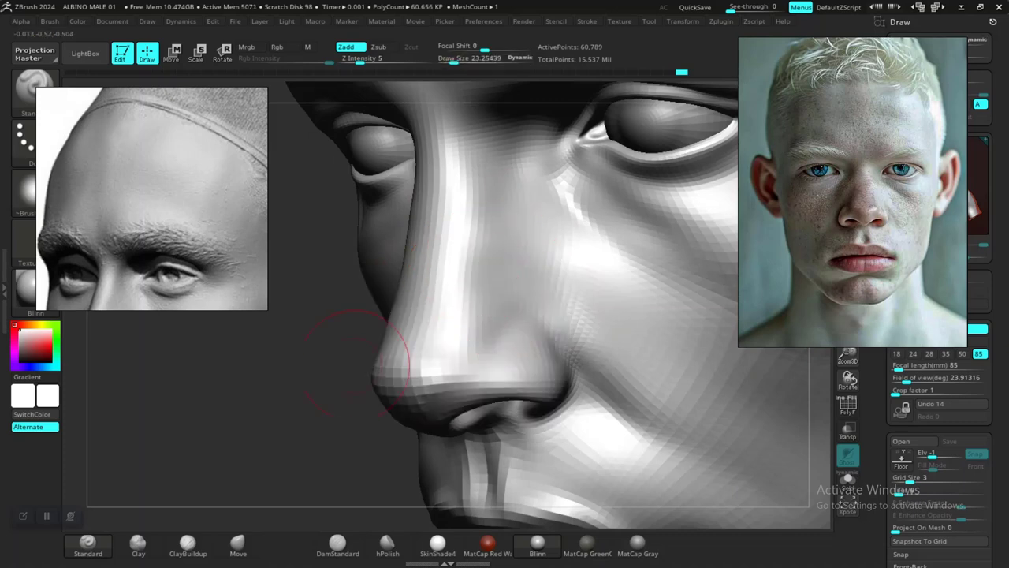
pyautogui.moveTo(269, 490); pyautogui.dragTo(213, 471)
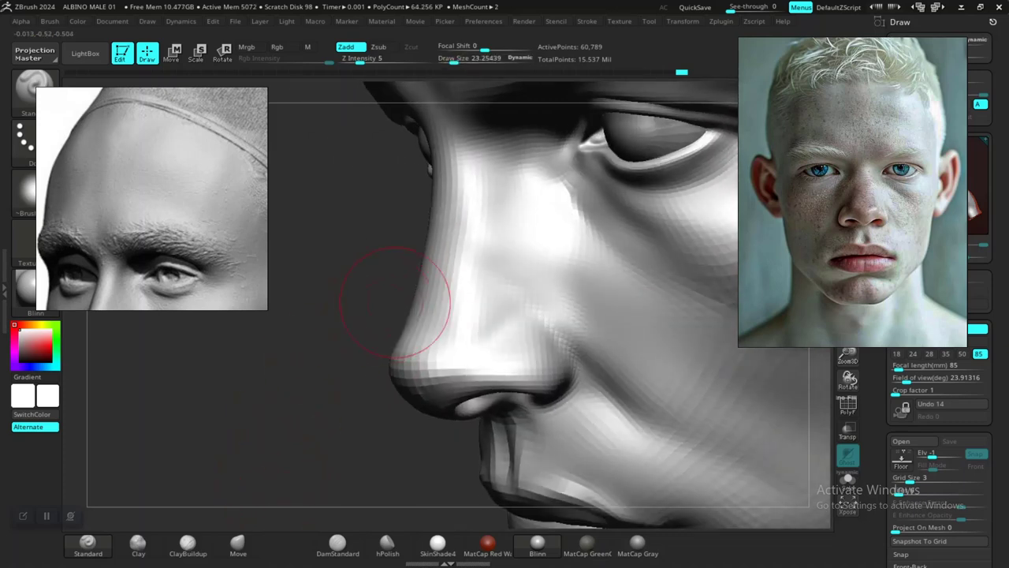
pyautogui.moveTo(494, 204); pyautogui.dragTo(480, 218)
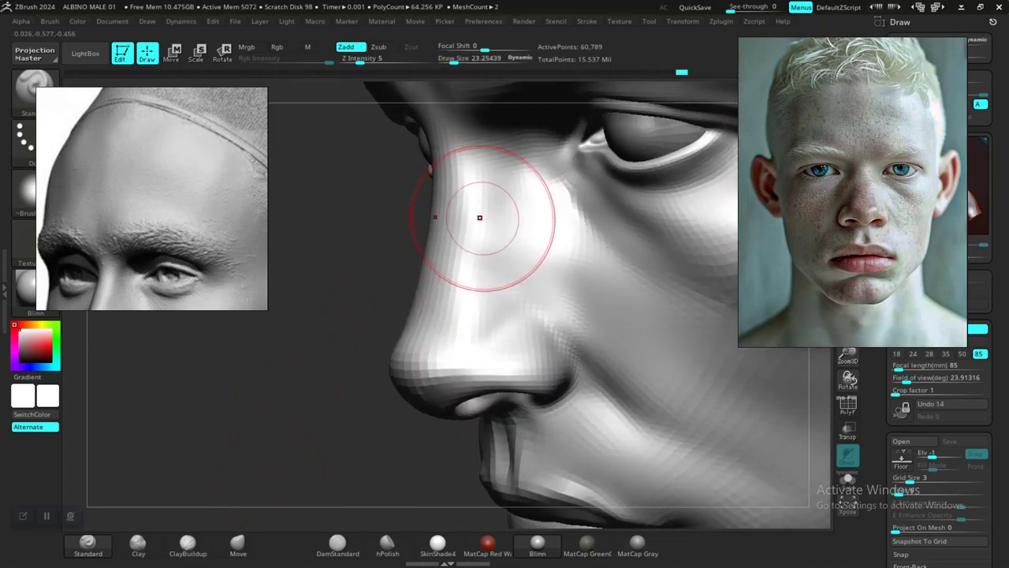
# Try to reshape the tip of the nose from the front with the Standard brush and undo the stroke.
pyautogui.moveTo(327, 388); pyautogui.dragTo(359, 391)
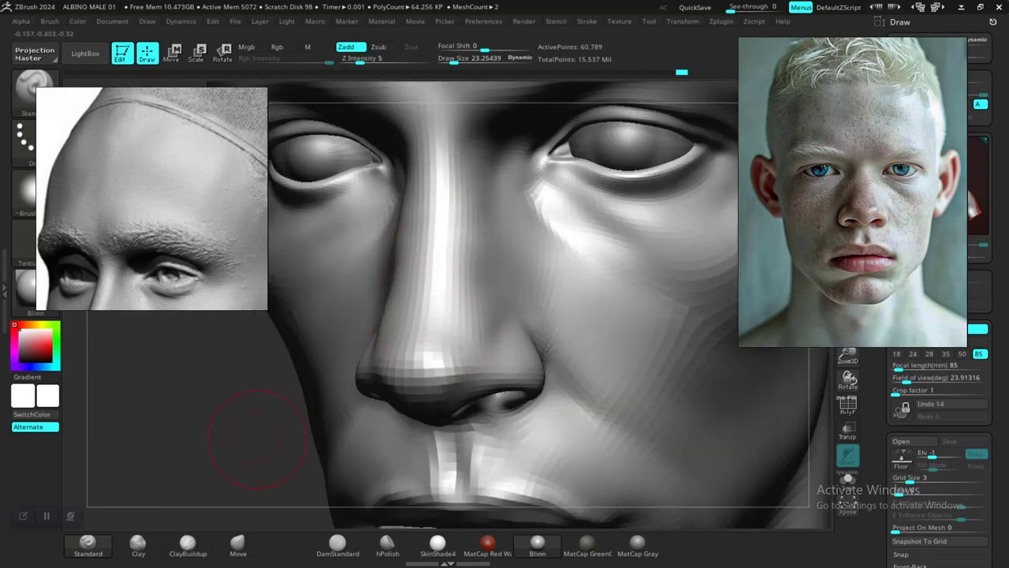
pyautogui.moveTo(264, 444)
pyautogui.mouseDown()
pyautogui.moveTo(303, 441)
pyautogui.moveTo(317, 410)
pyautogui.mouseUp()
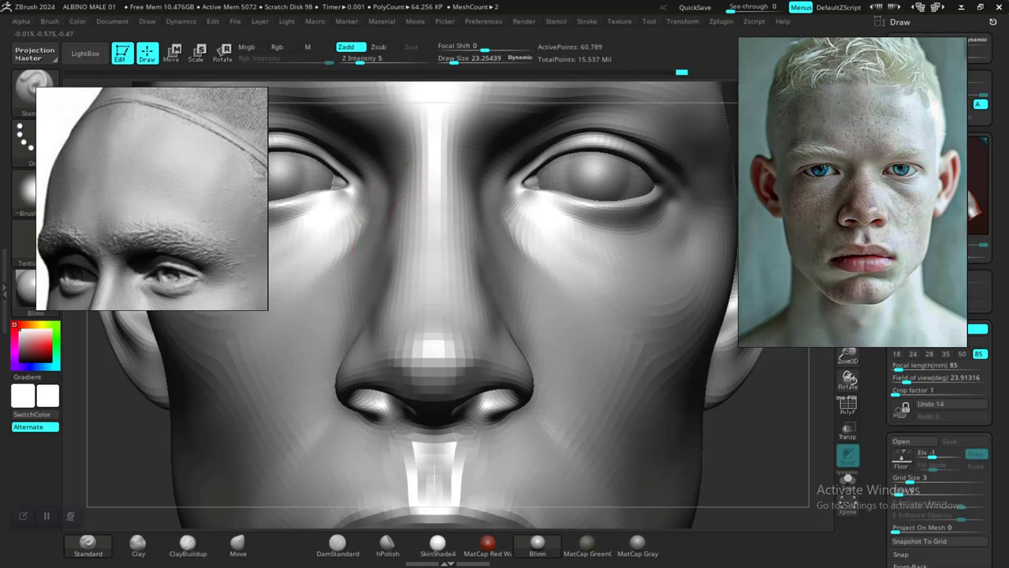
pyautogui.moveTo(432, 345); pyautogui.dragTo(434, 354)
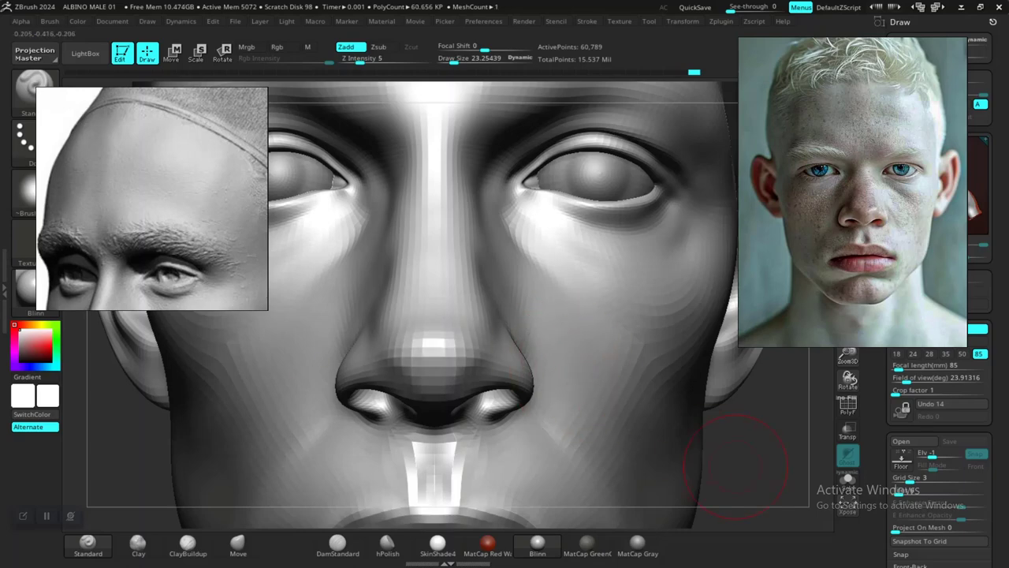
pyautogui.keyDown('alt'); pyautogui.moveTo(729, 454); pyautogui.dragTo(647, 358); pyautogui.keyUp('alt')
pyautogui.moveTo(675, 394)
pyautogui.mouseDown()
pyautogui.moveTo(774, 399)
pyautogui.moveTo(662, 406)
pyautogui.moveTo(629, 382)
pyautogui.mouseUp()
pyautogui.hotkey('ctrl', 'z')
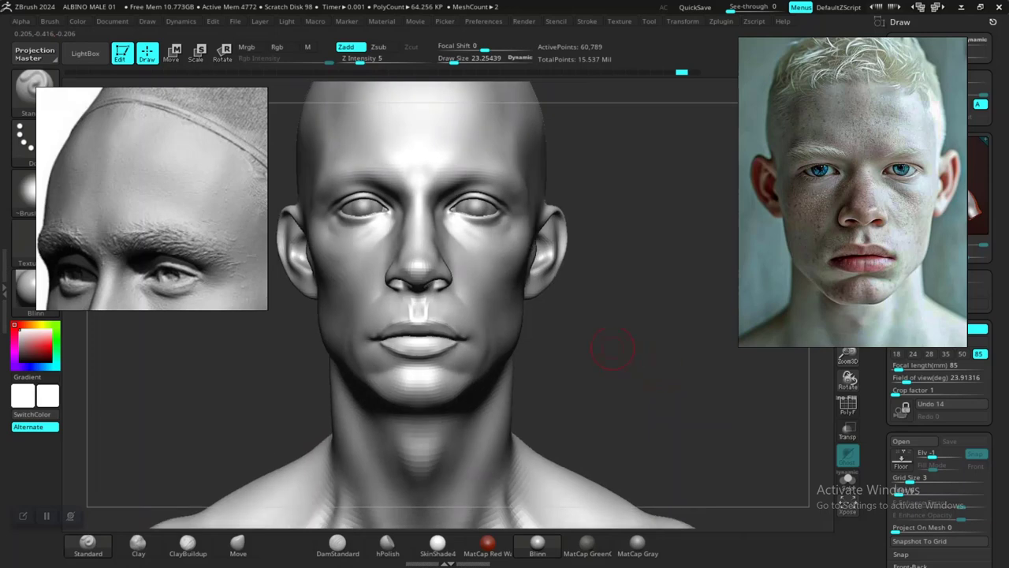
# Build up the ridge of the nose bridge toward the tip with the Standard brush at Draw Size 17 and Z Intensity 10.
pyautogui.press('space')
pyautogui.moveTo(614, 311); pyautogui.dragTo(640, 422)
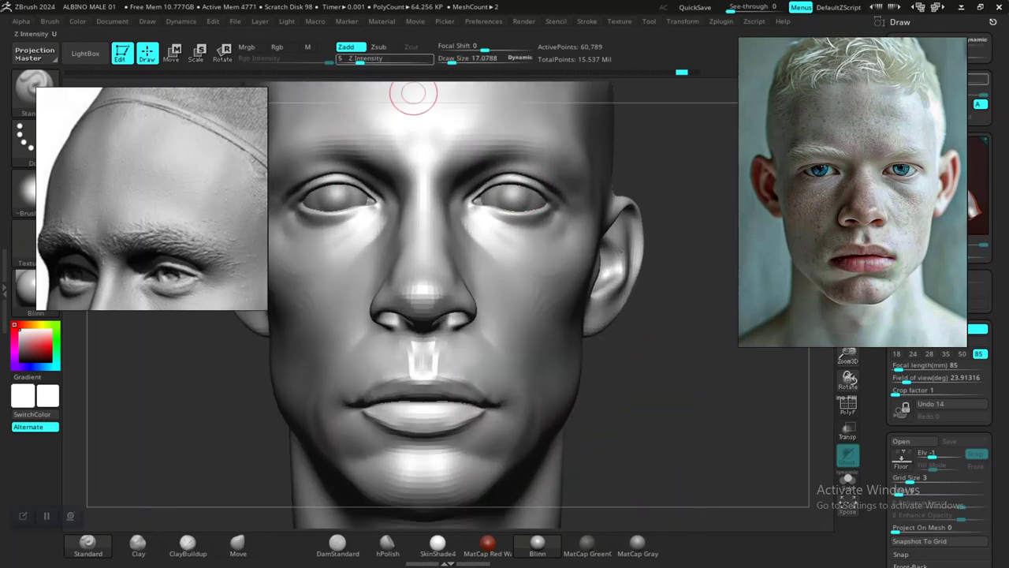
pyautogui.moveTo(360, 61); pyautogui.dragTo(368, 61)
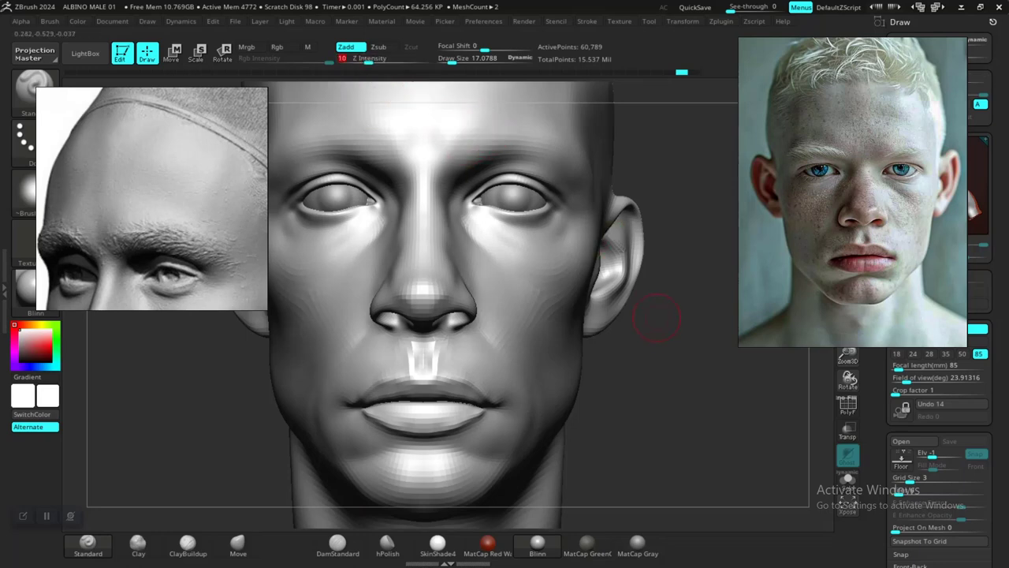
pyautogui.moveTo(656, 318)
pyautogui.mouseDown()
pyautogui.moveTo(691, 365)
pyautogui.moveTo(685, 378)
pyautogui.moveTo(651, 342)
pyautogui.mouseUp()
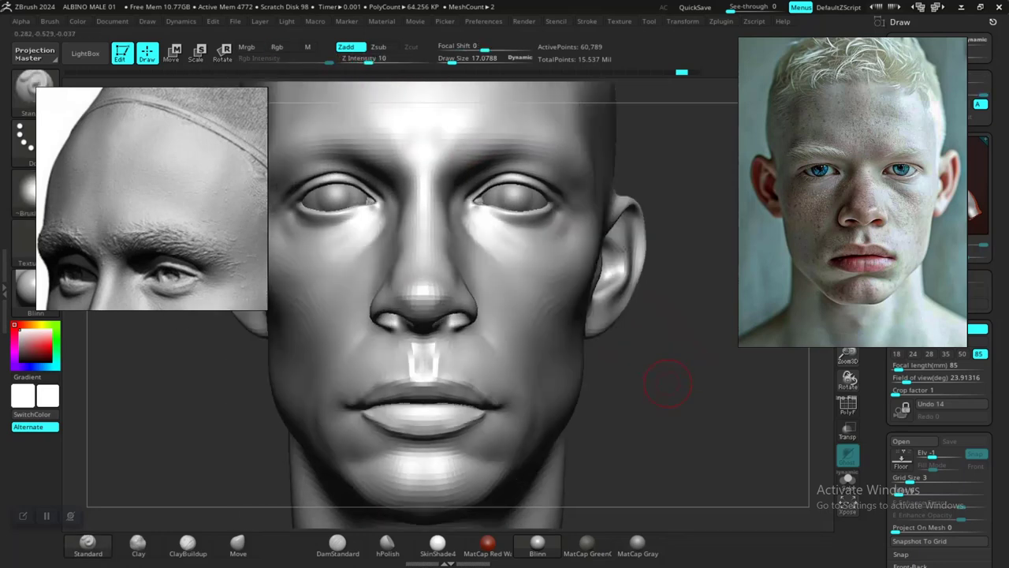
pyautogui.keyDown('alt'); pyautogui.moveTo(668, 384); pyautogui.dragTo(670, 419); pyautogui.keyUp('alt')
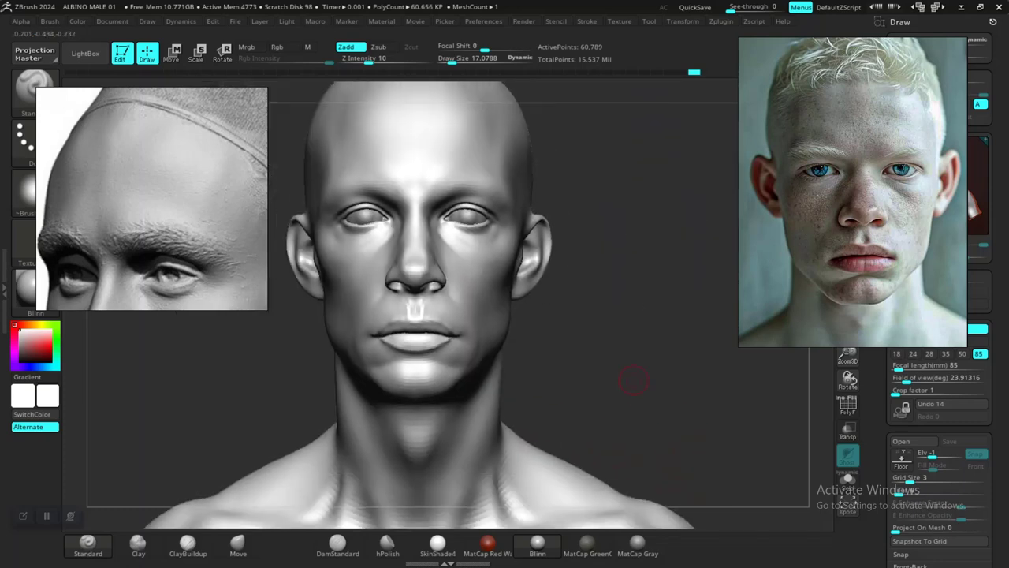
pyautogui.moveTo(695, 469)
pyautogui.mouseDown()
pyautogui.moveTo(605, 339)
pyautogui.moveTo(637, 401)
pyautogui.moveTo(593, 404)
pyautogui.mouseUp()
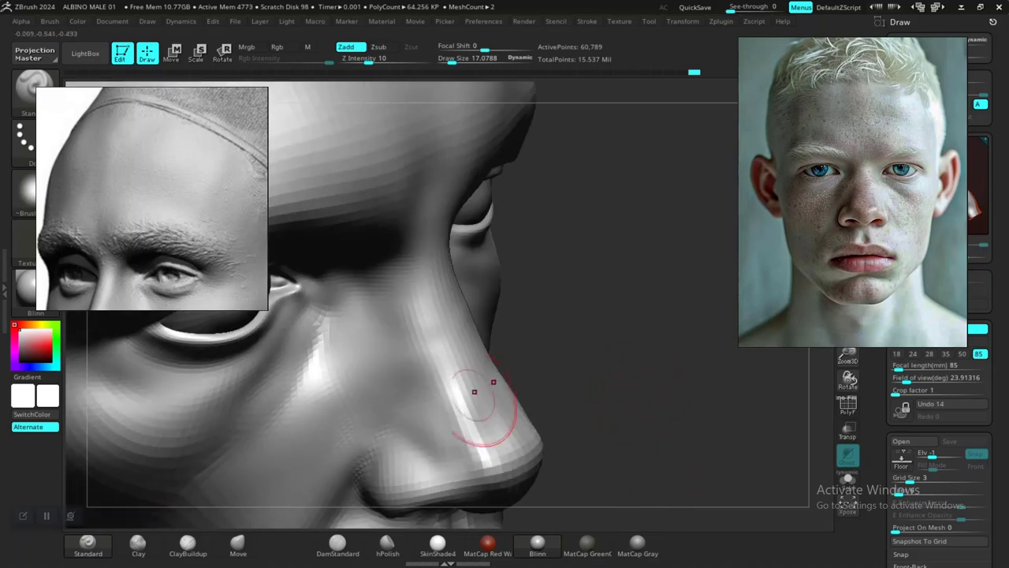
pyautogui.moveTo(416, 335); pyautogui.dragTo(475, 430)
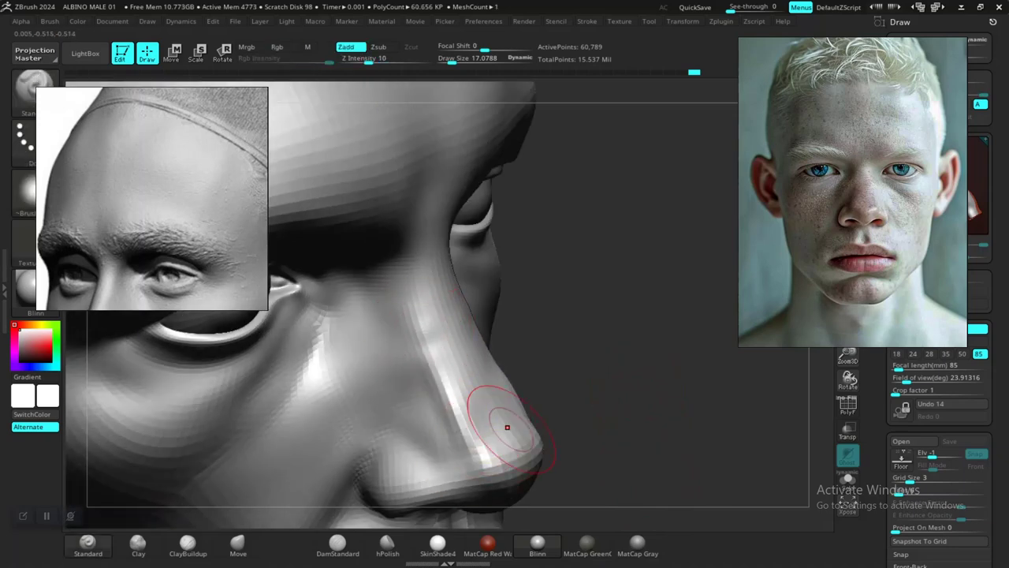
# Refine the ridge of the lower nose bridge with the Standard brush at Z Intensity 8 and smooth its side.
pyautogui.keyDown('alt'); pyautogui.moveTo(627, 411); pyautogui.dragTo(576, 360); pyautogui.keyUp('alt')
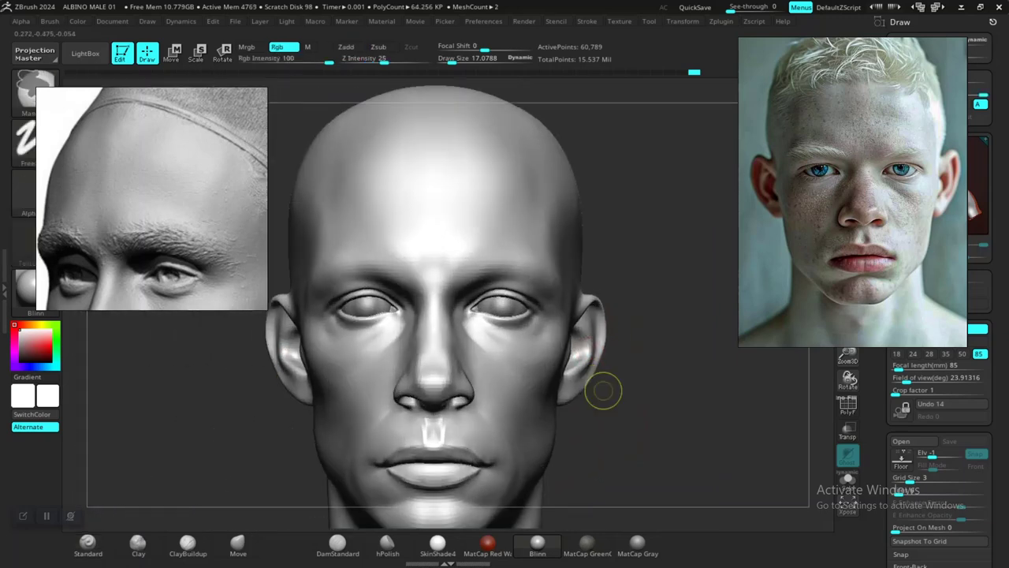
pyautogui.moveTo(605, 391); pyautogui.dragTo(672, 392)
pyautogui.keyDown('alt'); pyautogui.moveTo(608, 342); pyautogui.dragTo(679, 405); pyautogui.keyUp('alt')
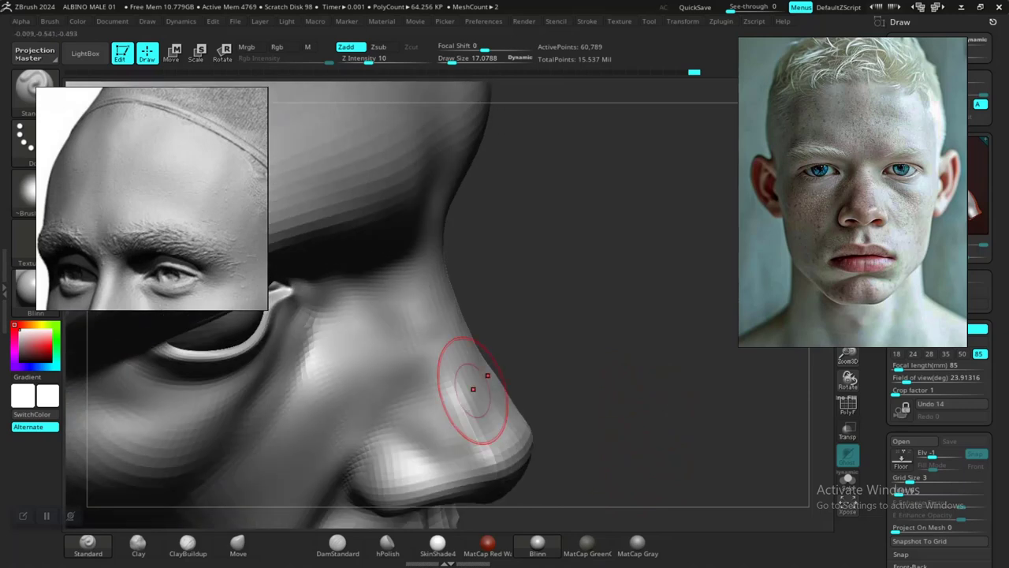
pyautogui.moveTo(368, 62); pyautogui.dragTo(365, 62)
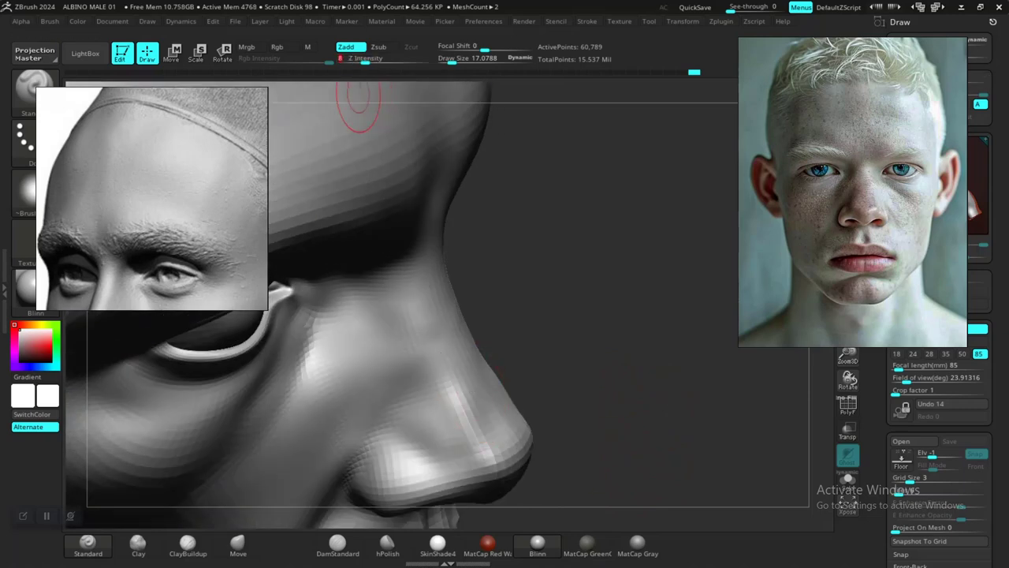
pyautogui.moveTo(423, 340); pyautogui.dragTo(472, 443)
pyautogui.keyDown('shift'); pyautogui.moveTo(434, 382); pyautogui.dragTo(438, 384); pyautogui.keyUp('shift')
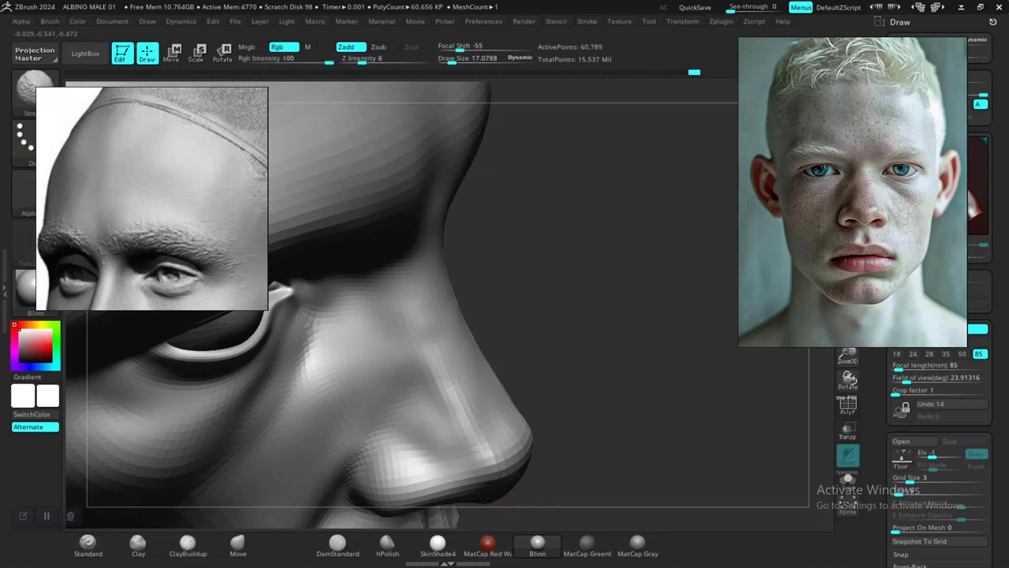
# Deepen the crease around the nostril wing with the DamStandard brush at a Draw Size of about 17.
pyautogui.keyDown('alt'); pyautogui.moveTo(613, 434); pyautogui.dragTo(613, 288); pyautogui.keyUp('alt')
pyautogui.moveTo(598, 387)
pyautogui.keyDown('alt'); pyautogui.mouseDown()
pyautogui.moveTo(596, 365)
pyautogui.moveTo(619, 417)
pyautogui.moveTo(568, 401)
pyautogui.moveTo(588, 337)
pyautogui.mouseUp(); pyautogui.keyUp('alt')
pyautogui.click(337, 543)
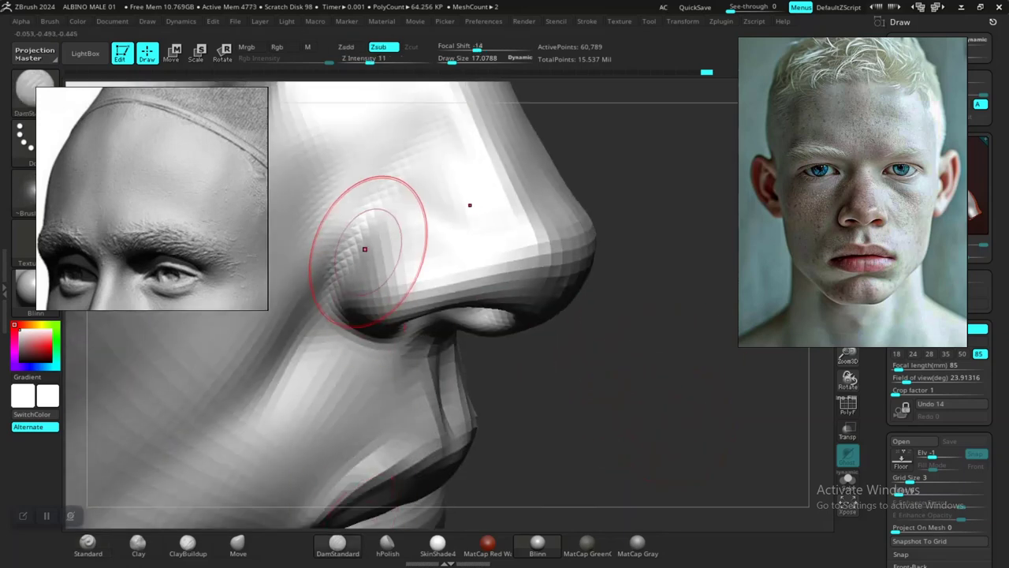
pyautogui.moveTo(366, 223); pyautogui.dragTo(331, 275)
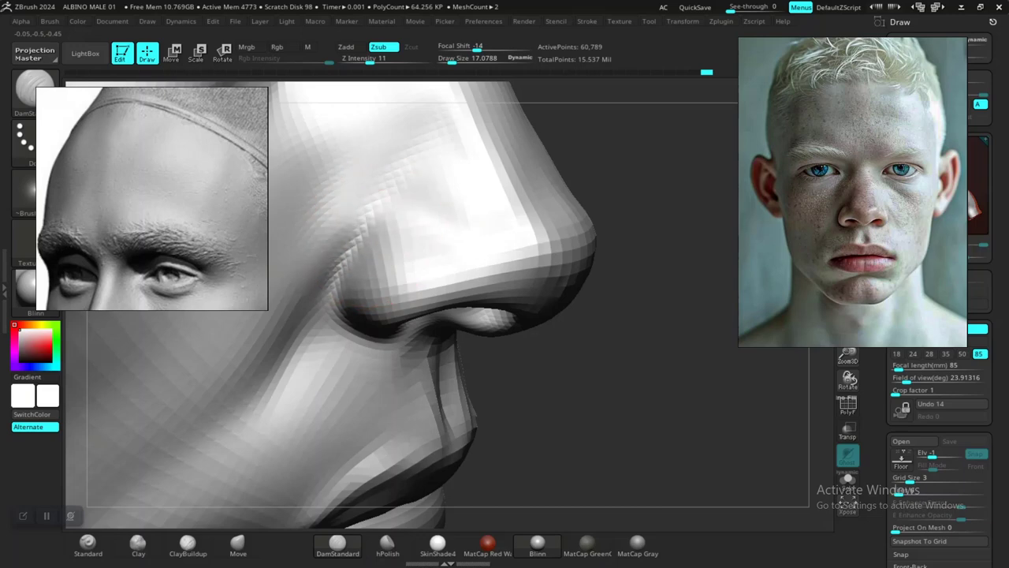
pyautogui.moveTo(344, 309); pyautogui.dragTo(377, 339)
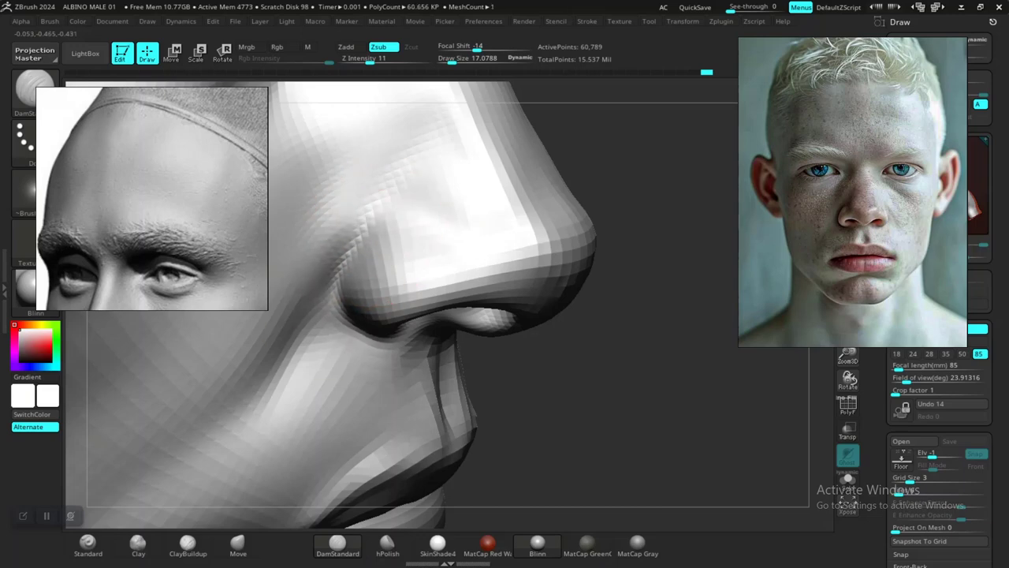
# Carve a groove across the middle of the nose bridge with the DamStandard brush.
pyautogui.moveTo(670, 394); pyautogui.dragTo(572, 345)
pyautogui.moveTo(610, 395); pyautogui.dragTo(705, 431)
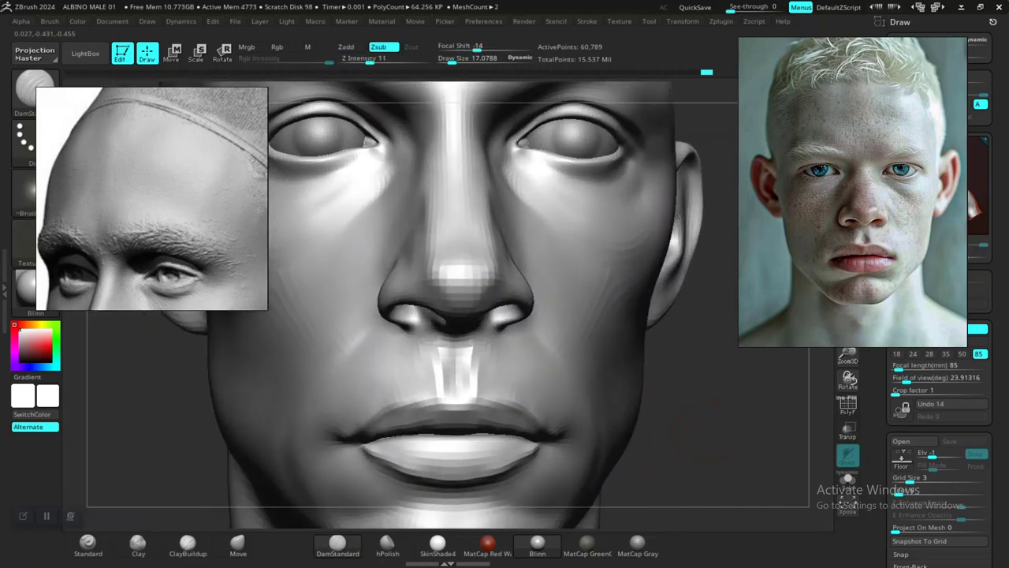
pyautogui.keyDown('alt'); pyautogui.moveTo(707, 376); pyautogui.dragTo(622, 432); pyautogui.keyUp('alt')
pyautogui.moveTo(580, 309); pyautogui.dragTo(506, 334)
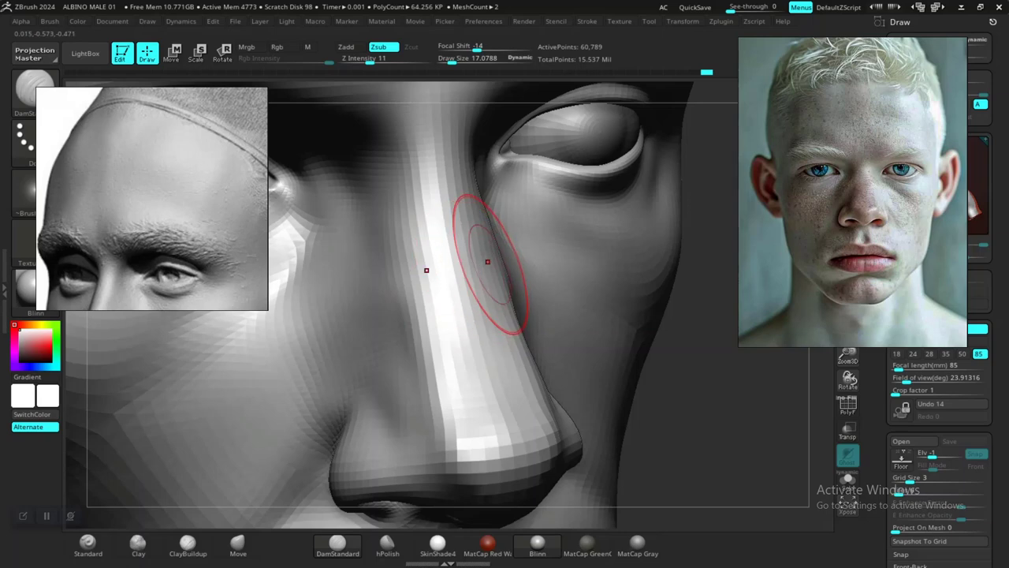
pyautogui.moveTo(491, 262); pyautogui.dragTo(419, 283)
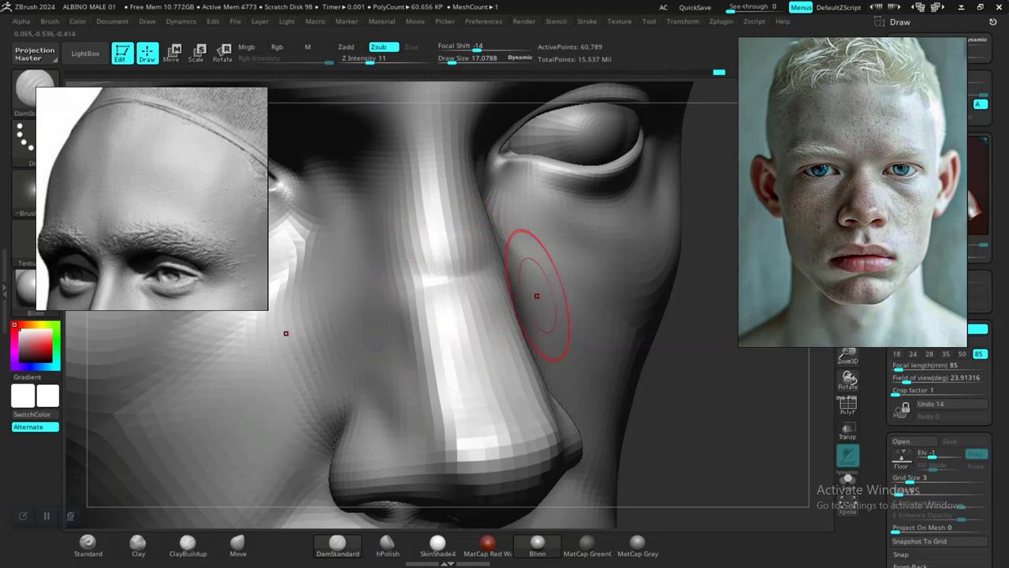
# Refine the groove on the nose bridge with DamStandard while checking the profile, and smooth its transition along the side.
pyautogui.moveTo(739, 422)
pyautogui.keyDown('alt'); pyautogui.mouseDown()
pyautogui.moveTo(698, 347)
pyautogui.moveTo(544, 335)
pyautogui.moveTo(449, 342)
pyautogui.moveTo(421, 368)
pyautogui.moveTo(405, 460)
pyautogui.mouseUp(); pyautogui.keyUp('alt')
pyautogui.moveTo(398, 394); pyautogui.dragTo(395, 432)
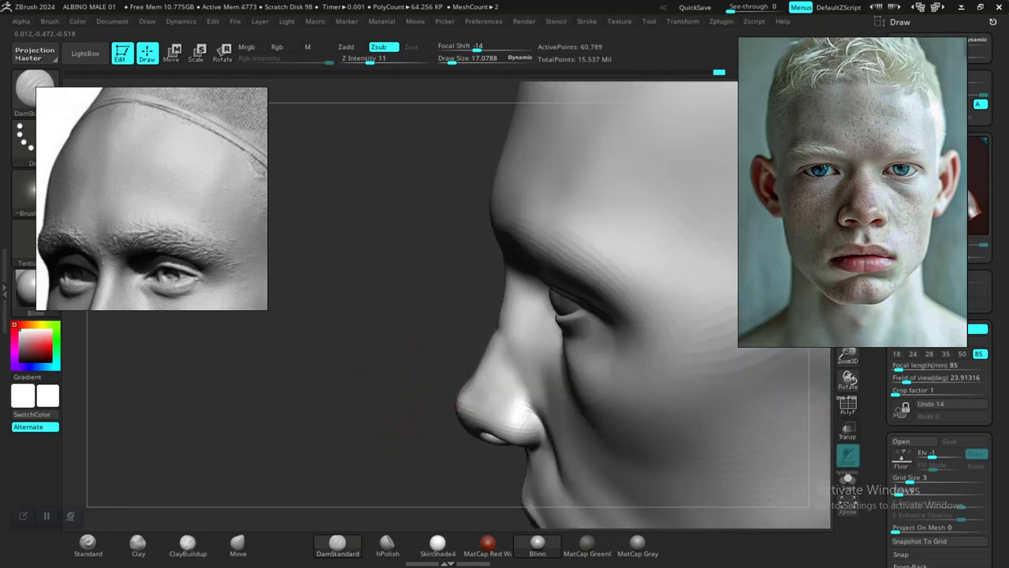
pyautogui.moveTo(522, 339); pyautogui.dragTo(505, 328)
pyautogui.moveTo(406, 386); pyautogui.dragTo(642, 319)
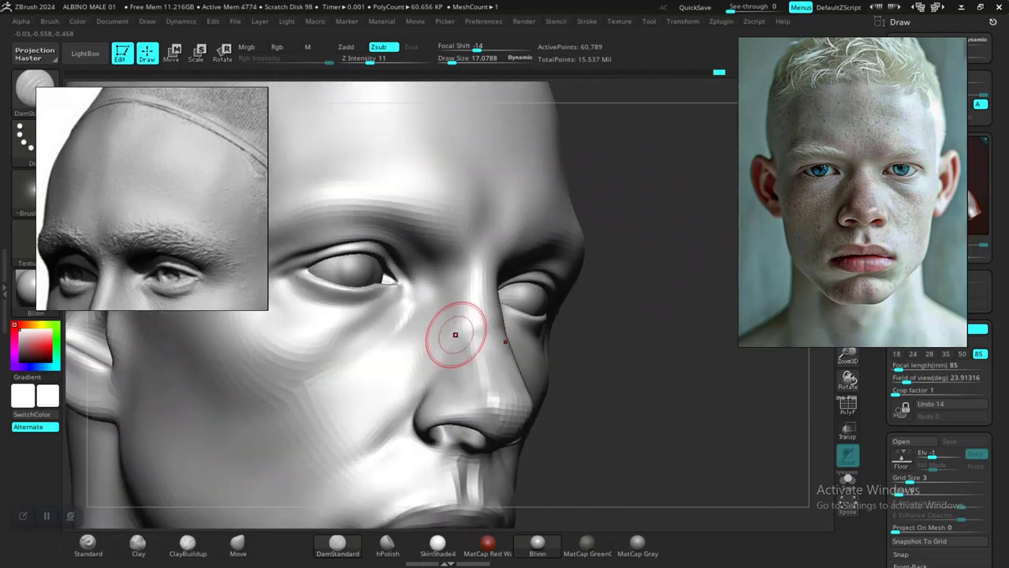
pyautogui.keyDown('shift'); pyautogui.moveTo(461, 329); pyautogui.dragTo(464, 334); pyautogui.keyUp('shift')
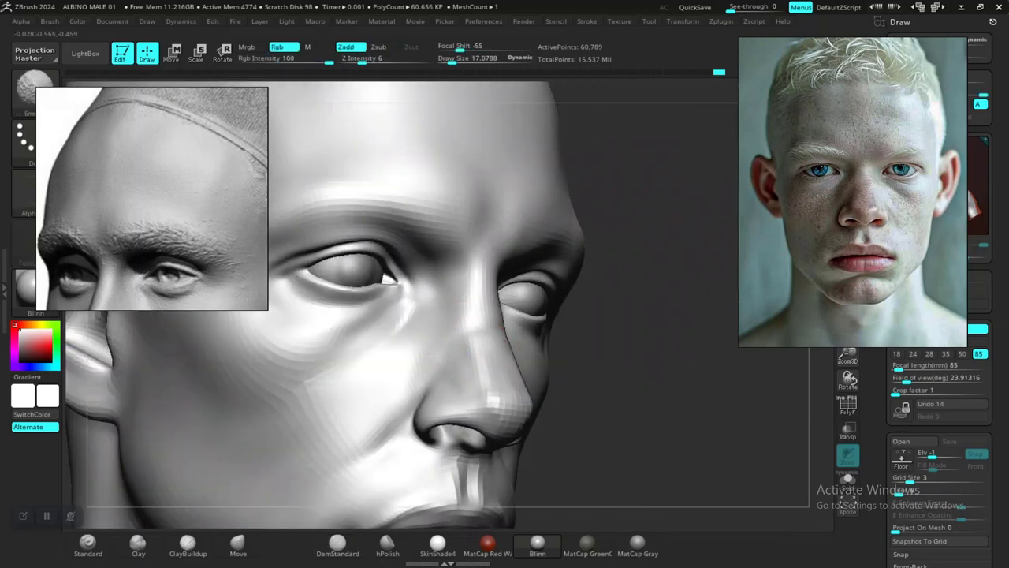
# Build up the groove across the middle of the nose bridge with the Clay brush at Z Intensity 50 and smooth the transition.
pyautogui.keyDown('alt'); pyautogui.moveTo(694, 469); pyautogui.dragTo(654, 375); pyautogui.keyUp('alt')
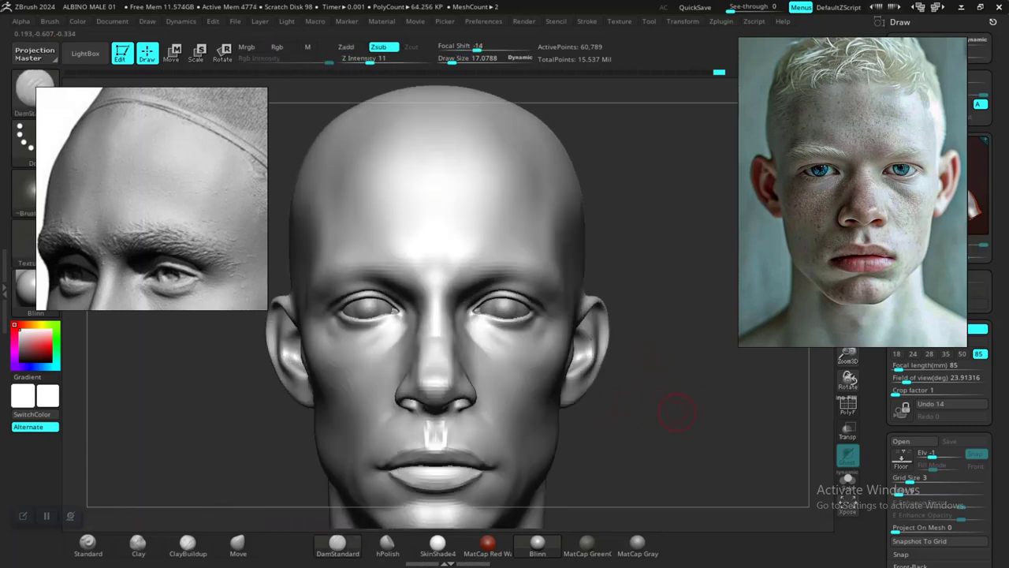
pyautogui.keyDown('alt'); pyautogui.moveTo(676, 410); pyautogui.dragTo(780, 453); pyautogui.keyUp('alt')
pyautogui.keyDown('alt'); pyautogui.moveTo(683, 428); pyautogui.dragTo(686, 481); pyautogui.keyUp('alt')
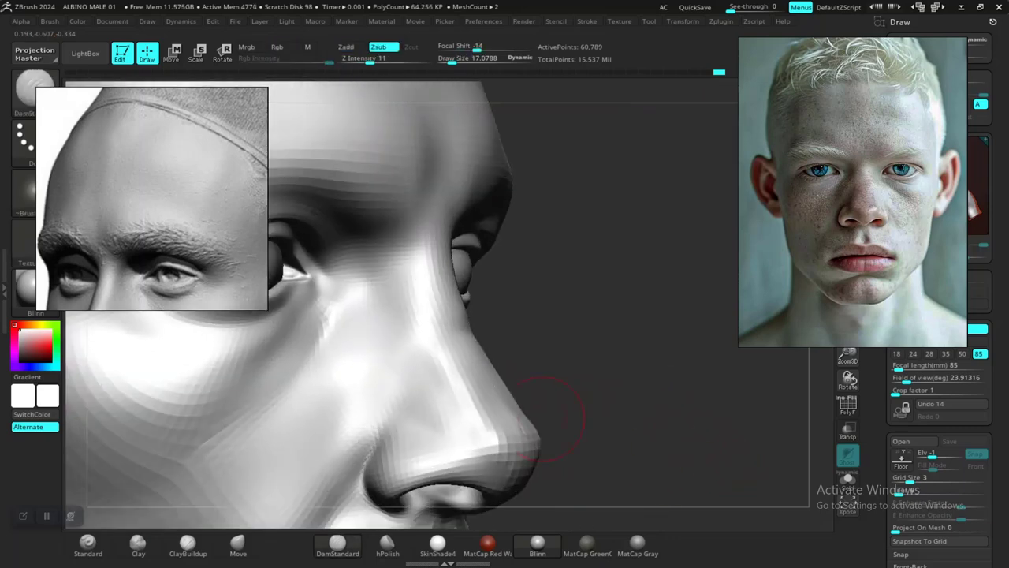
pyautogui.click(139, 545)
pyautogui.moveTo(561, 386)
pyautogui.mouseDown()
pyautogui.moveTo(570, 401)
pyautogui.moveTo(602, 389)
pyautogui.moveTo(553, 440)
pyautogui.mouseUp()
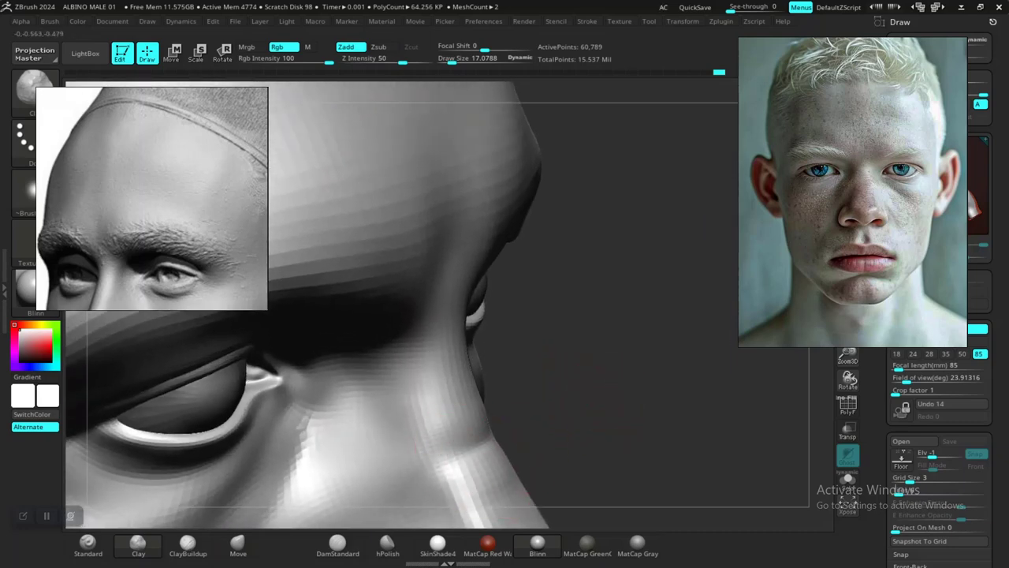
pyautogui.moveTo(479, 441); pyautogui.dragTo(473, 417)
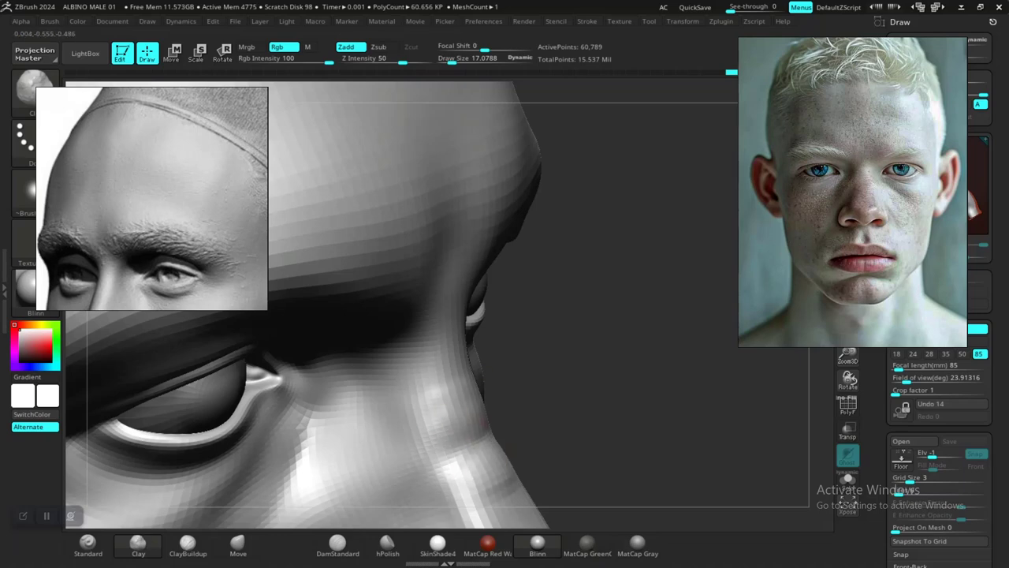
pyautogui.moveTo(587, 504)
pyautogui.keyDown('alt'); pyautogui.mouseDown()
pyautogui.moveTo(584, 315)
pyautogui.moveTo(530, 318)
pyautogui.mouseUp(); pyautogui.keyUp('alt')
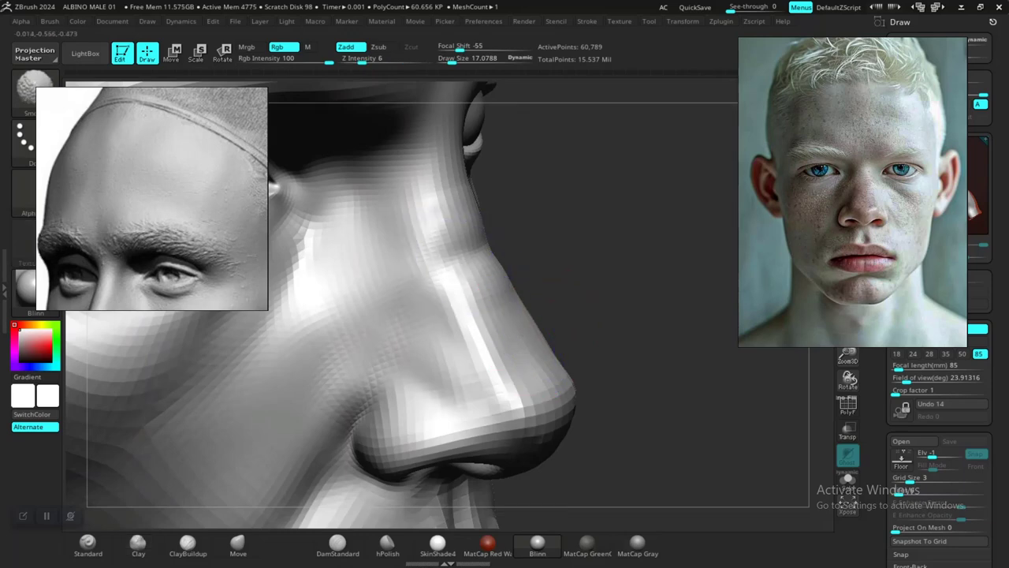
pyautogui.moveTo(469, 211); pyautogui.dragTo(482, 277)
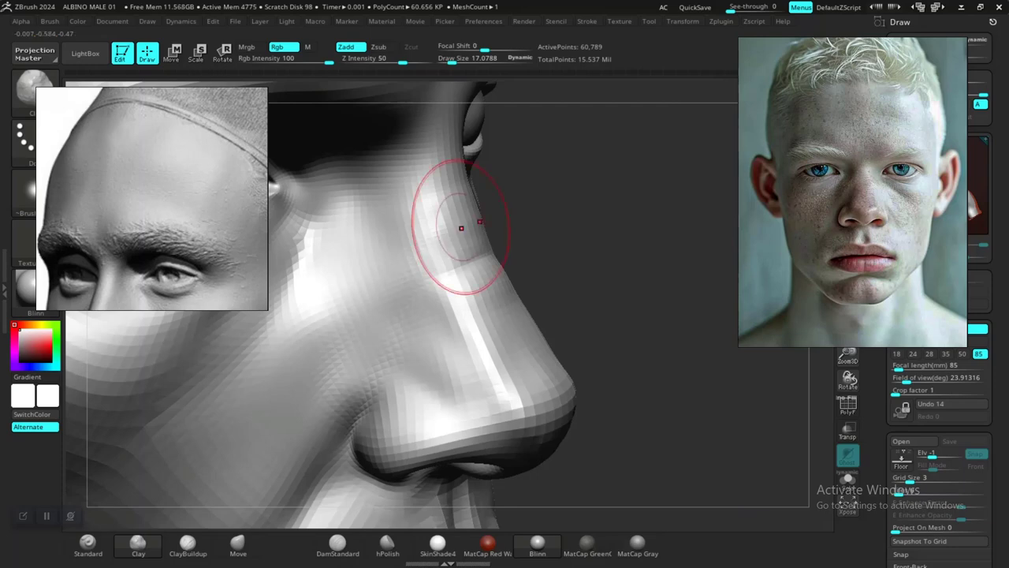
pyautogui.moveTo(454, 209)
pyautogui.keyDown('shift'); pyautogui.mouseDown()
pyautogui.moveTo(462, 231)
pyautogui.moveTo(482, 241)
pyautogui.moveTo(473, 230)
pyautogui.mouseUp(); pyautogui.keyUp('shift')
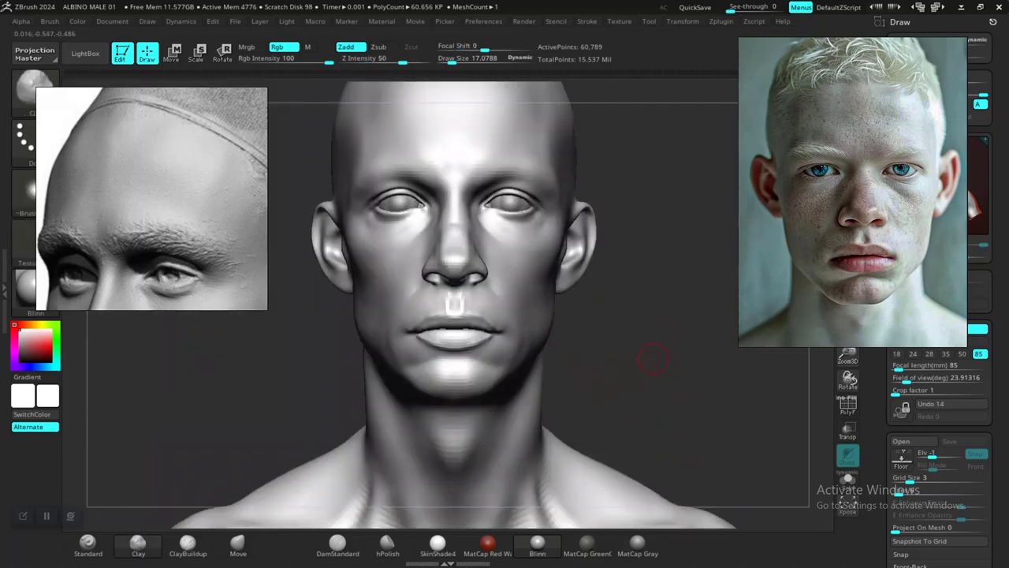
# Flatten the side plane of the nose tip with the hPolish brush at Z Intensity 37 and a Draw Size of about 17.
pyautogui.keyDown('alt'); pyautogui.moveTo(652, 359); pyautogui.dragTo(721, 339); pyautogui.keyUp('alt')
pyautogui.moveTo(744, 421); pyautogui.dragTo(706, 465)
pyautogui.moveTo(646, 338)
pyautogui.keyDown('alt'); pyautogui.mouseDown()
pyautogui.moveTo(641, 404)
pyautogui.moveTo(667, 457)
pyautogui.mouseUp(); pyautogui.keyUp('alt')
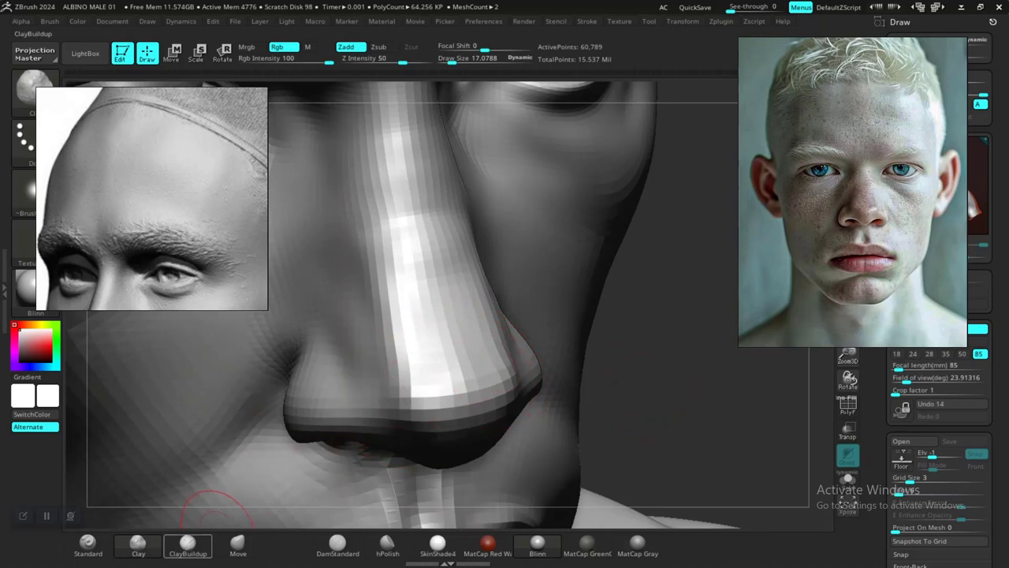
pyautogui.click(387, 544)
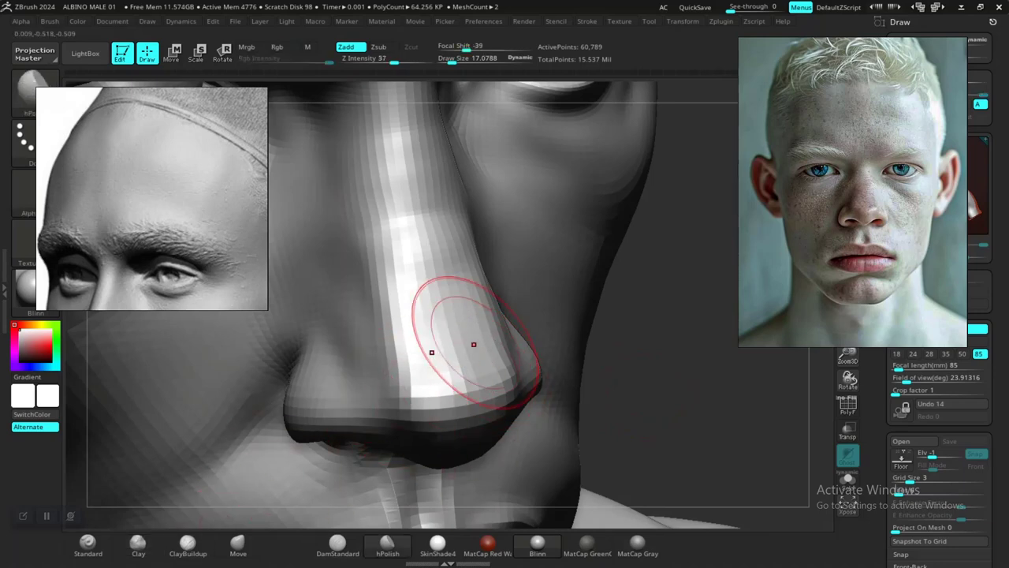
pyautogui.moveTo(426, 331); pyautogui.dragTo(465, 383)
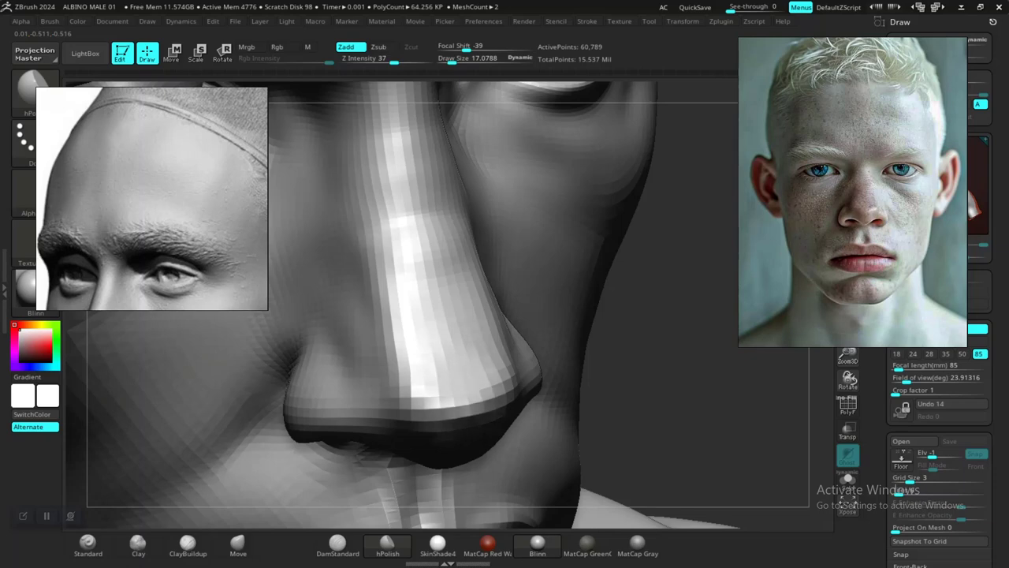
# Adjust the shape of the nose tip with the Move brush at a Draw Size of about 9.
pyautogui.keyDown('alt'); pyautogui.moveTo(661, 411); pyautogui.dragTo(640, 354); pyautogui.keyUp('alt')
pyautogui.moveTo(686, 394); pyautogui.dragTo(640, 402)
pyautogui.moveTo(659, 441)
pyautogui.keyDown('alt'); pyautogui.mouseDown()
pyautogui.moveTo(600, 318)
pyautogui.moveTo(662, 415)
pyautogui.moveTo(650, 405)
pyautogui.moveTo(656, 422)
pyautogui.moveTo(669, 399)
pyautogui.moveTo(650, 416)
pyautogui.mouseUp(); pyautogui.keyUp('alt')
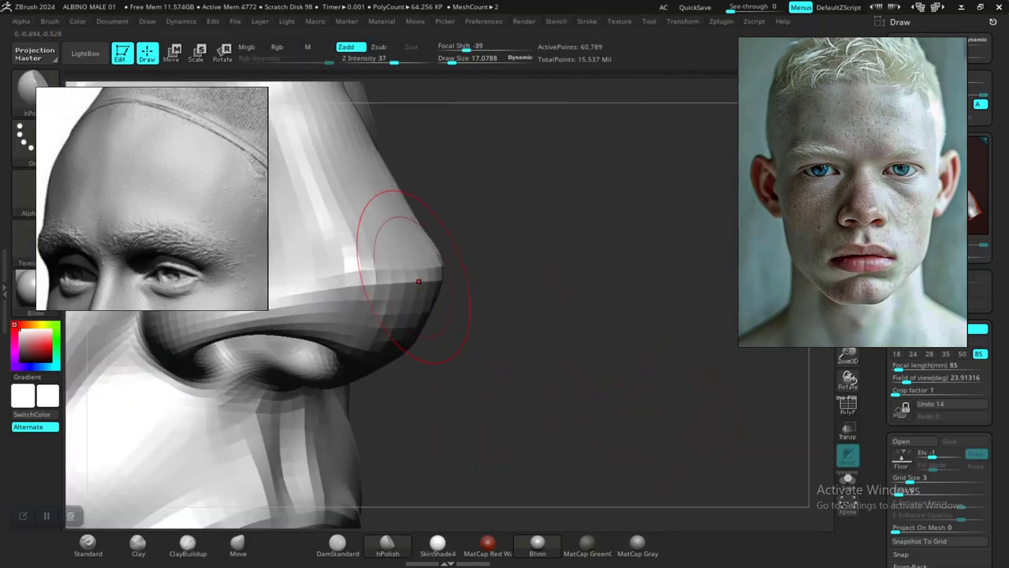
pyautogui.click(237, 545)
pyautogui.press('space')
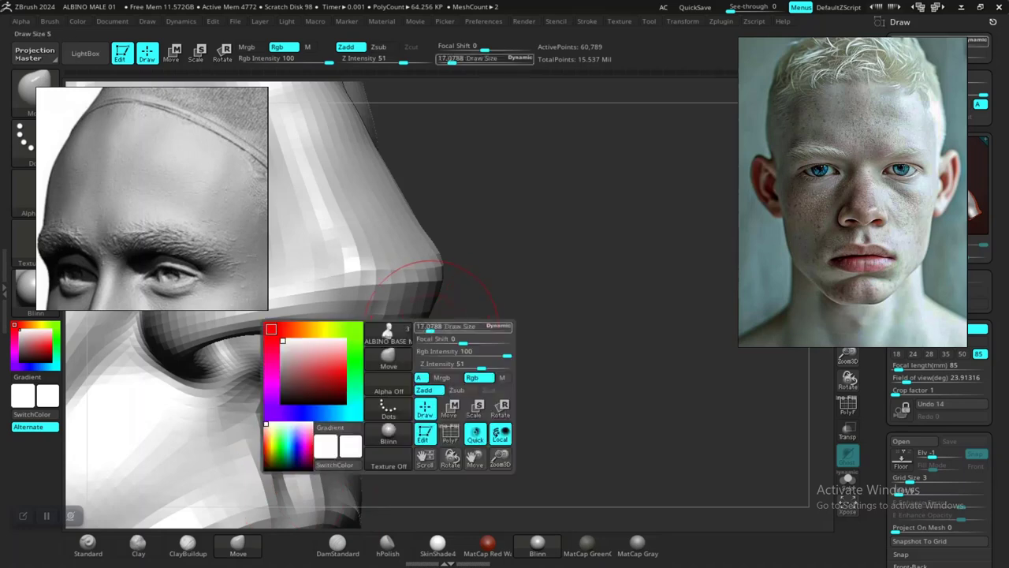
pyautogui.moveTo(442, 326); pyautogui.dragTo(426, 326)
pyautogui.press('space')
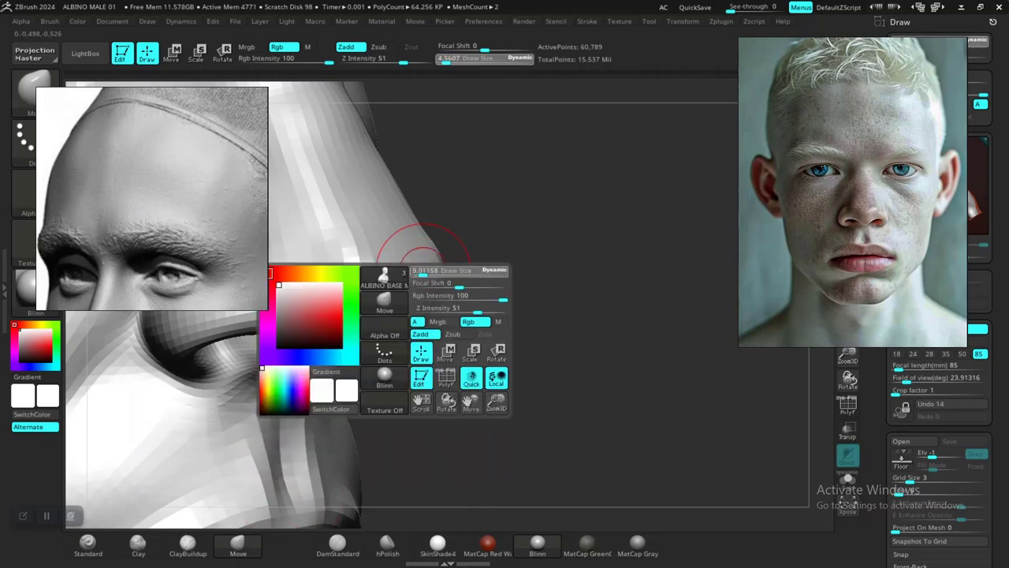
pyautogui.moveTo(425, 271)
pyautogui.mouseDown()
pyautogui.moveTo(458, 306)
pyautogui.moveTo(452, 319)
pyautogui.mouseUp()
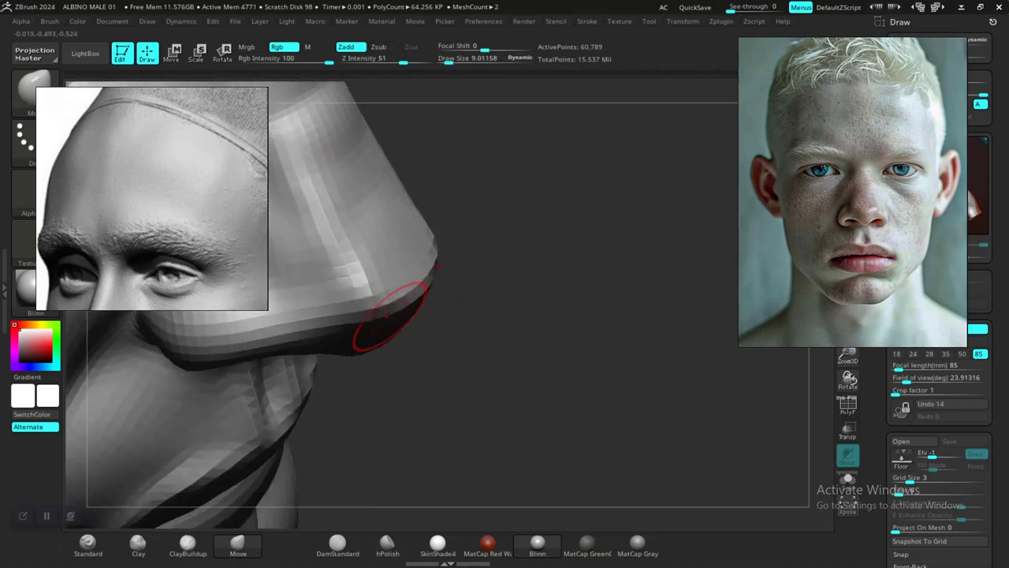
# Nudge the underside of the nose tip with the Move brush and check the nose shape from the front, side and below.
pyautogui.moveTo(386, 316); pyautogui.dragTo(394, 301)
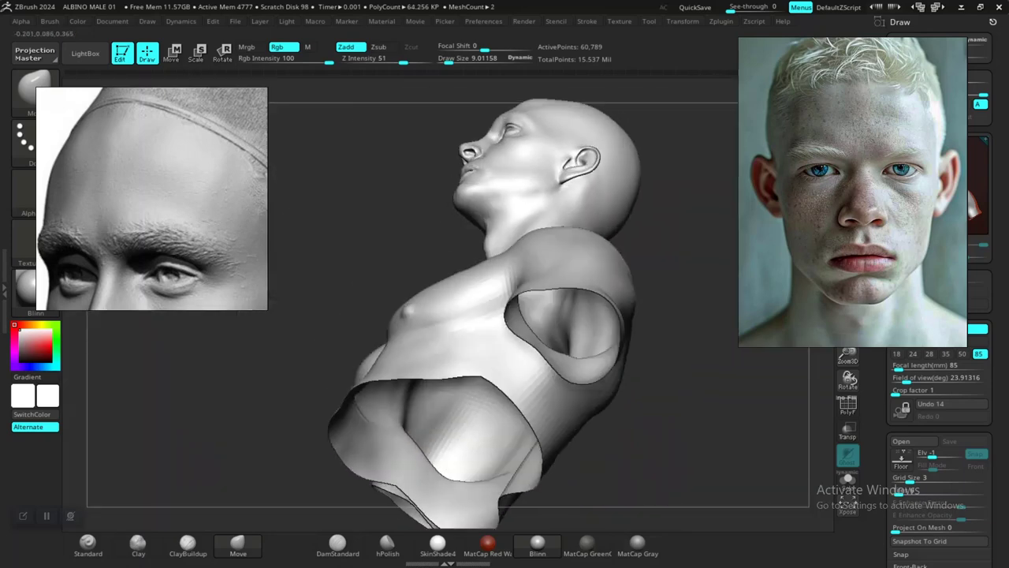
pyautogui.moveTo(693, 316); pyautogui.dragTo(701, 410)
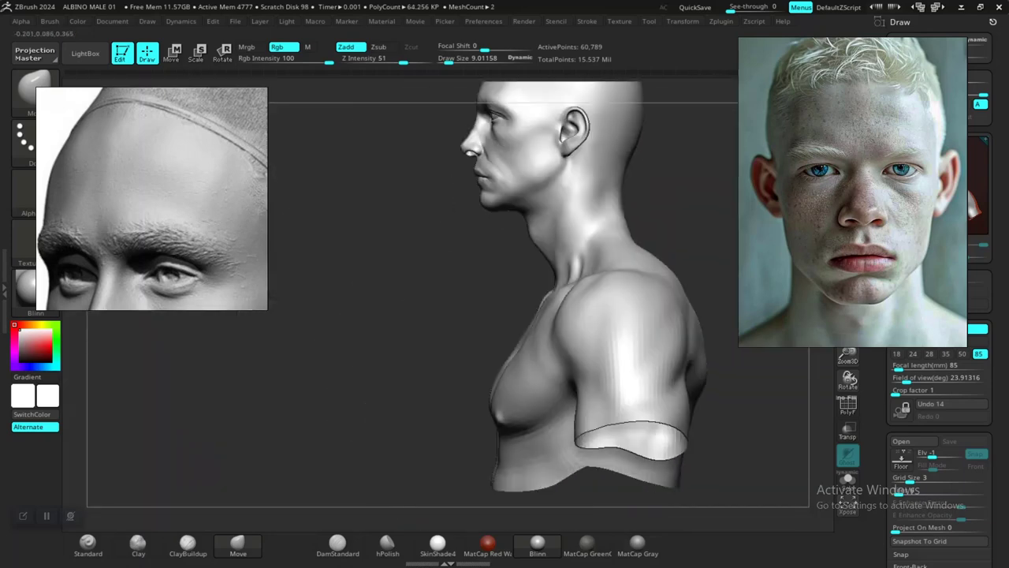
pyautogui.keyDown('alt'); pyautogui.moveTo(653, 186); pyautogui.dragTo(678, 328); pyautogui.keyUp('alt')
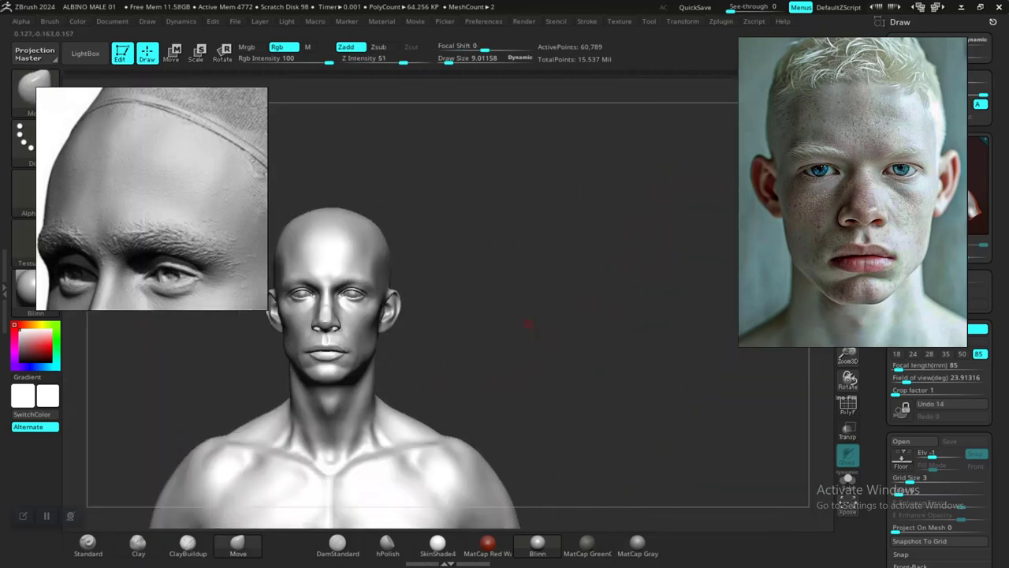
pyautogui.keyDown('alt'); pyautogui.moveTo(537, 320); pyautogui.dragTo(611, 394); pyautogui.keyUp('alt')
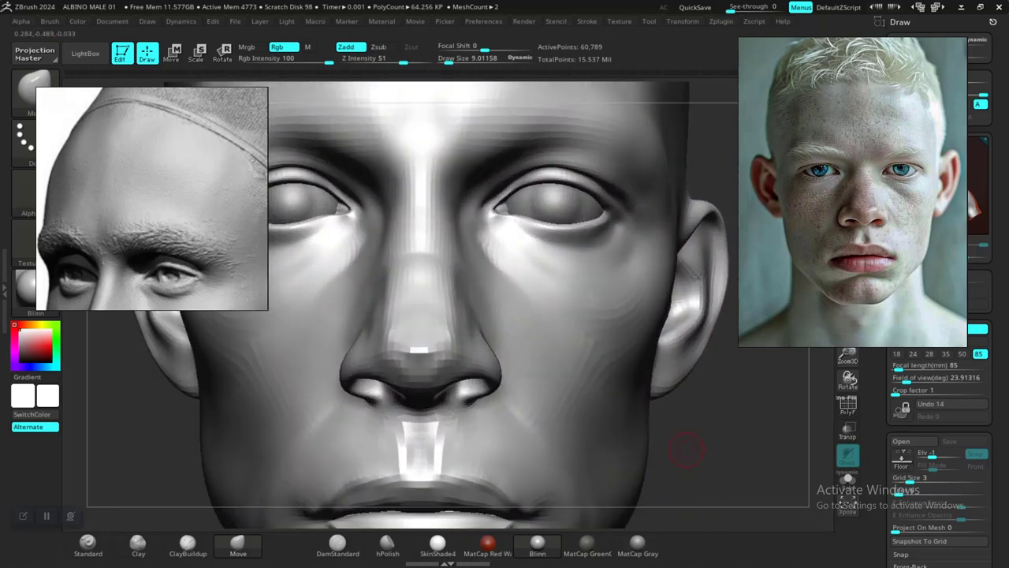
pyautogui.moveTo(687, 439); pyautogui.dragTo(768, 426)
pyautogui.keyDown('alt'); pyautogui.moveTo(620, 395); pyautogui.dragTo(632, 450); pyautogui.keyUp('alt')
pyautogui.moveTo(597, 388); pyautogui.dragTo(637, 306)
pyautogui.moveTo(623, 415)
pyautogui.mouseDown()
pyautogui.moveTo(615, 355)
pyautogui.moveTo(620, 375)
pyautogui.moveTo(666, 383)
pyautogui.mouseUp()
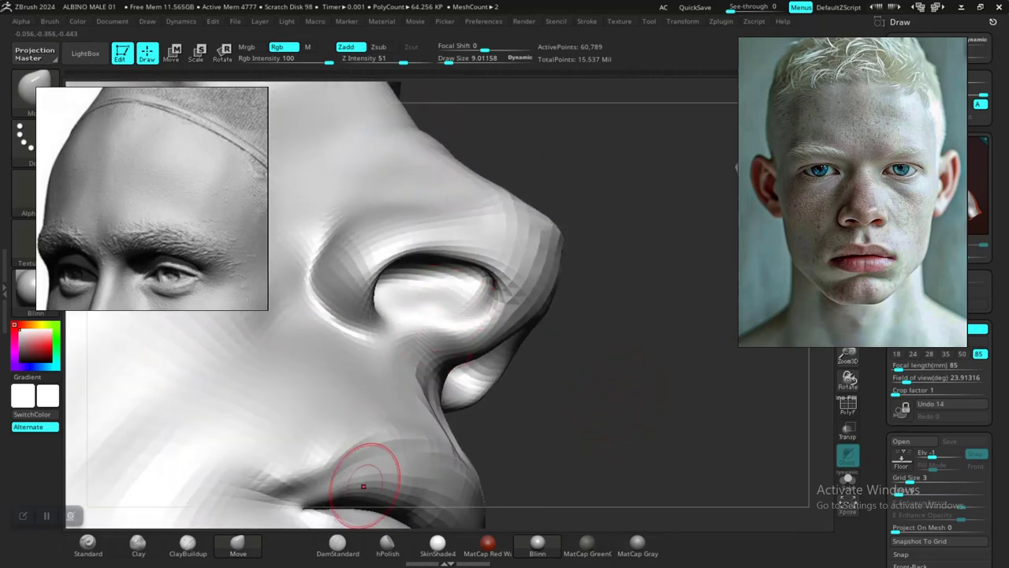
# Switch to the Standard brush and raise the head mesh by one subdivision level.
pyautogui.click(88, 544)
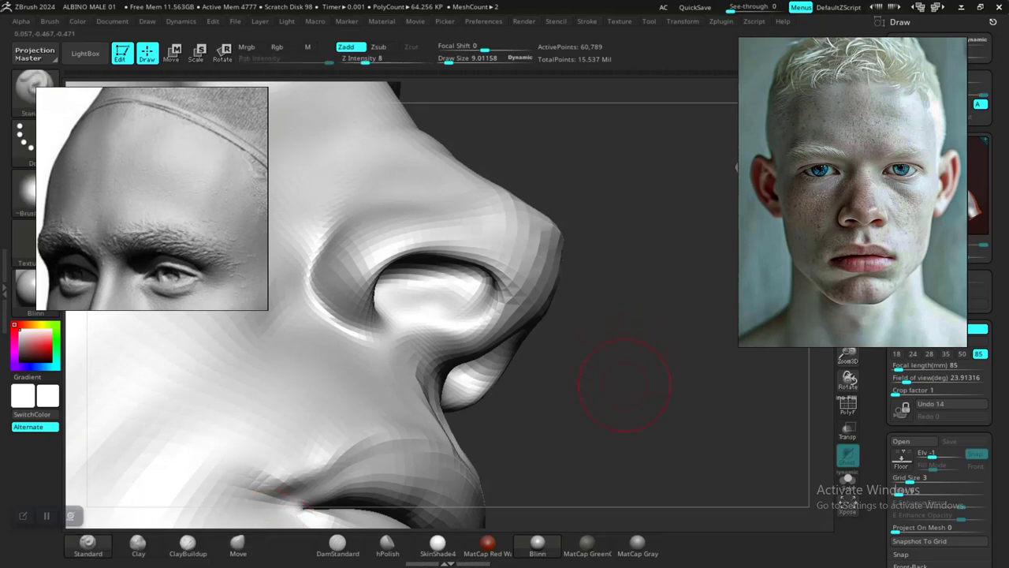
pyautogui.moveTo(623, 383); pyautogui.dragTo(640, 382)
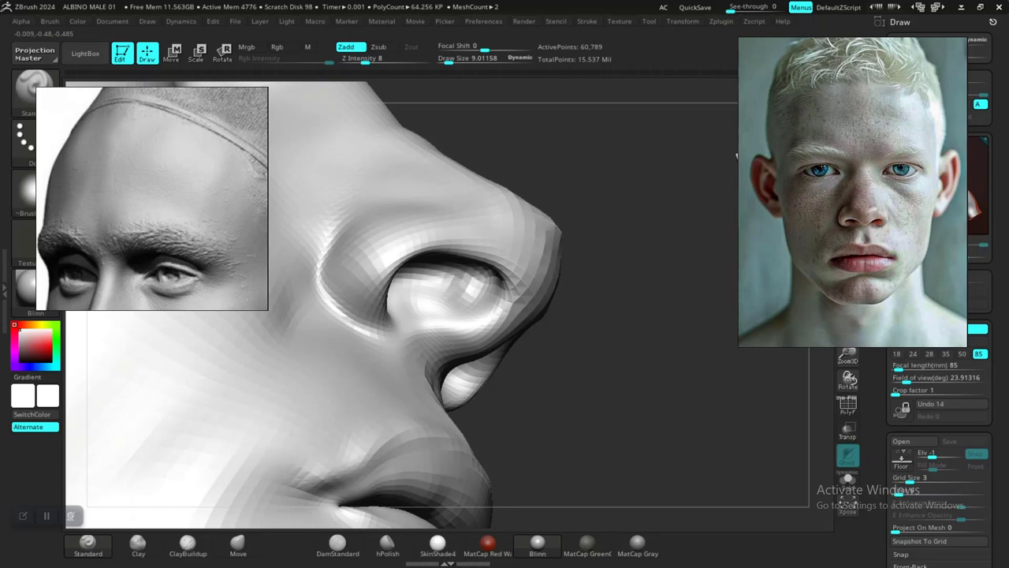
pyautogui.keyDown('alt'); pyautogui.moveTo(659, 446); pyautogui.dragTo(545, 385); pyautogui.keyUp('alt')
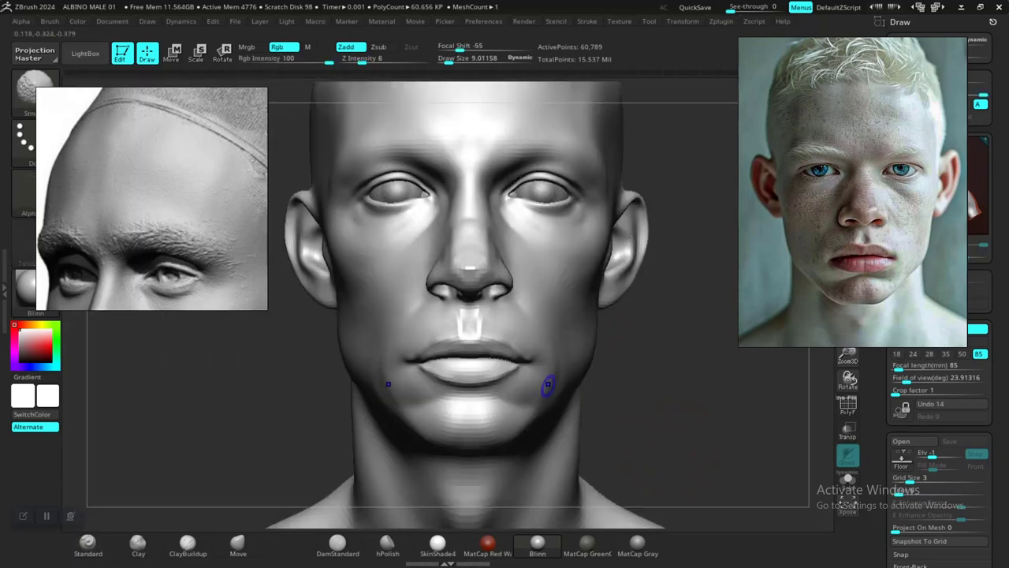
pyautogui.keyDown('alt'); pyautogui.moveTo(684, 402); pyautogui.dragTo(651, 514); pyautogui.keyUp('alt')
pyautogui.moveTo(615, 473); pyautogui.dragTo(679, 497)
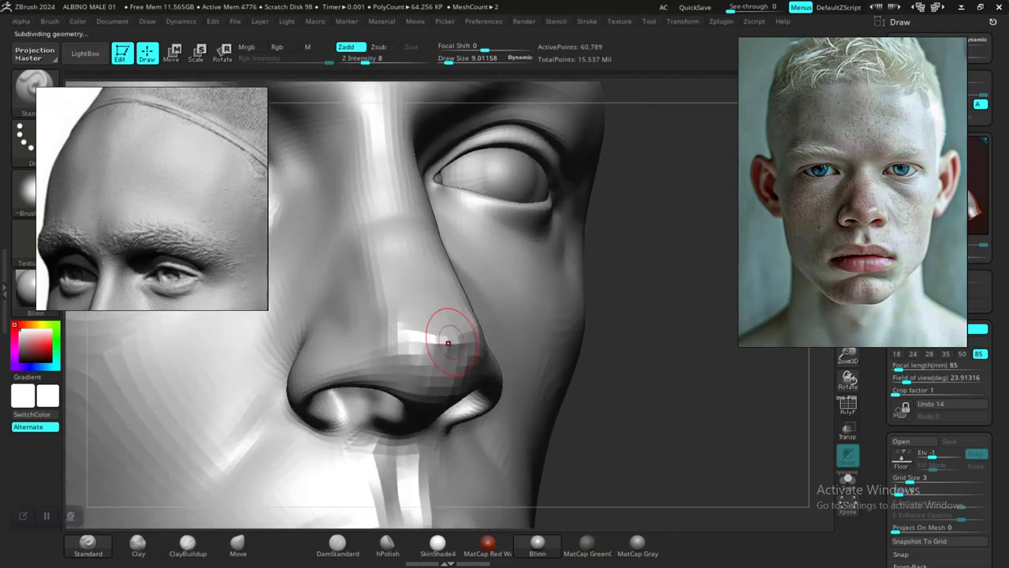
pyautogui.keyDown('alt'); pyautogui.moveTo(655, 414); pyautogui.dragTo(651, 244); pyautogui.keyUp('alt')
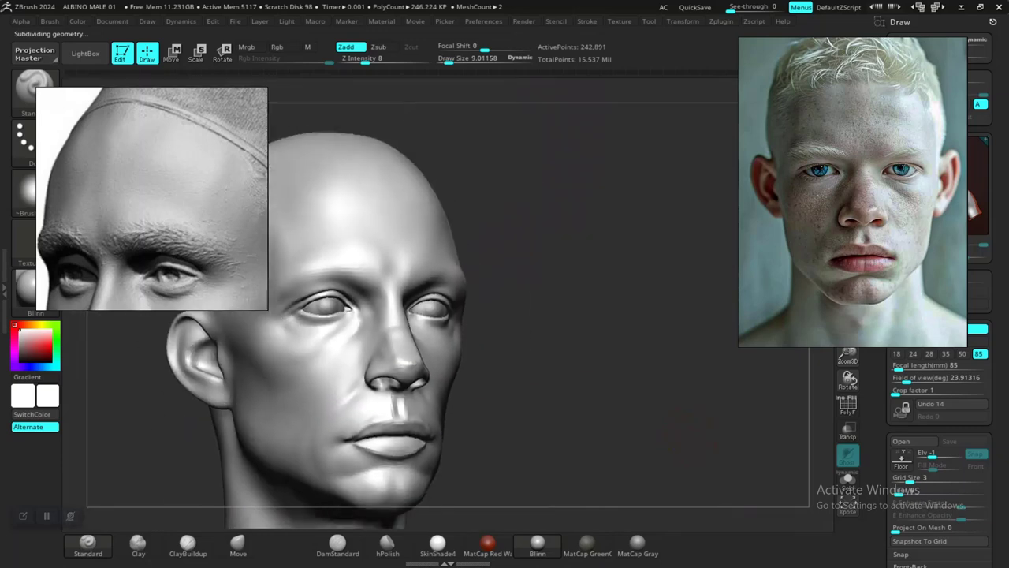
# Smooth the nose tip and nostril wing at the higher subdivision level.
pyautogui.keyDown('shift'); pyautogui.moveTo(626, 378); pyautogui.dragTo(635, 443); pyautogui.keyUp('shift')
pyautogui.moveTo(634, 444); pyautogui.dragTo(694, 449)
pyautogui.press('shift')
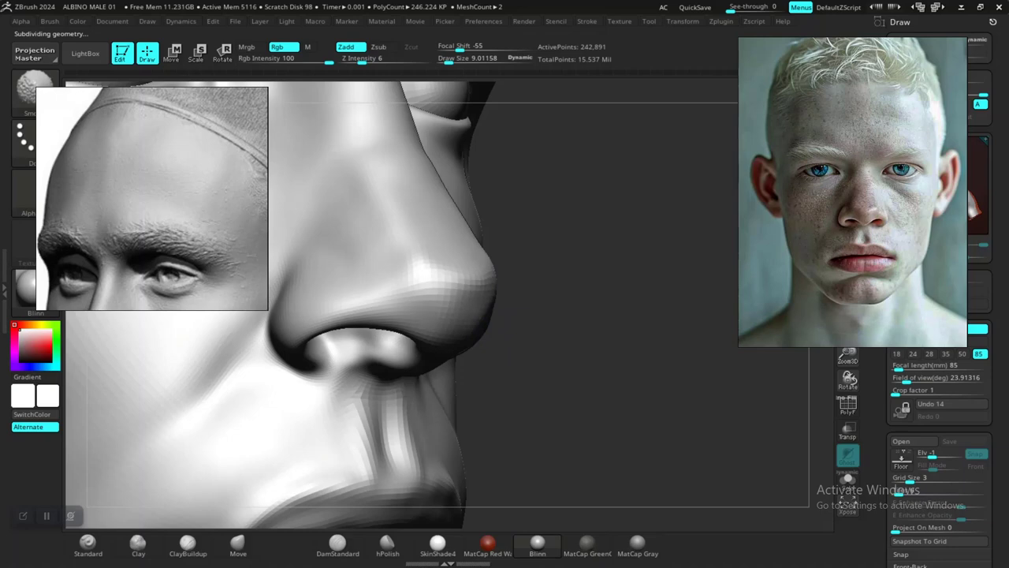
pyautogui.moveTo(631, 426)
pyautogui.keyDown('alt'); pyautogui.mouseDown()
pyautogui.moveTo(629, 354)
pyautogui.moveTo(649, 463)
pyautogui.mouseUp(); pyautogui.keyUp('alt')
pyautogui.moveTo(620, 405); pyautogui.dragTo(661, 395)
pyautogui.moveTo(581, 418)
pyautogui.mouseDown()
pyautogui.moveTo(615, 412)
pyautogui.moveTo(630, 430)
pyautogui.moveTo(618, 432)
pyautogui.moveTo(636, 397)
pyautogui.moveTo(592, 429)
pyautogui.moveTo(600, 428)
pyautogui.moveTo(596, 467)
pyautogui.mouseUp()
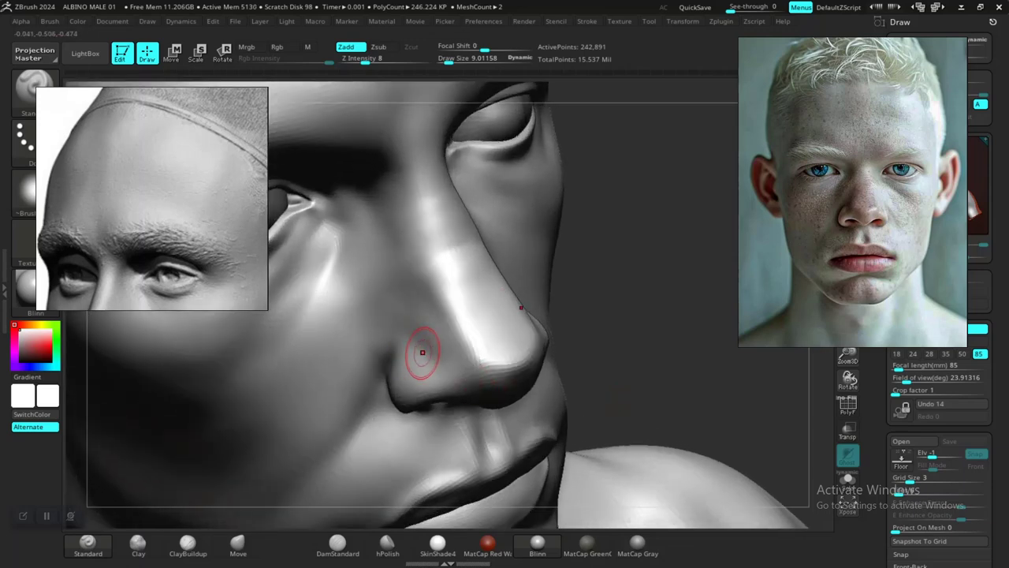
pyautogui.press('shift')
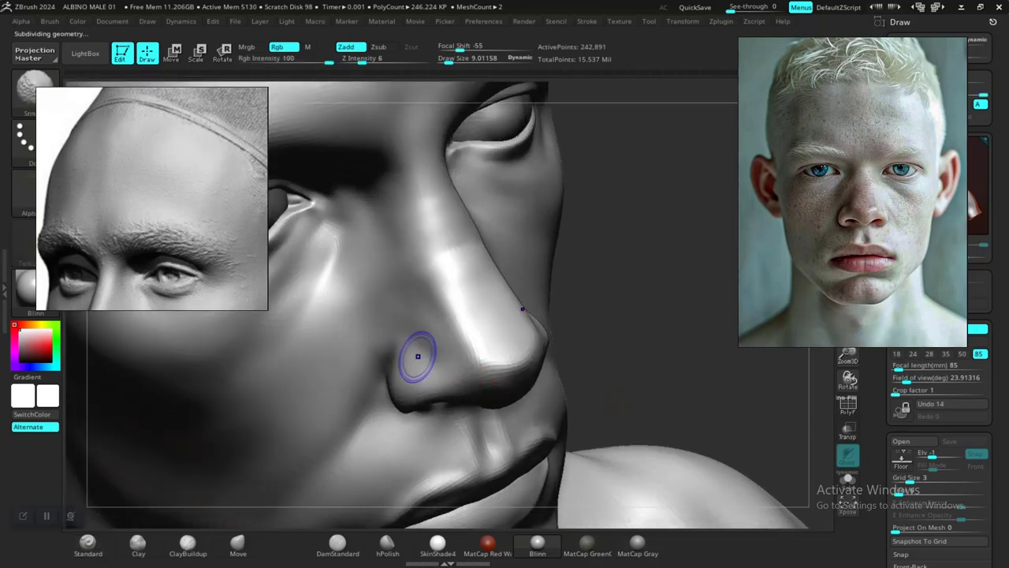
# Lower the head mesh by two subdivision levels for broader work on the nose.
pyautogui.hotkey('shift', 'd')
pyautogui.hotkey('shift', 'd')
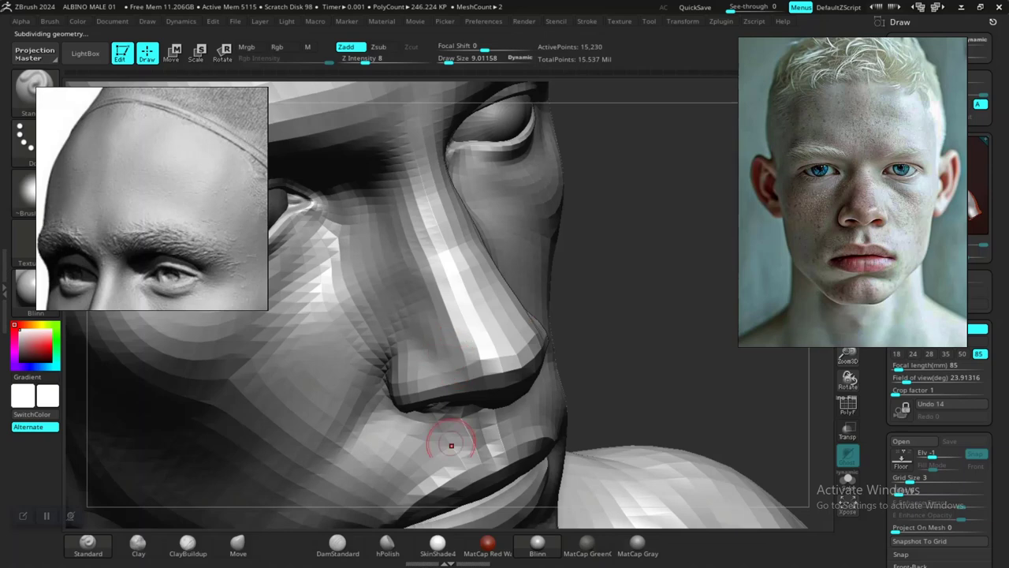
pyautogui.press('d')
pyautogui.press('shift')
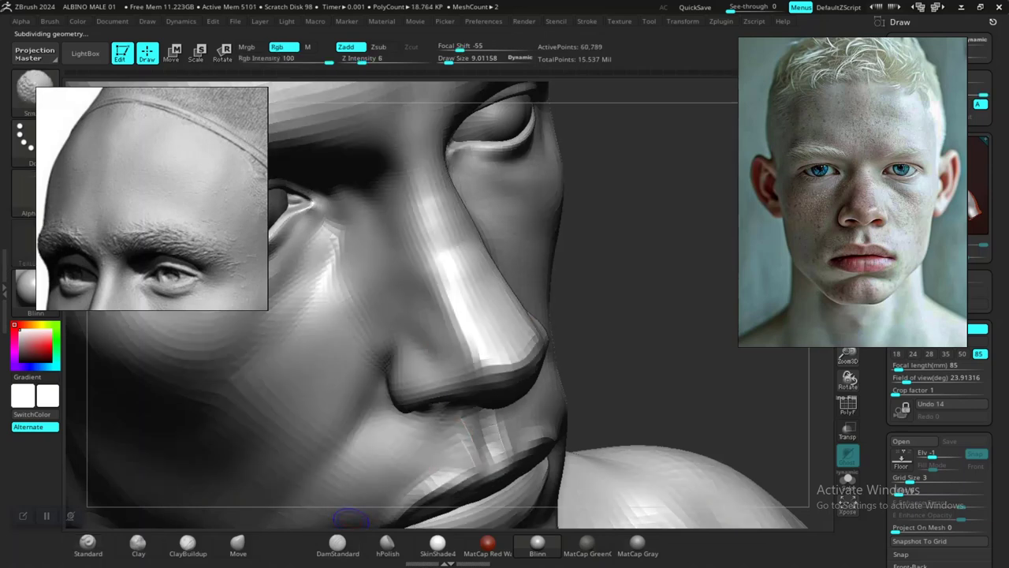
pyautogui.hotkey('shift', 'd')
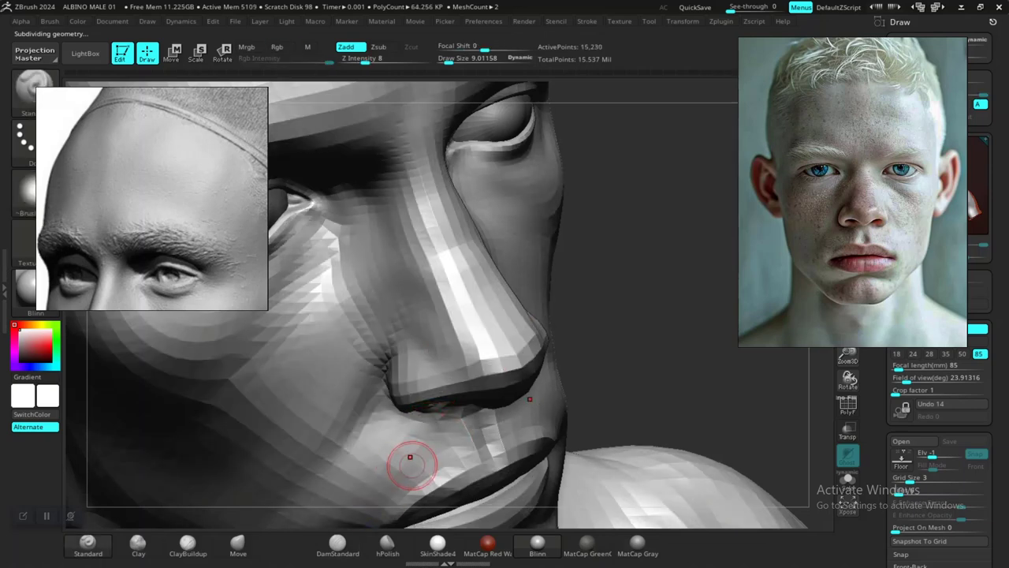
pyautogui.press('shift')
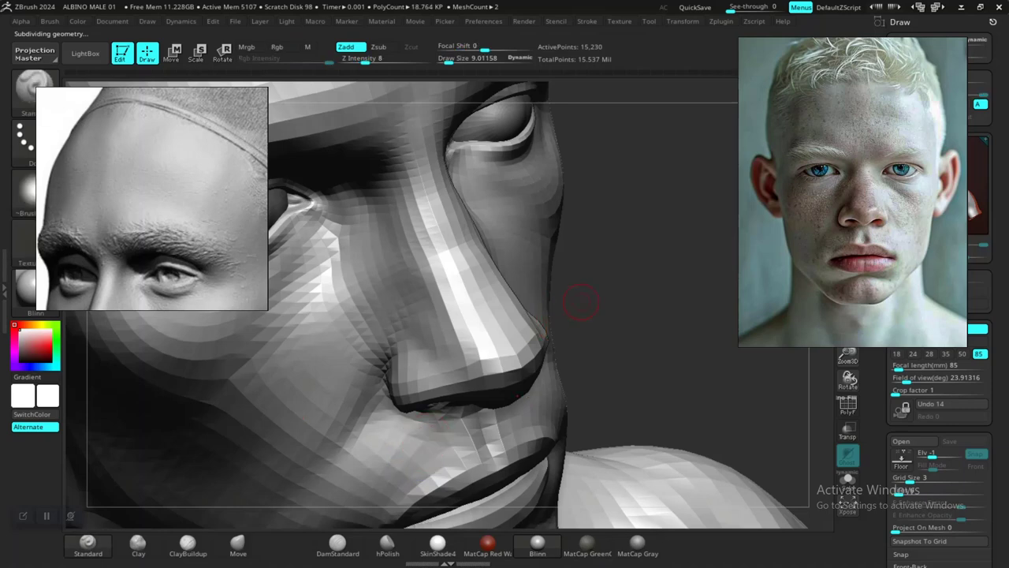
# Switch to the DamStandard brush with a draw size of about 23 and a Z intensity of 19.
pyautogui.moveTo(591, 302); pyautogui.dragTo(569, 304)
pyautogui.click(337, 542)
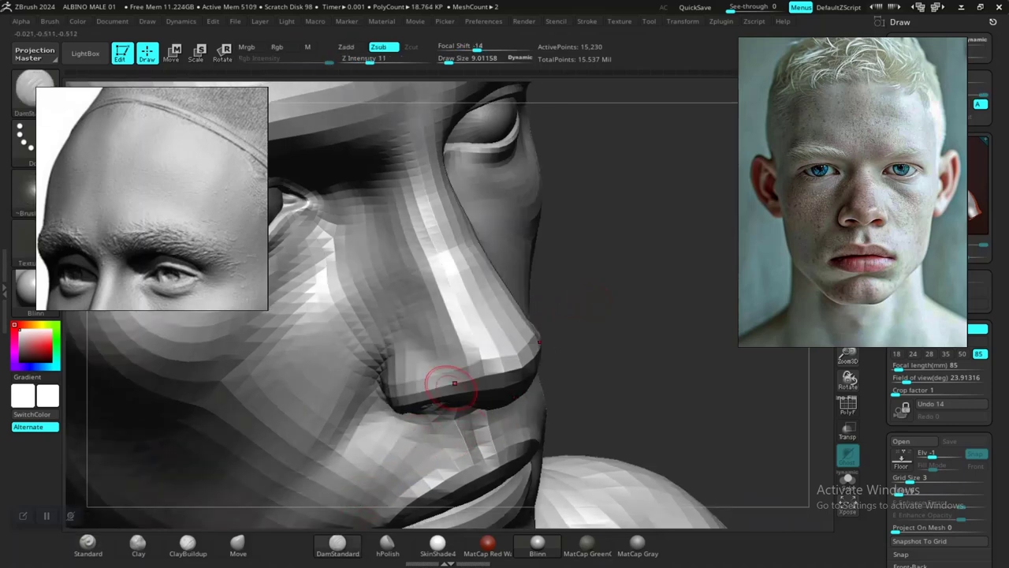
pyautogui.press('space')
pyautogui.moveTo(472, 337); pyautogui.dragTo(475, 337)
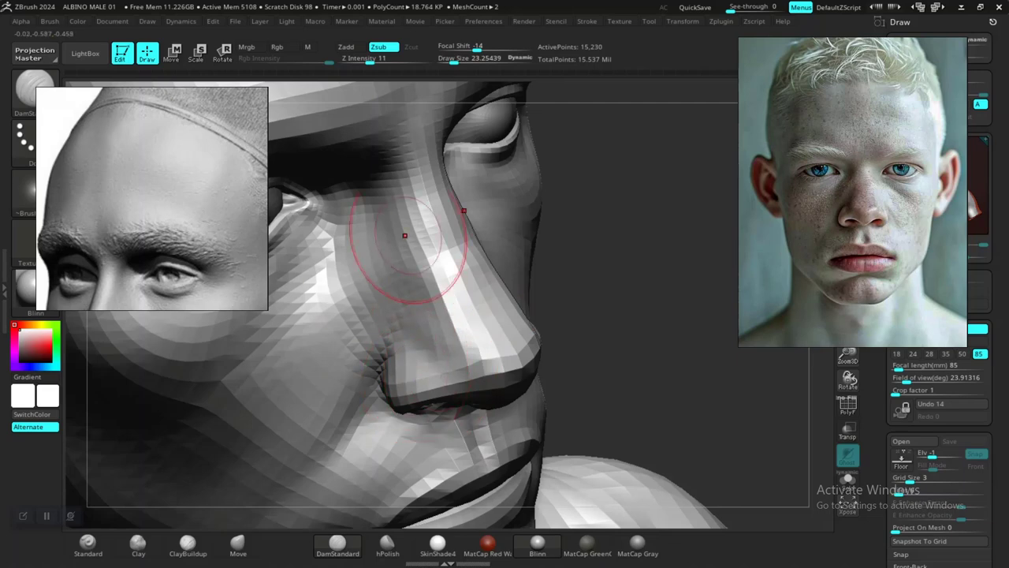
pyautogui.moveTo(370, 61); pyautogui.dragTo(379, 61)
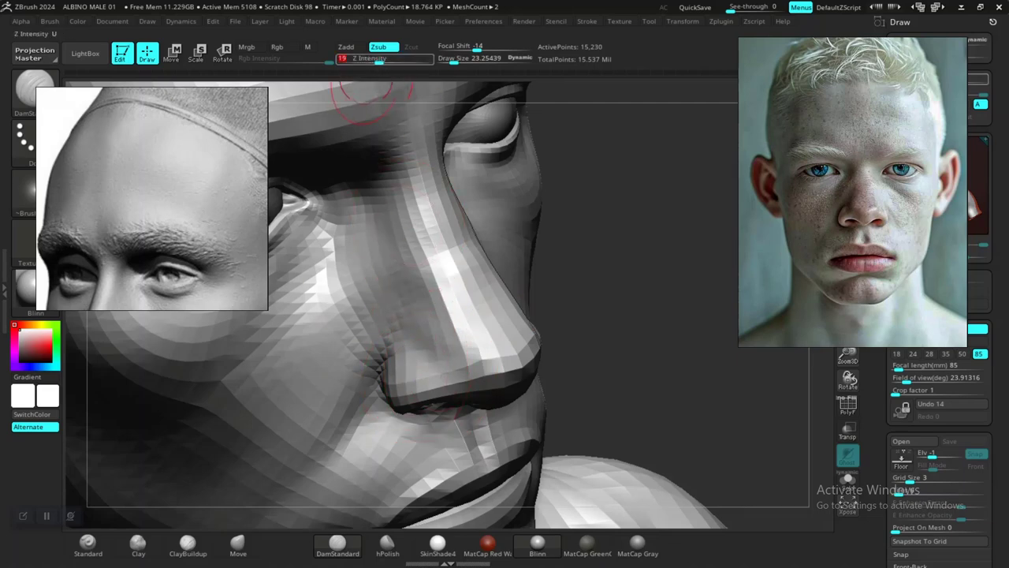
# Carve the crease above the nostril wing with the DamStandard brush, following the reference face.
pyautogui.moveTo(686, 273)
pyautogui.mouseDown()
pyautogui.moveTo(710, 275)
pyautogui.moveTo(675, 278)
pyautogui.mouseUp()
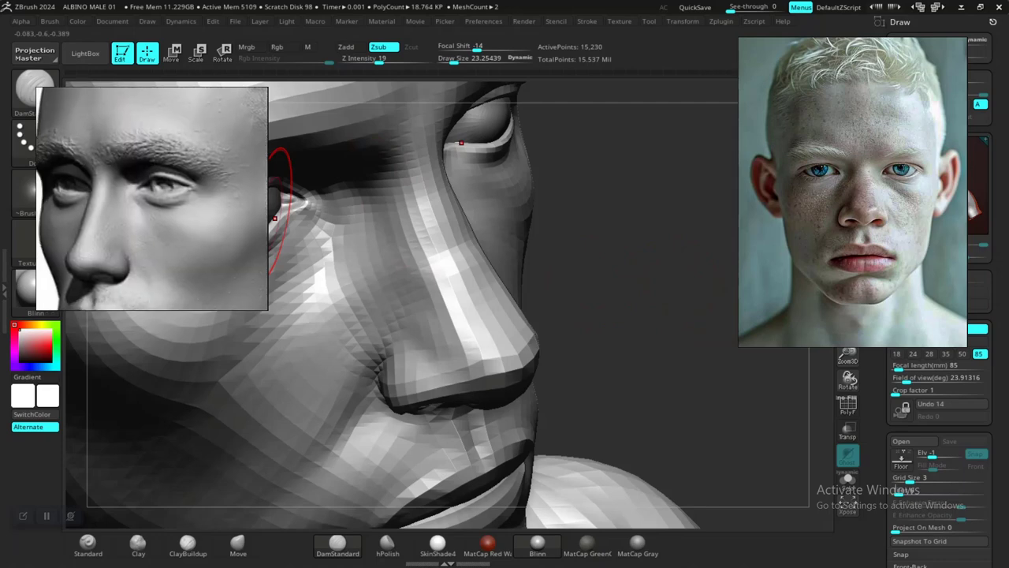
pyautogui.moveTo(596, 259); pyautogui.dragTo(626, 261)
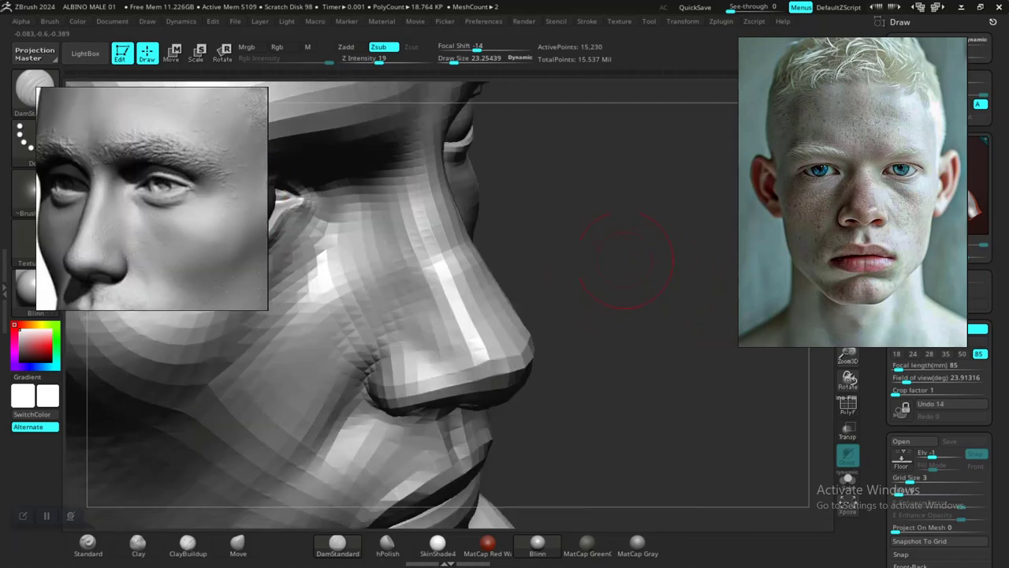
pyautogui.moveTo(630, 316)
pyautogui.keyDown('alt'); pyautogui.mouseDown()
pyautogui.moveTo(676, 237)
pyautogui.moveTo(657, 298)
pyautogui.mouseUp(); pyautogui.keyUp('alt')
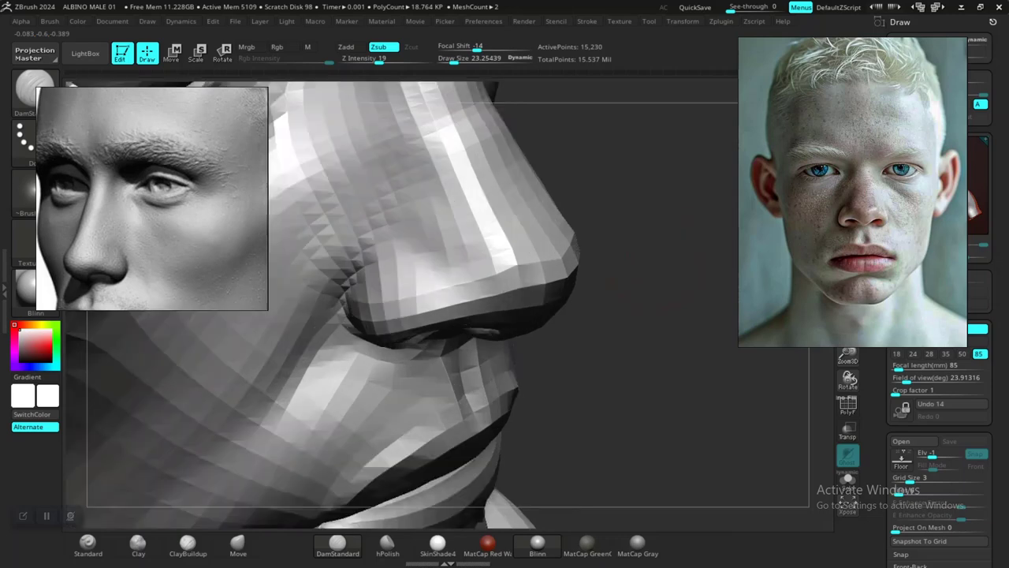
pyautogui.moveTo(428, 248); pyautogui.dragTo(382, 263)
pyautogui.keyDown('alt'); pyautogui.moveTo(664, 376); pyautogui.dragTo(654, 423); pyautogui.keyUp('alt')
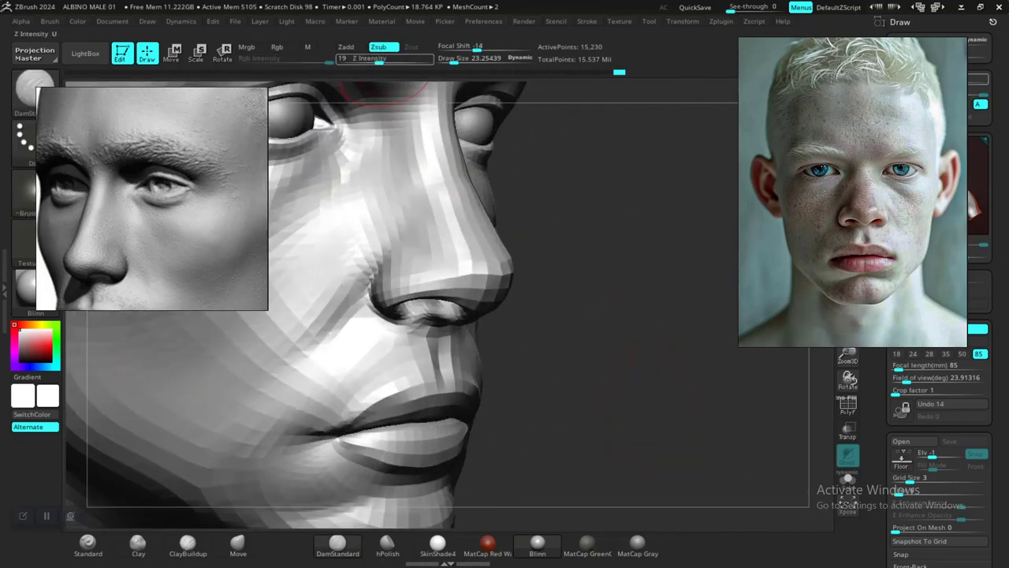
# Set the DamStandard brush to Z intensity 16 and draw size about 19, and check the nose from several angles.
pyautogui.moveTo(387, 59); pyautogui.dragTo(375, 58)
pyautogui.press('space')
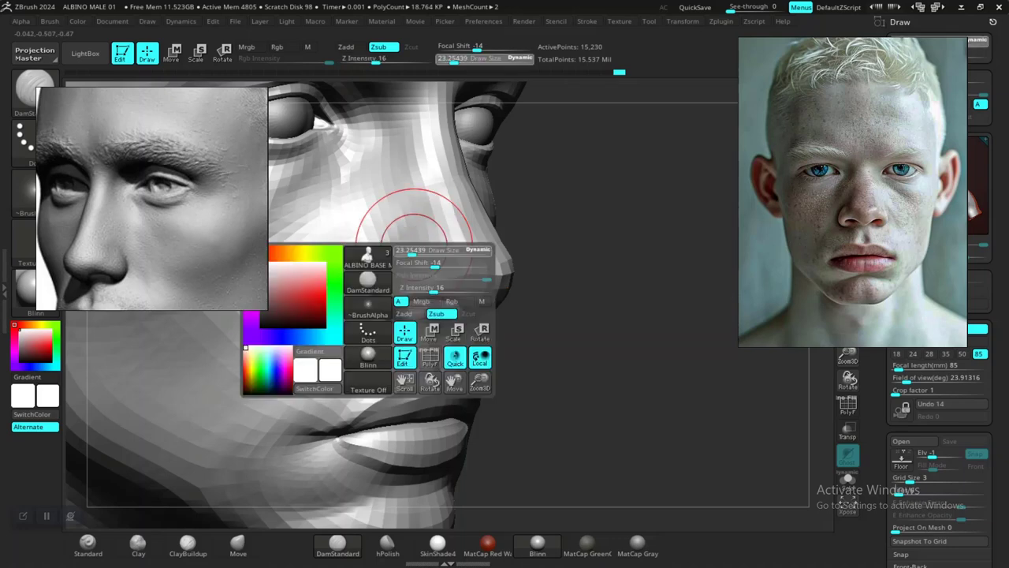
pyautogui.moveTo(412, 250); pyautogui.dragTo(410, 250)
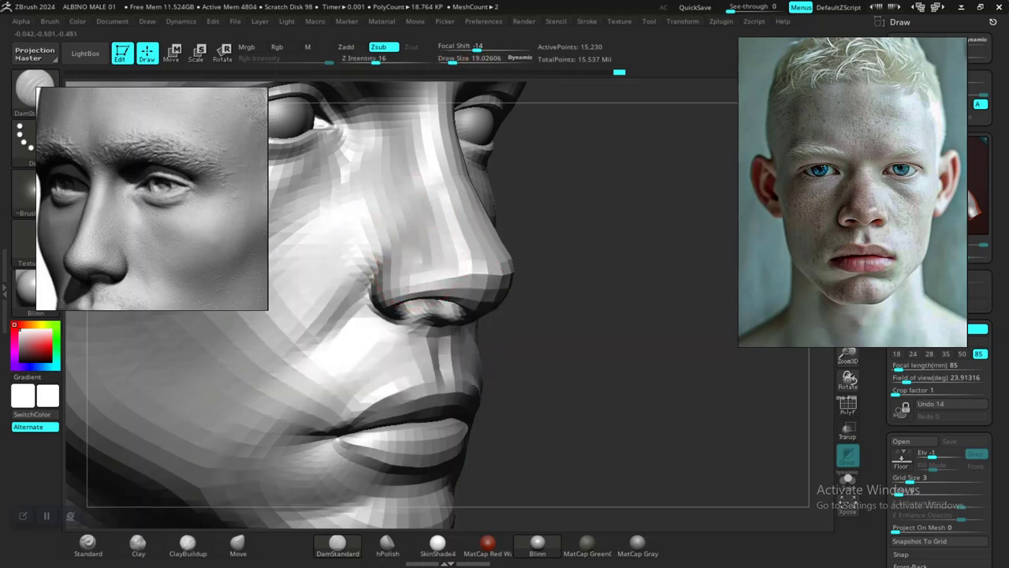
pyautogui.moveTo(583, 315)
pyautogui.keyDown('alt'); pyautogui.mouseDown()
pyautogui.moveTo(580, 205)
pyautogui.moveTo(473, 213)
pyautogui.moveTo(583, 217)
pyautogui.moveTo(536, 253)
pyautogui.mouseUp(); pyautogui.keyUp('alt')
pyautogui.moveTo(608, 326)
pyautogui.keyDown('alt'); pyautogui.mouseDown()
pyautogui.moveTo(673, 373)
pyautogui.moveTo(658, 386)
pyautogui.moveTo(662, 417)
pyautogui.moveTo(659, 382)
pyautogui.moveTo(662, 401)
pyautogui.moveTo(671, 376)
pyautogui.moveTo(774, 359)
pyautogui.mouseUp(); pyautogui.keyUp('alt')
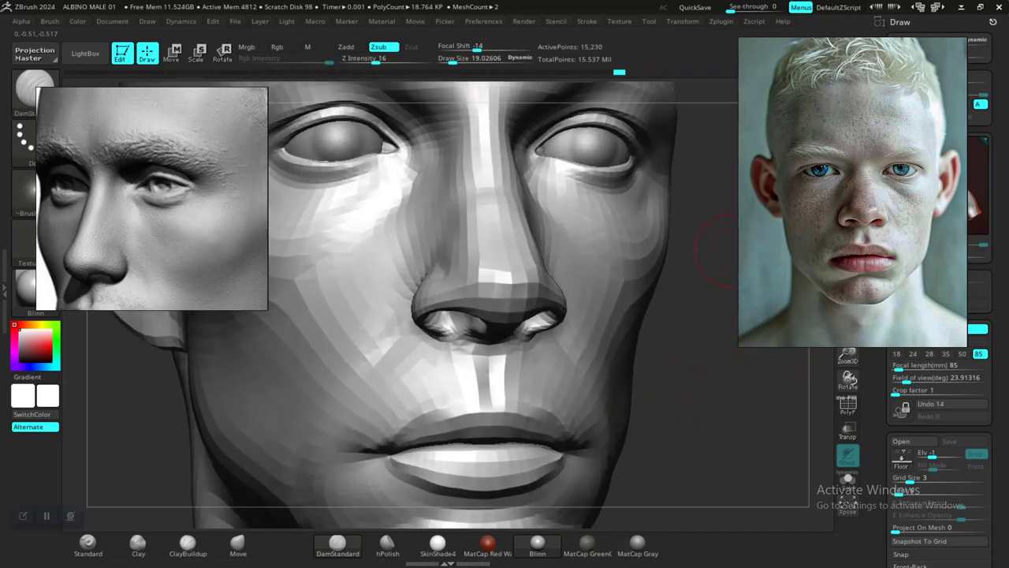
pyautogui.moveTo(667, 387); pyautogui.dragTo(706, 355)
pyautogui.moveTo(649, 338)
pyautogui.keyDown('alt'); pyautogui.mouseDown()
pyautogui.moveTo(604, 291)
pyautogui.moveTo(640, 329)
pyautogui.mouseUp(); pyautogui.keyUp('alt')
# Switch to the ClayBuildup brush with a draw size of about 38.6 and a Z intensity of 10.
pyautogui.press('space')
pyautogui.moveTo(426, 210); pyautogui.dragTo(436, 210)
pyautogui.moveTo(635, 272); pyautogui.dragTo(582, 272)
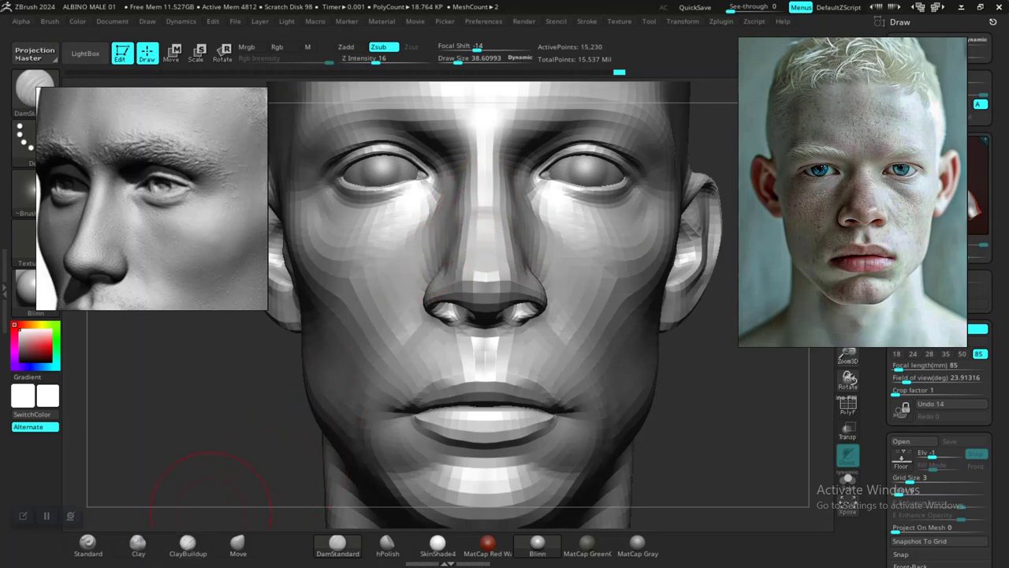
pyautogui.click(188, 544)
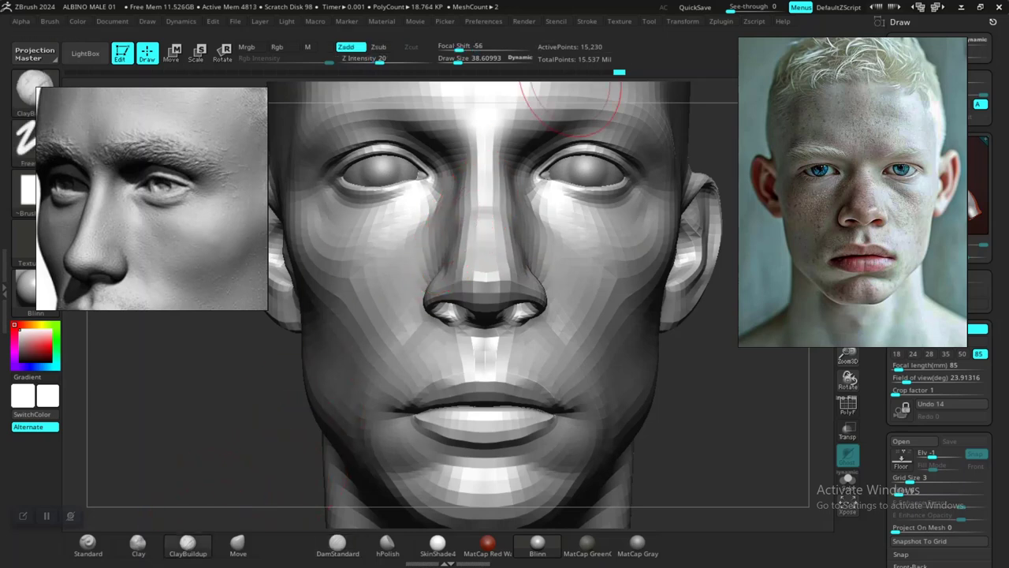
pyautogui.click(586, 22)
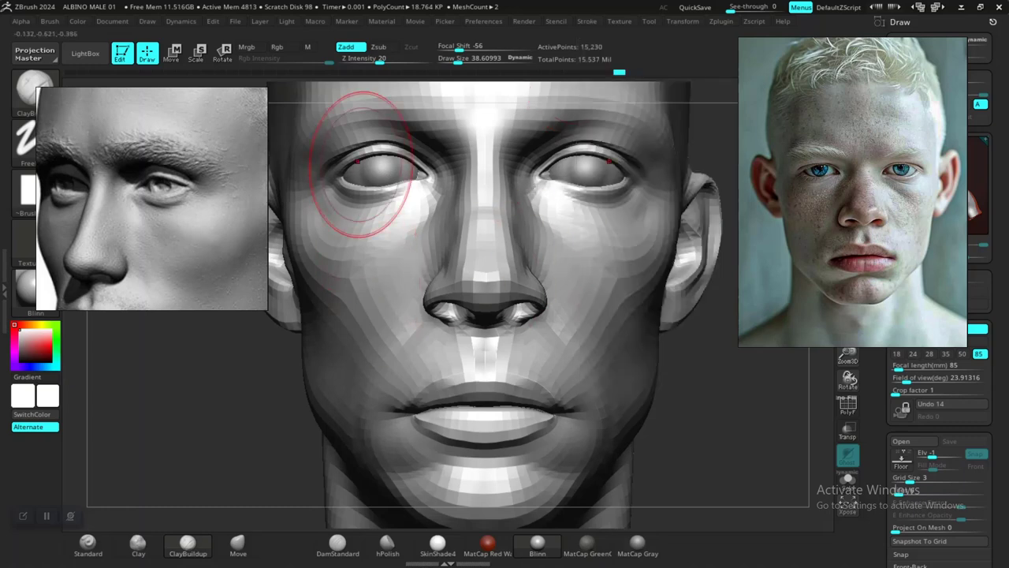
pyautogui.moveTo(378, 61); pyautogui.dragTo(369, 60)
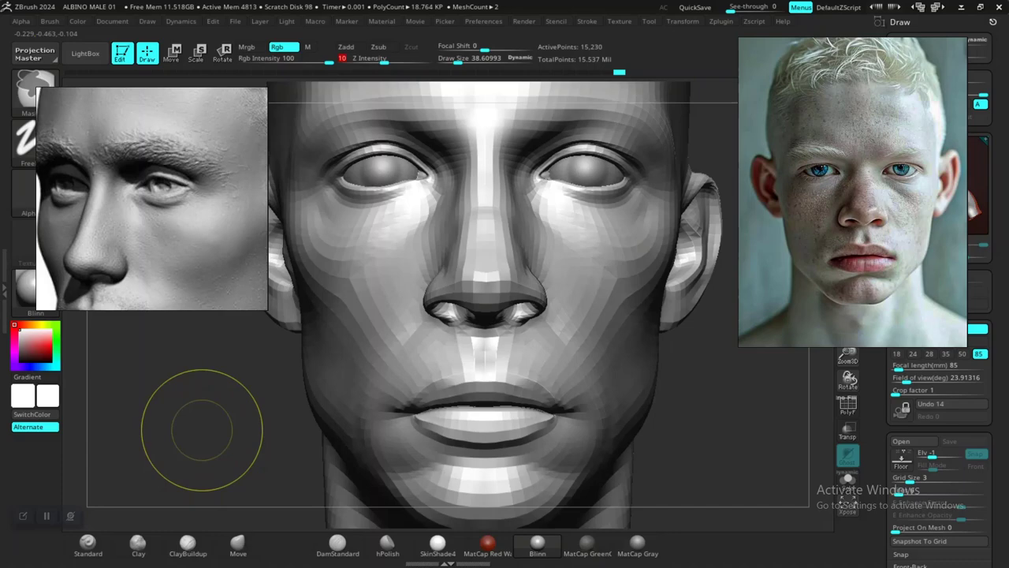
# Save the project over the existing ALBINO MALE 01 file.
pyautogui.hotkey('ctrl', 's')
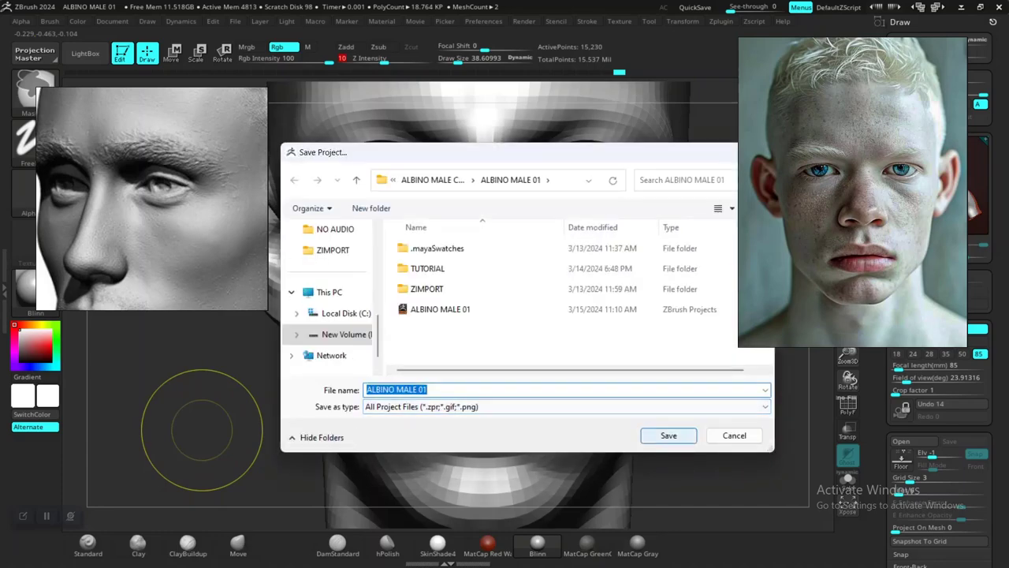
pyautogui.press('Return')
pyautogui.press('Left')
pyautogui.press('Return')
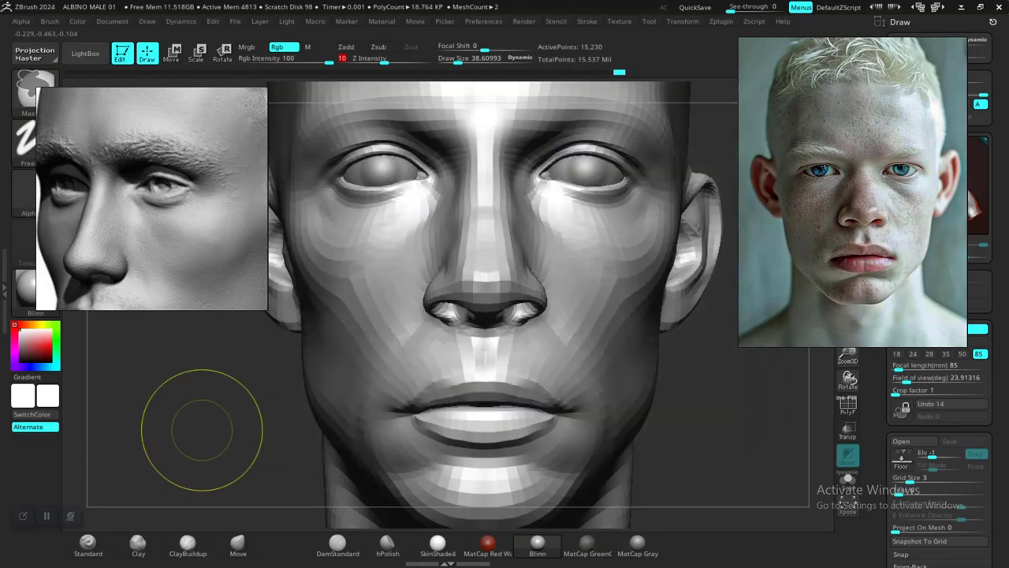
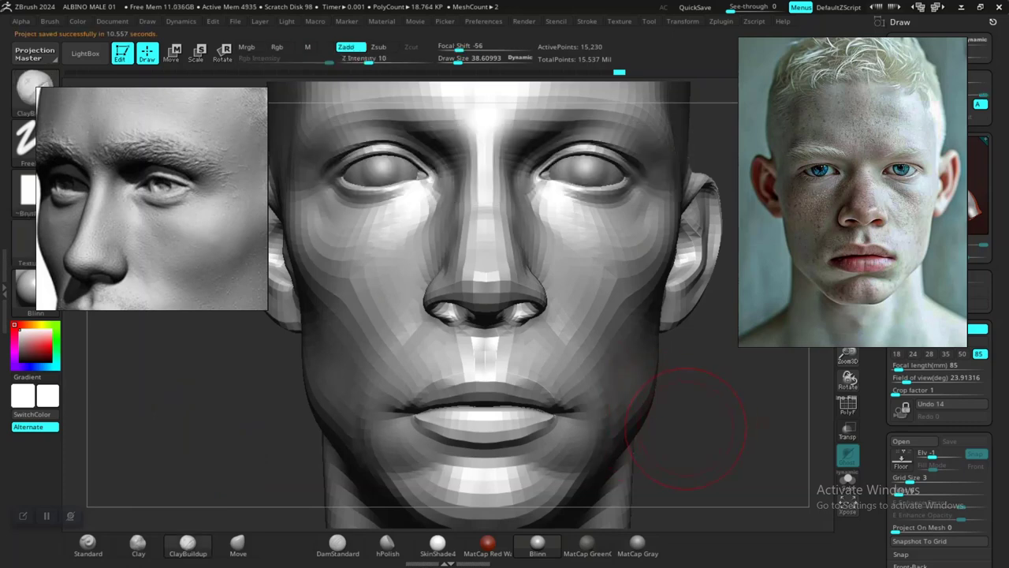
# Build up the side of the nose bridge above the nostril wing with the ClayBuildup brush.
pyautogui.moveTo(688, 428); pyautogui.dragTo(758, 411)
pyautogui.moveTo(679, 394)
pyautogui.keyDown('alt'); pyautogui.mouseDown()
pyautogui.moveTo(730, 424)
pyautogui.moveTo(696, 393)
pyautogui.moveTo(719, 421)
pyautogui.moveTo(600, 426)
pyautogui.mouseUp(); pyautogui.keyUp('alt')
pyautogui.moveTo(251, 446); pyautogui.dragTo(268, 442)
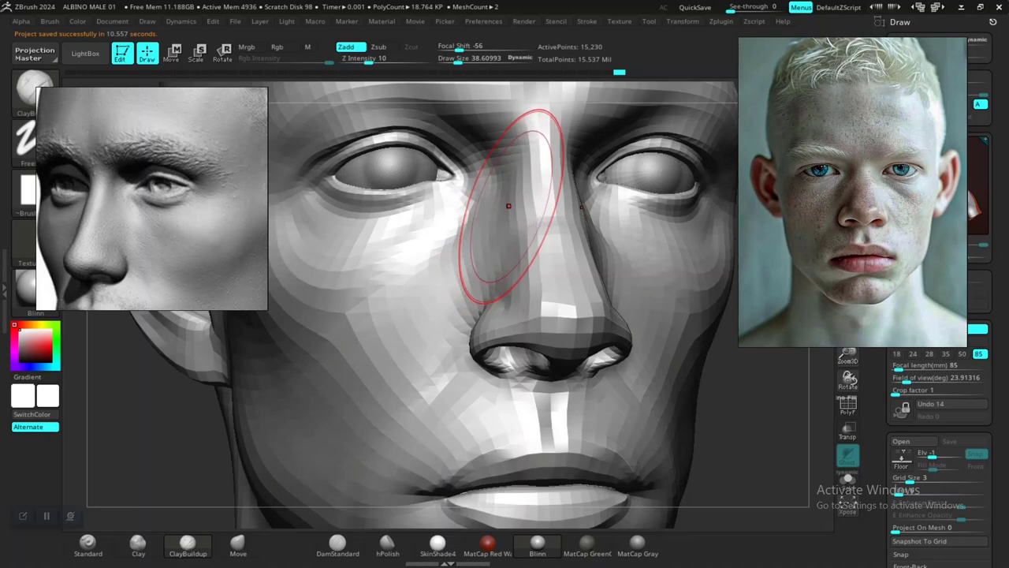
pyautogui.press('space')
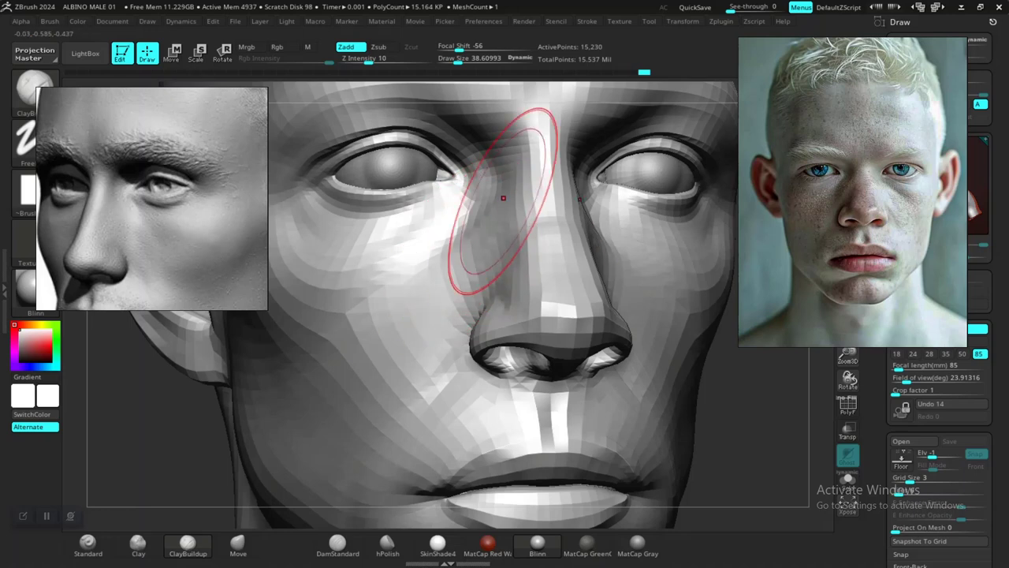
pyautogui.moveTo(502, 215); pyautogui.dragTo(483, 272)
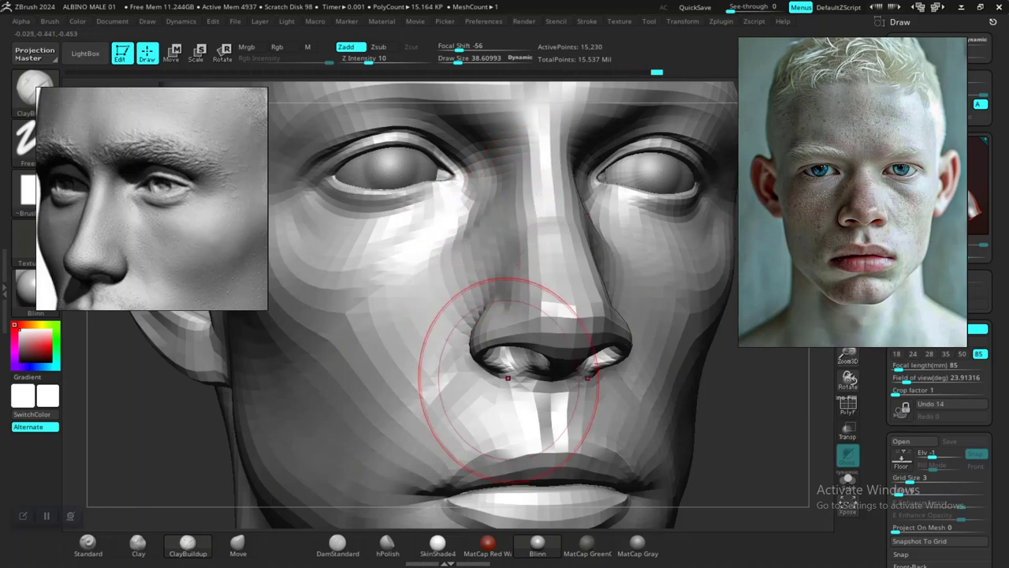
pyautogui.moveTo(747, 430)
pyautogui.keyDown('alt'); pyautogui.mouseDown()
pyautogui.moveTo(680, 390)
pyautogui.moveTo(684, 412)
pyautogui.mouseUp(); pyautogui.keyUp('alt')
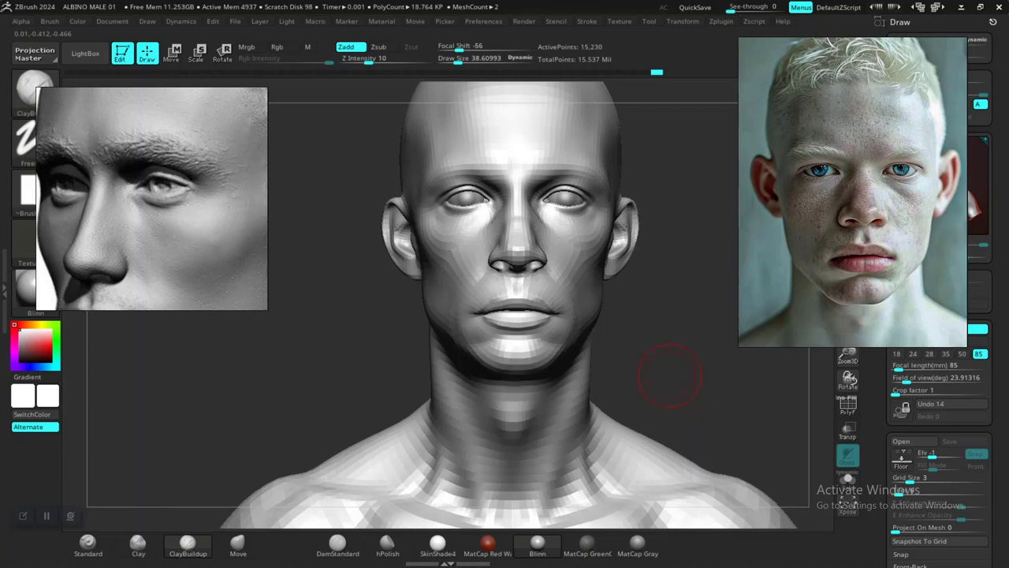
pyautogui.moveTo(669, 375)
pyautogui.keyDown('alt'); pyautogui.mouseDown()
pyautogui.moveTo(570, 417)
pyautogui.moveTo(696, 432)
pyautogui.moveTo(714, 451)
pyautogui.moveTo(731, 448)
pyautogui.moveTo(581, 418)
pyautogui.moveTo(755, 450)
pyautogui.moveTo(770, 395)
pyautogui.moveTo(781, 418)
pyautogui.mouseUp(); pyautogui.keyUp('alt')
# Smooth the side of the nose at a draw size of about 17, and set the ClayBuildup draw size to about 25.5.
pyautogui.press('space')
pyautogui.moveTo(407, 242); pyautogui.dragTo(398, 241)
pyautogui.press('shift')
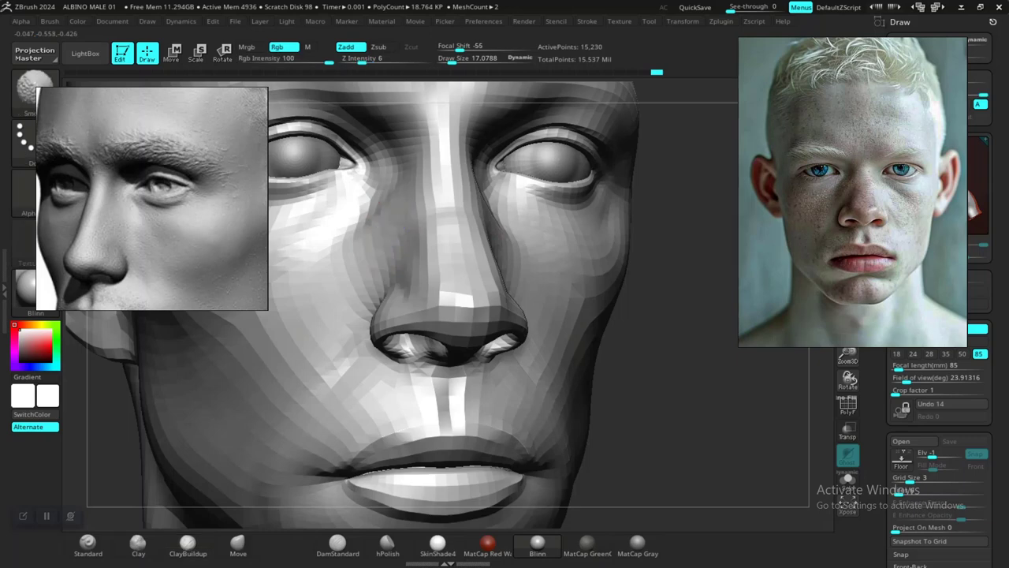
pyautogui.moveTo(642, 386)
pyautogui.keyDown('alt'); pyautogui.mouseDown()
pyautogui.moveTo(607, 332)
pyautogui.moveTo(592, 335)
pyautogui.moveTo(622, 348)
pyautogui.moveTo(622, 372)
pyautogui.moveTo(622, 346)
pyautogui.moveTo(645, 343)
pyautogui.moveTo(645, 361)
pyautogui.moveTo(645, 342)
pyautogui.moveTo(649, 373)
pyautogui.moveTo(671, 331)
pyautogui.moveTo(654, 381)
pyautogui.moveTo(658, 362)
pyautogui.moveTo(646, 367)
pyautogui.moveTo(651, 378)
pyautogui.moveTo(661, 346)
pyautogui.moveTo(646, 339)
pyautogui.moveTo(660, 342)
pyautogui.moveTo(669, 364)
pyautogui.moveTo(684, 359)
pyautogui.moveTo(679, 348)
pyautogui.moveTo(726, 349)
pyautogui.moveTo(698, 352)
pyautogui.moveTo(568, 270)
pyautogui.moveTo(655, 448)
pyautogui.moveTo(655, 385)
pyautogui.moveTo(722, 383)
pyautogui.moveTo(694, 385)
pyautogui.moveTo(670, 343)
pyautogui.moveTo(674, 358)
pyautogui.mouseUp(); pyautogui.keyUp('alt')
pyautogui.press('space')
pyautogui.moveTo(532, 329); pyautogui.dragTo(538, 330)
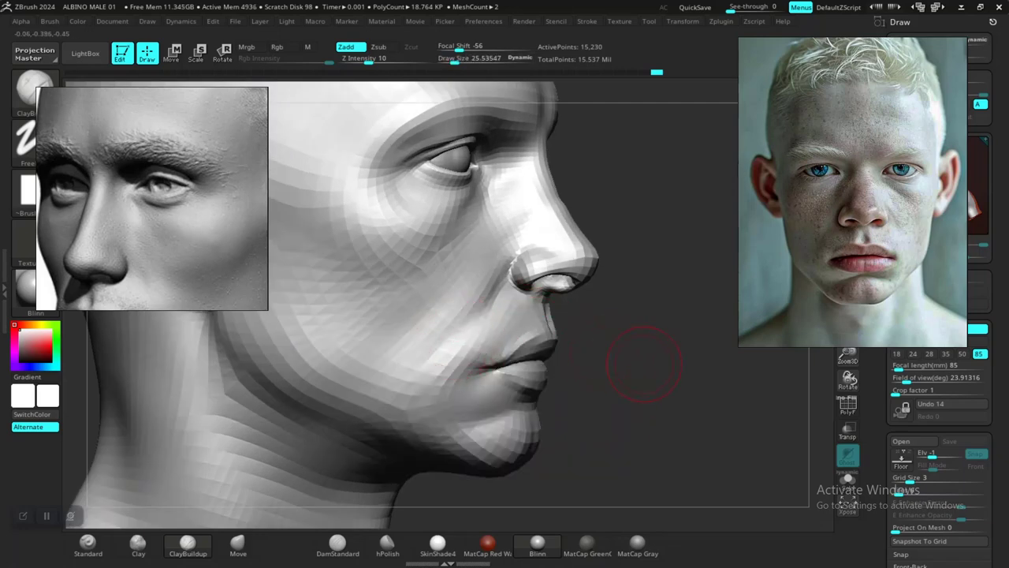
# Switch the display material to MatCap Gray and inspect the mouth, chin and jaw from several angles.
pyautogui.moveTo(674, 395)
pyautogui.mouseDown()
pyautogui.moveTo(654, 306)
pyautogui.moveTo(621, 371)
pyautogui.mouseUp()
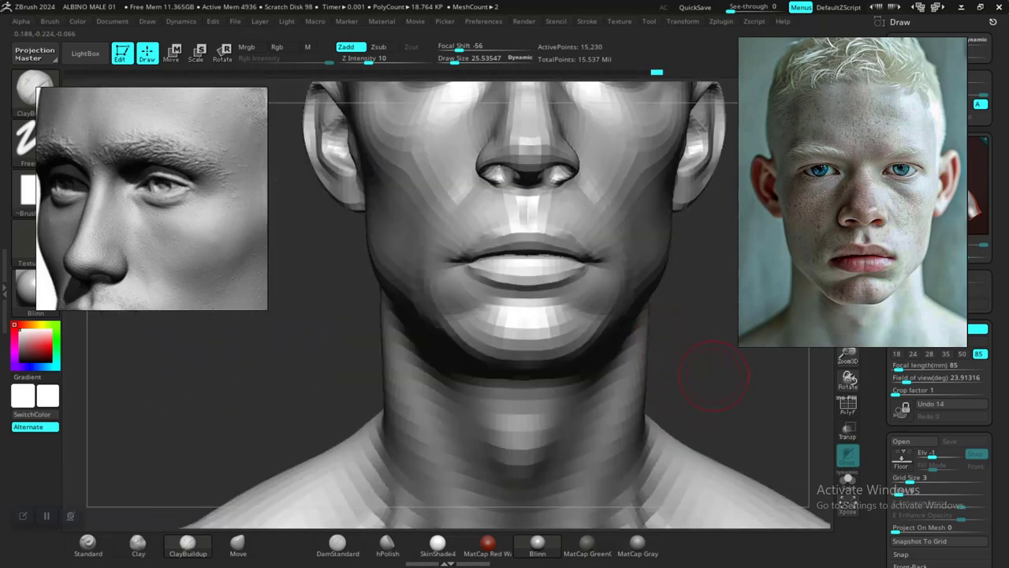
pyautogui.keyDown('alt'); pyautogui.moveTo(713, 376); pyautogui.dragTo(617, 435); pyautogui.keyUp('alt')
pyautogui.click(637, 544)
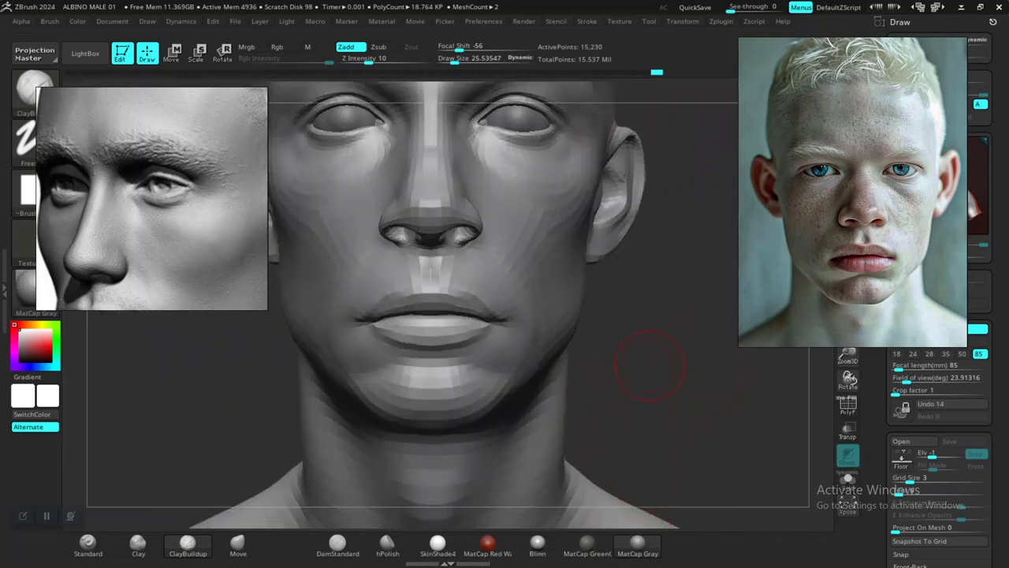
pyautogui.moveTo(635, 362); pyautogui.dragTo(682, 339)
pyautogui.moveTo(669, 378)
pyautogui.mouseDown()
pyautogui.moveTo(704, 369)
pyautogui.moveTo(663, 390)
pyautogui.moveTo(669, 412)
pyautogui.moveTo(674, 389)
pyautogui.moveTo(675, 415)
pyautogui.moveTo(672, 316)
pyautogui.moveTo(686, 427)
pyautogui.moveTo(675, 438)
pyautogui.mouseUp()
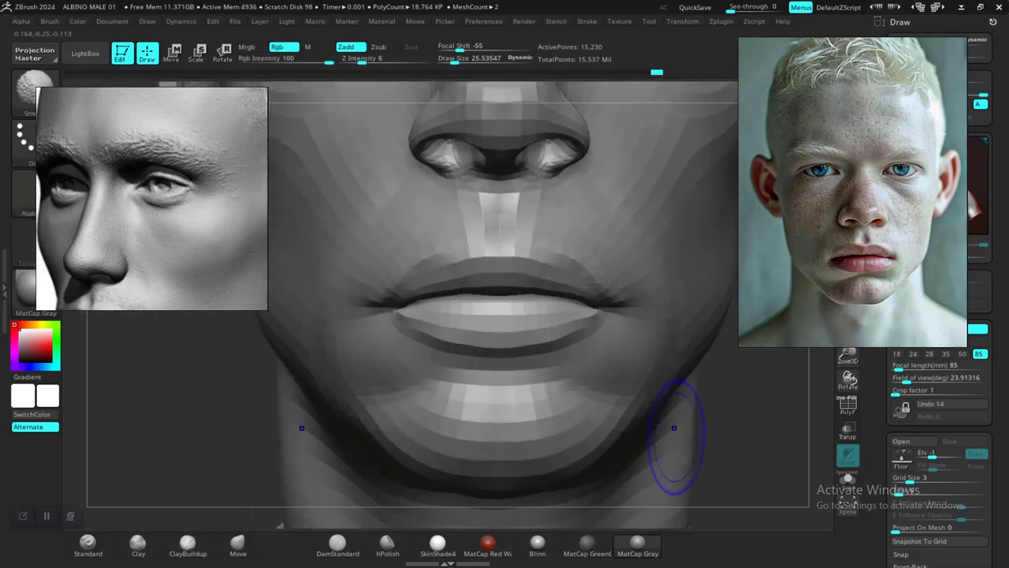
pyautogui.keyDown('alt'); pyautogui.moveTo(758, 429); pyautogui.dragTo(733, 391); pyautogui.keyUp('alt')
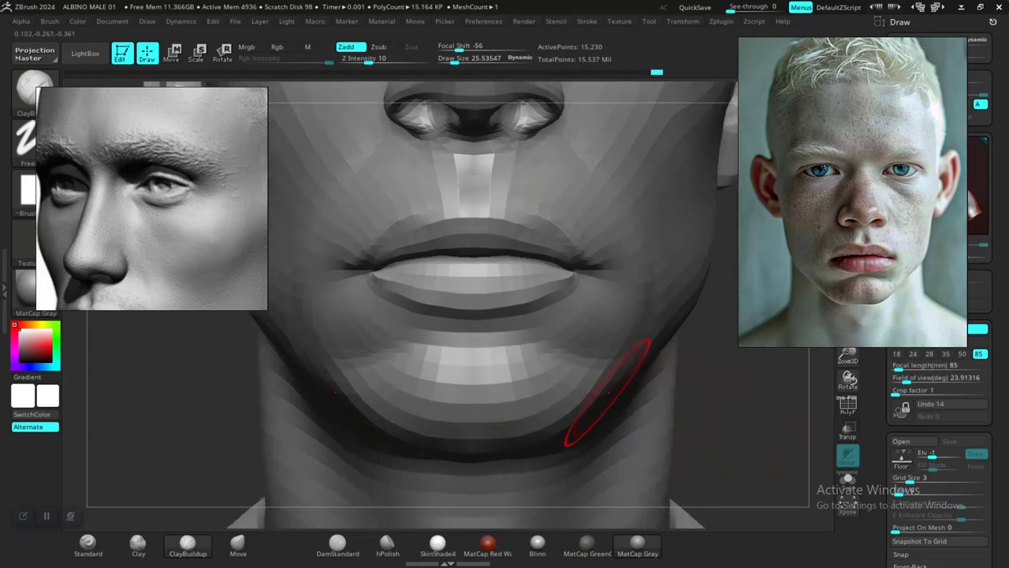
pyautogui.moveTo(735, 407)
pyautogui.mouseDown()
pyautogui.moveTo(725, 403)
pyautogui.moveTo(763, 383)
pyautogui.moveTo(765, 361)
pyautogui.moveTo(741, 422)
pyautogui.mouseUp()
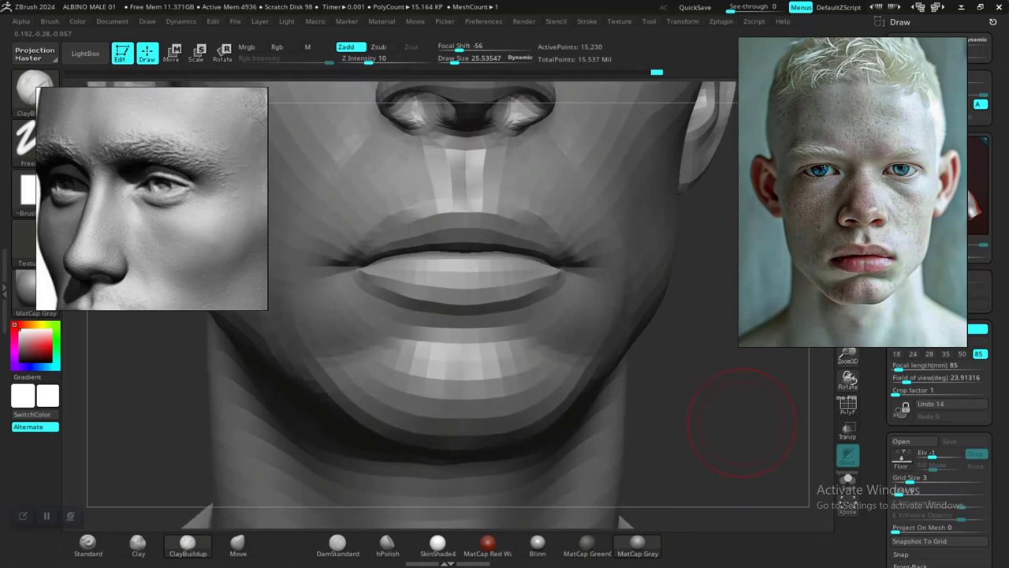
# Carve the fold between the lower lip and chin with the DamStandard brush at a draw size of about 15.2.
pyautogui.click(339, 545)
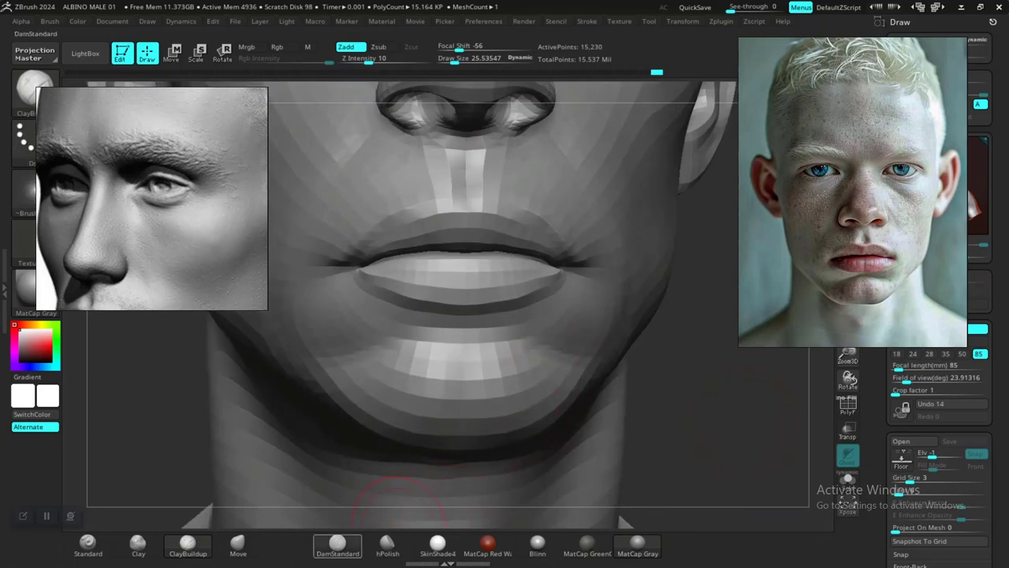
pyautogui.moveTo(685, 409); pyautogui.dragTo(628, 393)
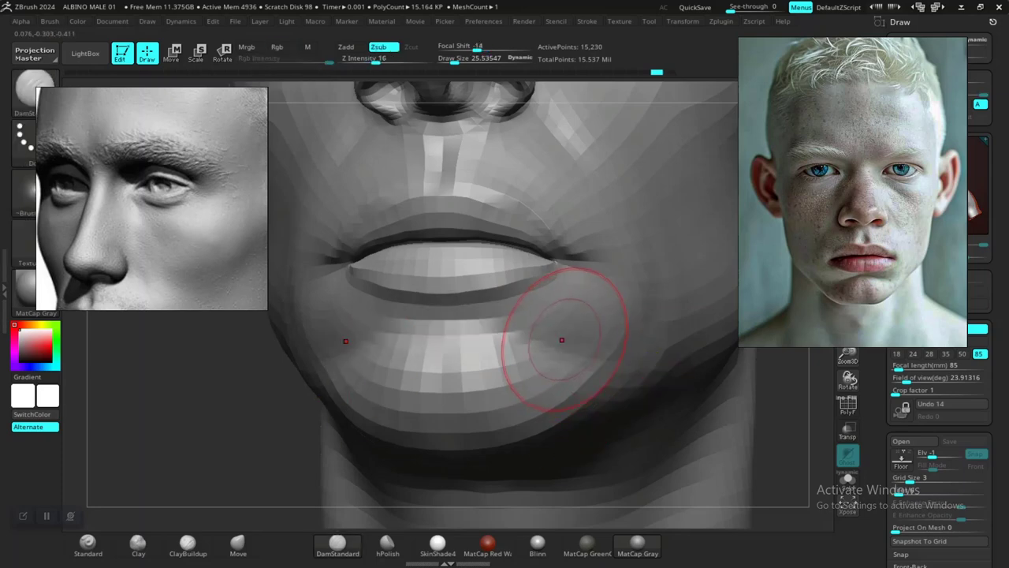
pyautogui.press('space')
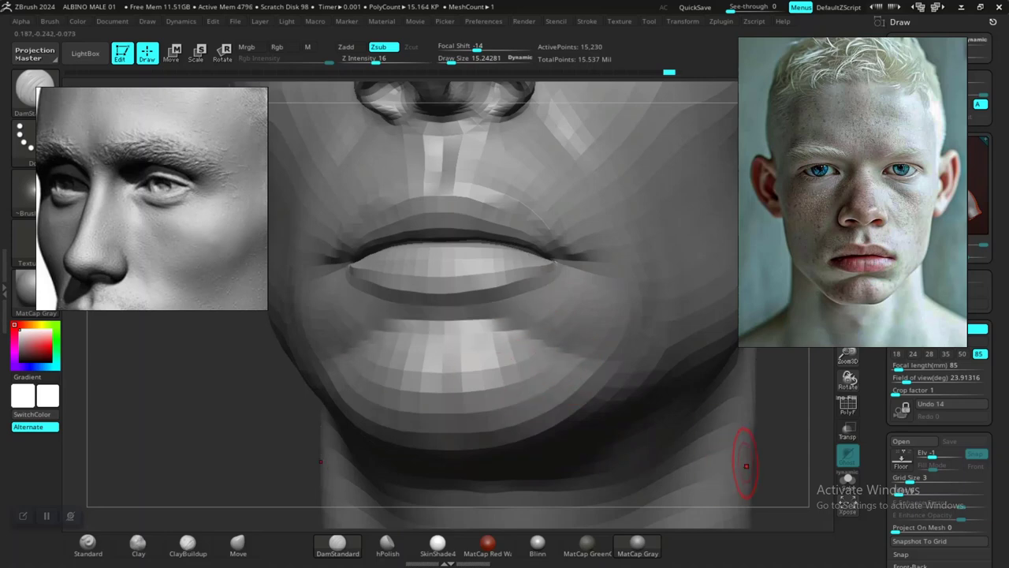
pyautogui.keyDown('alt'); pyautogui.moveTo(802, 434); pyautogui.dragTo(690, 392); pyautogui.keyUp('alt')
pyautogui.keyDown('alt'); pyautogui.moveTo(725, 445); pyautogui.dragTo(672, 387); pyautogui.keyUp('alt')
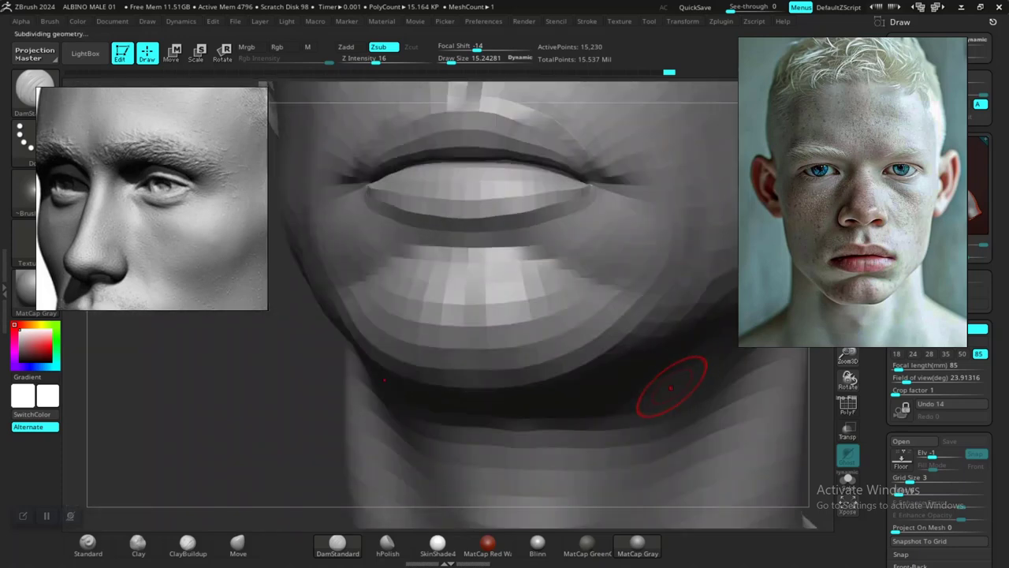
# Raise the head mesh by one subdivision level and deepen the crease along the chin's upper edge with DamStandard.
pyautogui.press('d')
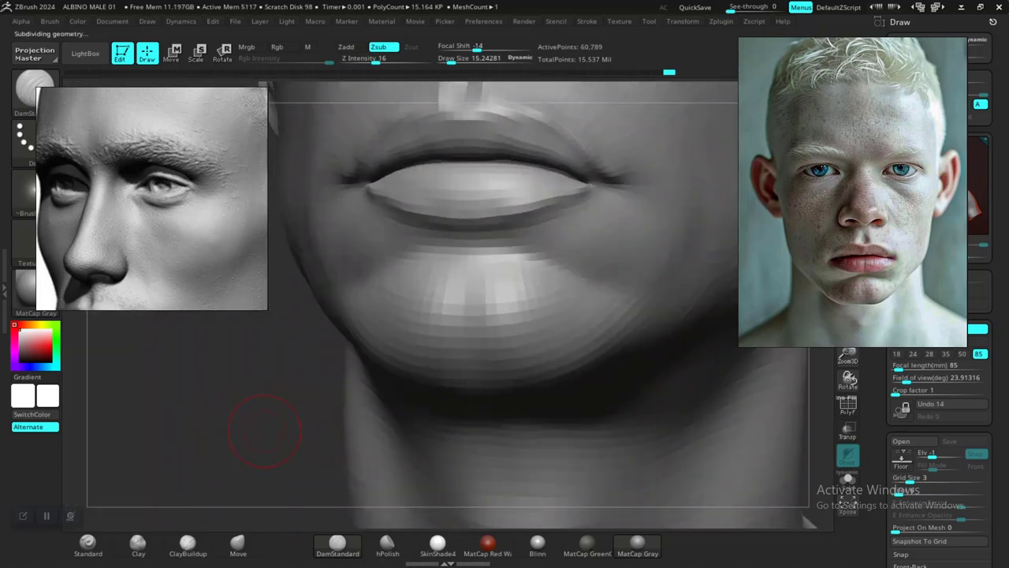
pyautogui.keyDown('alt'); pyautogui.moveTo(264, 431); pyautogui.dragTo(355, 370); pyautogui.keyUp('alt')
pyautogui.moveTo(662, 386)
pyautogui.mouseDown()
pyautogui.moveTo(697, 347)
pyautogui.moveTo(697, 285)
pyautogui.moveTo(670, 387)
pyautogui.mouseUp()
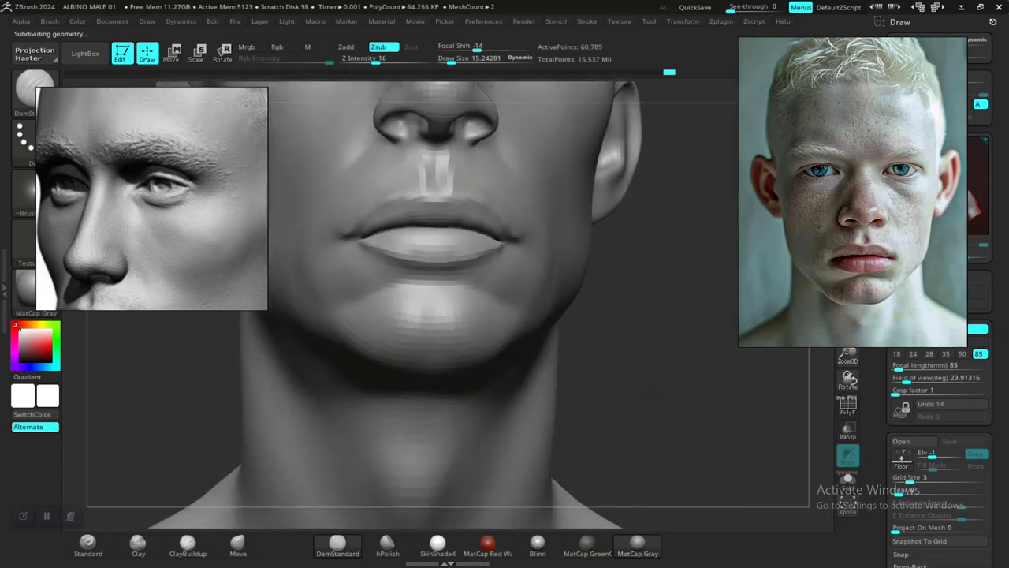
pyautogui.moveTo(615, 364); pyautogui.dragTo(640, 378)
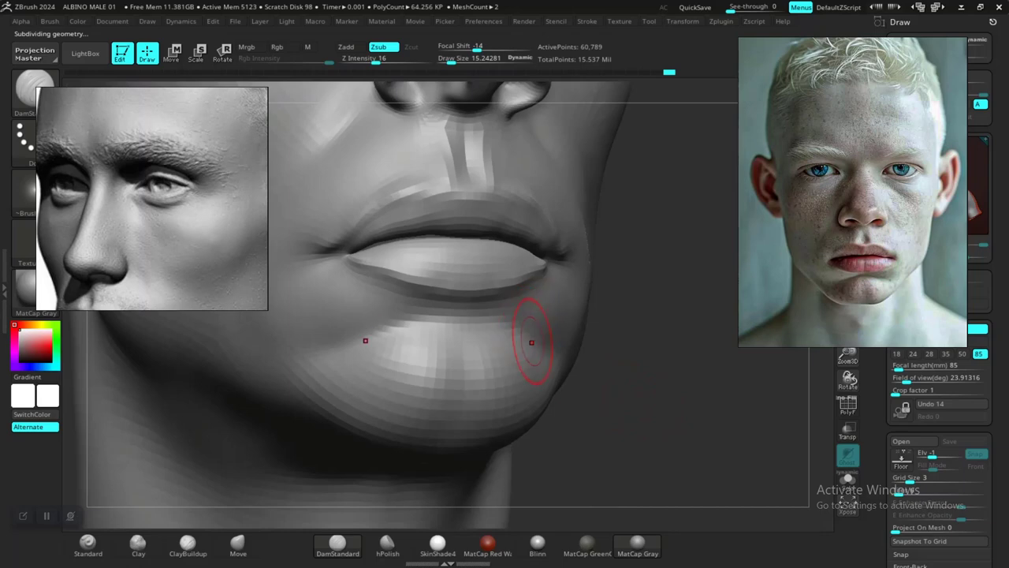
pyautogui.moveTo(474, 317); pyautogui.dragTo(401, 325)
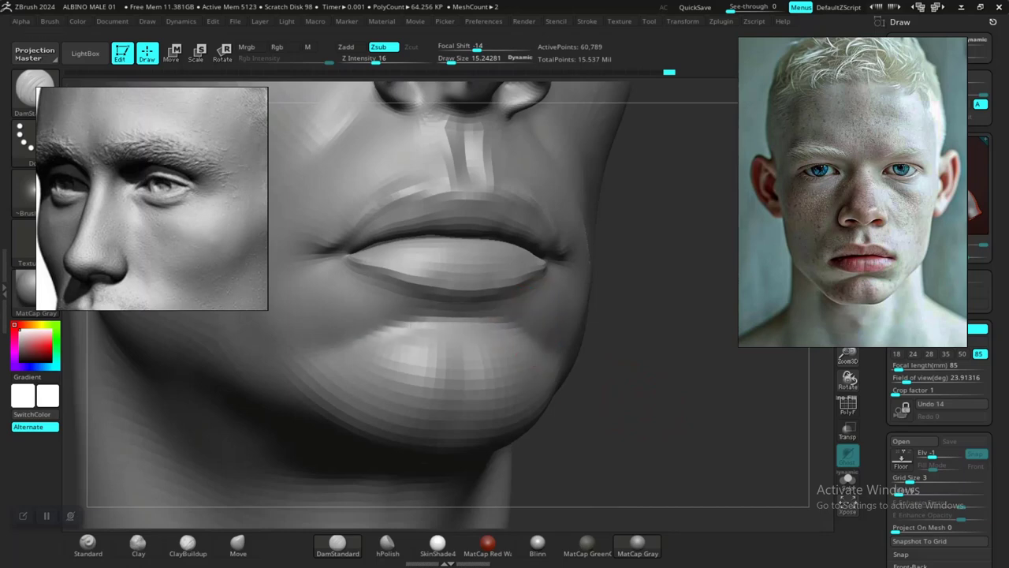
pyautogui.keyDown('alt'); pyautogui.moveTo(646, 395); pyautogui.dragTo(662, 327); pyautogui.keyUp('alt')
pyautogui.moveTo(709, 370); pyautogui.dragTo(670, 379)
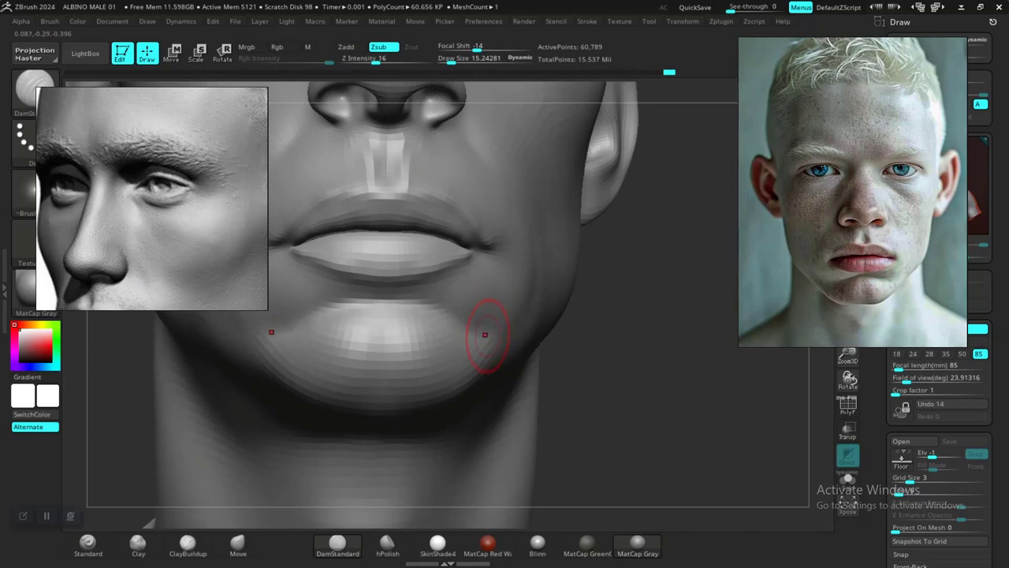
# Sharpen the crease along the chin's upper edge with the Pinch brush at a draw size of about 27.2.
pyautogui.press('b')
pyautogui.press('p')
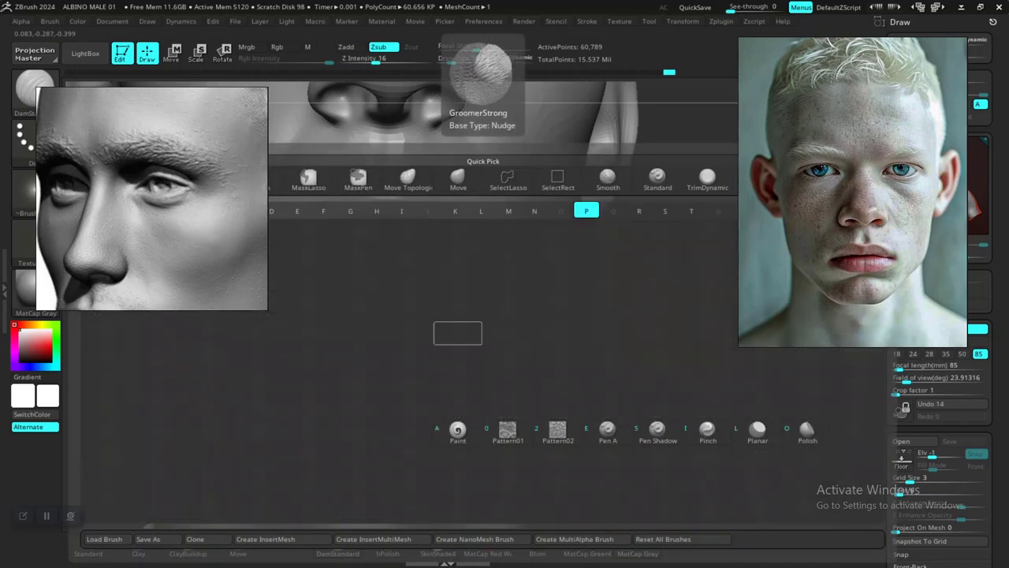
pyautogui.press('i')
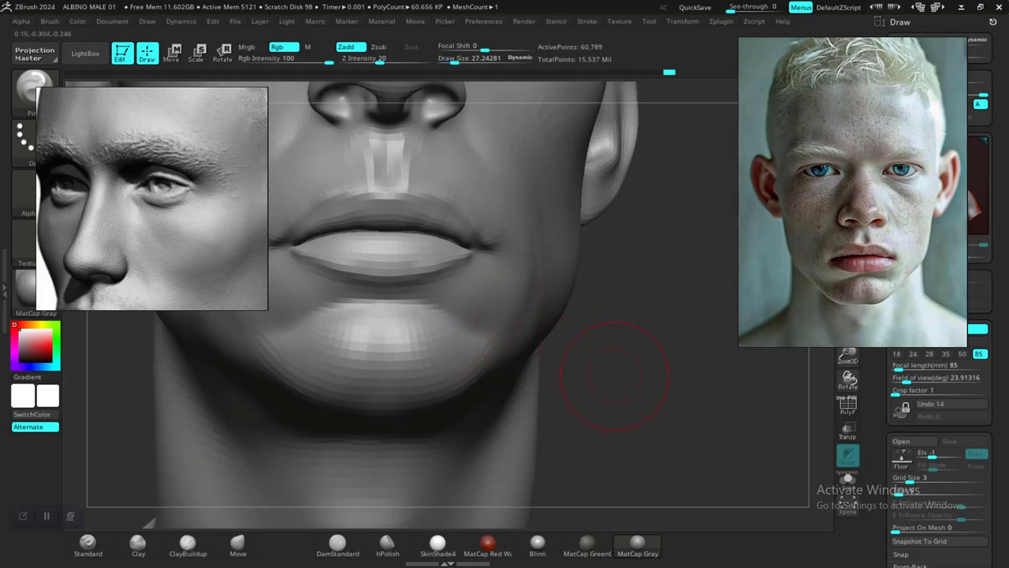
pyautogui.moveTo(615, 376); pyautogui.dragTo(564, 368)
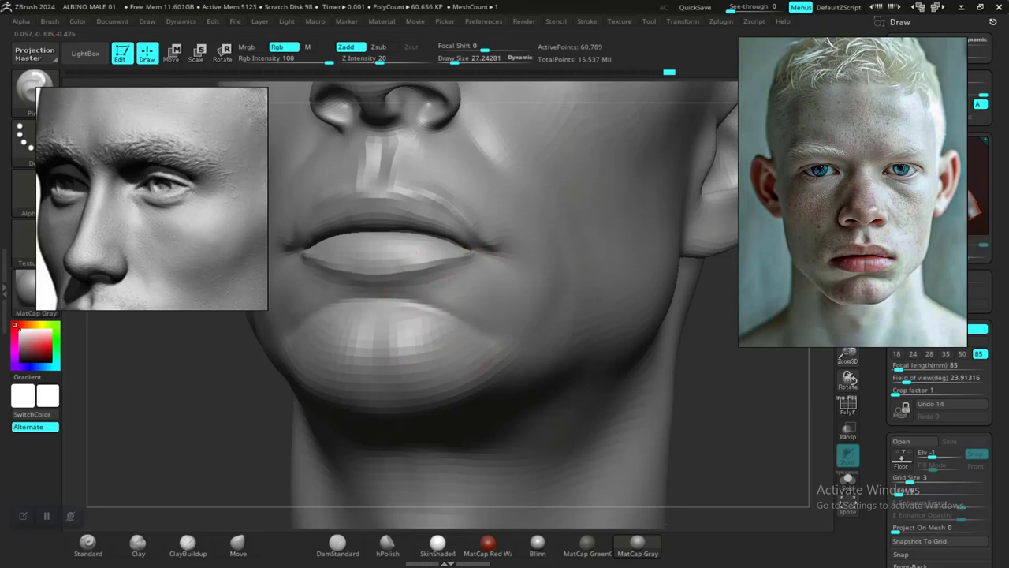
pyautogui.keyDown('alt'); pyautogui.moveTo(721, 412); pyautogui.dragTo(685, 347); pyautogui.keyUp('alt')
pyautogui.moveTo(556, 356); pyautogui.dragTo(602, 354)
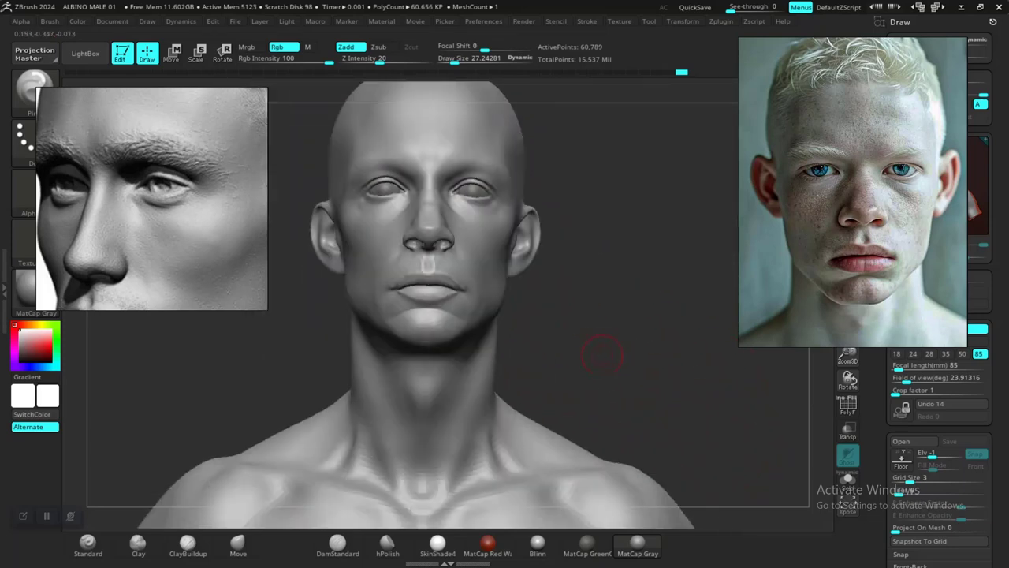
# Carve a vertical groove down the middle of the chin with the DamStandard brush at a draw size of about 27.2.
pyautogui.keyDown('alt'); pyautogui.moveTo(605, 316); pyautogui.dragTo(660, 434); pyautogui.keyUp('alt')
pyautogui.keyDown('alt'); pyautogui.moveTo(658, 375); pyautogui.dragTo(646, 350); pyautogui.keyUp('alt')
pyautogui.moveTo(776, 335)
pyautogui.keyDown('alt'); pyautogui.mouseDown()
pyautogui.moveTo(788, 353)
pyautogui.moveTo(768, 348)
pyautogui.mouseUp(); pyautogui.keyUp('alt')
pyautogui.press('b')
pyautogui.press('d')
pyautogui.press('s')
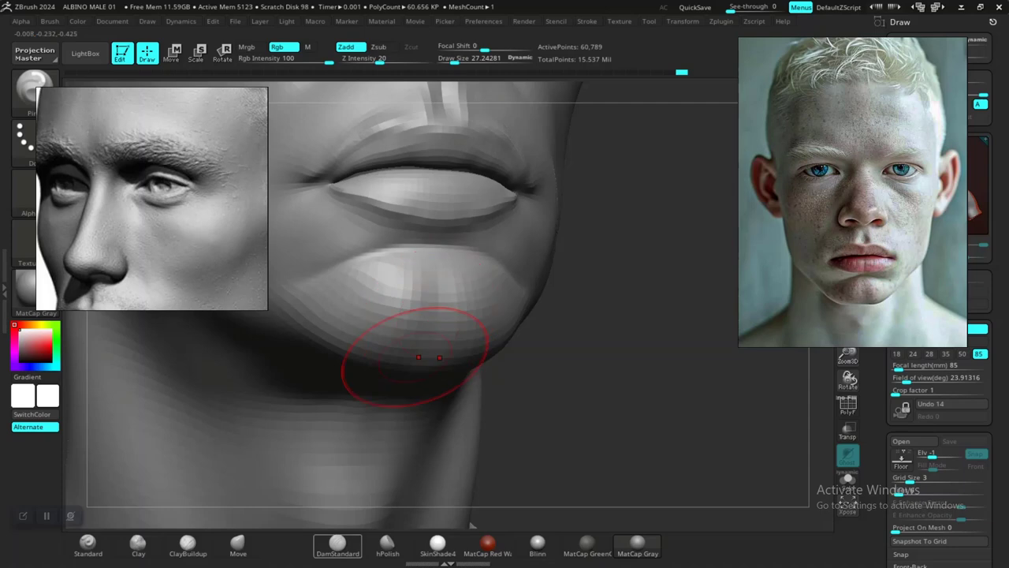
pyautogui.moveTo(570, 438); pyautogui.dragTo(548, 438)
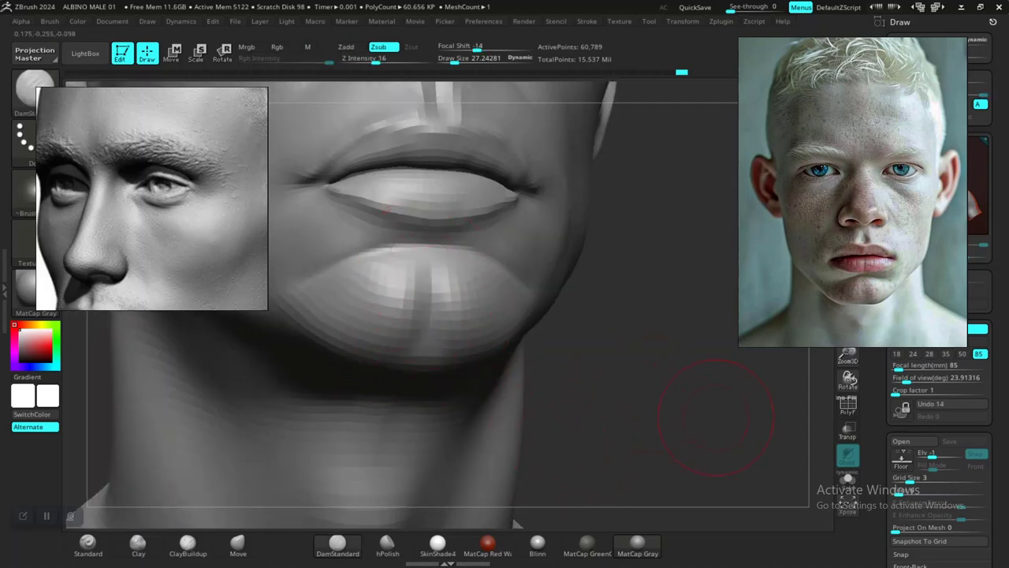
# Extend the central groove to the underside of the chin with DamStandard at a draw size of about 15.2.
pyautogui.keyDown('alt'); pyautogui.moveTo(715, 417); pyautogui.dragTo(592, 335); pyautogui.keyUp('alt')
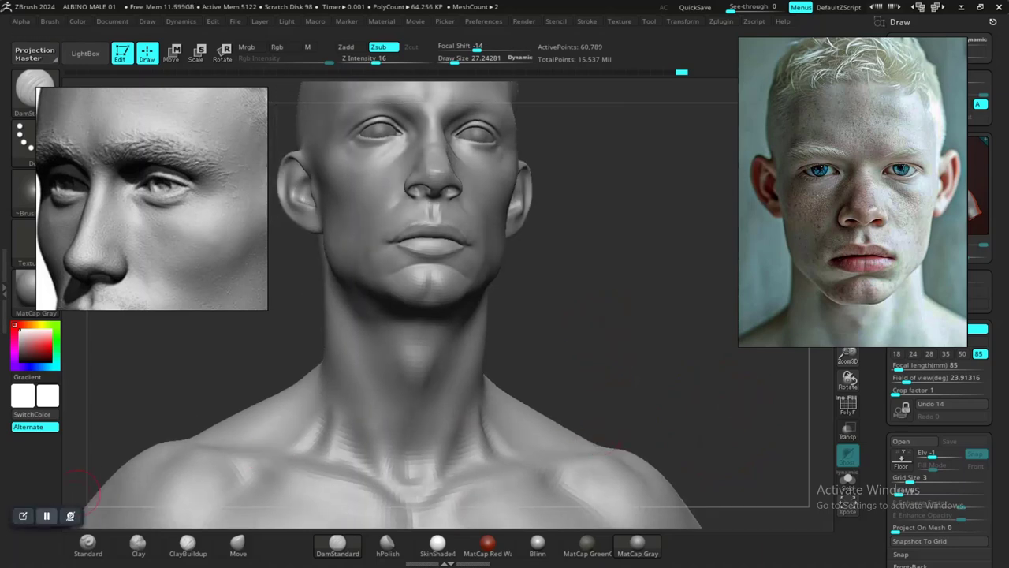
pyautogui.moveTo(677, 331)
pyautogui.mouseDown()
pyautogui.moveTo(644, 320)
pyautogui.moveTo(622, 399)
pyautogui.moveTo(646, 352)
pyautogui.moveTo(690, 448)
pyautogui.moveTo(686, 371)
pyautogui.moveTo(678, 399)
pyautogui.moveTo(650, 403)
pyautogui.moveTo(697, 400)
pyautogui.mouseUp()
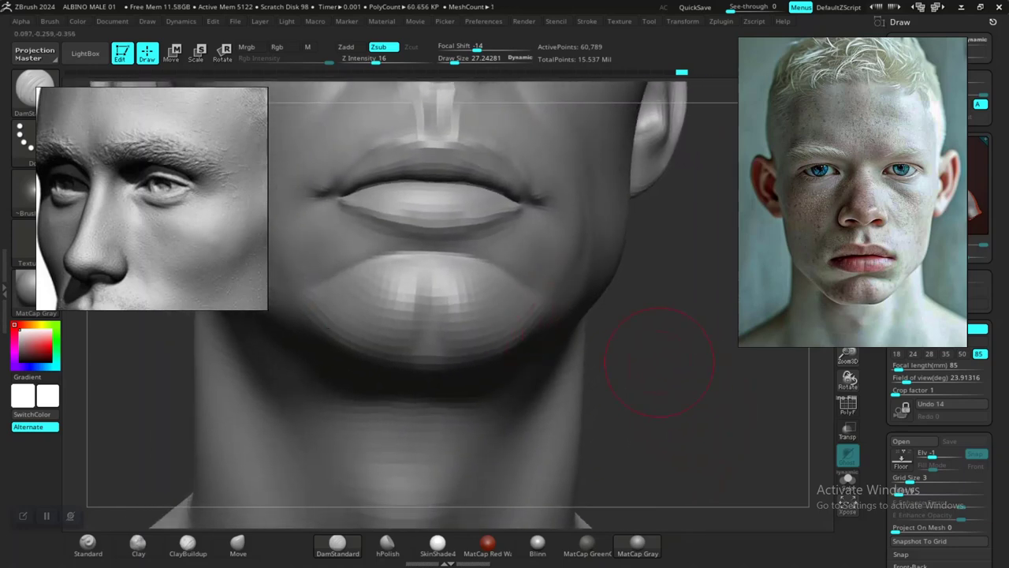
pyautogui.moveTo(659, 362); pyautogui.dragTo(686, 398)
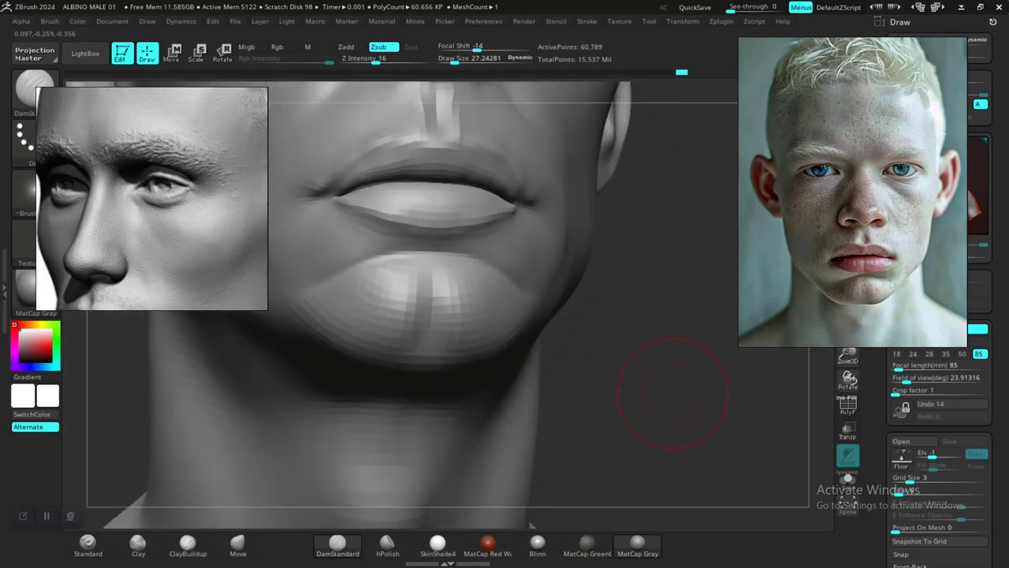
pyautogui.keyDown('alt'); pyautogui.moveTo(609, 347); pyautogui.dragTo(646, 407); pyautogui.keyUp('alt')
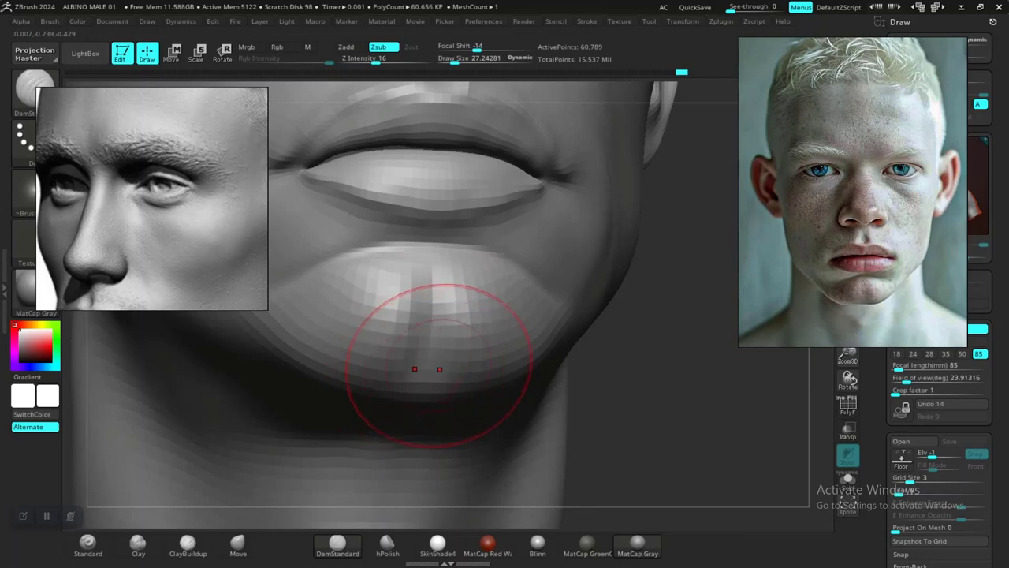
pyautogui.moveTo(656, 417); pyautogui.dragTo(635, 315)
pyautogui.press('space')
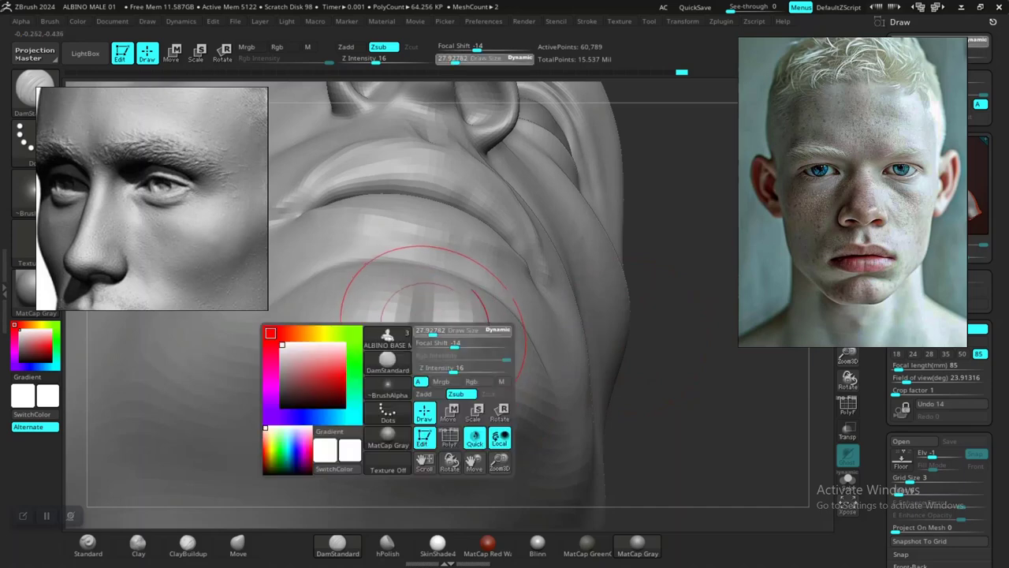
pyautogui.moveTo(431, 337); pyautogui.dragTo(422, 337)
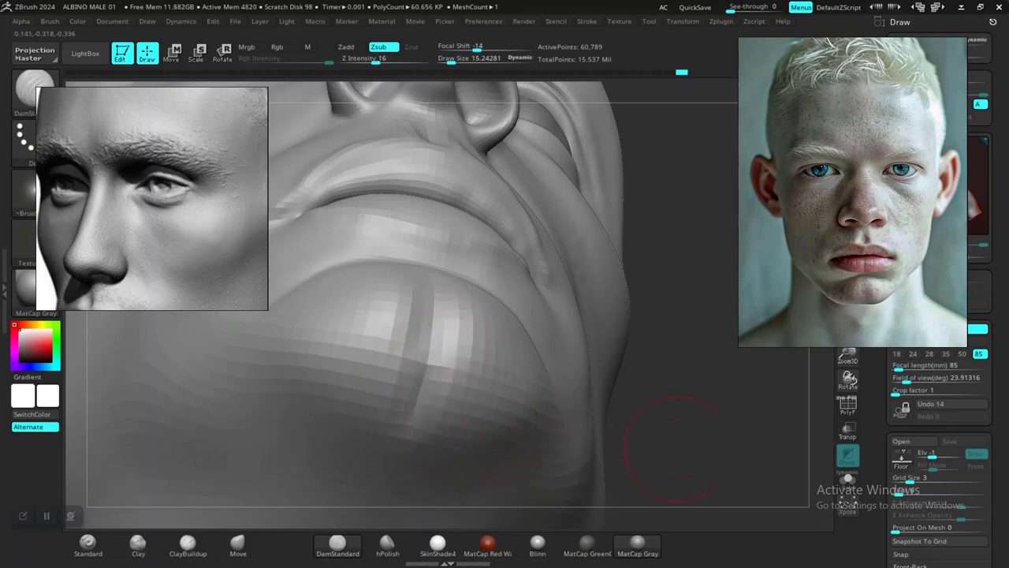
pyautogui.keyDown('alt'); pyautogui.moveTo(676, 449); pyautogui.dragTo(623, 423); pyautogui.keyUp('alt')
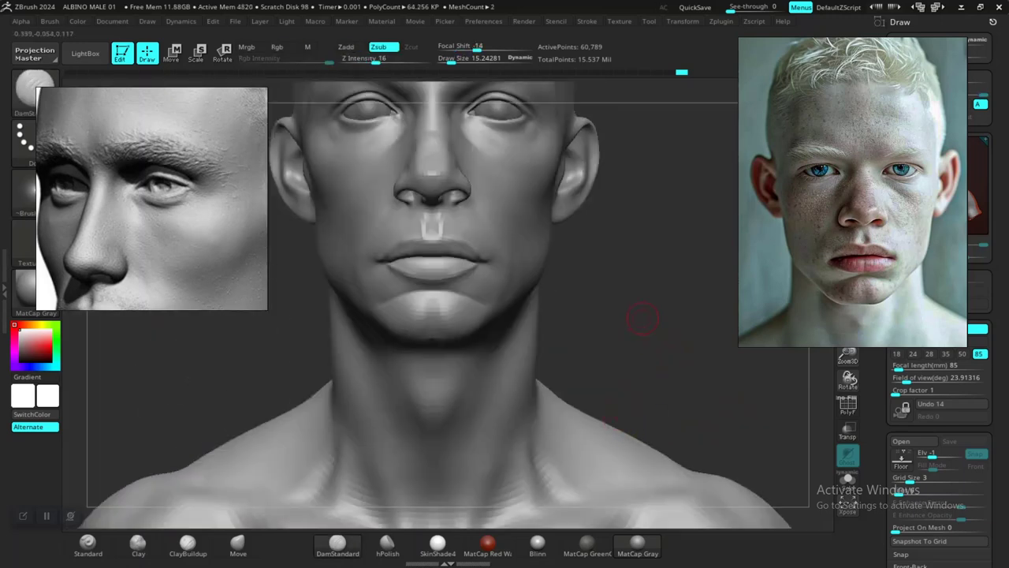
# Soften the central chin groove and the upper lip's border with the Smooth brush.
pyautogui.moveTo(642, 318)
pyautogui.keyDown('alt'); pyautogui.mouseDown()
pyautogui.moveTo(644, 397)
pyautogui.moveTo(681, 453)
pyautogui.moveTo(703, 357)
pyautogui.moveTo(722, 424)
pyautogui.moveTo(749, 422)
pyautogui.moveTo(788, 458)
pyautogui.mouseUp(); pyautogui.keyUp('alt')
pyautogui.keyDown('shift'); pyautogui.moveTo(444, 298); pyautogui.dragTo(431, 308); pyautogui.keyUp('shift')
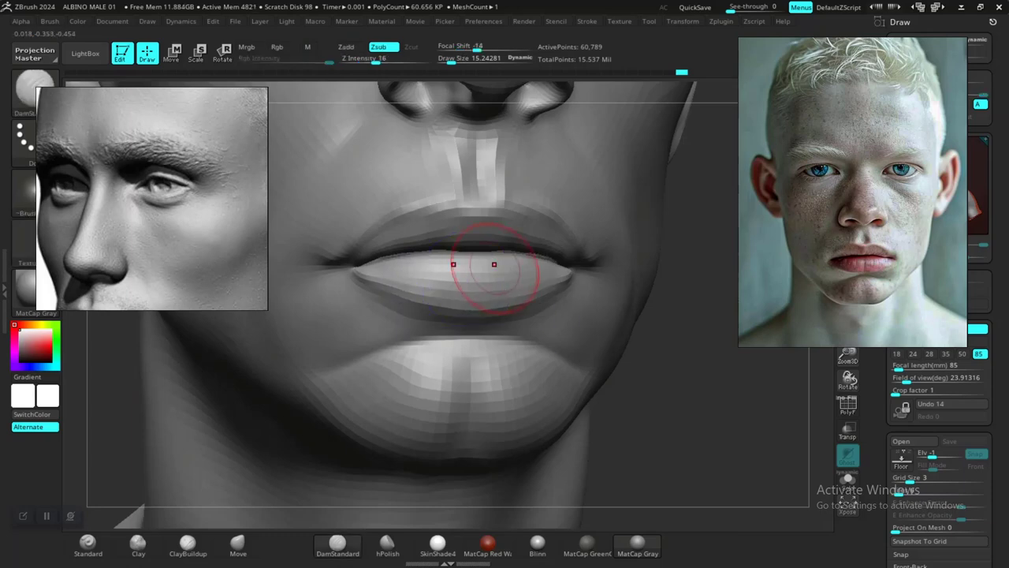
pyautogui.keyDown('alt'); pyautogui.moveTo(692, 443); pyautogui.dragTo(650, 473); pyautogui.keyUp('alt')
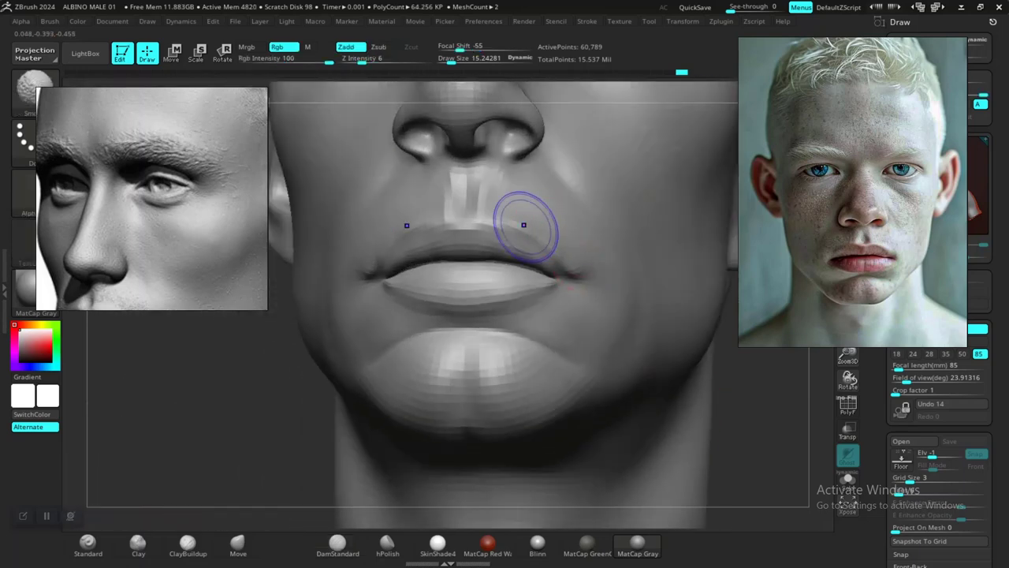
# Smooth the skin beside the philtrum and around the outer ends of the upper lip.
pyautogui.keyDown('shift'); pyautogui.moveTo(535, 237); pyautogui.dragTo(544, 251); pyautogui.keyUp('shift')
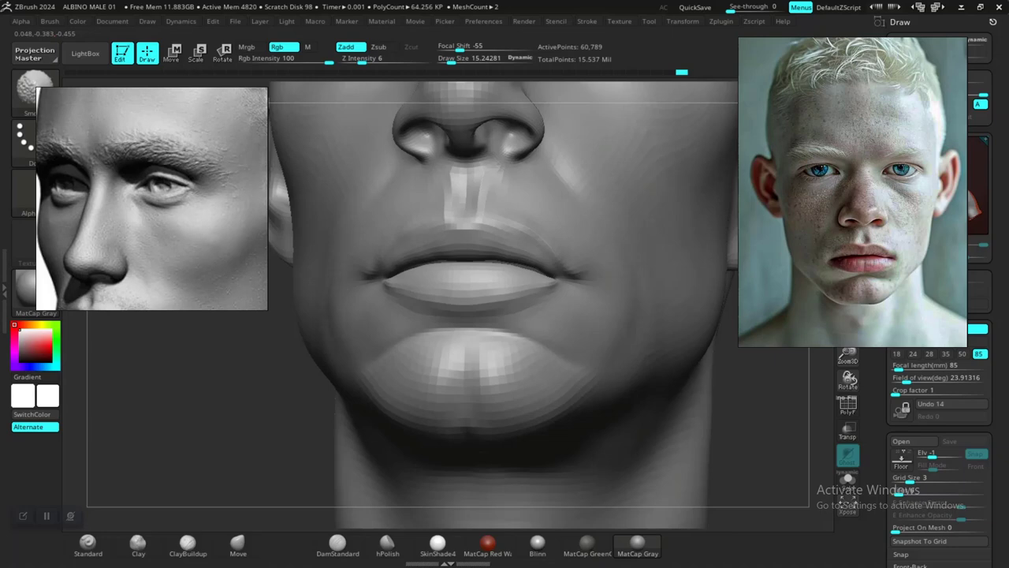
pyautogui.keyDown('shift'); pyautogui.moveTo(375, 260); pyautogui.dragTo(373, 245); pyautogui.keyUp('shift')
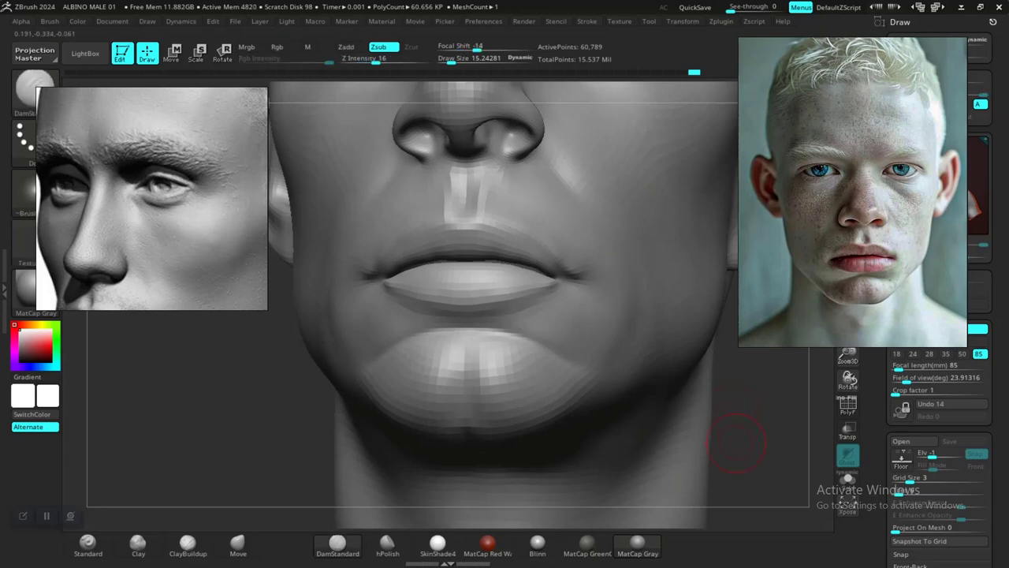
# Reshape the lips with the Move brush at a draw size of about 23.3.
pyautogui.keyDown('alt'); pyautogui.moveTo(743, 416); pyautogui.dragTo(710, 376); pyautogui.keyUp('alt')
pyautogui.moveTo(669, 299)
pyautogui.keyDown('alt'); pyautogui.mouseDown()
pyautogui.moveTo(662, 320)
pyautogui.moveTo(696, 393)
pyautogui.moveTo(720, 399)
pyautogui.moveTo(658, 361)
pyautogui.mouseUp(); pyautogui.keyUp('alt')
pyautogui.press('space')
pyautogui.moveTo(435, 240); pyautogui.dragTo(440, 240)
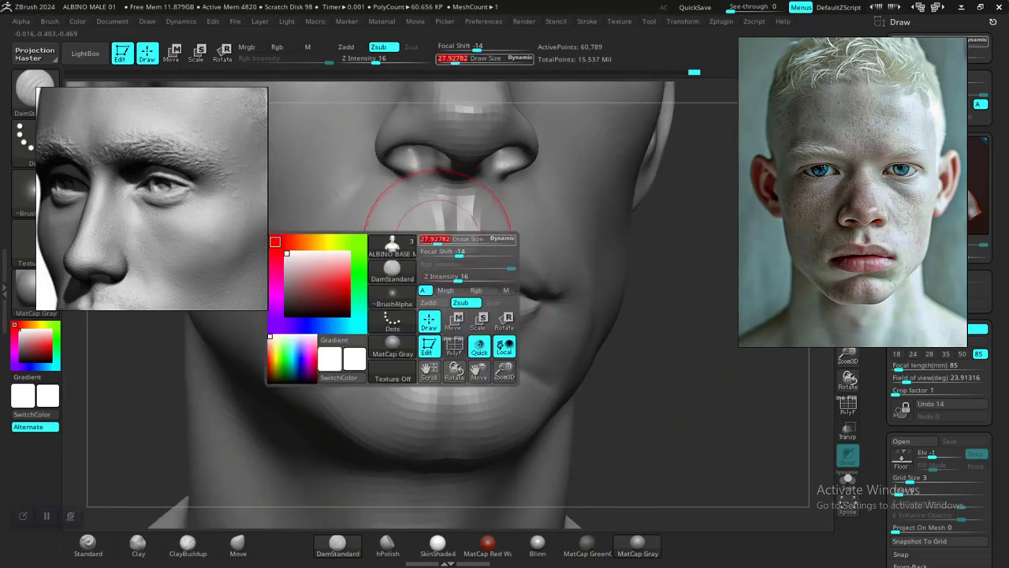
pyautogui.click(238, 544)
pyautogui.press('space')
pyautogui.moveTo(394, 290); pyautogui.dragTo(390, 290)
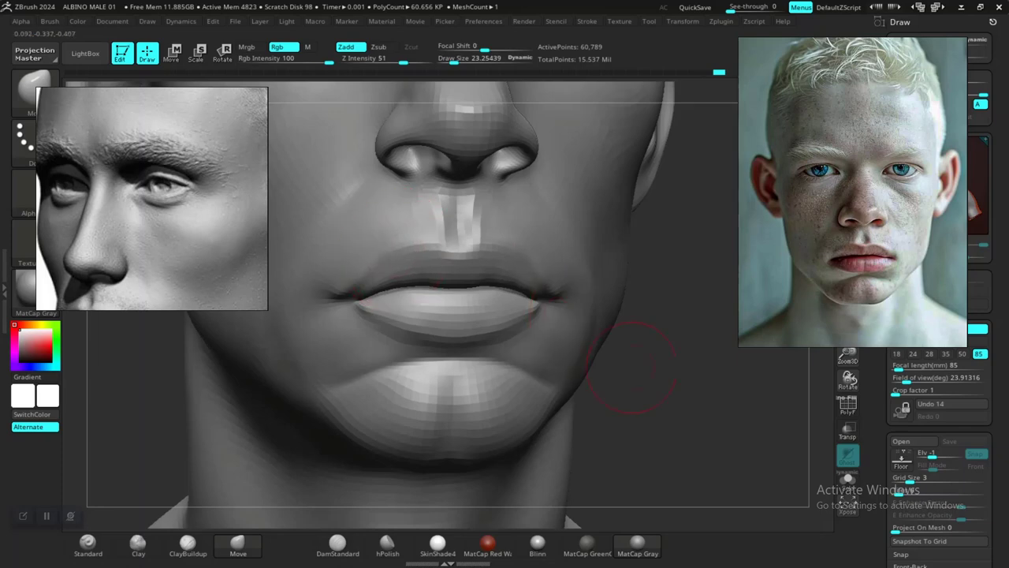
# Build up both sides of the chin with the Clay brush at a draw size of about 23.3 and smooth the strokes.
pyautogui.moveTo(632, 367)
pyautogui.keyDown('alt'); pyautogui.mouseDown()
pyautogui.moveTo(622, 347)
pyautogui.moveTo(638, 387)
pyautogui.moveTo(634, 359)
pyautogui.moveTo(624, 391)
pyautogui.moveTo(638, 388)
pyautogui.moveTo(645, 402)
pyautogui.moveTo(648, 370)
pyautogui.moveTo(670, 379)
pyautogui.moveTo(687, 416)
pyautogui.moveTo(607, 400)
pyautogui.moveTo(659, 341)
pyautogui.moveTo(668, 385)
pyautogui.moveTo(648, 410)
pyautogui.moveTo(642, 347)
pyautogui.moveTo(386, 349)
pyautogui.moveTo(595, 347)
pyautogui.moveTo(580, 345)
pyautogui.mouseUp(); pyautogui.keyUp('alt')
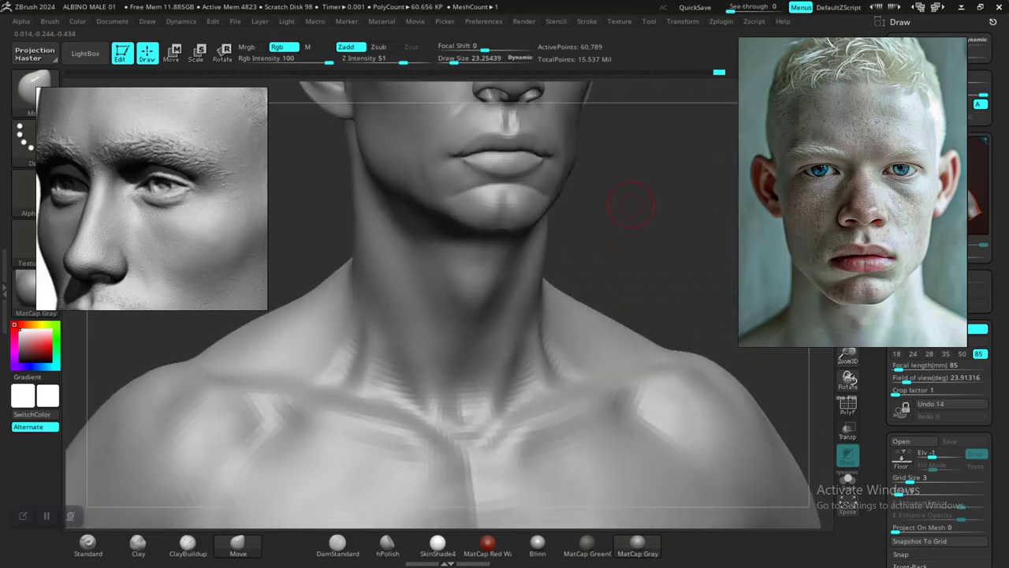
pyautogui.keyDown('alt'); pyautogui.moveTo(633, 202); pyautogui.dragTo(619, 324); pyautogui.keyUp('alt')
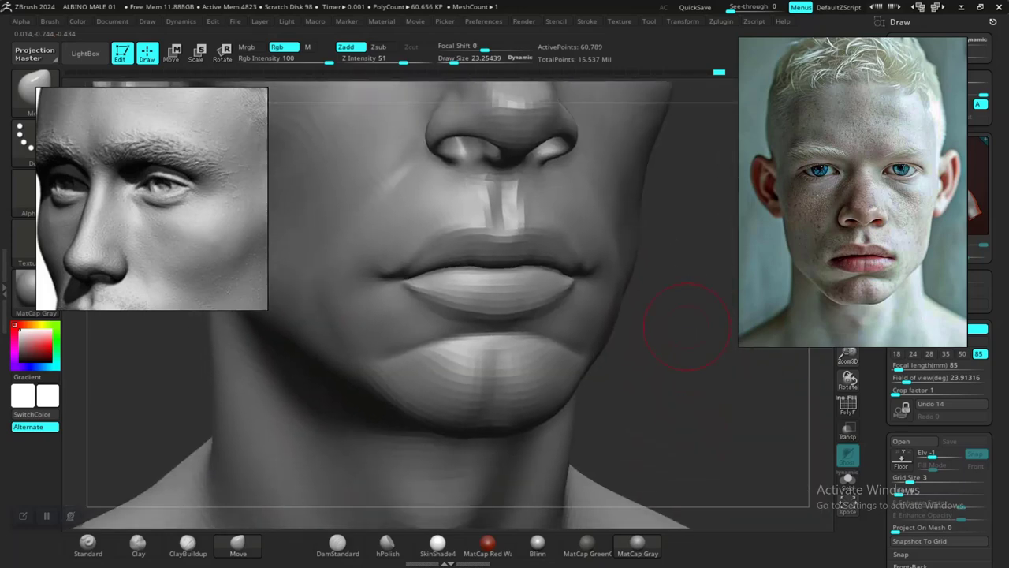
pyautogui.moveTo(680, 324); pyautogui.dragTo(705, 334)
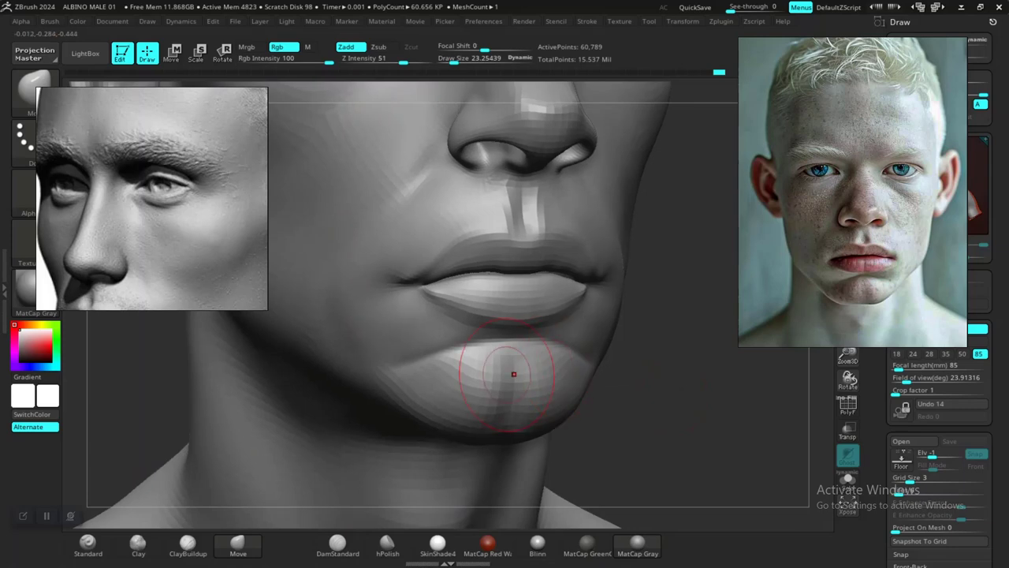
pyautogui.click(138, 545)
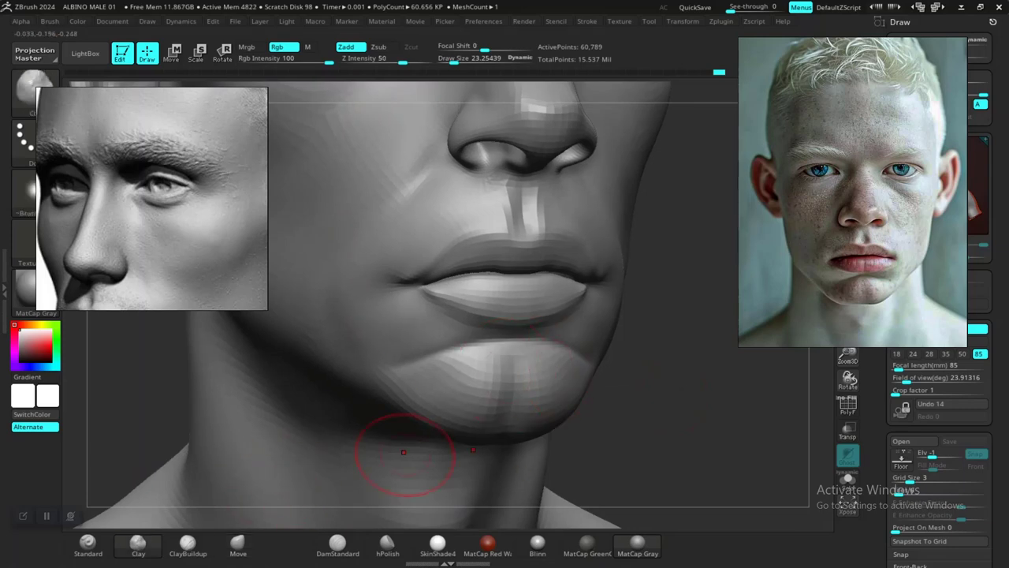
pyautogui.moveTo(631, 418); pyautogui.dragTo(631, 445)
pyautogui.moveTo(630, 445); pyautogui.dragTo(682, 418)
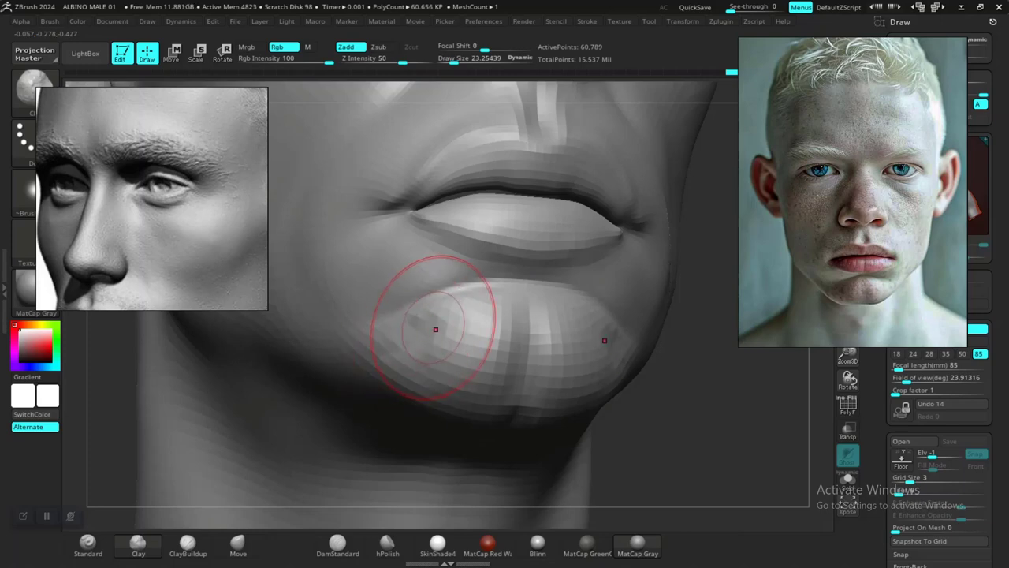
pyautogui.press('space')
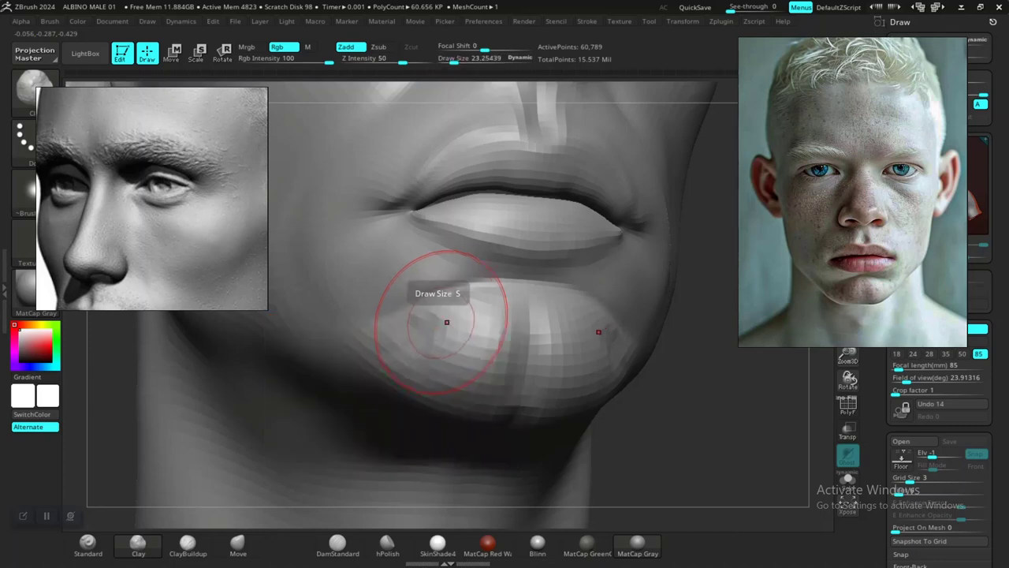
pyautogui.press('space')
pyautogui.click(437, 323)
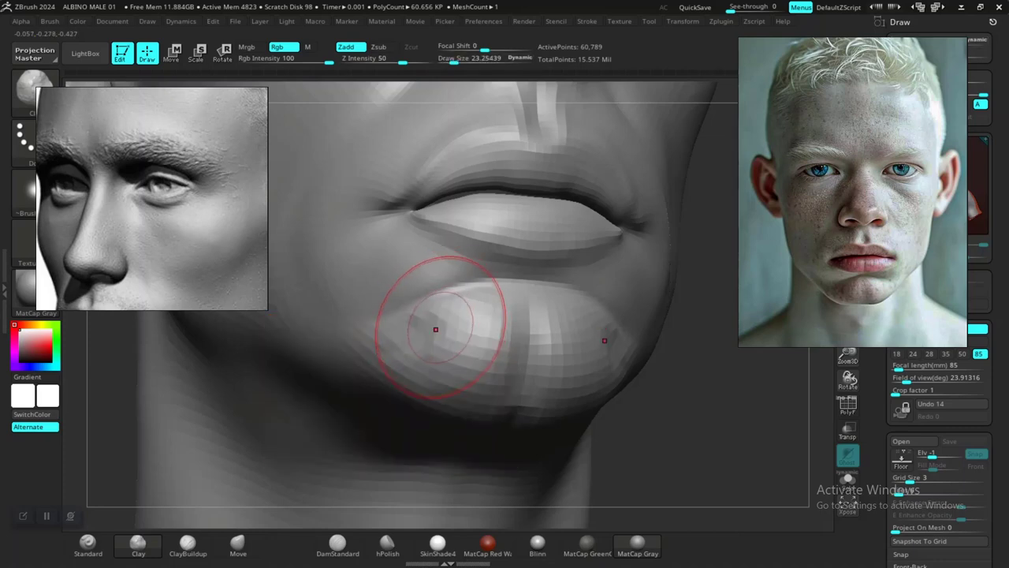
pyautogui.press('shift')
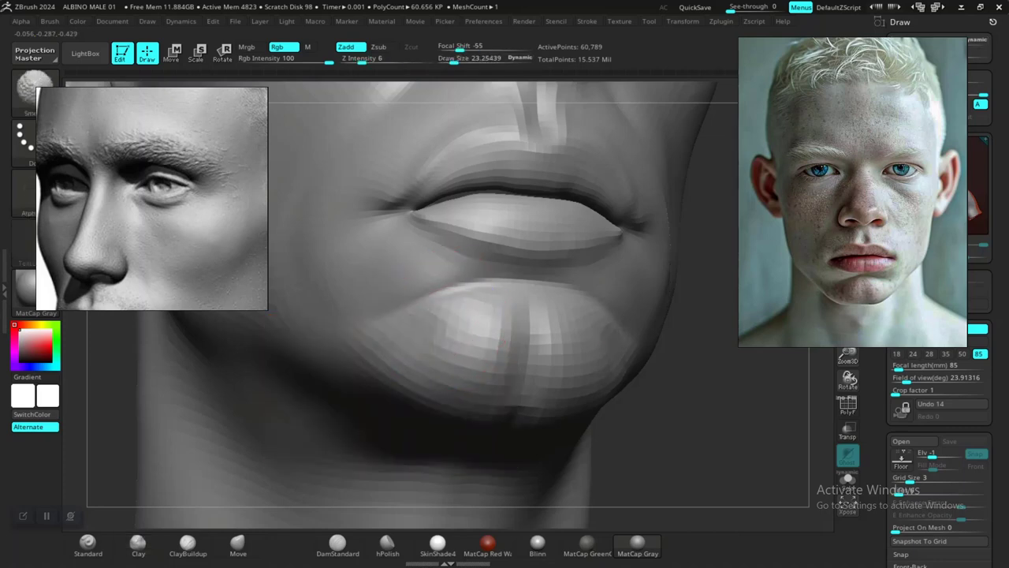
# Refine the lower chin and its transition into the jawline with the Clay brush, softening the area with Smooth.
pyautogui.moveTo(670, 425)
pyautogui.keyDown('alt'); pyautogui.mouseDown()
pyautogui.moveTo(631, 367)
pyautogui.moveTo(611, 388)
pyautogui.moveTo(623, 321)
pyautogui.moveTo(583, 438)
pyautogui.moveTo(504, 436)
pyautogui.mouseUp(); pyautogui.keyUp('alt')
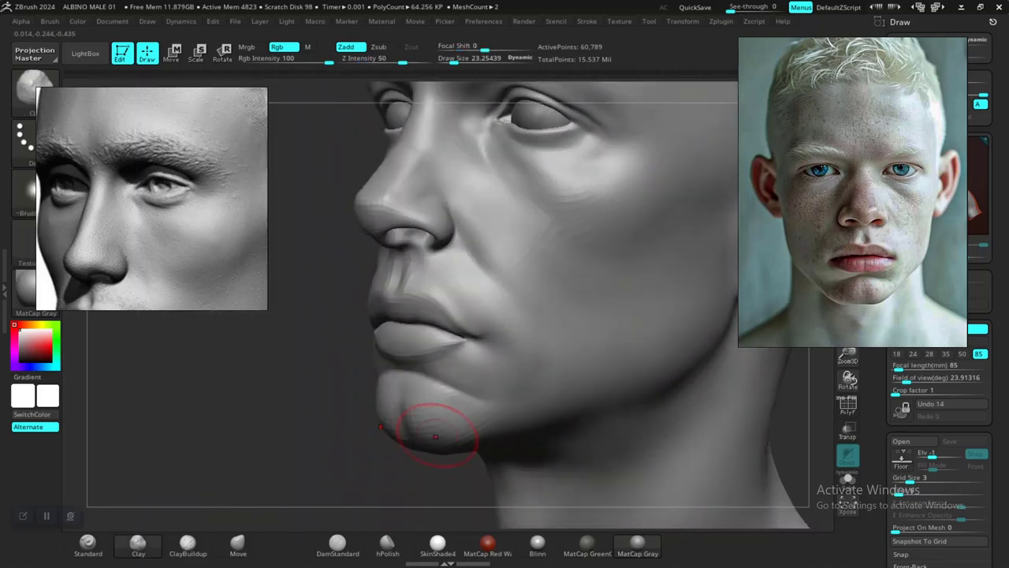
pyautogui.moveTo(304, 414)
pyautogui.keyDown('alt'); pyautogui.mouseDown()
pyautogui.moveTo(352, 347)
pyautogui.moveTo(353, 406)
pyautogui.moveTo(357, 300)
pyautogui.mouseUp(); pyautogui.keyUp('alt')
pyautogui.press('shift')
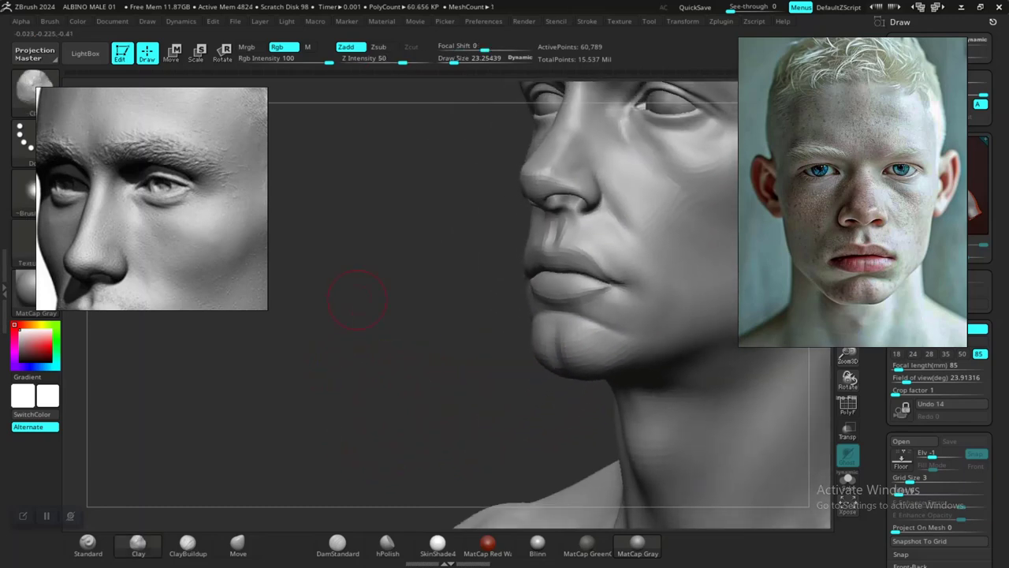
pyautogui.keyDown('alt'); pyautogui.moveTo(435, 360); pyautogui.dragTo(410, 368); pyautogui.keyUp('alt')
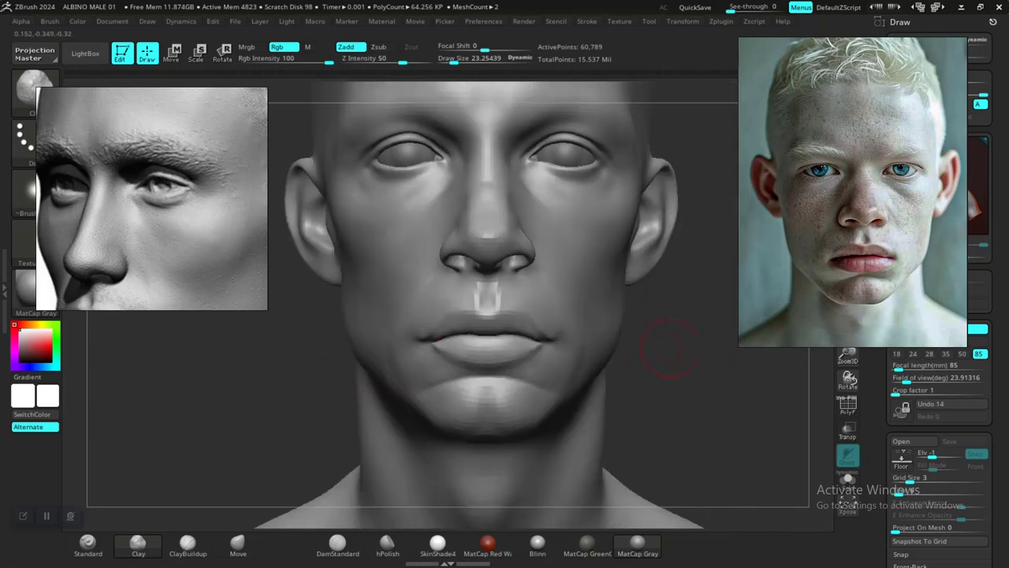
pyautogui.moveTo(691, 401)
pyautogui.mouseDown()
pyautogui.moveTo(711, 399)
pyautogui.moveTo(694, 365)
pyautogui.moveTo(680, 410)
pyautogui.moveTo(648, 400)
pyautogui.mouseUp()
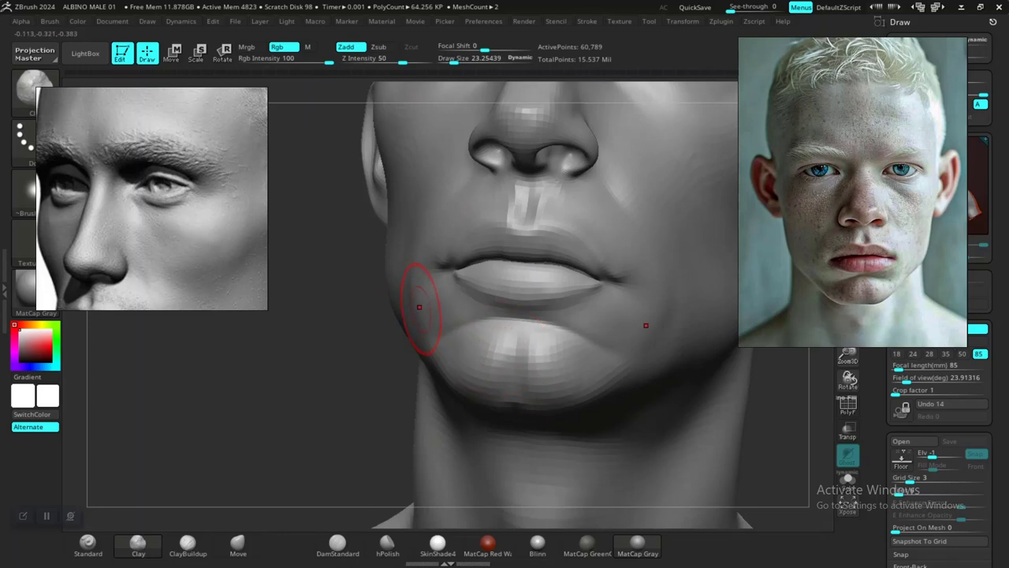
pyautogui.moveTo(394, 400); pyautogui.dragTo(228, 426)
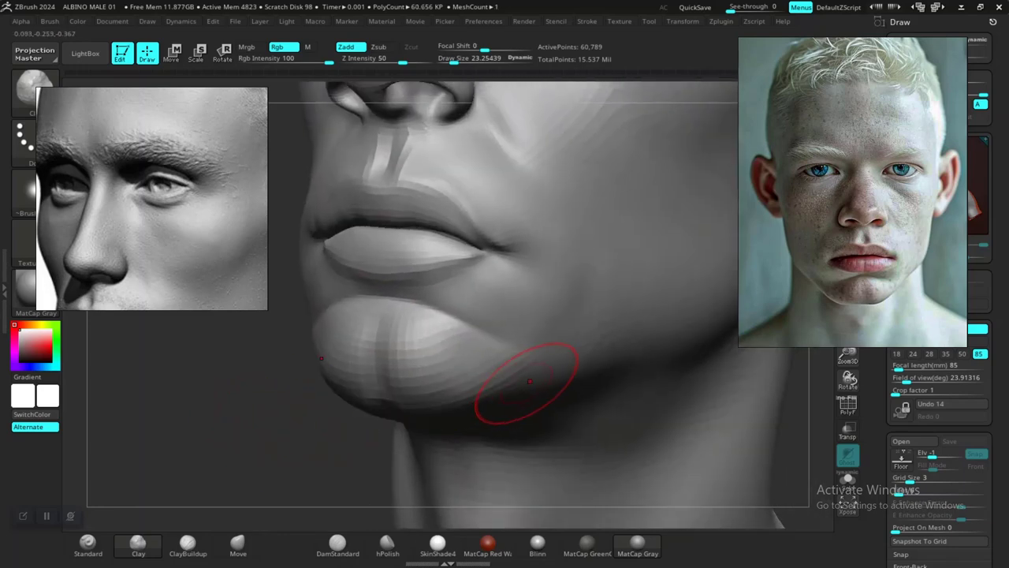
pyautogui.press('shift')
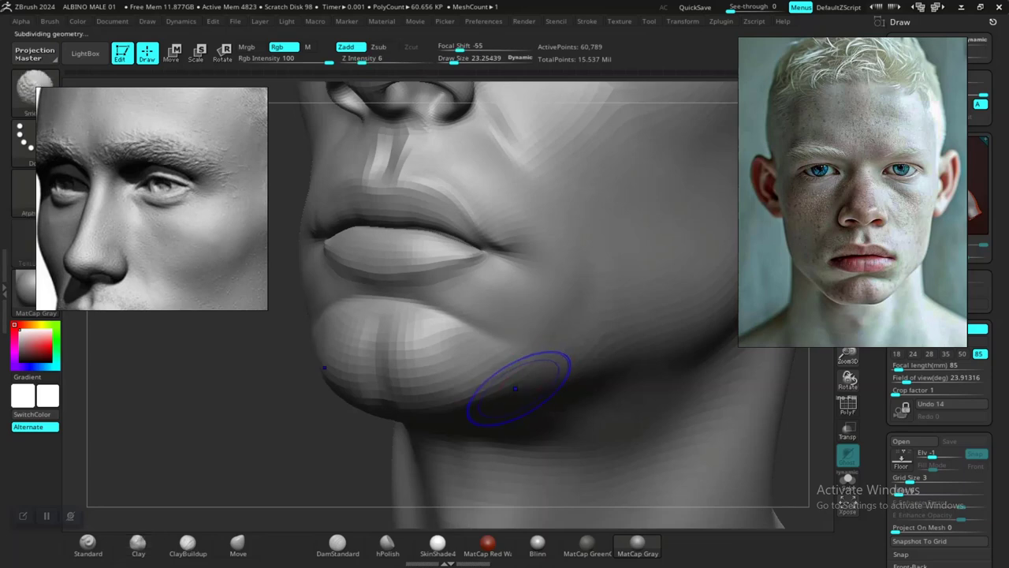
# Fill and smooth the area between mouth corner and jaw one subdivision level lower, and return to the higher level.
pyautogui.hotkey('shift', 'd')
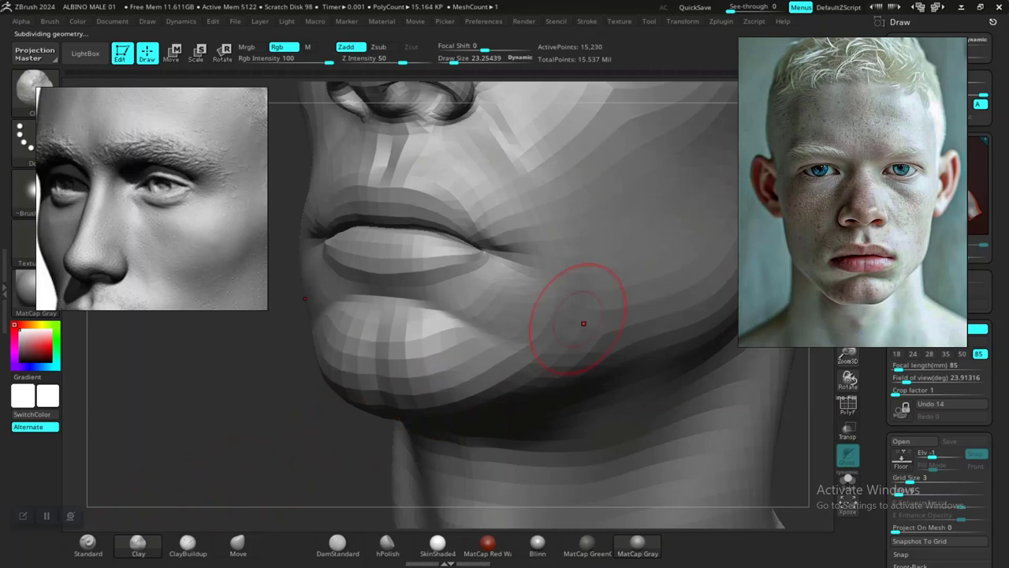
pyautogui.moveTo(256, 402); pyautogui.dragTo(201, 403)
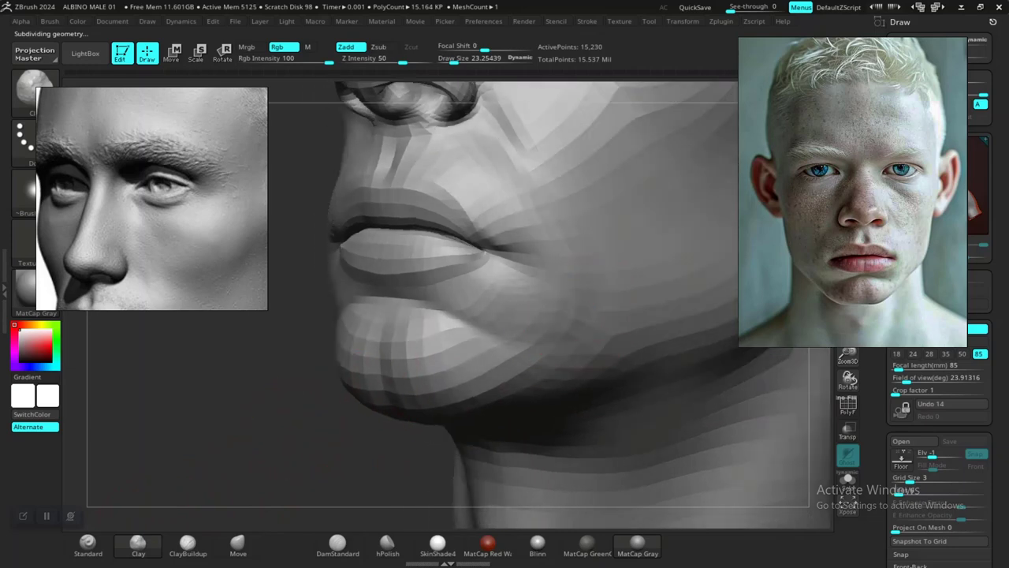
pyautogui.press('shift')
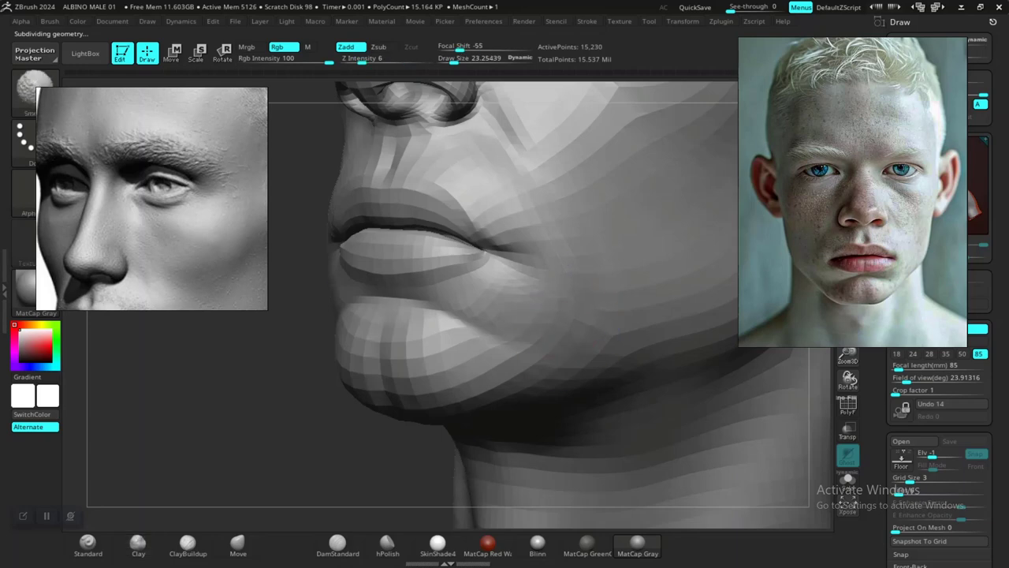
pyautogui.moveTo(276, 409)
pyautogui.keyDown('alt'); pyautogui.mouseDown()
pyautogui.moveTo(315, 434)
pyautogui.moveTo(426, 407)
pyautogui.mouseUp(); pyautogui.keyUp('alt')
pyautogui.keyDown('alt'); pyautogui.moveTo(648, 385); pyautogui.dragTo(670, 393); pyautogui.keyUp('alt')
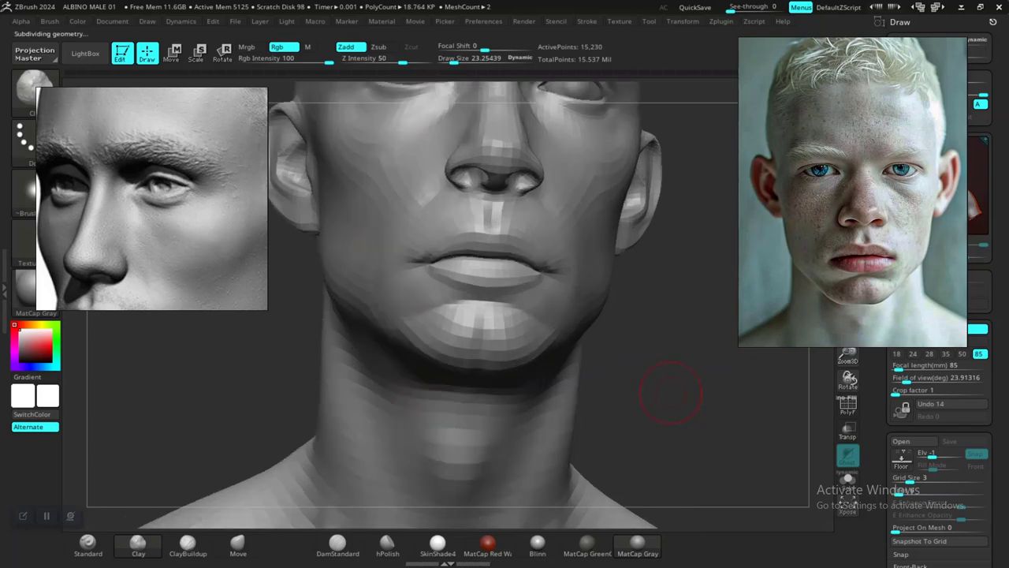
pyautogui.press('d')
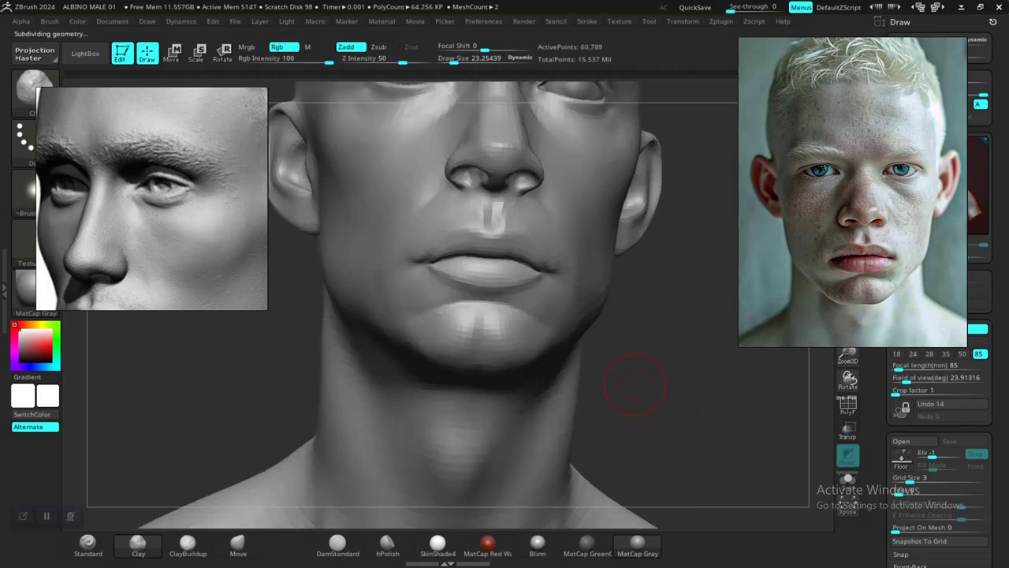
# Build up the tip and underside of the nose with the Clay brush at a draw size of about 13.5 and smooth them.
pyautogui.moveTo(635, 384); pyautogui.dragTo(640, 462)
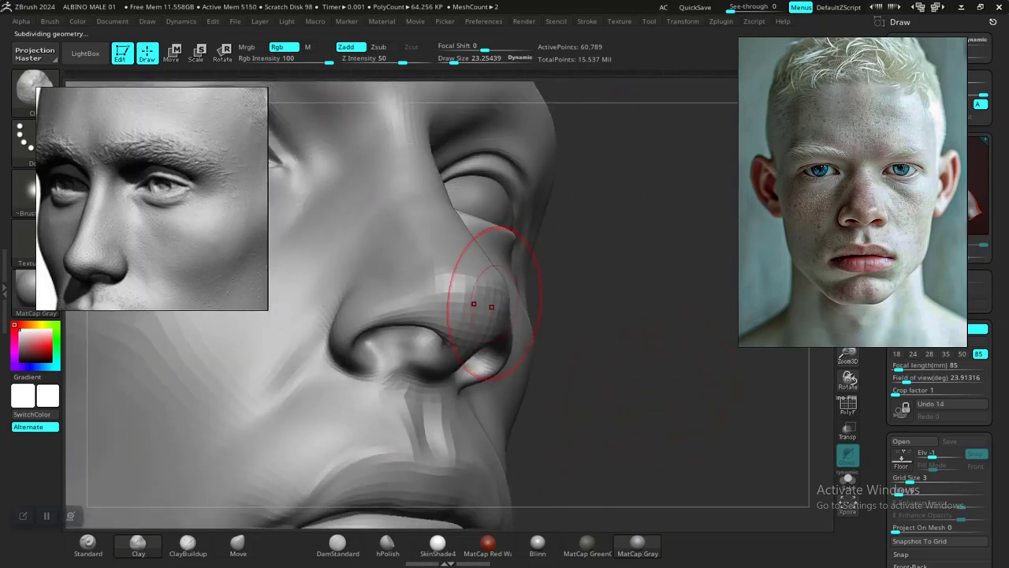
pyautogui.press('space')
pyautogui.moveTo(488, 309); pyautogui.dragTo(478, 309)
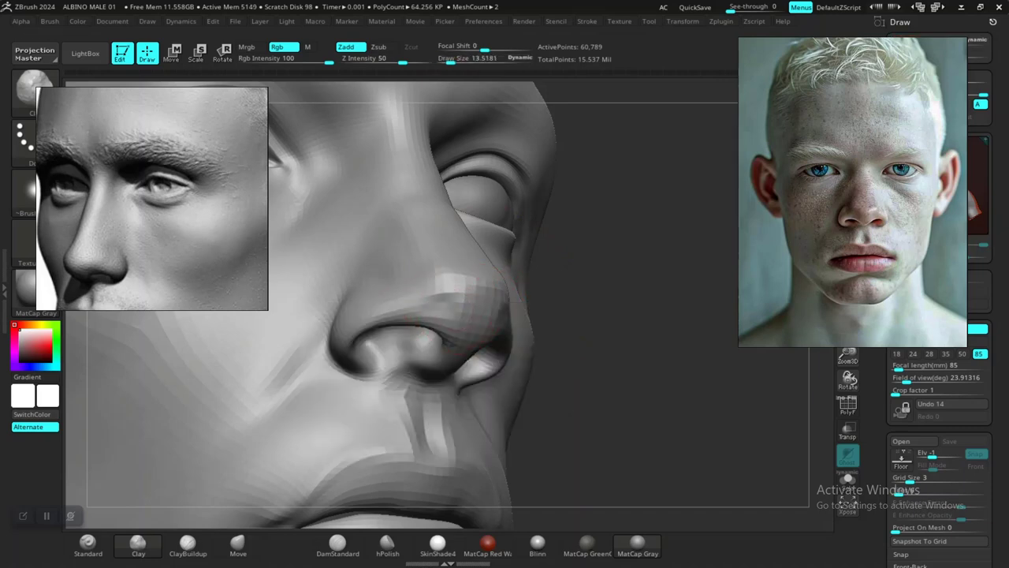
pyautogui.keyDown('shift'); pyautogui.moveTo(458, 306); pyautogui.dragTo(466, 292); pyautogui.keyUp('shift')
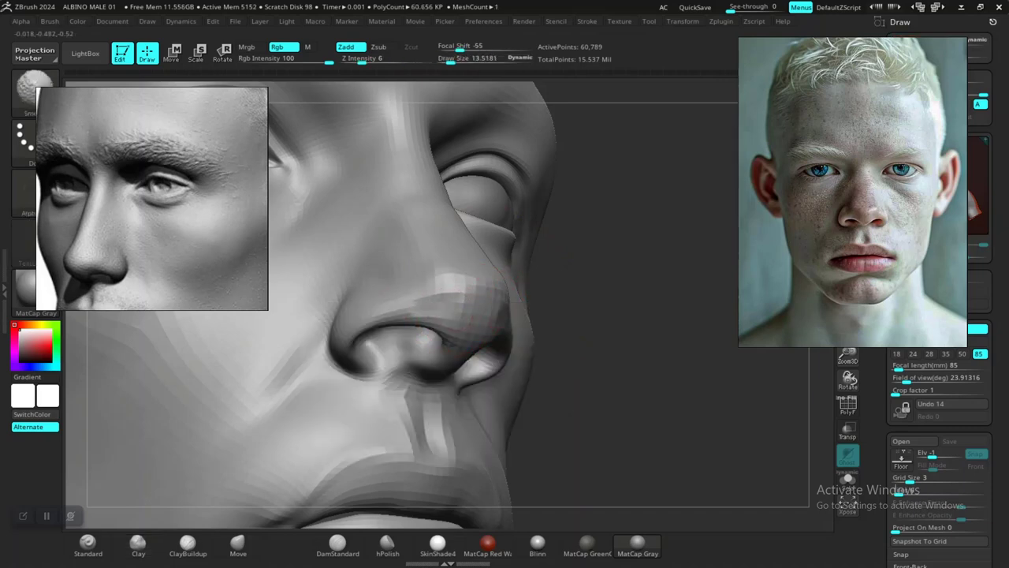
pyautogui.moveTo(644, 413)
pyautogui.keyDown('alt'); pyautogui.mouseDown()
pyautogui.moveTo(599, 340)
pyautogui.moveTo(580, 360)
pyautogui.mouseUp(); pyautogui.keyUp('alt')
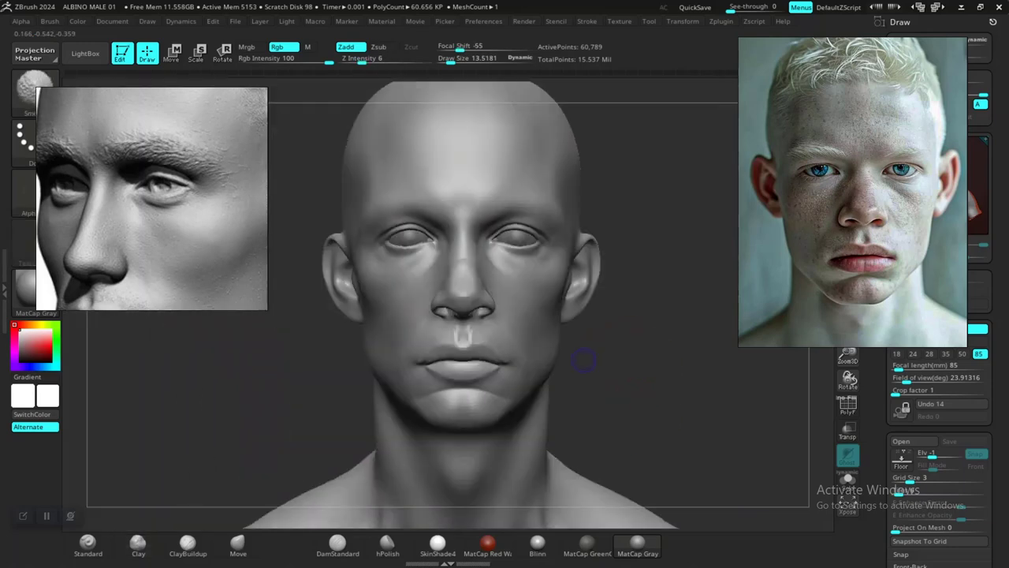
pyautogui.moveTo(656, 355)
pyautogui.keyDown('alt'); pyautogui.mouseDown()
pyautogui.moveTo(613, 364)
pyautogui.moveTo(671, 440)
pyautogui.moveTo(683, 367)
pyautogui.moveTo(700, 410)
pyautogui.moveTo(695, 347)
pyautogui.moveTo(651, 319)
pyautogui.moveTo(689, 314)
pyautogui.moveTo(687, 347)
pyautogui.moveTo(692, 280)
pyautogui.moveTo(662, 312)
pyautogui.mouseUp(); pyautogui.keyUp('alt')
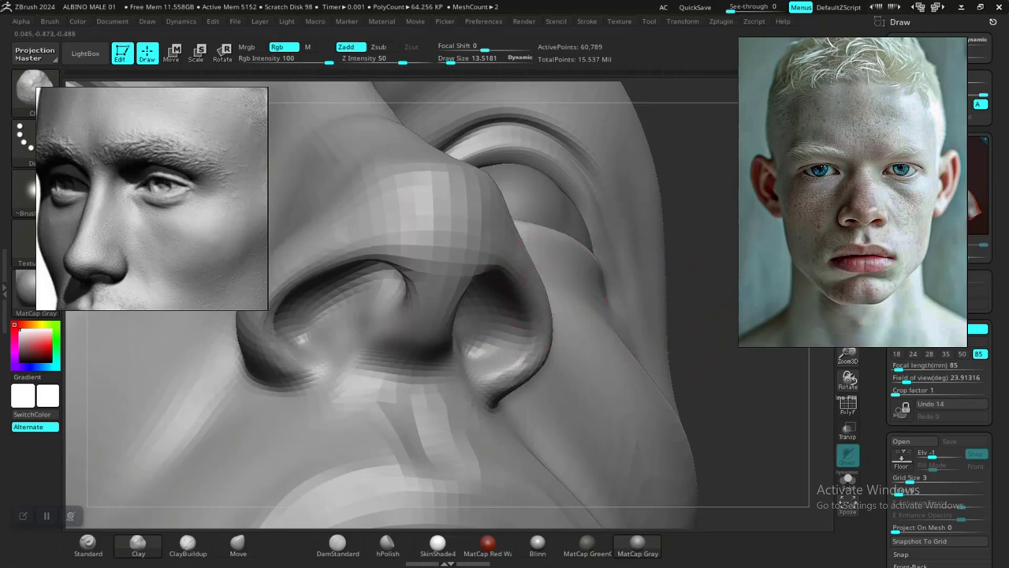
pyautogui.press('shift')
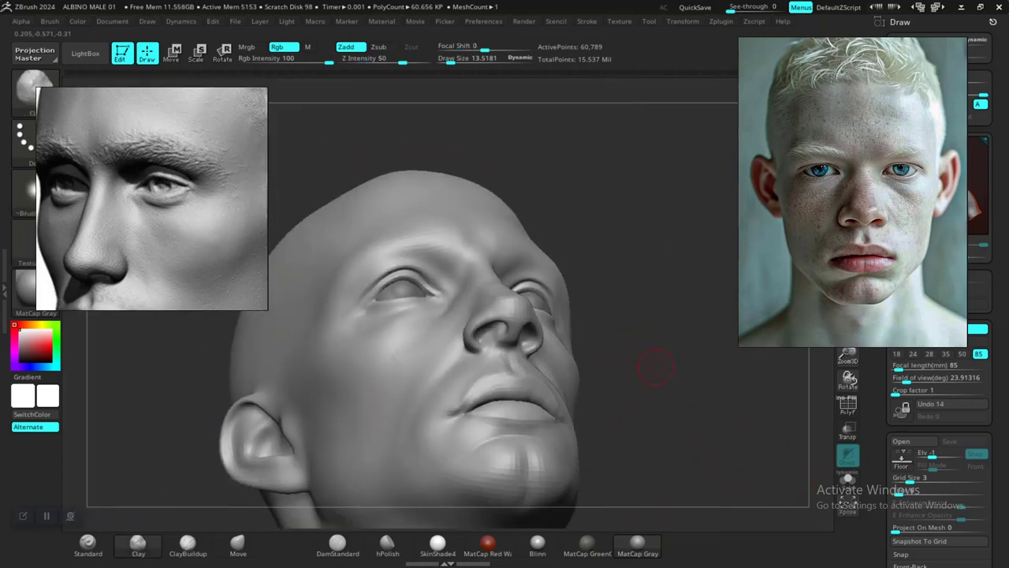
# Reshape the nostril rims and their base with the Move brush at a draw size of about 23.3, one subdivision level lower.
pyautogui.moveTo(653, 360)
pyautogui.mouseDown()
pyautogui.moveTo(674, 408)
pyautogui.moveTo(712, 419)
pyautogui.moveTo(678, 405)
pyautogui.moveTo(667, 384)
pyautogui.moveTo(698, 439)
pyautogui.moveTo(693, 343)
pyautogui.mouseUp()
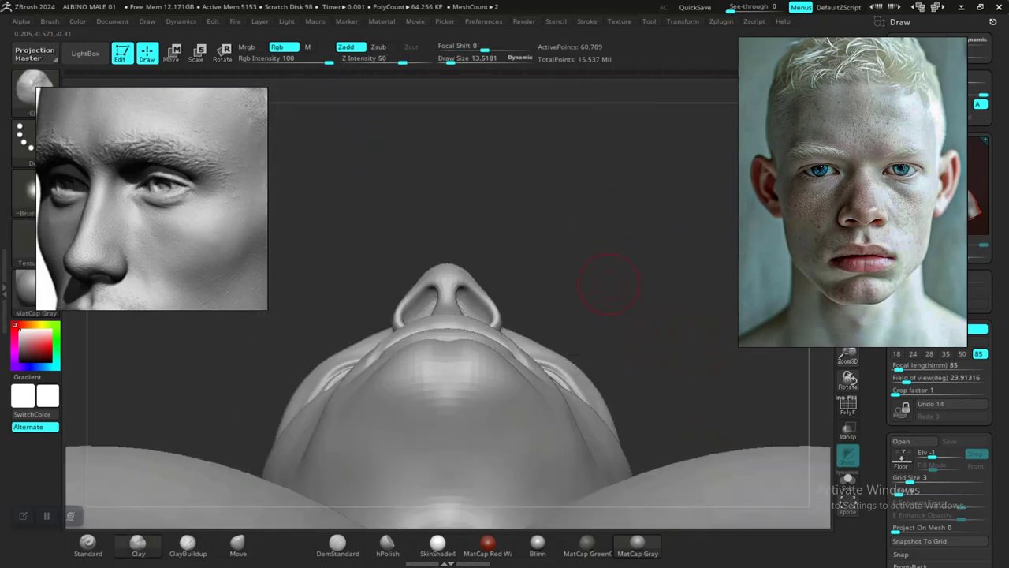
pyautogui.moveTo(609, 284); pyautogui.dragTo(618, 350)
pyautogui.moveTo(613, 236); pyautogui.dragTo(613, 265)
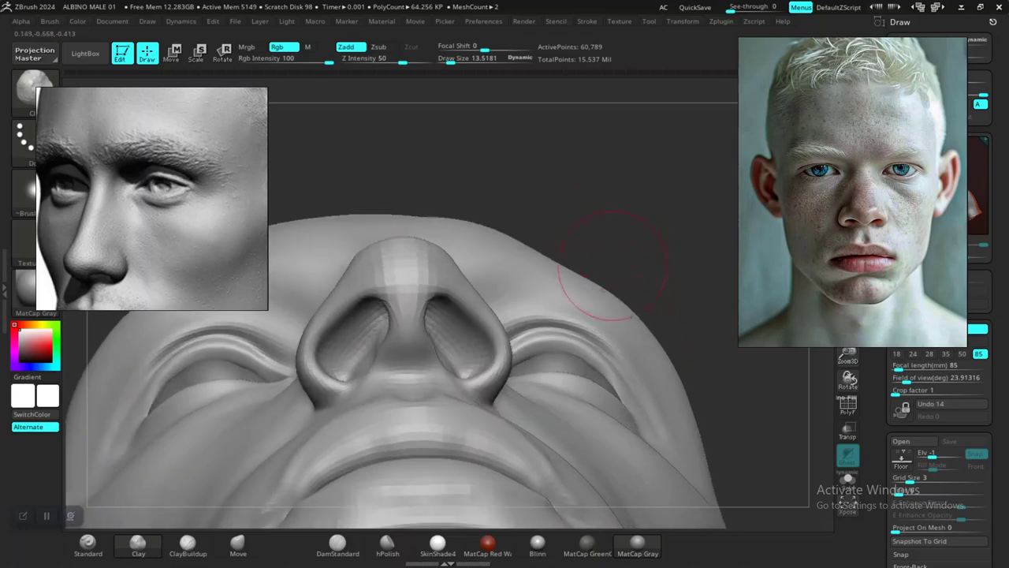
pyautogui.moveTo(618, 207)
pyautogui.mouseDown()
pyautogui.moveTo(599, 266)
pyautogui.moveTo(624, 269)
pyautogui.moveTo(617, 240)
pyautogui.moveTo(637, 233)
pyautogui.mouseUp()
pyautogui.press('space')
pyautogui.click(237, 544)
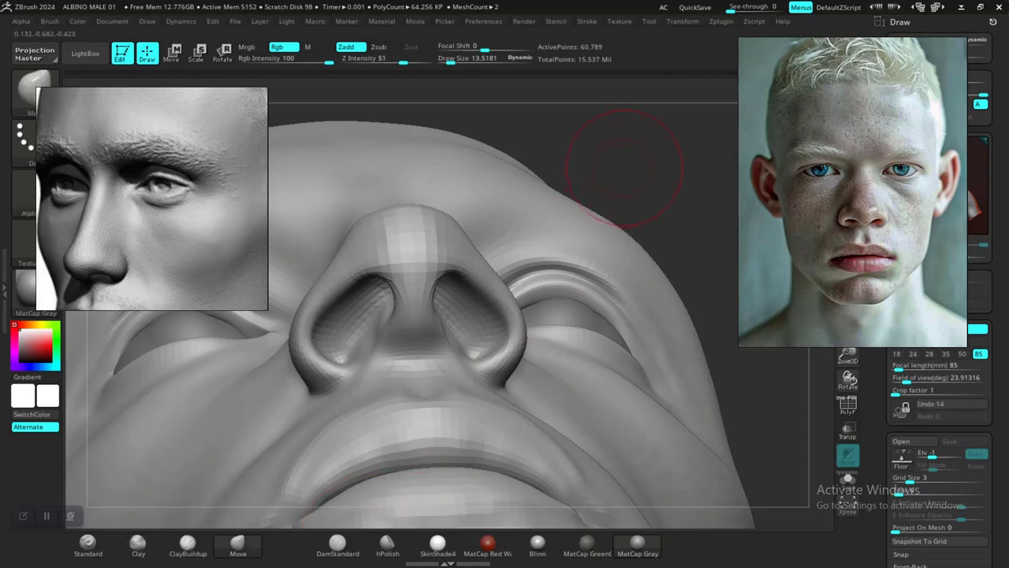
pyautogui.moveTo(624, 169); pyautogui.dragTo(622, 132)
pyautogui.moveTo(613, 230); pyautogui.dragTo(614, 251)
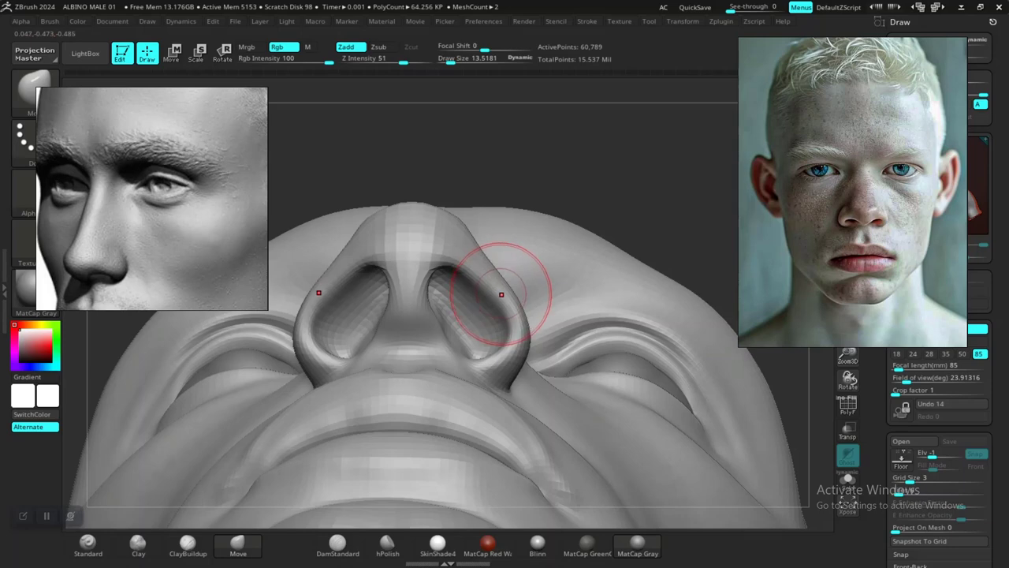
pyautogui.press('shift')
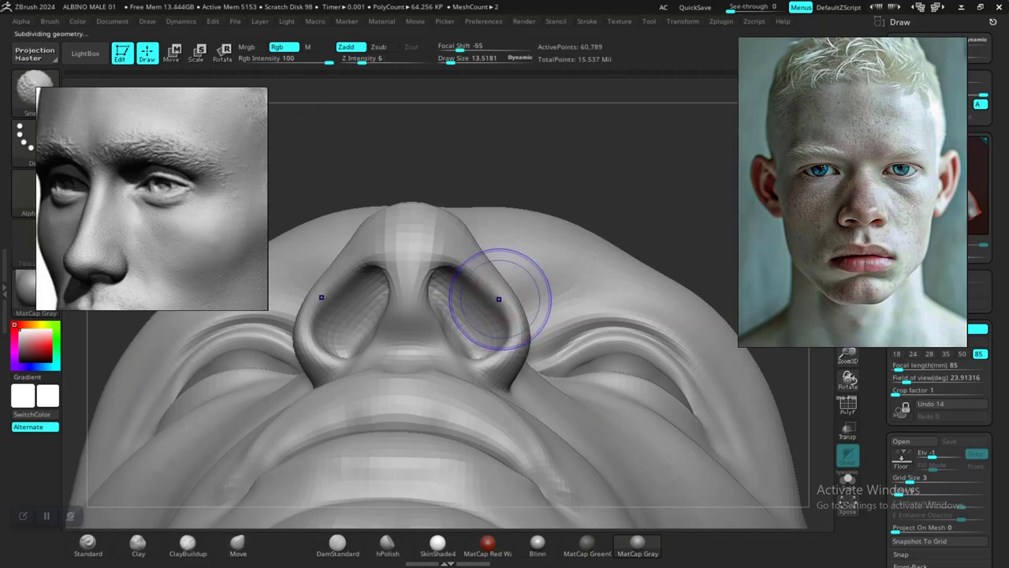
pyautogui.hotkey('shift', 'd')
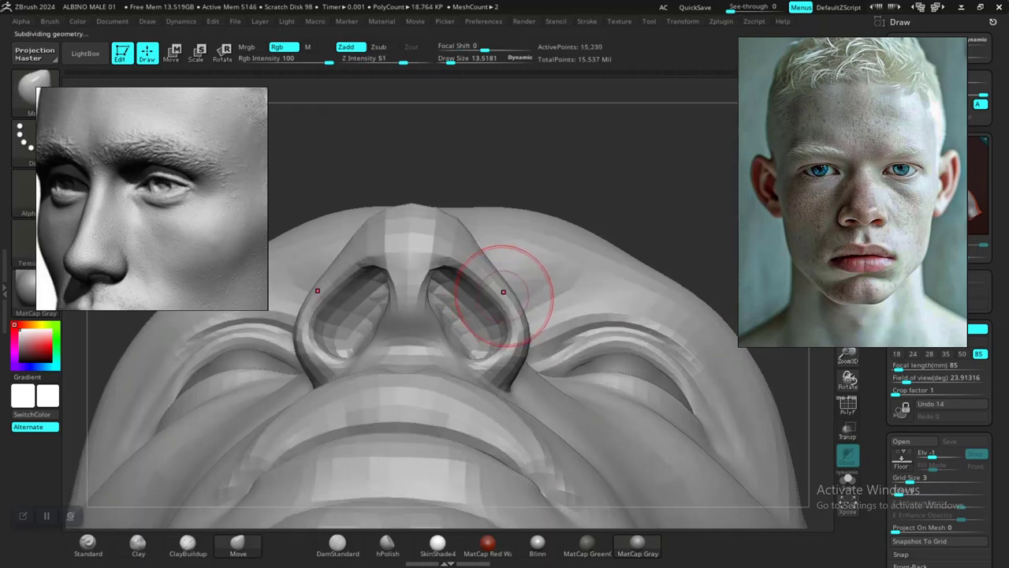
pyautogui.press('space')
pyautogui.moveTo(513, 289); pyautogui.dragTo(506, 292)
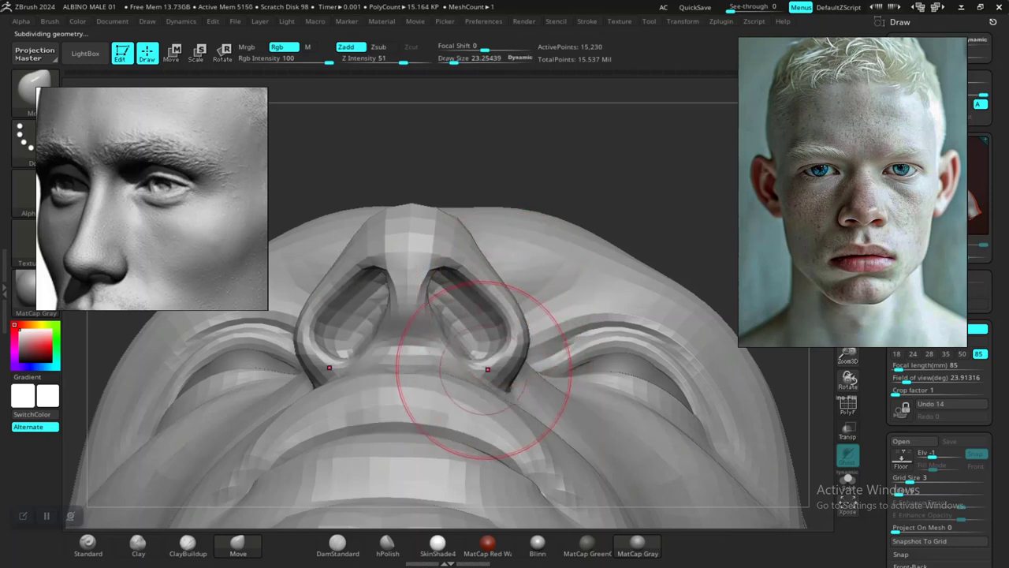
pyautogui.moveTo(484, 367); pyautogui.dragTo(488, 365)
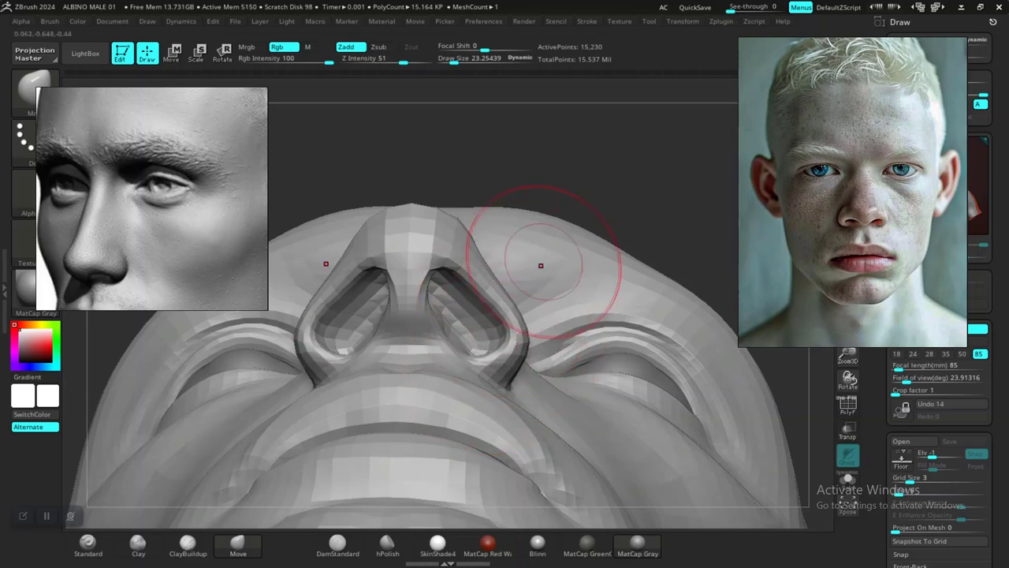
# Push the outer nostril wings slightly inward with the Move brush, working from beneath the nose.
pyautogui.keyDown('alt'); pyautogui.moveTo(637, 209); pyautogui.dragTo(651, 299); pyautogui.keyUp('alt')
pyautogui.keyDown('alt'); pyautogui.moveTo(648, 338); pyautogui.dragTo(668, 331); pyautogui.keyUp('alt')
pyautogui.moveTo(669, 401)
pyautogui.mouseDown()
pyautogui.moveTo(643, 206)
pyautogui.moveTo(628, 244)
pyautogui.moveTo(631, 350)
pyautogui.mouseUp()
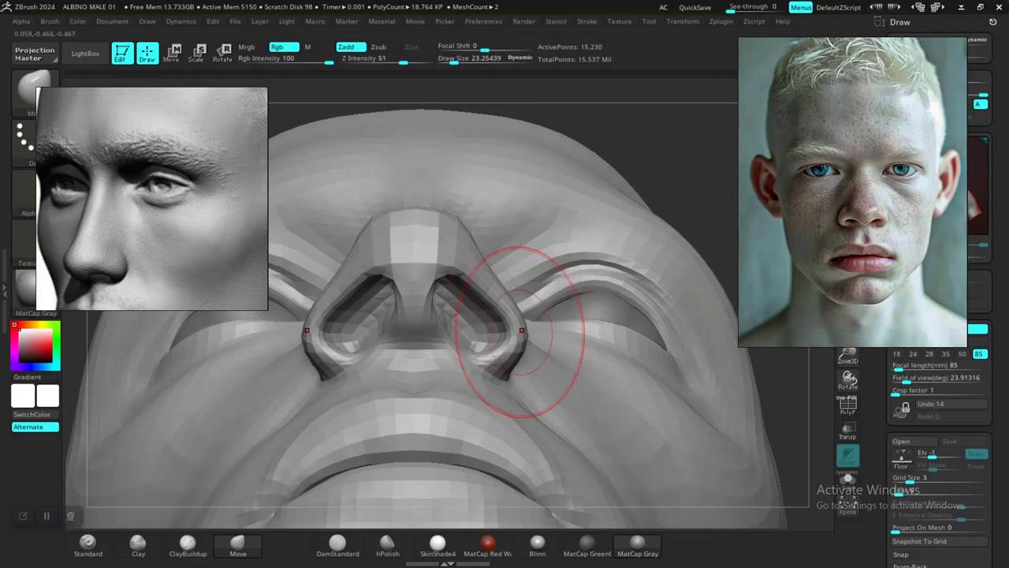
pyautogui.moveTo(520, 333); pyautogui.dragTo(513, 342)
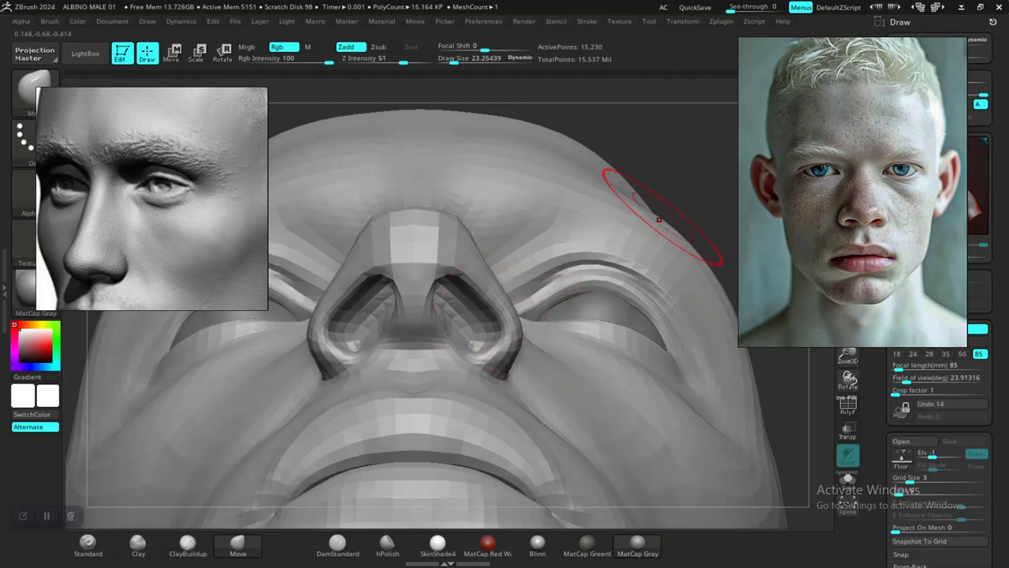
pyautogui.moveTo(696, 215)
pyautogui.keyDown('alt'); pyautogui.mouseDown()
pyautogui.moveTo(682, 158)
pyautogui.moveTo(688, 248)
pyautogui.mouseUp(); pyautogui.keyUp('alt')
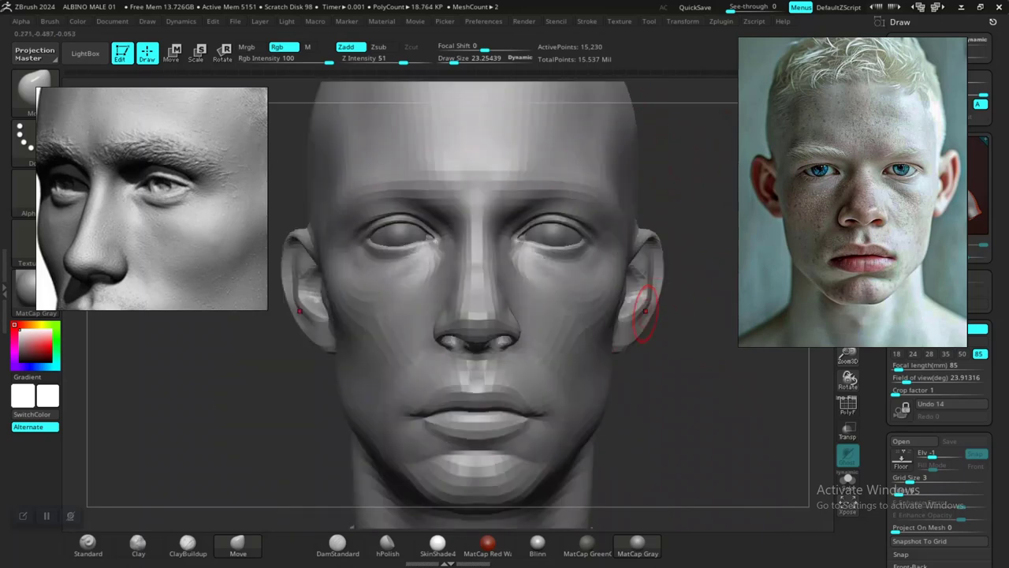
# Raise the head by two subdivision levels and adjust the centre of the upper lip below the philtrum with the Move brush.
pyautogui.moveTo(661, 402)
pyautogui.keyDown('alt'); pyautogui.mouseDown()
pyautogui.moveTo(672, 438)
pyautogui.moveTo(694, 401)
pyautogui.moveTo(716, 427)
pyautogui.mouseUp(); pyautogui.keyUp('alt')
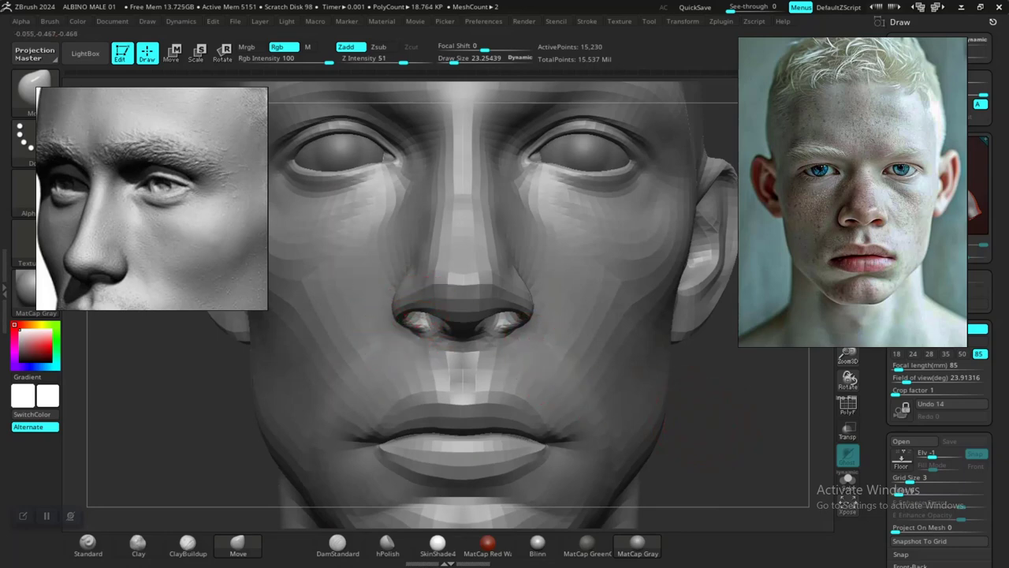
pyautogui.moveTo(670, 438)
pyautogui.keyDown('alt'); pyautogui.mouseDown()
pyautogui.moveTo(603, 371)
pyautogui.moveTo(611, 317)
pyautogui.moveTo(650, 396)
pyautogui.moveTo(699, 435)
pyautogui.moveTo(642, 359)
pyautogui.moveTo(694, 431)
pyautogui.mouseUp(); pyautogui.keyUp('alt')
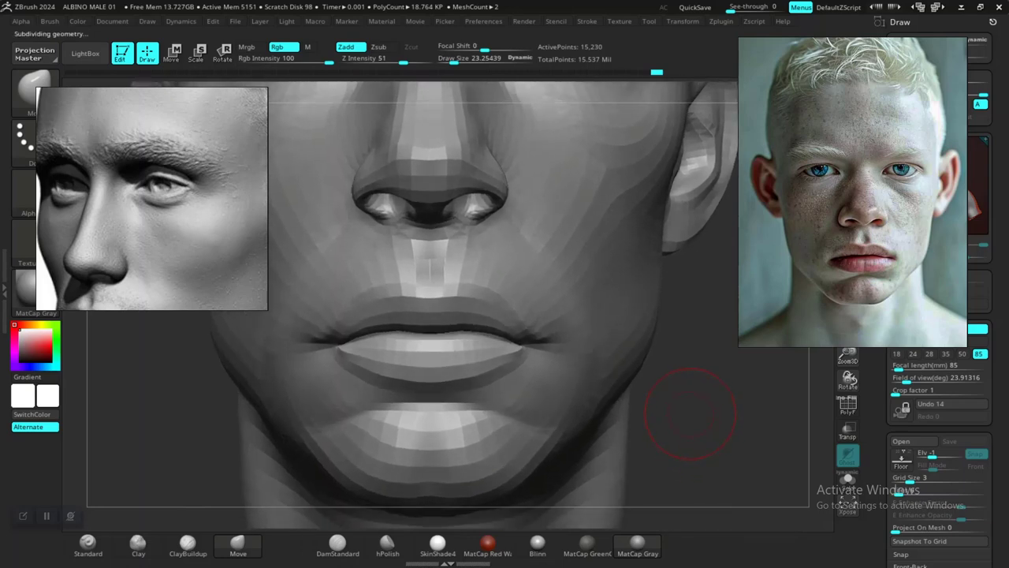
pyautogui.keyDown('alt'); pyautogui.moveTo(707, 453); pyautogui.dragTo(697, 434); pyautogui.keyUp('alt')
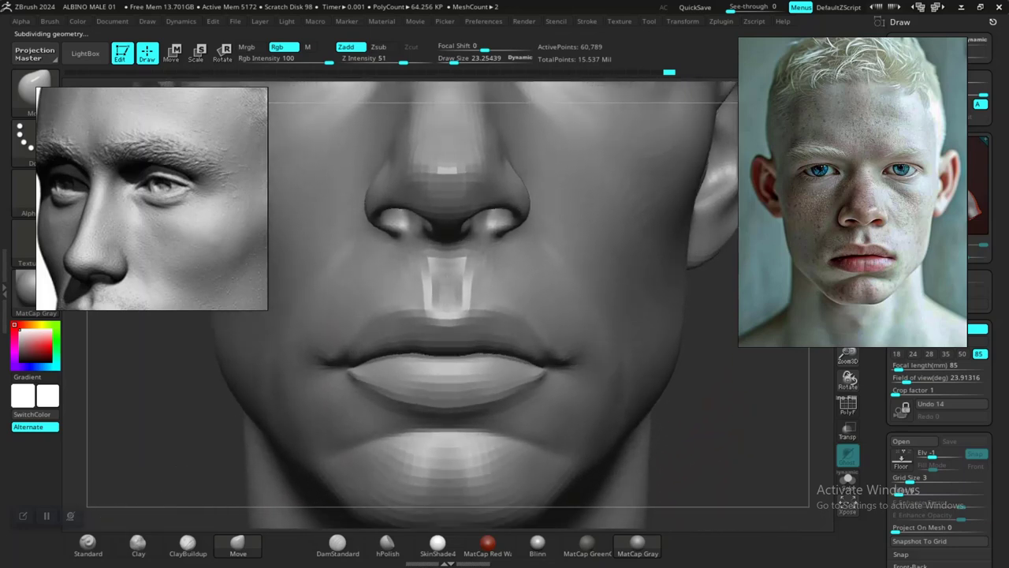
pyautogui.hotkey('ctrl', 'd')
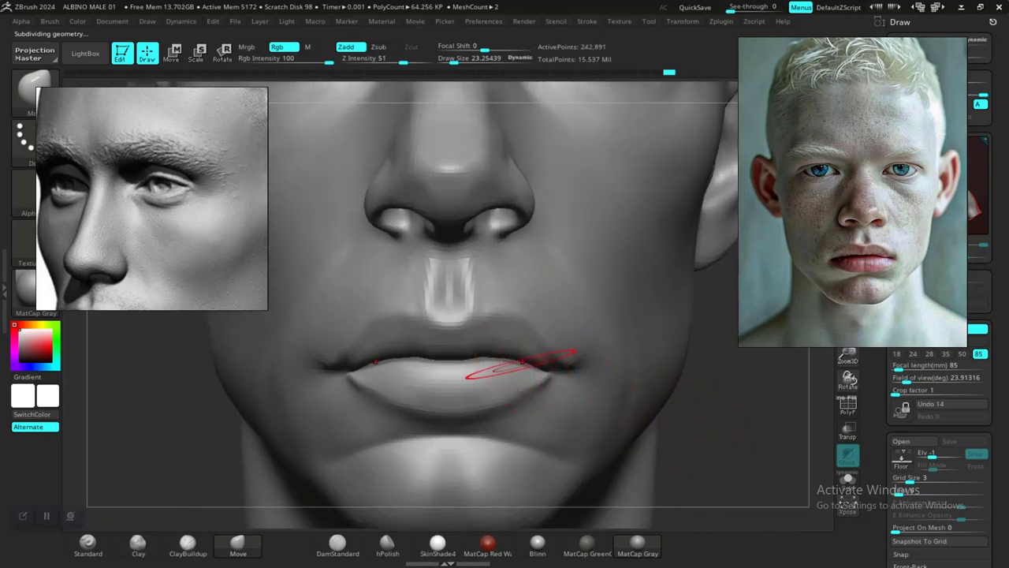
pyautogui.moveTo(715, 417); pyautogui.dragTo(666, 406)
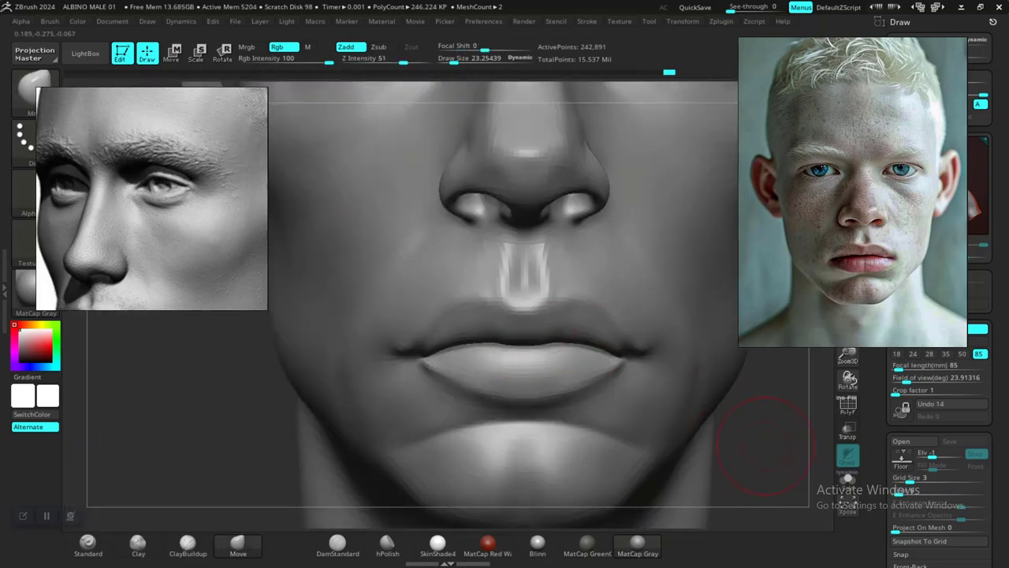
pyautogui.moveTo(765, 445); pyautogui.dragTo(805, 433)
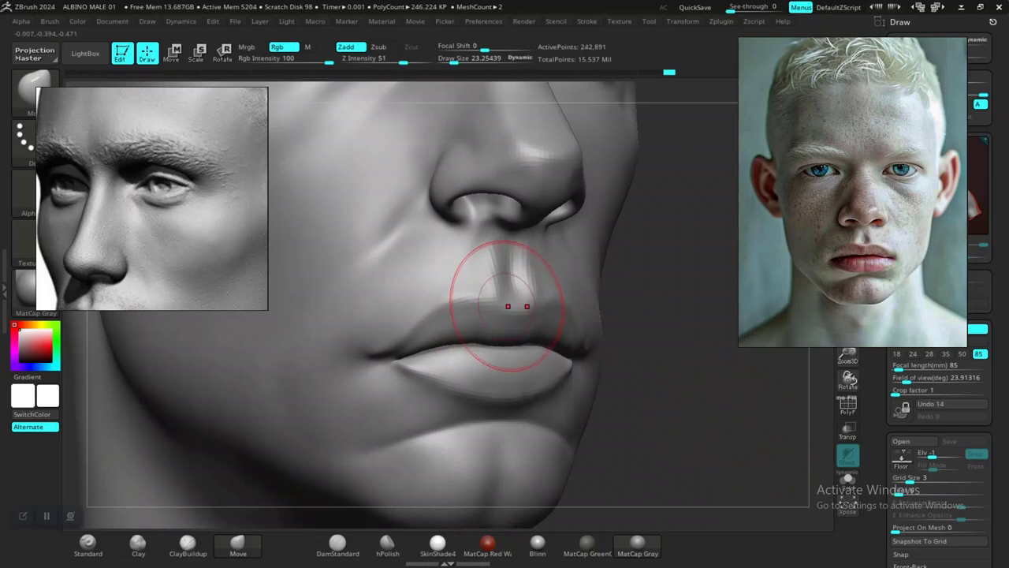
pyautogui.moveTo(510, 305); pyautogui.dragTo(511, 309)
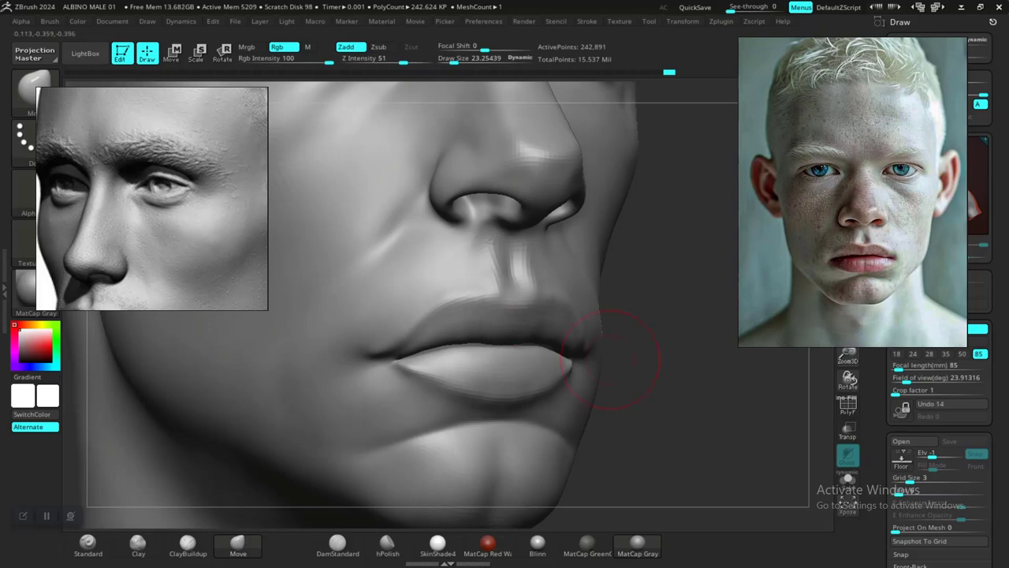
# Soften the crease above the mouth corner two subdivision levels lower, using a draw size of about 11.3.
pyautogui.keyDown('alt'); pyautogui.moveTo(659, 402); pyautogui.dragTo(641, 369); pyautogui.keyUp('alt')
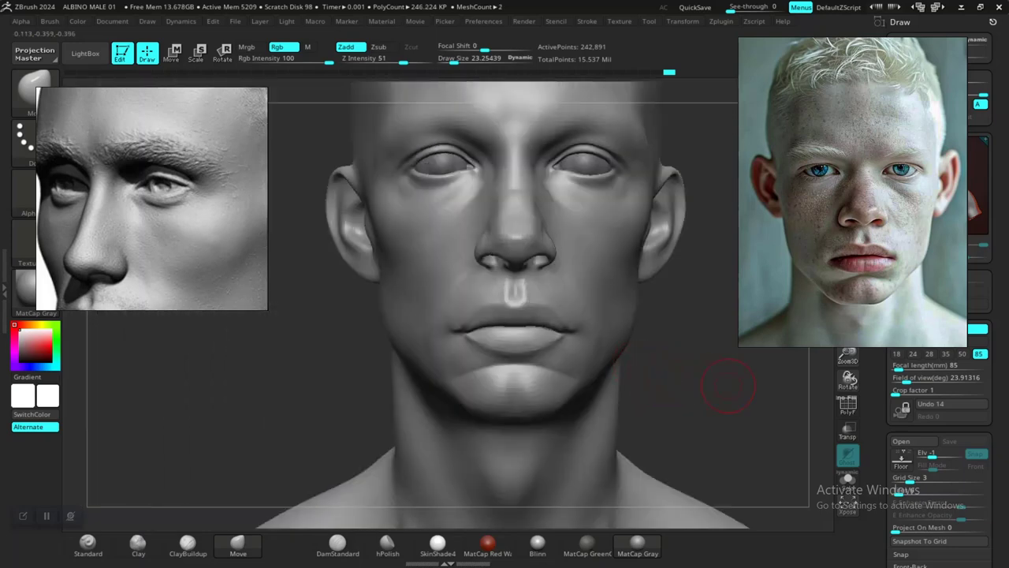
pyautogui.moveTo(728, 386)
pyautogui.keyDown('alt'); pyautogui.mouseDown()
pyautogui.moveTo(655, 378)
pyautogui.moveTo(709, 424)
pyautogui.moveTo(753, 424)
pyautogui.moveTo(709, 383)
pyautogui.moveTo(702, 394)
pyautogui.moveTo(729, 417)
pyautogui.moveTo(780, 404)
pyautogui.moveTo(712, 414)
pyautogui.moveTo(717, 403)
pyautogui.mouseUp(); pyautogui.keyUp('alt')
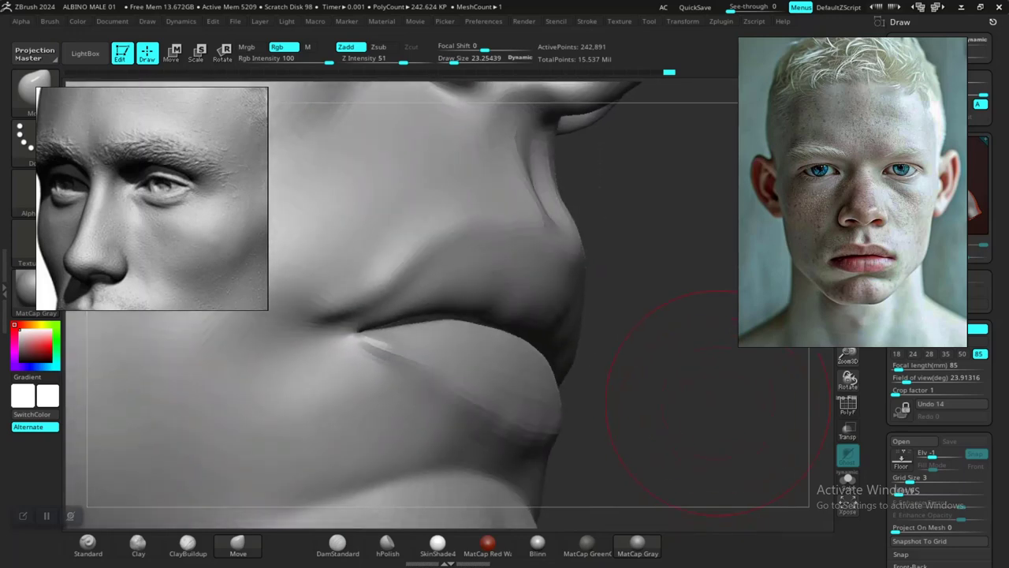
pyautogui.press('shift')
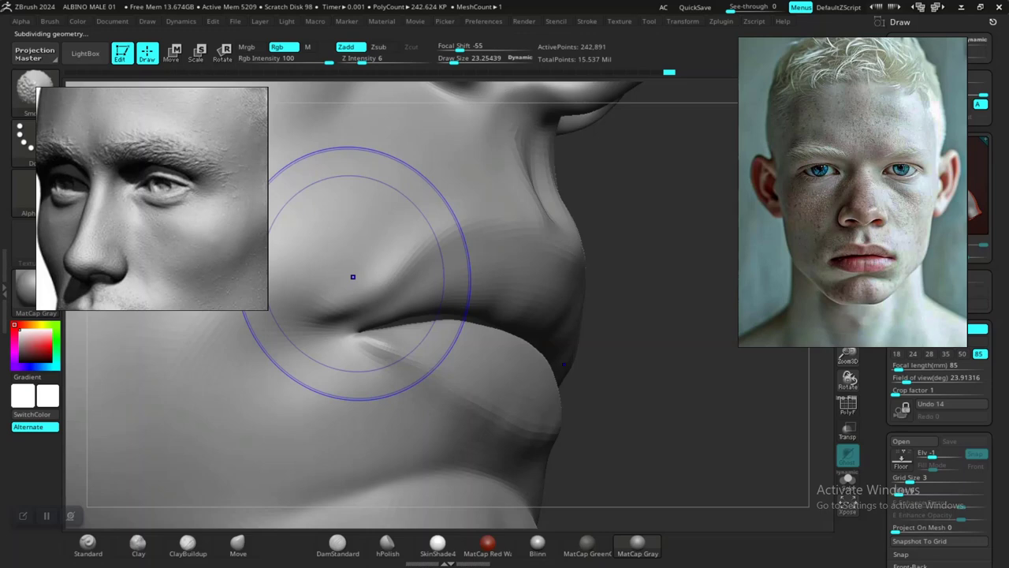
pyautogui.hotkey('shift', 'd')
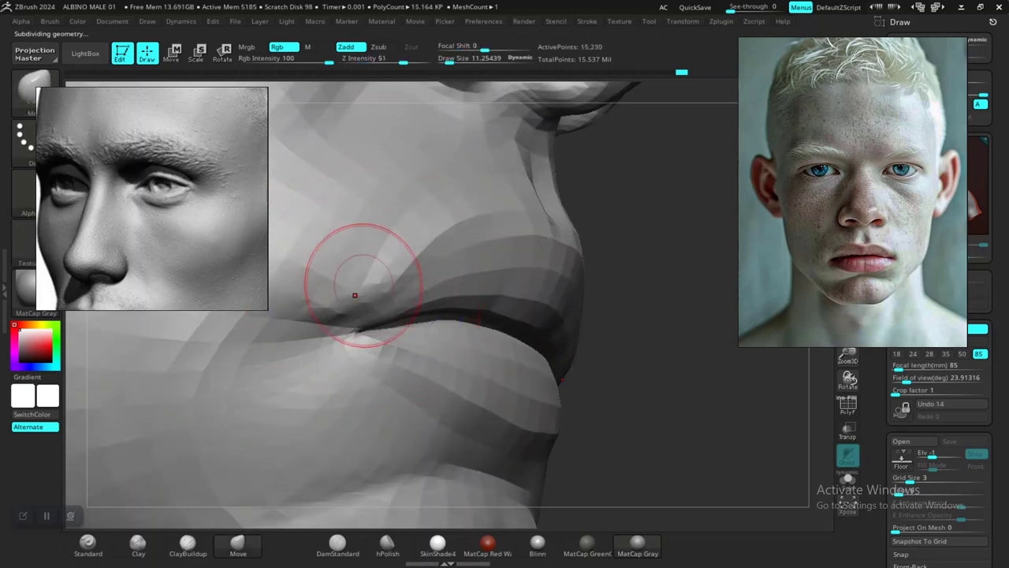
pyautogui.keyDown('shift'); pyautogui.moveTo(332, 292); pyautogui.dragTo(347, 302); pyautogui.keyUp('shift')
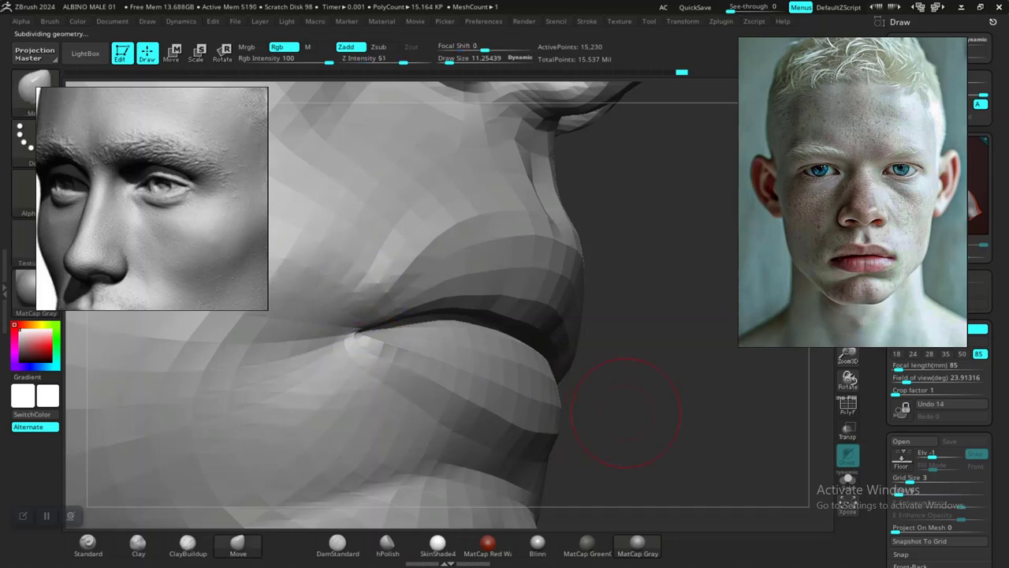
# Go up one subdivision level and smooth the skin above and below the mouth corner.
pyautogui.press('d')
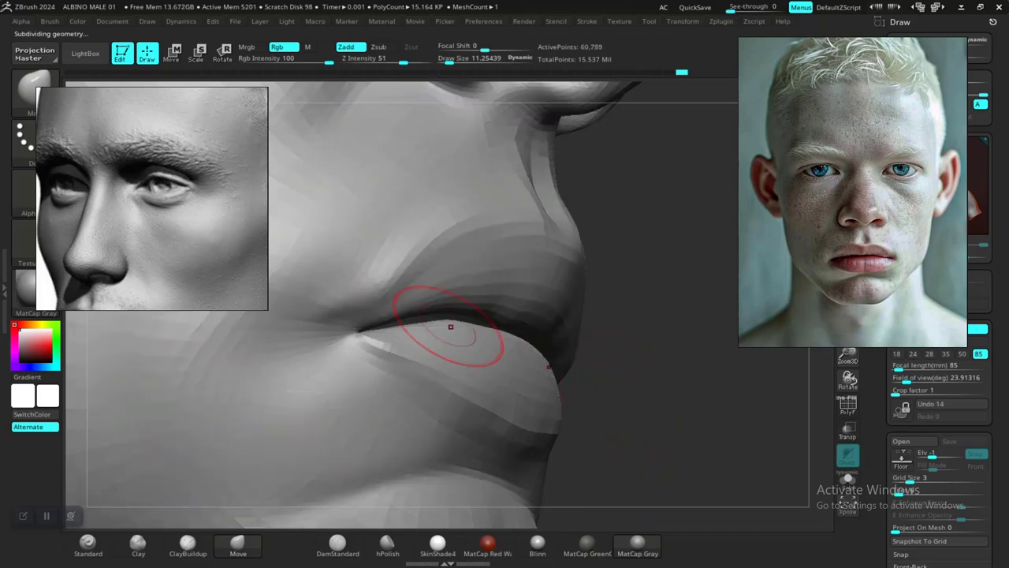
pyautogui.keyDown('shift'); pyautogui.moveTo(351, 304); pyautogui.dragTo(348, 300); pyautogui.keyUp('shift')
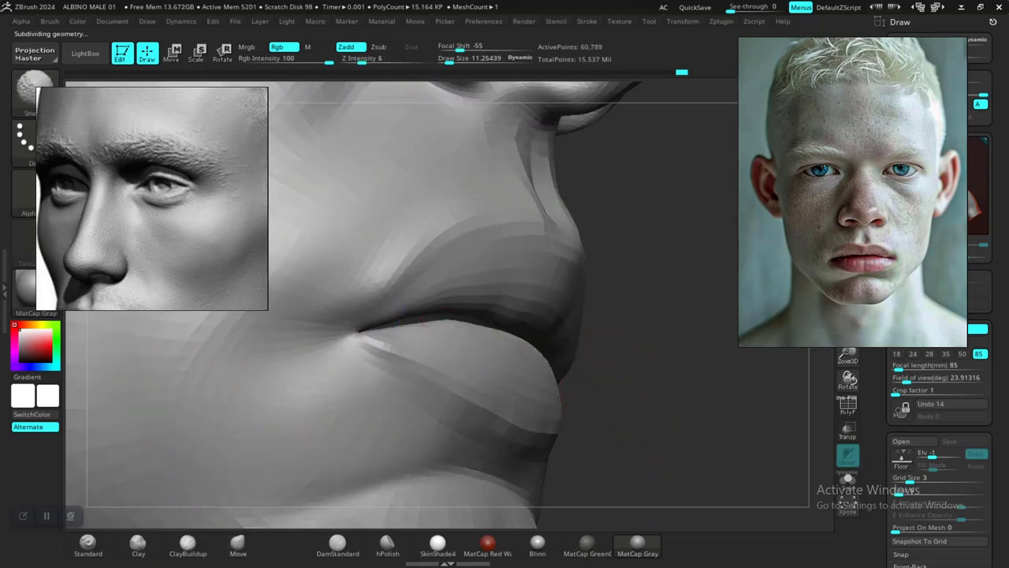
pyautogui.keyDown('shift'); pyautogui.moveTo(306, 389); pyautogui.dragTo(316, 381); pyautogui.keyUp('shift')
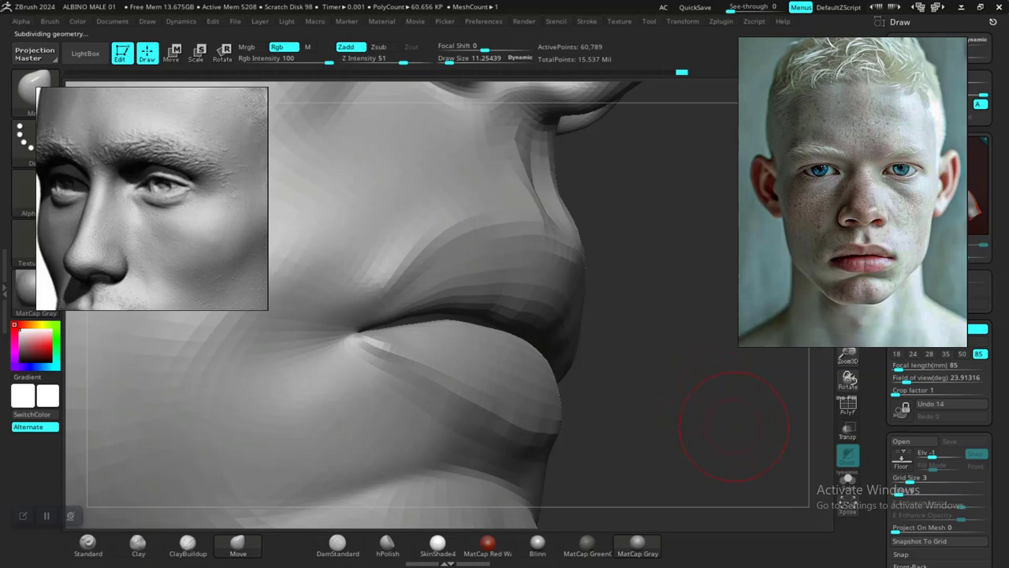
pyautogui.moveTo(738, 431)
pyautogui.mouseDown()
pyautogui.moveTo(749, 410)
pyautogui.moveTo(761, 426)
pyautogui.moveTo(732, 440)
pyautogui.moveTo(710, 355)
pyautogui.mouseUp()
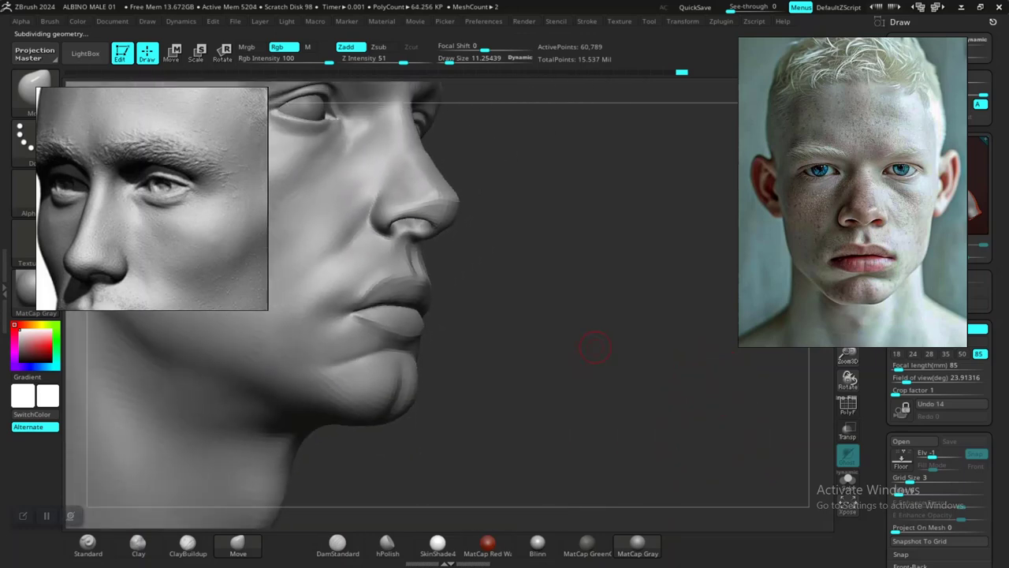
# Adjust the lower lip and chin with the Move brush at a draw size of about 25.5, one subdivision level lower.
pyautogui.keyDown('alt'); pyautogui.moveTo(590, 347); pyautogui.dragTo(657, 443); pyautogui.keyUp('alt')
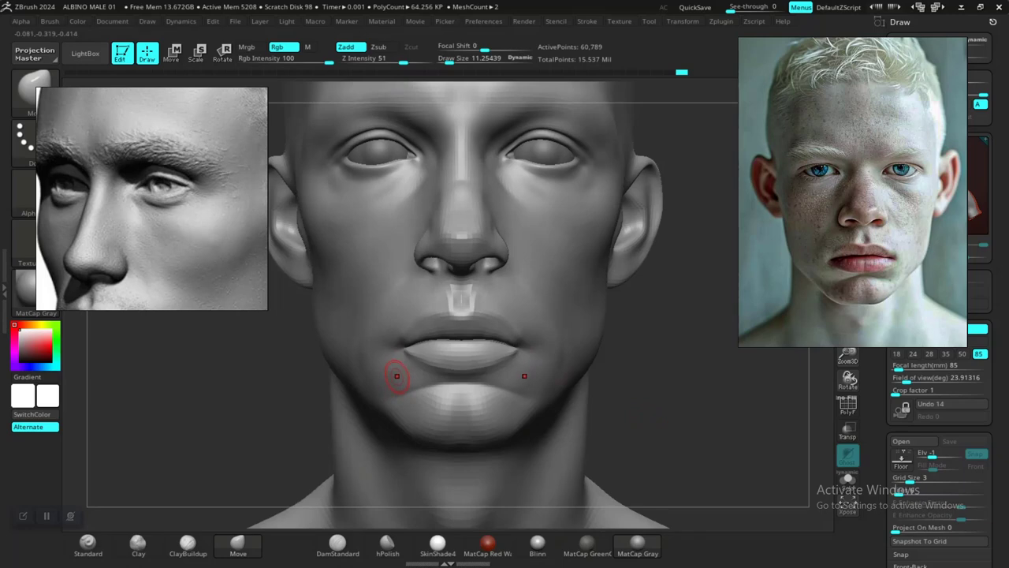
pyautogui.keyDown('alt'); pyautogui.moveTo(679, 364); pyautogui.dragTo(654, 392); pyautogui.keyUp('alt')
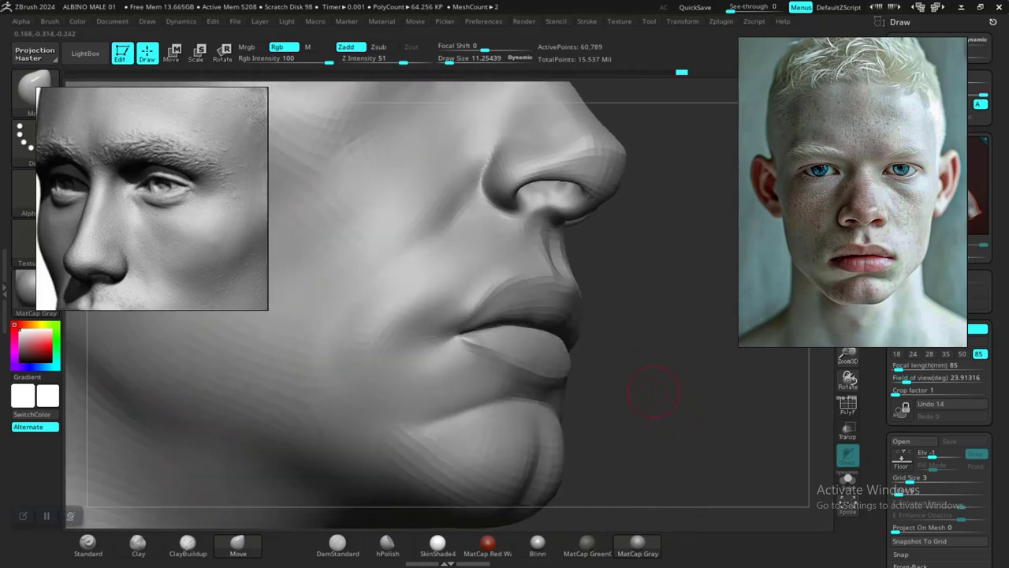
pyautogui.press('shift')
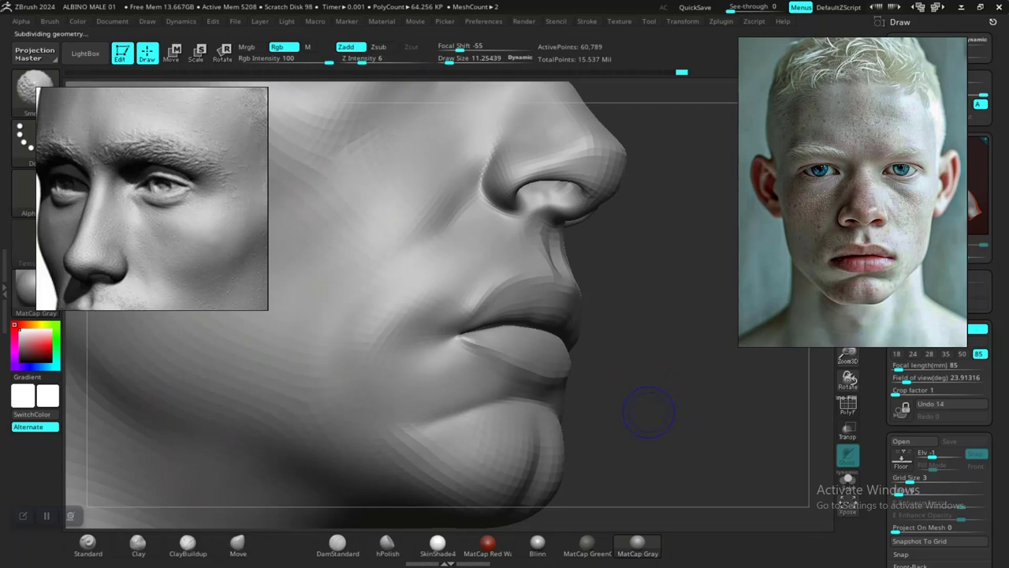
pyautogui.hotkey('shift', 'd')
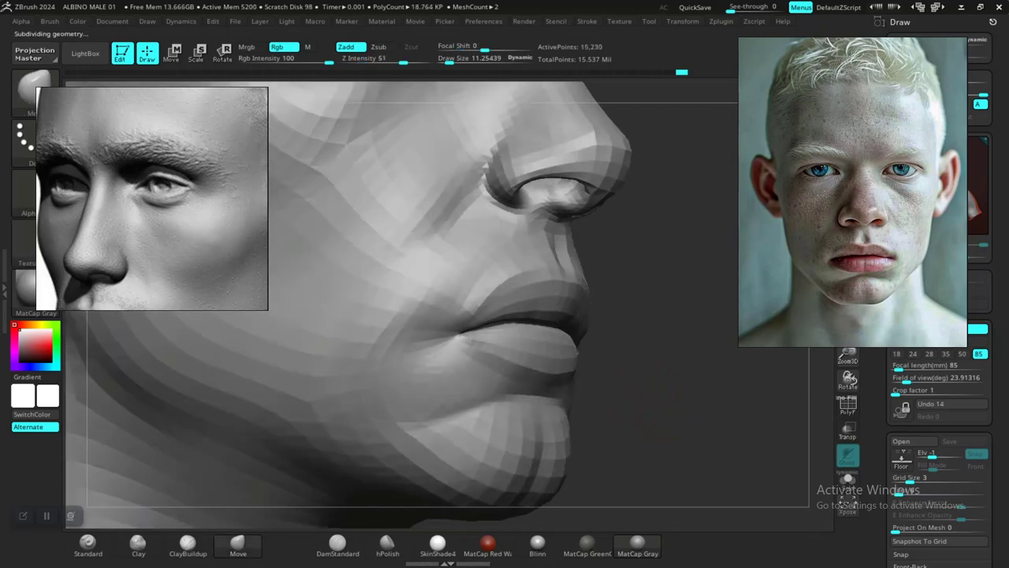
pyautogui.press('space')
pyautogui.moveTo(587, 375); pyautogui.dragTo(594, 374)
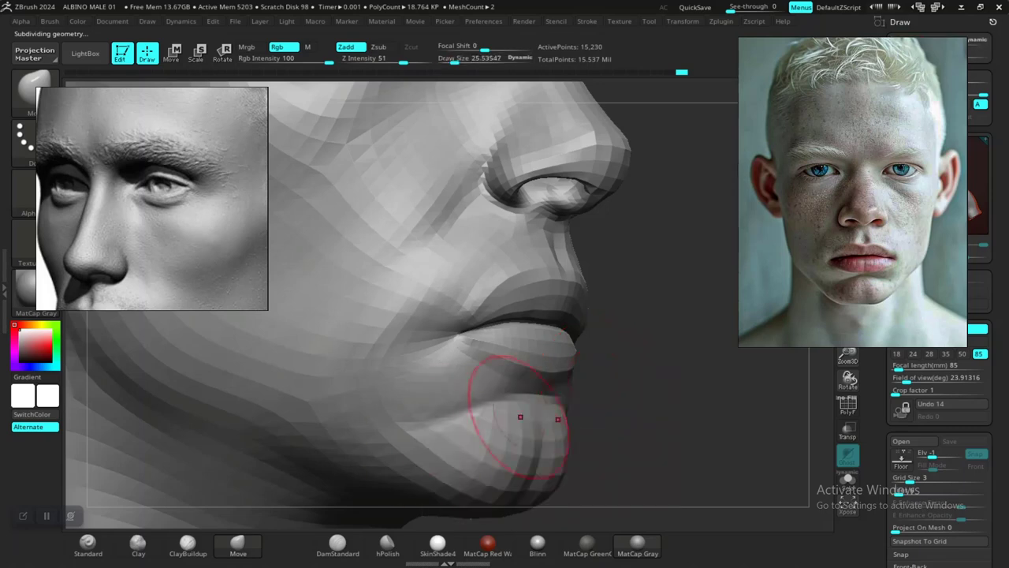
pyautogui.keyDown('shift'); pyautogui.moveTo(597, 415); pyautogui.dragTo(510, 420); pyautogui.keyUp('shift')
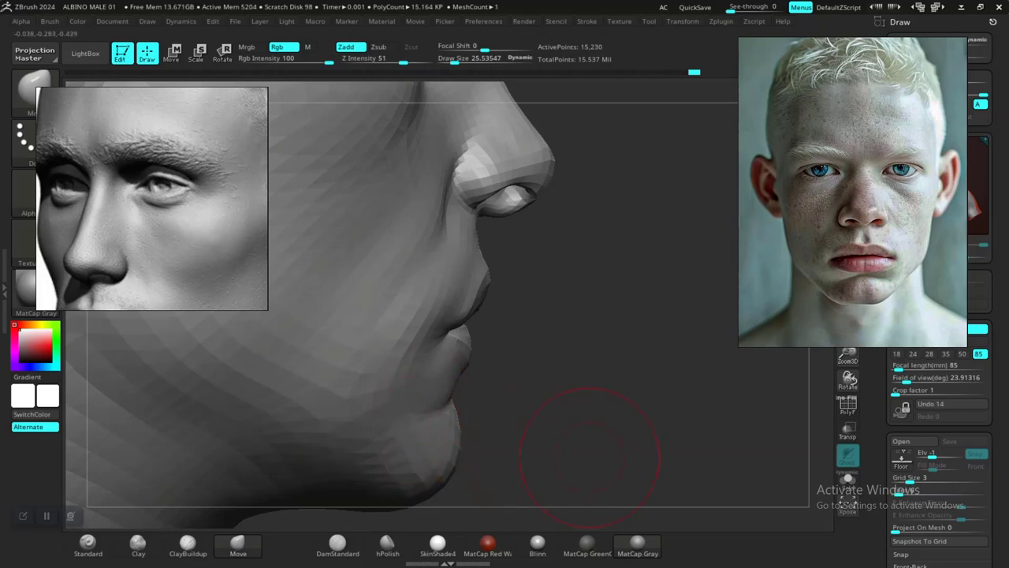
pyautogui.keyDown('alt'); pyautogui.moveTo(589, 457); pyautogui.dragTo(501, 366); pyautogui.keyUp('alt')
pyautogui.keyDown('alt'); pyautogui.moveTo(653, 372); pyautogui.dragTo(747, 412); pyautogui.keyUp('alt')
pyautogui.keyDown('alt'); pyautogui.moveTo(686, 418); pyautogui.dragTo(711, 430); pyautogui.keyUp('alt')
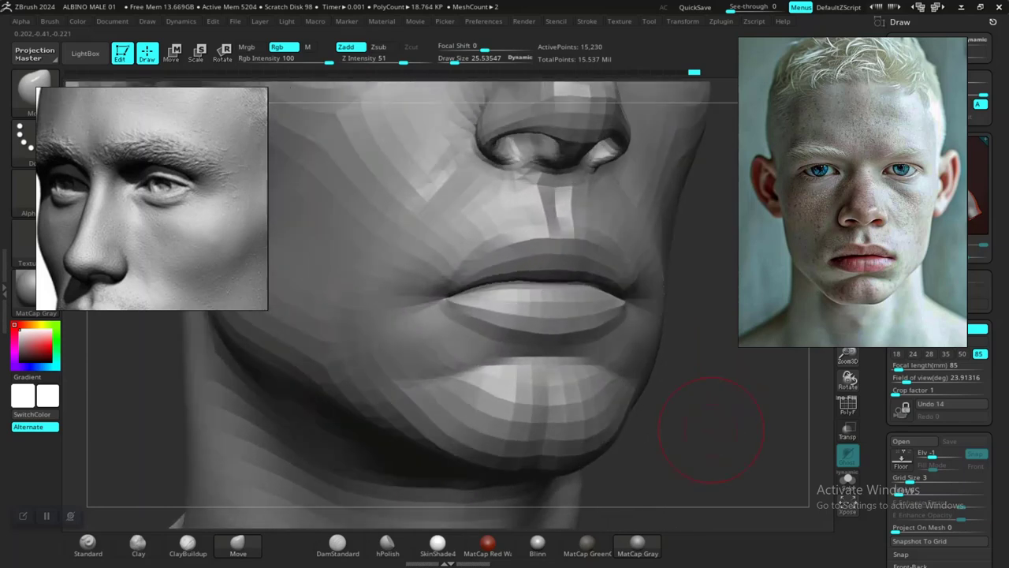
pyautogui.moveTo(711, 428); pyautogui.dragTo(686, 394, button='right')
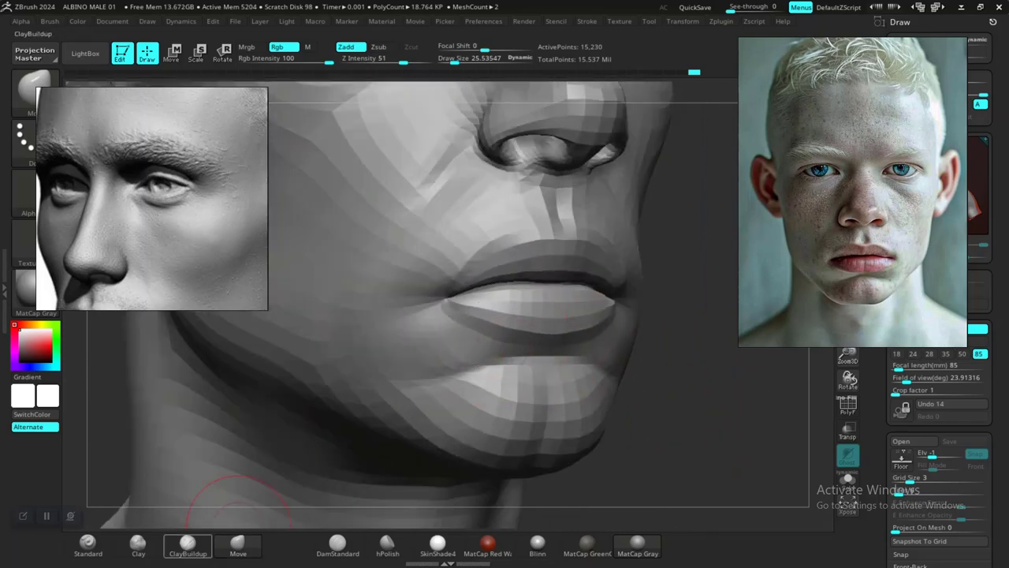
# Carve the crease at the mouth corner with the DamStandard brush at a draw size of about 11.9.
pyautogui.click(188, 545)
pyautogui.moveTo(670, 380)
pyautogui.mouseDown()
pyautogui.moveTo(623, 319)
pyautogui.moveTo(624, 370)
pyautogui.moveTo(655, 414)
pyautogui.moveTo(711, 428)
pyautogui.moveTo(676, 426)
pyautogui.moveTo(749, 421)
pyautogui.mouseUp()
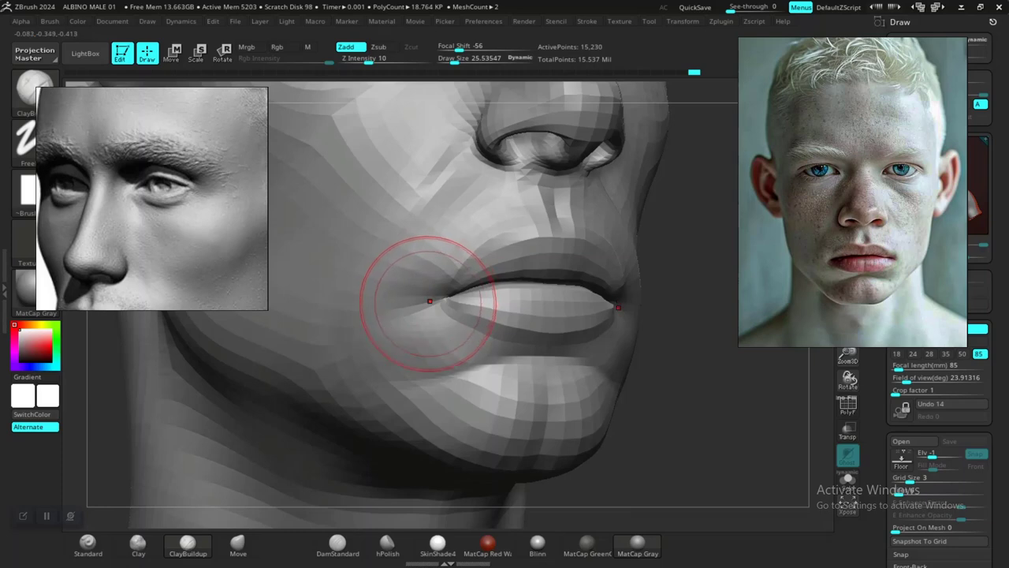
pyautogui.click(337, 541)
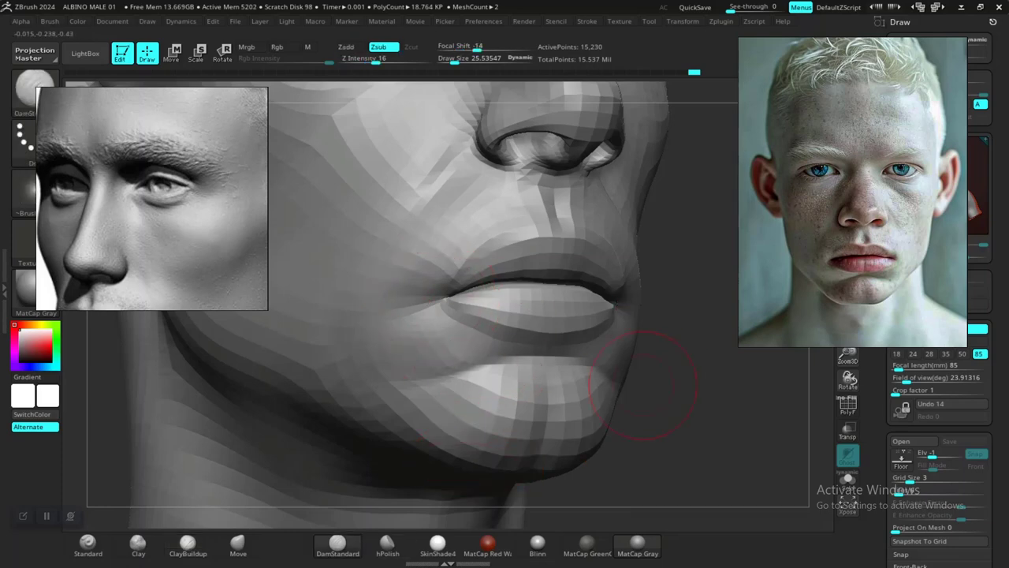
pyautogui.keyDown('alt'); pyautogui.moveTo(689, 371); pyautogui.dragTo(696, 353); pyautogui.keyUp('alt')
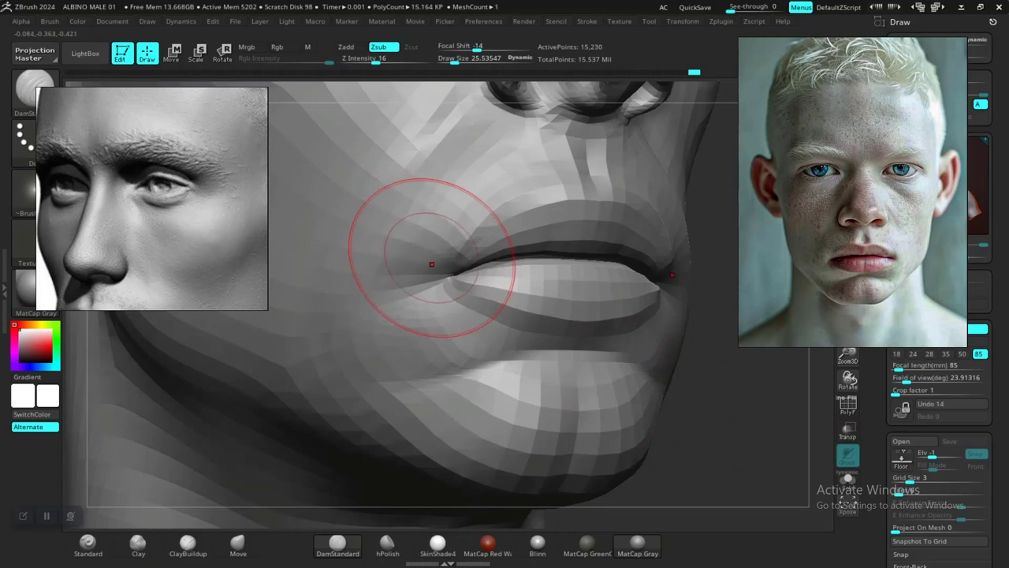
pyautogui.press('space')
pyautogui.moveTo(428, 266); pyautogui.dragTo(434, 265)
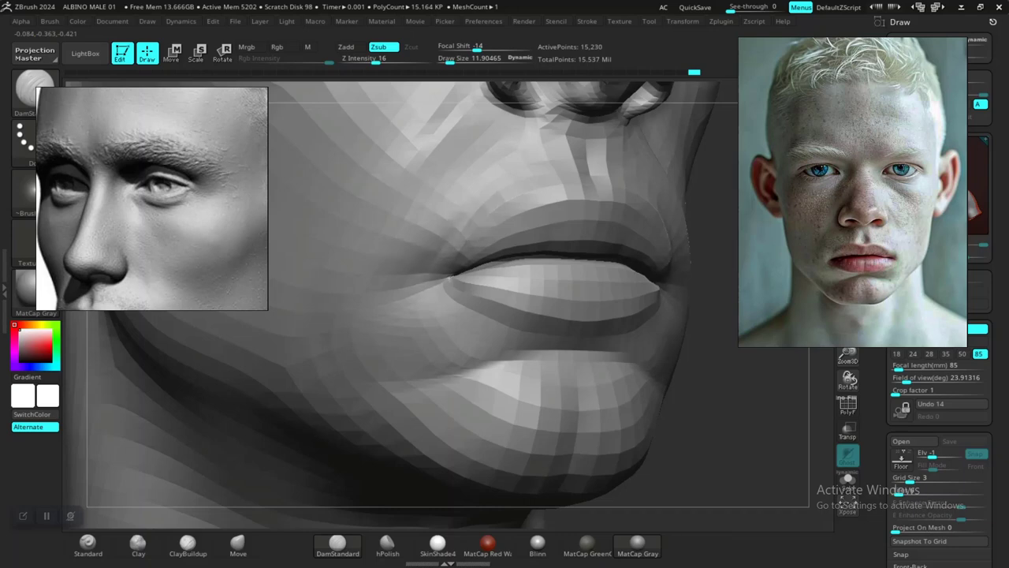
pyautogui.moveTo(687, 409)
pyautogui.keyDown('alt'); pyautogui.mouseDown()
pyautogui.moveTo(668, 344)
pyautogui.moveTo(564, 347)
pyautogui.moveTo(656, 356)
pyautogui.moveTo(682, 425)
pyautogui.mouseUp(); pyautogui.keyUp('alt')
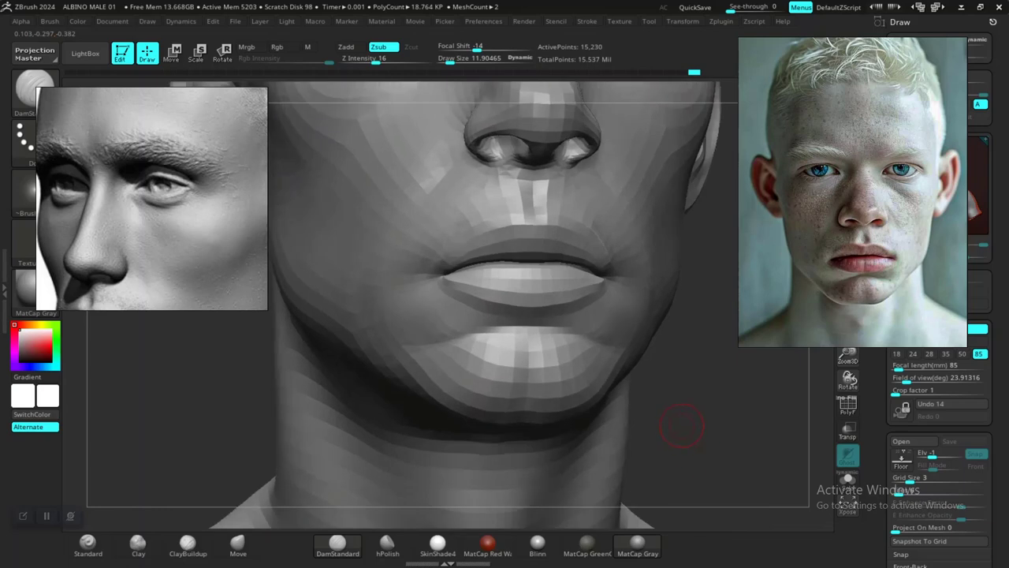
# Go up one subdivision level and smooth the upper lip border and mouth corner.
pyautogui.press('d')
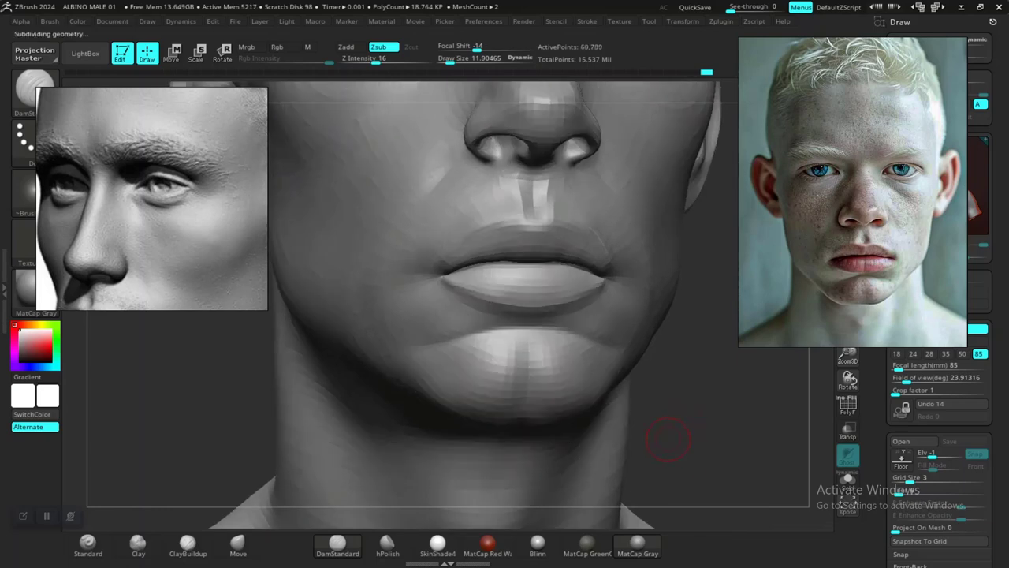
pyautogui.moveTo(670, 413)
pyautogui.mouseDown()
pyautogui.moveTo(715, 410)
pyautogui.moveTo(710, 466)
pyautogui.mouseUp()
pyautogui.keyDown('shift'); pyautogui.moveTo(470, 214); pyautogui.dragTo(502, 194); pyautogui.keyUp('shift')
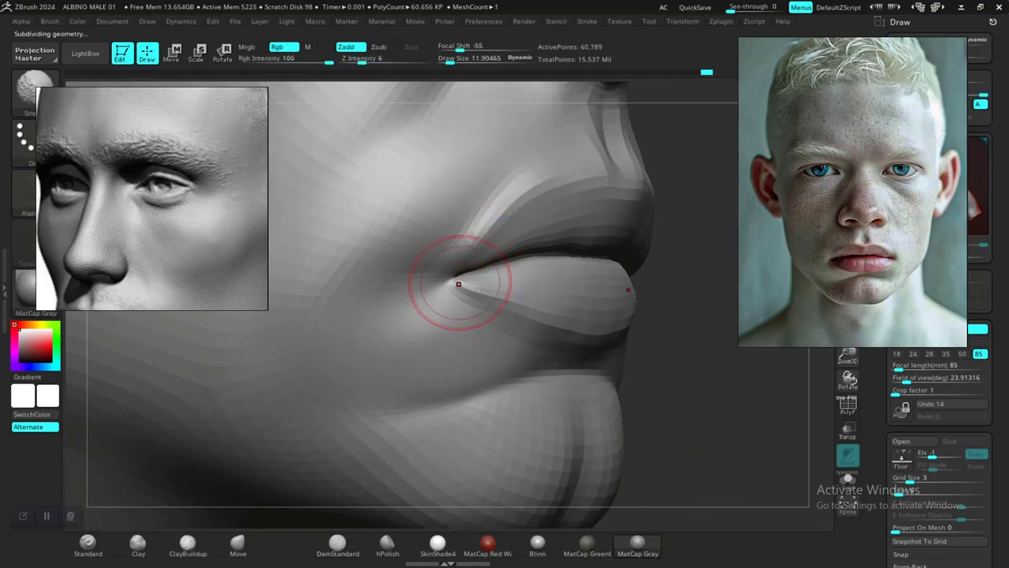
# Try to carve the lower lip's bottom edge into the mouth corner with DamStandard.
pyautogui.moveTo(714, 421)
pyautogui.keyDown('alt'); pyautogui.mouseDown()
pyautogui.moveTo(711, 370)
pyautogui.moveTo(708, 413)
pyautogui.mouseUp(); pyautogui.keyUp('alt')
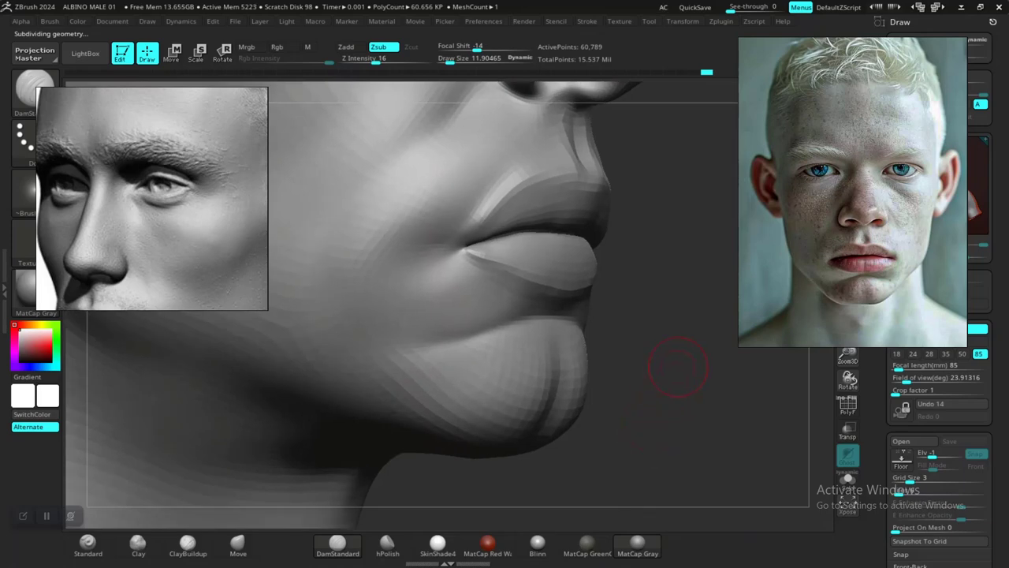
pyautogui.keyDown('alt'); pyautogui.moveTo(678, 367); pyautogui.dragTo(664, 406); pyautogui.keyUp('alt')
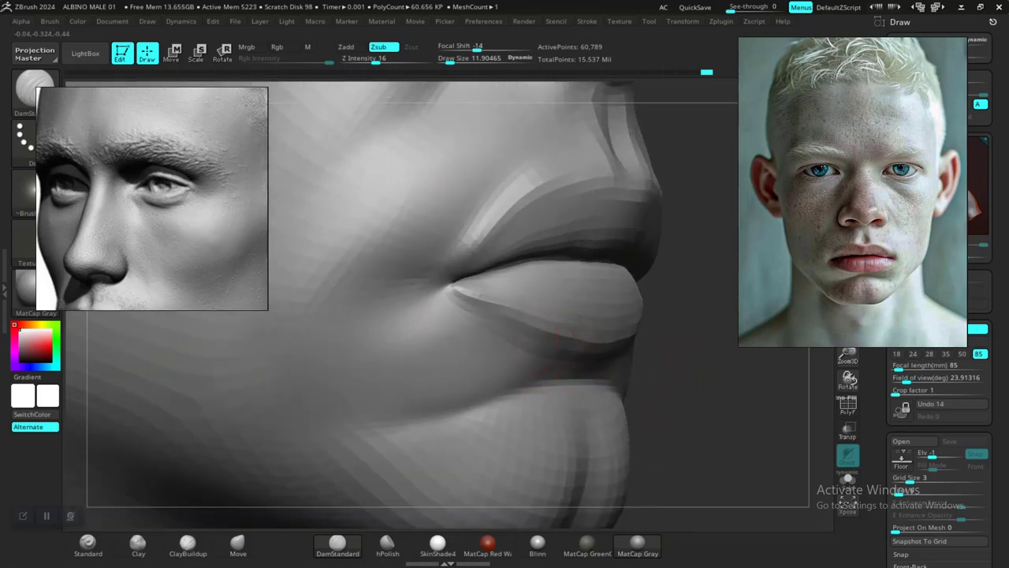
pyautogui.moveTo(512, 325); pyautogui.dragTo(450, 288)
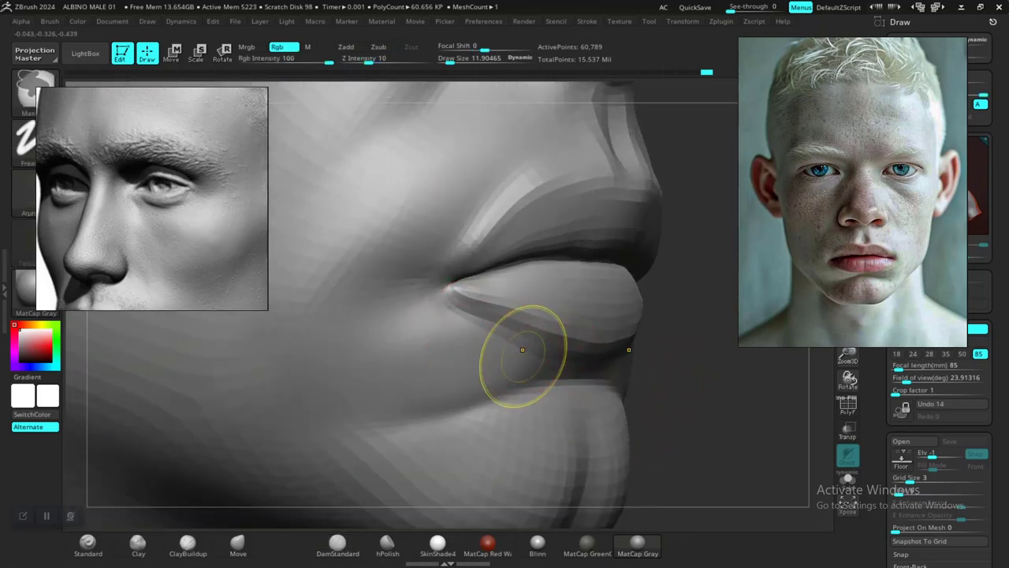
pyautogui.hotkey('ctrl', 'z')
# Define the lower lip's bottom edge from the mouth corner toward the centre with DamStandard.
pyautogui.keyDown('alt'); pyautogui.moveTo(721, 410); pyautogui.dragTo(710, 335); pyautogui.keyUp('alt')
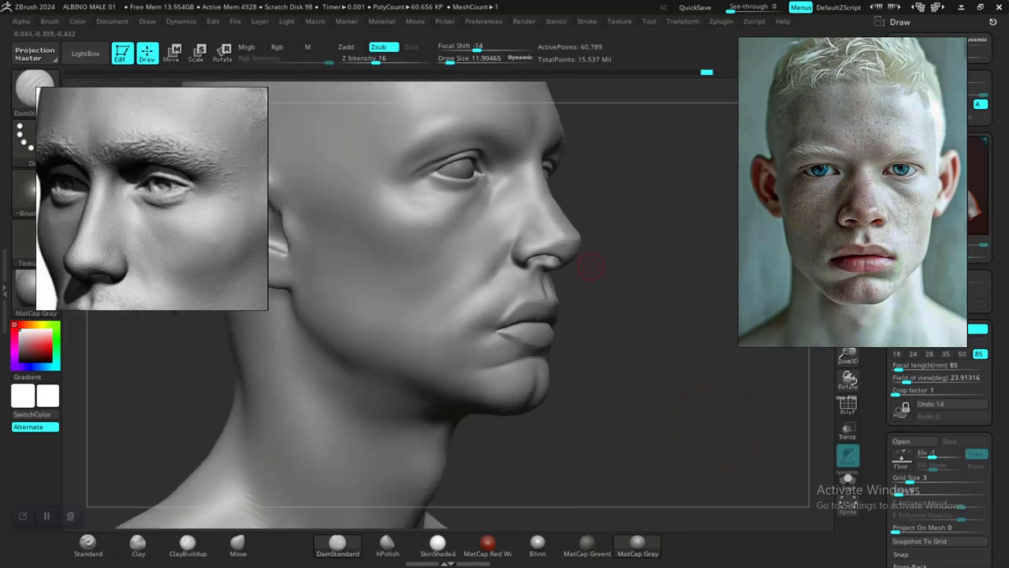
pyautogui.keyDown('shift'); pyautogui.moveTo(590, 267); pyautogui.dragTo(473, 269); pyautogui.keyUp('shift')
pyautogui.keyDown('alt'); pyautogui.moveTo(717, 362); pyautogui.dragTo(670, 418); pyautogui.keyUp('alt')
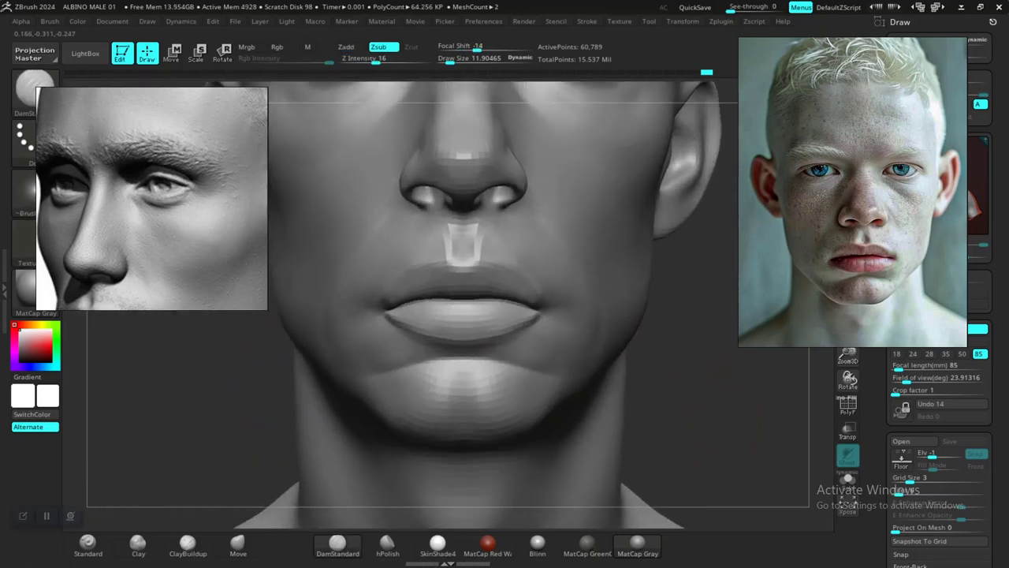
pyautogui.moveTo(631, 387)
pyautogui.mouseDown()
pyautogui.moveTo(684, 374)
pyautogui.moveTo(683, 402)
pyautogui.moveTo(664, 392)
pyautogui.mouseUp()
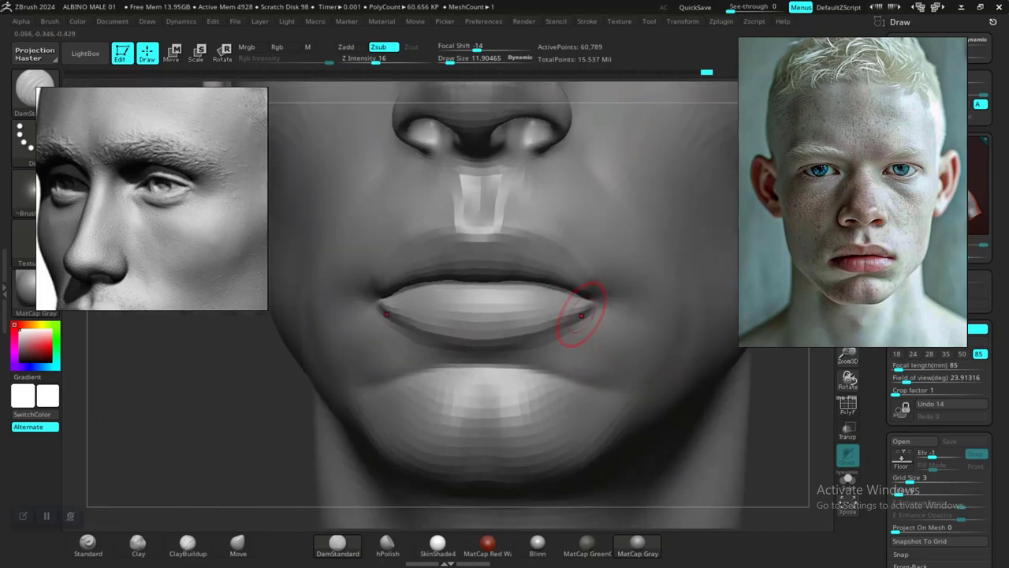
pyautogui.moveTo(561, 317); pyautogui.dragTo(482, 337)
# Compare the mouth with its earlier undo-history state and examine the face from three-quarter, profile and front views.
pyautogui.moveTo(577, 361)
pyautogui.keyDown('ctrl'); pyautogui.mouseDown(button='right')
pyautogui.moveTo(579, 315)
pyautogui.moveTo(665, 378)
pyautogui.moveTo(580, 378)
pyautogui.moveTo(664, 378)
pyautogui.mouseUp(button='right'); pyautogui.keyUp('ctrl')
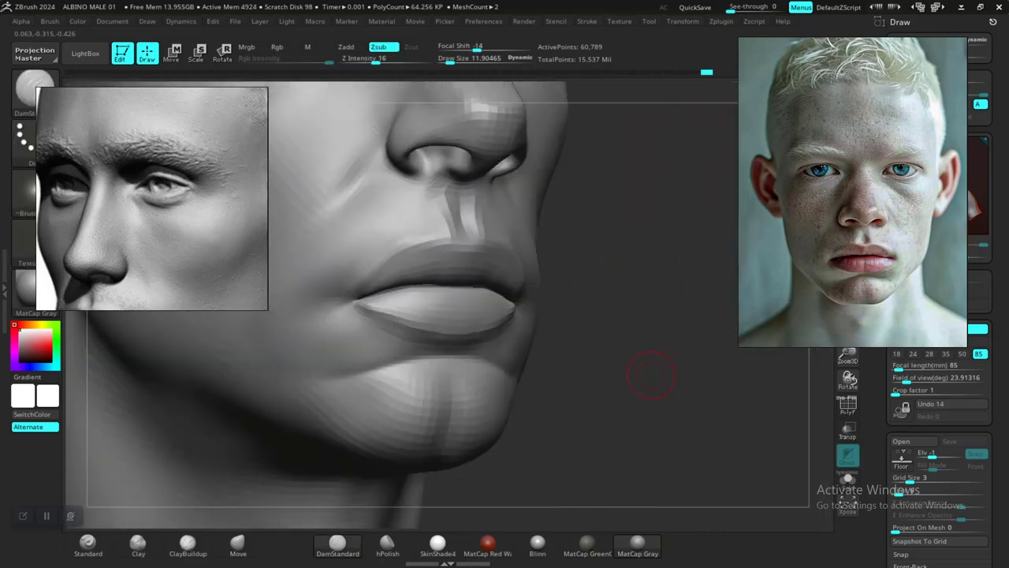
pyautogui.moveTo(650, 375)
pyautogui.mouseDown()
pyautogui.moveTo(704, 376)
pyautogui.moveTo(648, 379)
pyautogui.mouseUp()
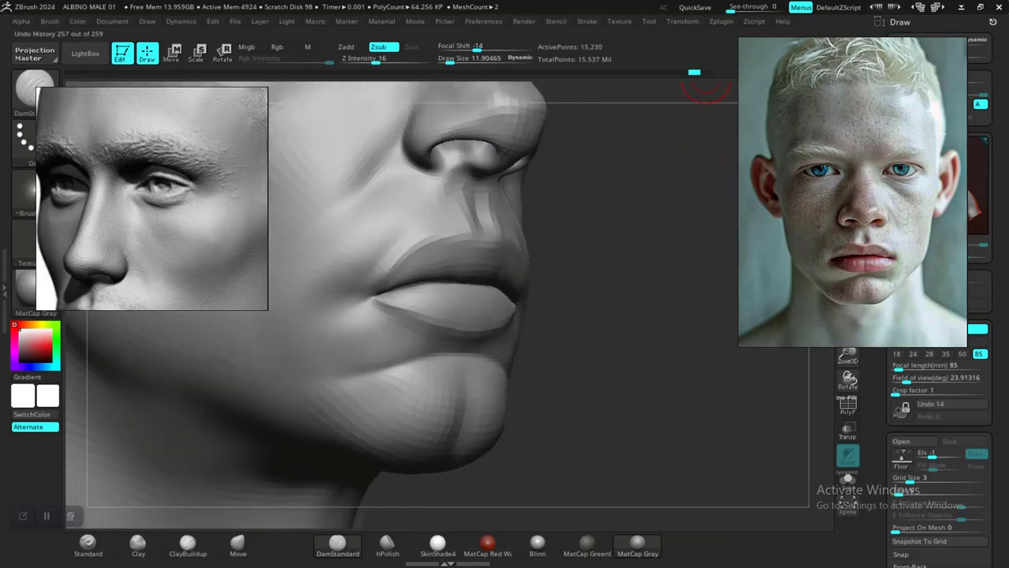
pyautogui.hotkey('shift', 'd')
pyautogui.click(706, 73)
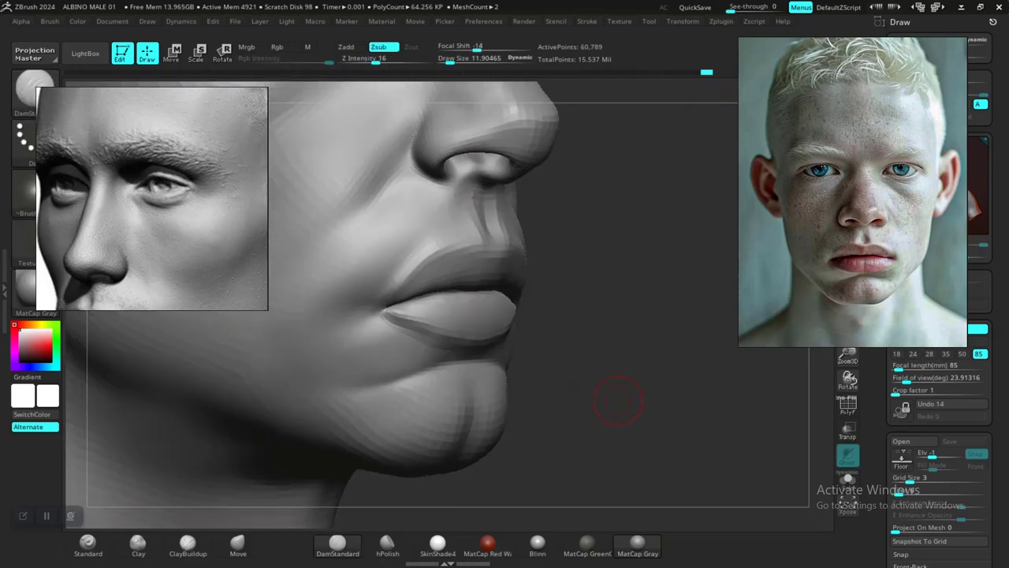
pyautogui.keyDown('shift'); pyautogui.moveTo(620, 402); pyautogui.dragTo(574, 401); pyautogui.keyUp('shift')
pyautogui.keyDown('alt'); pyautogui.moveTo(625, 376); pyautogui.dragTo(698, 357); pyautogui.keyUp('alt')
pyautogui.moveTo(631, 348); pyautogui.dragTo(618, 343, button='right')
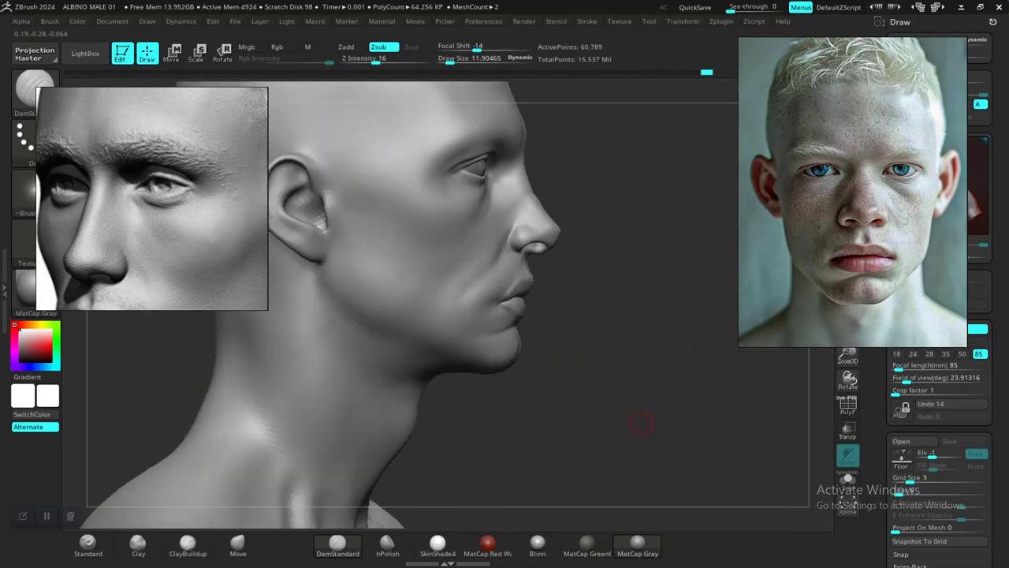
pyautogui.moveTo(632, 340)
pyautogui.keyDown('alt'); pyautogui.mouseDown()
pyautogui.moveTo(646, 361)
pyautogui.moveTo(569, 342)
pyautogui.moveTo(603, 342)
pyautogui.mouseUp(); pyautogui.keyUp('alt')
pyautogui.moveTo(643, 362); pyautogui.dragTo(676, 390, button='right')
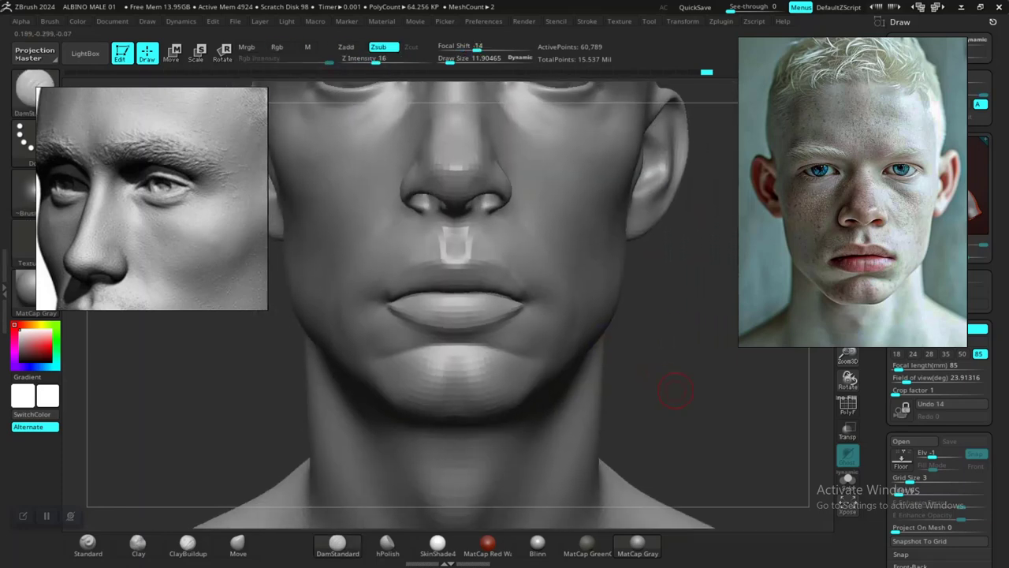
# Smooth the mouth corner and sharpen the bottom edge of the lower lip with DamStandard.
pyautogui.keyDown('alt'); pyautogui.moveTo(675, 390); pyautogui.dragTo(680, 414); pyautogui.keyUp('alt')
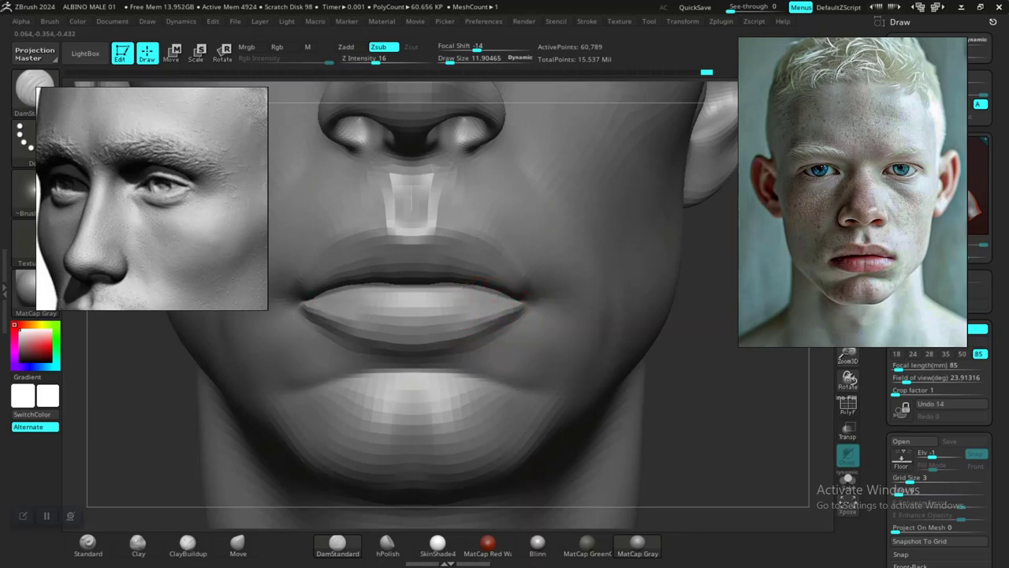
pyautogui.keyDown('alt'); pyautogui.moveTo(662, 449); pyautogui.dragTo(642, 422); pyautogui.keyUp('alt')
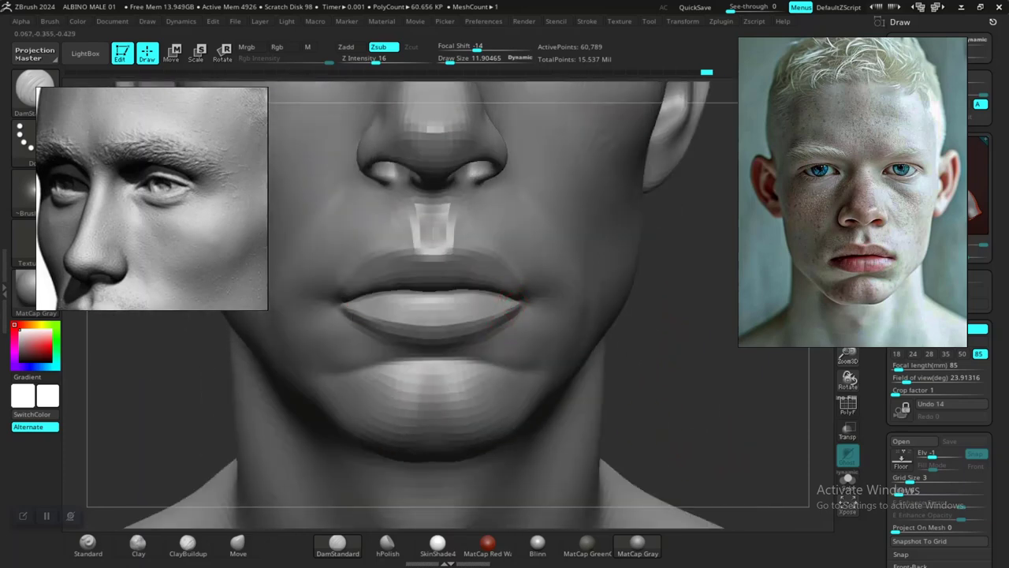
pyautogui.moveTo(686, 371)
pyautogui.mouseDown()
pyautogui.moveTo(707, 329)
pyautogui.moveTo(699, 372)
pyautogui.mouseUp()
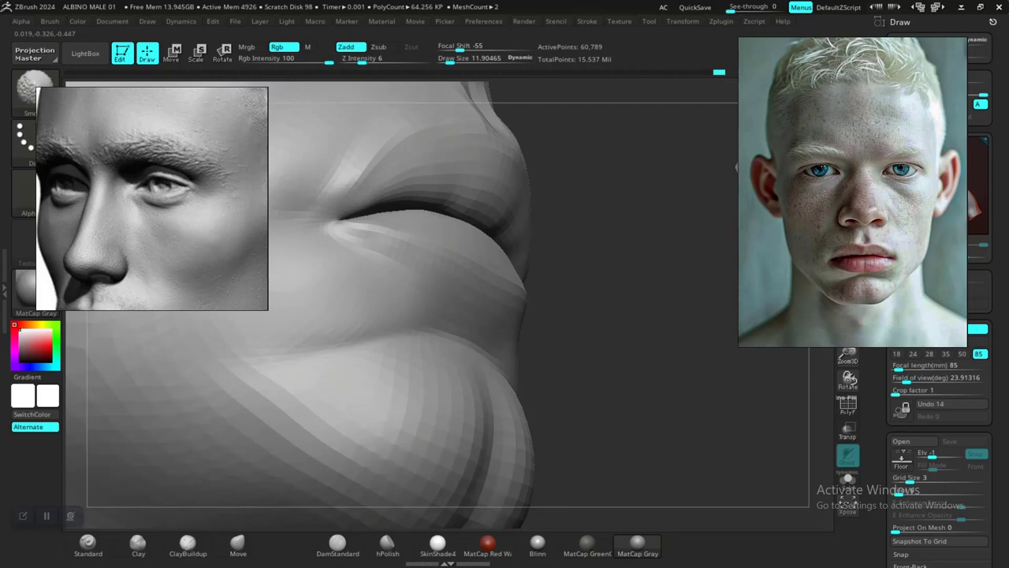
pyautogui.keyDown('alt'); pyautogui.moveTo(673, 428); pyautogui.dragTo(552, 391); pyautogui.keyUp('alt')
pyautogui.keyDown('alt'); pyautogui.moveTo(624, 394); pyautogui.dragTo(686, 447); pyautogui.keyUp('alt')
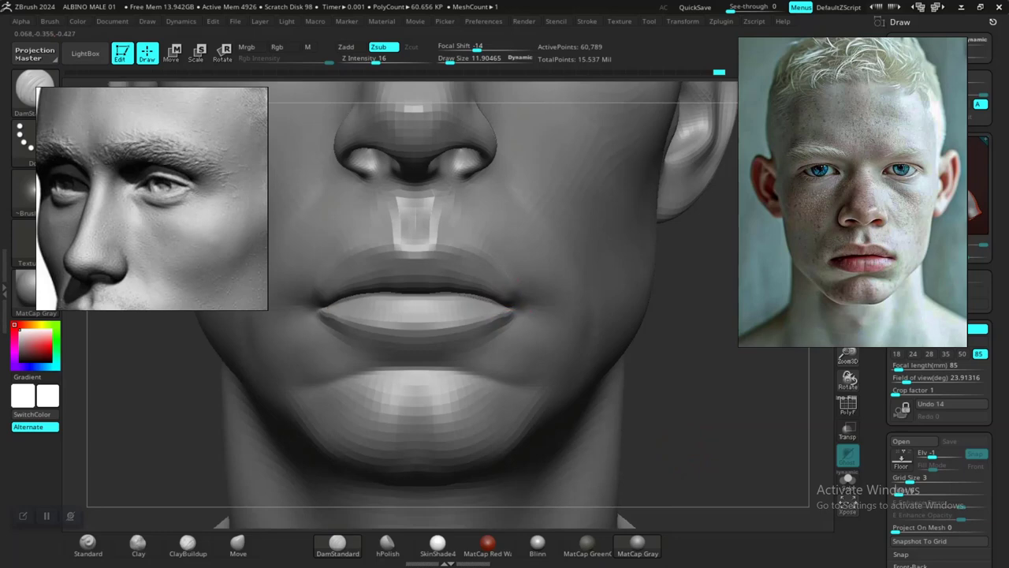
pyautogui.moveTo(444, 326); pyautogui.dragTo(418, 330)
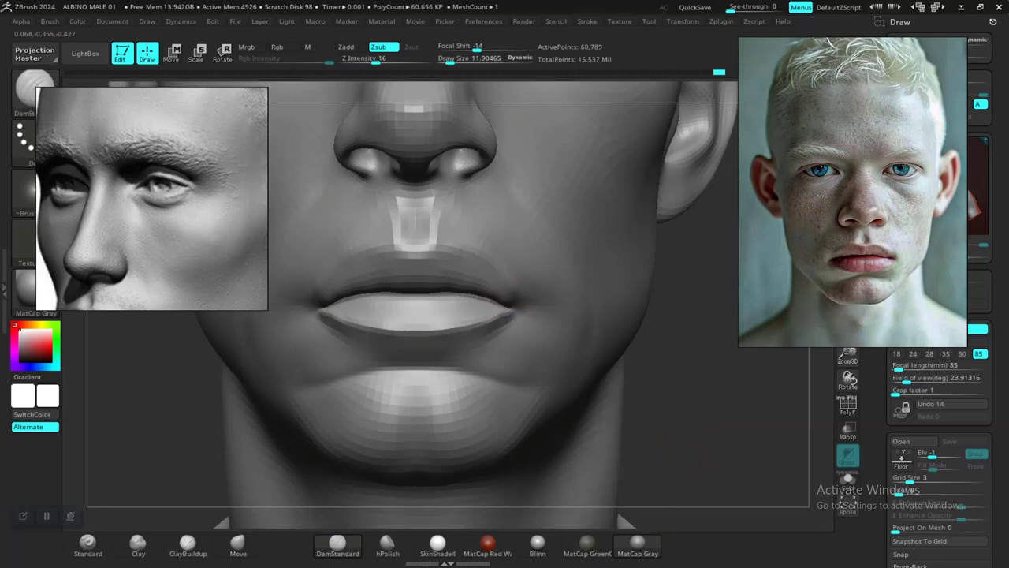
pyautogui.keyDown('alt'); pyautogui.moveTo(716, 439); pyautogui.dragTo(749, 384); pyautogui.keyUp('alt')
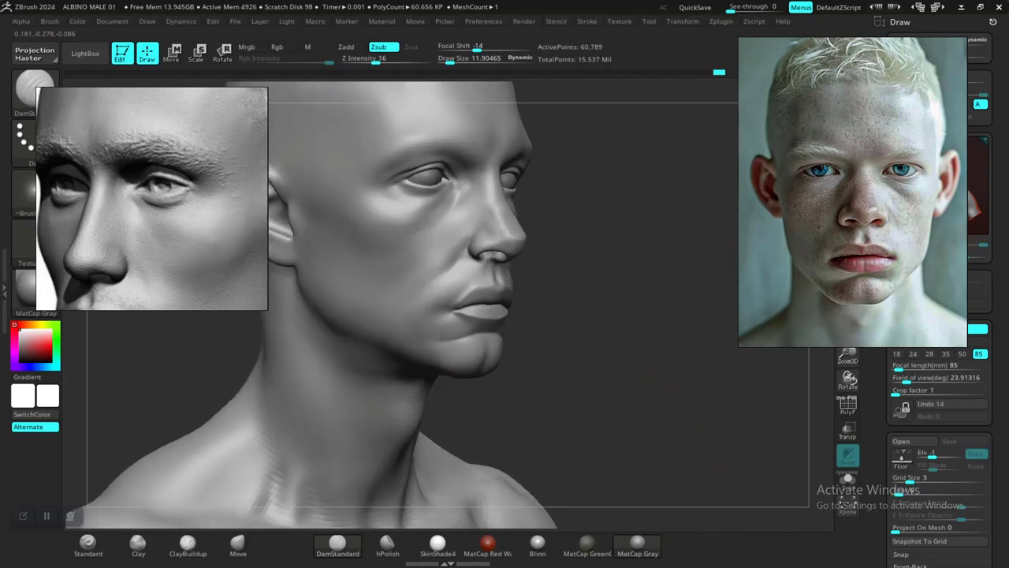
pyautogui.keyDown('alt'); pyautogui.moveTo(678, 394); pyautogui.dragTo(663, 429); pyautogui.keyUp('alt')
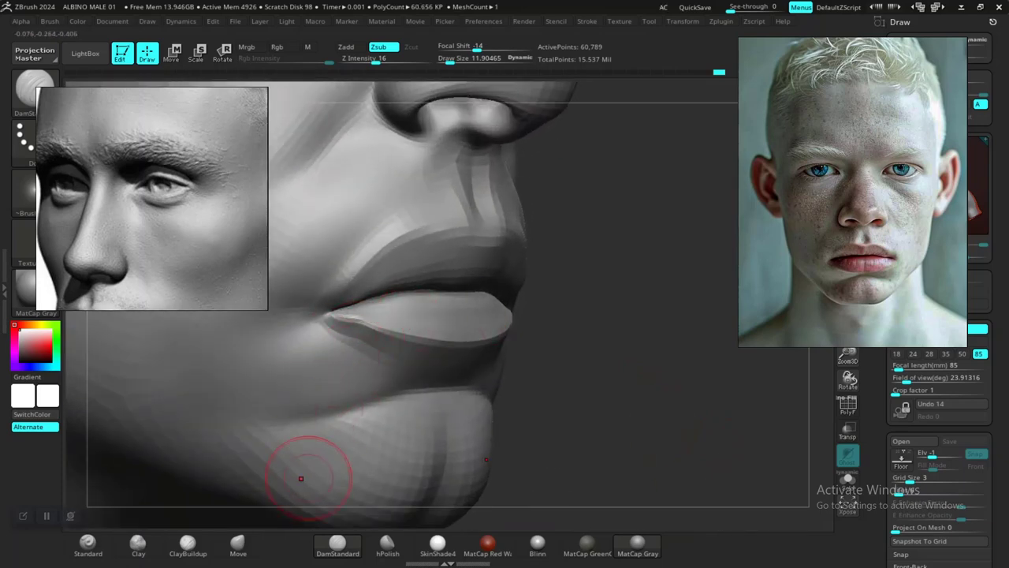
# Adjust the lower lip near the mouth corner with the Move brush at a draw size of about 6.6.
pyautogui.click(237, 542)
pyautogui.keyDown('alt'); pyautogui.moveTo(591, 339); pyautogui.dragTo(630, 402); pyautogui.keyUp('alt')
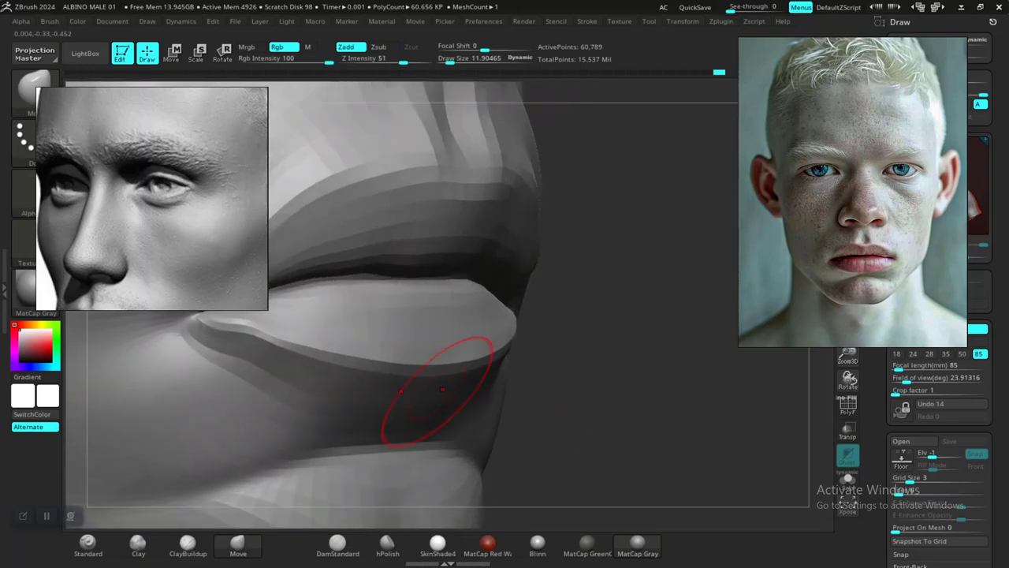
pyautogui.keyDown('alt'); pyautogui.moveTo(636, 349); pyautogui.dragTo(688, 367); pyautogui.keyUp('alt')
pyautogui.press('space')
pyautogui.moveTo(457, 348); pyautogui.dragTo(392, 346)
pyautogui.press('space')
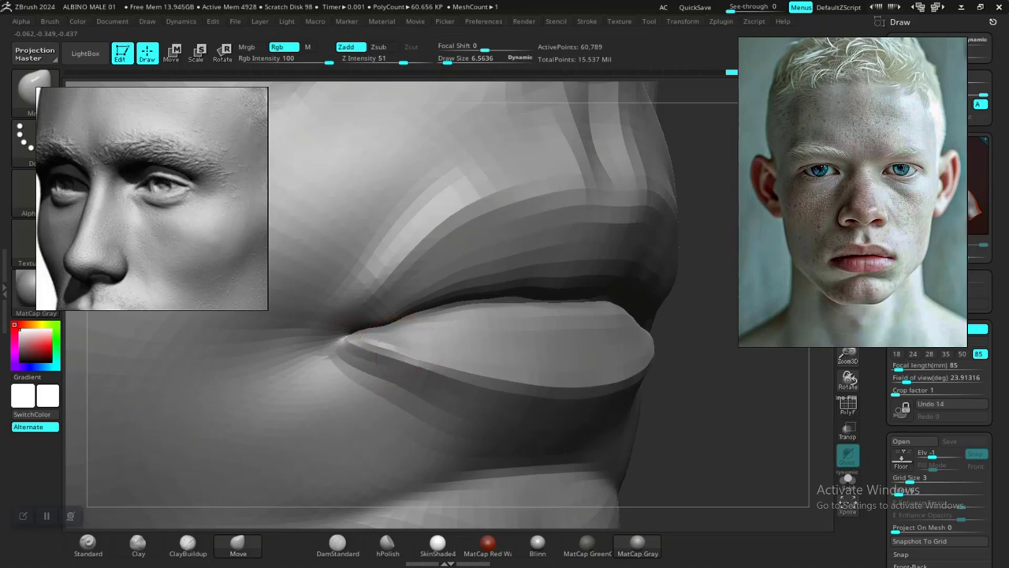
pyautogui.keyDown('ctrl'); pyautogui.moveTo(427, 360); pyautogui.dragTo(572, 354, button='right'); pyautogui.keyUp('ctrl')
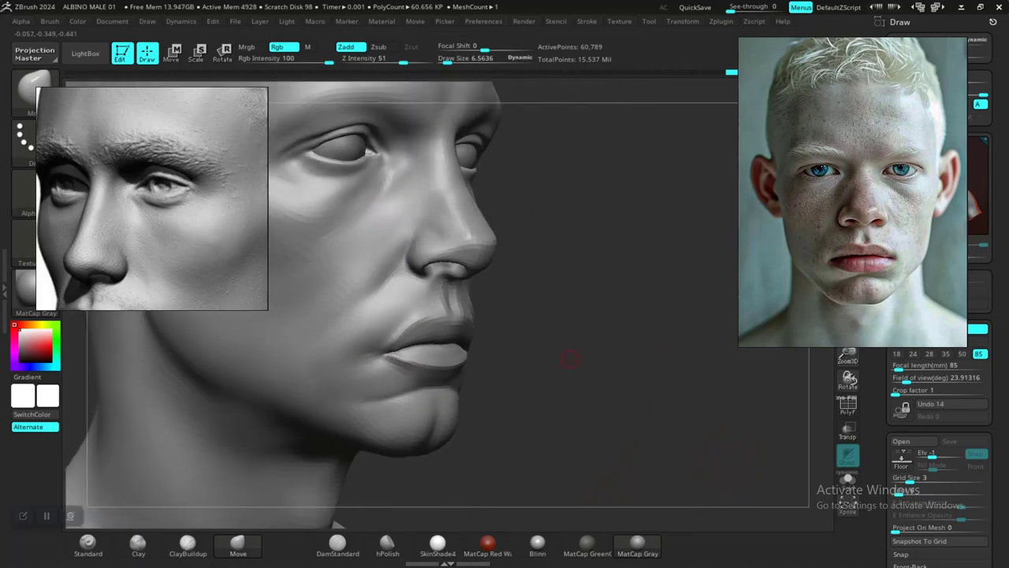
pyautogui.moveTo(670, 371); pyautogui.dragTo(599, 386, button='right')
pyautogui.keyDown('alt'); pyautogui.moveTo(677, 404); pyautogui.dragTo(687, 461); pyautogui.keyUp('alt')
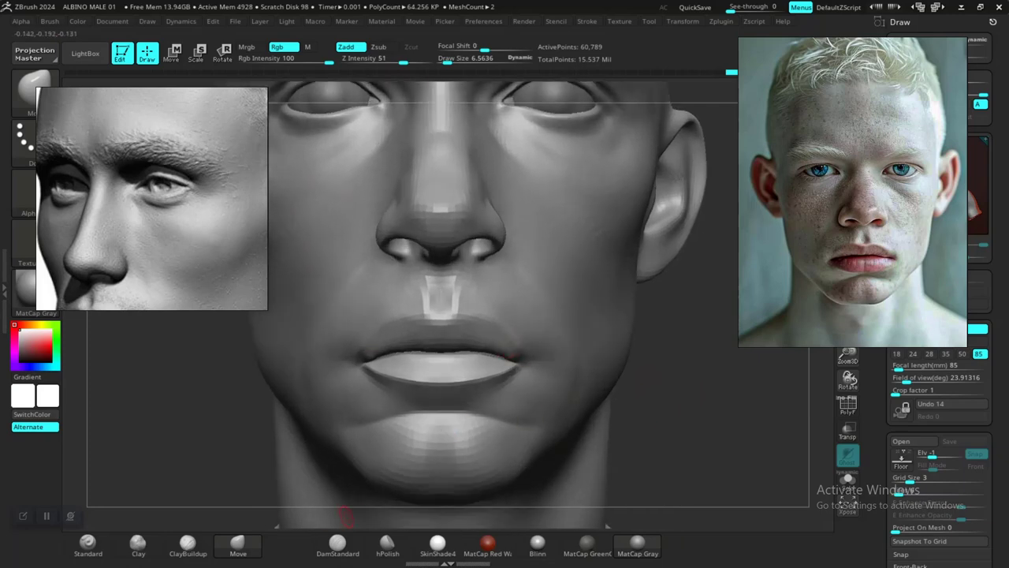
# Switch to the DamStandard brush and set its draw size to about 17.1.
pyautogui.click(337, 543)
pyautogui.press('space')
pyautogui.moveTo(536, 340); pyautogui.dragTo(543, 338)
# Examine the lips, nose and chin from three-quarter, profile and front views against the reference portraits.
pyautogui.moveTo(683, 439); pyautogui.dragTo(763, 435)
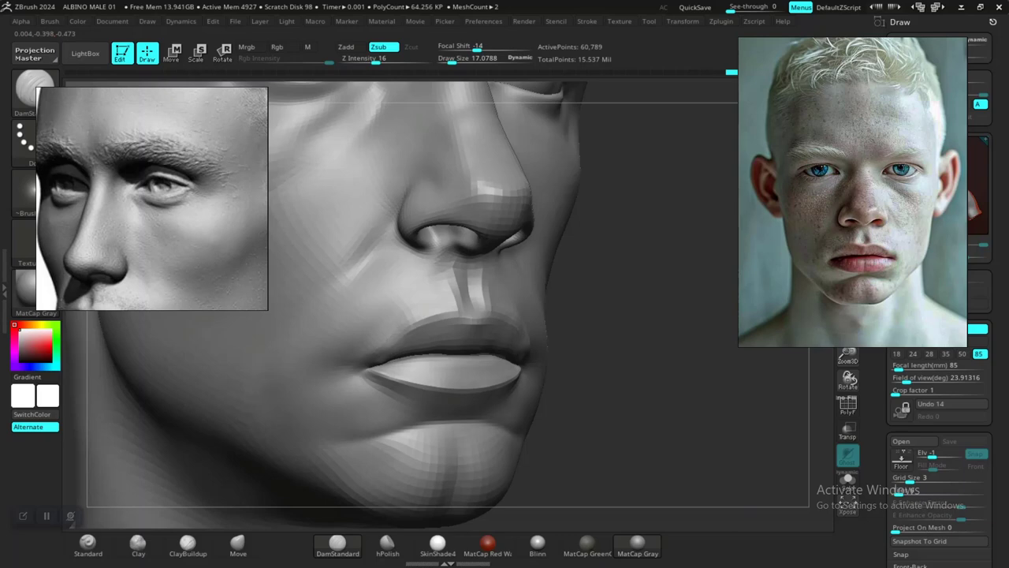
pyautogui.moveTo(615, 394)
pyautogui.keyDown('alt'); pyautogui.mouseDown()
pyautogui.moveTo(631, 416)
pyautogui.moveTo(610, 374)
pyautogui.moveTo(581, 351)
pyautogui.moveTo(680, 428)
pyautogui.moveTo(640, 421)
pyautogui.mouseUp(); pyautogui.keyUp('alt')
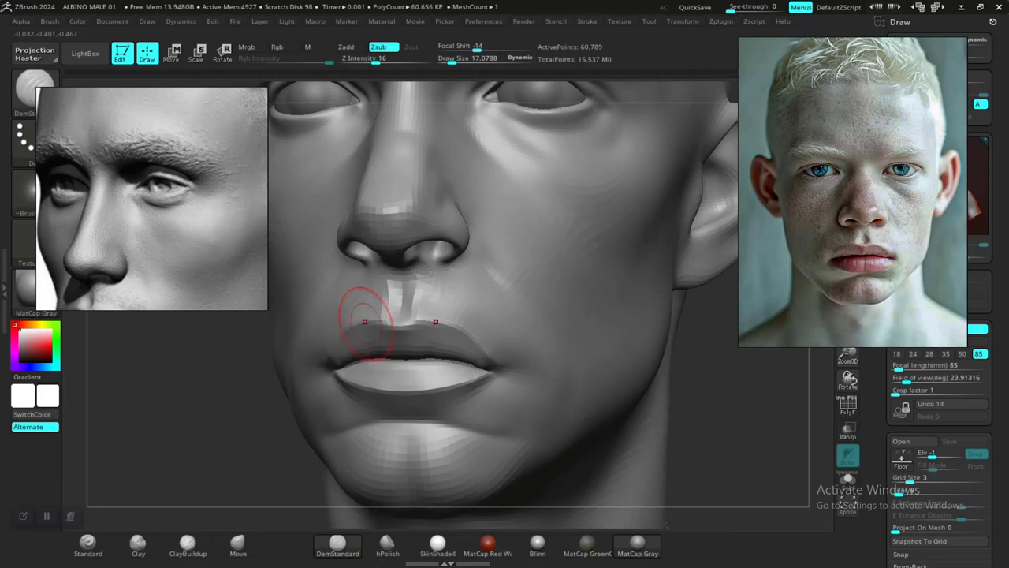
pyautogui.press('f')
pyautogui.moveTo(573, 385)
pyautogui.mouseDown()
pyautogui.moveTo(619, 383)
pyautogui.moveTo(612, 351)
pyautogui.moveTo(642, 439)
pyautogui.moveTo(721, 435)
pyautogui.mouseUp()
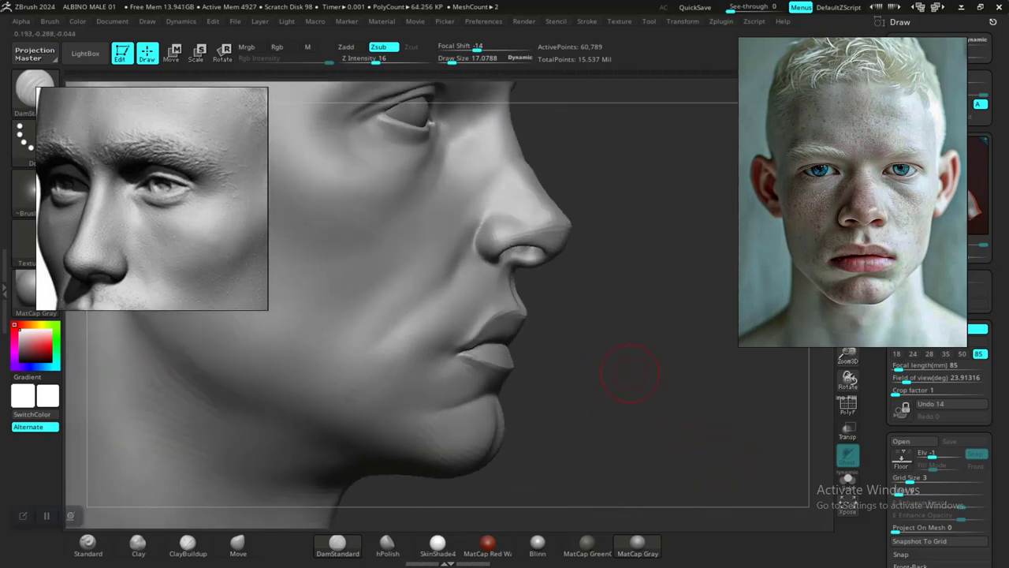
pyautogui.moveTo(630, 369)
pyautogui.keyDown('alt'); pyautogui.mouseDown()
pyautogui.moveTo(631, 383)
pyautogui.moveTo(577, 384)
pyautogui.mouseUp(); pyautogui.keyUp('alt')
pyautogui.keyDown('alt'); pyautogui.moveTo(660, 429); pyautogui.dragTo(640, 421); pyautogui.keyUp('alt')
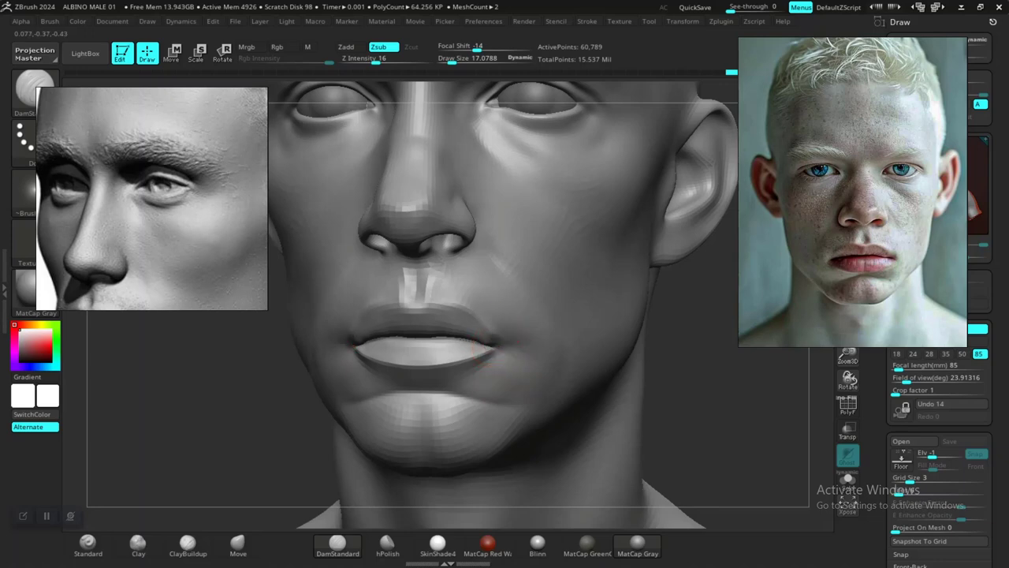
pyautogui.keyDown('alt'); pyautogui.moveTo(717, 412); pyautogui.dragTo(675, 394); pyautogui.keyUp('alt')
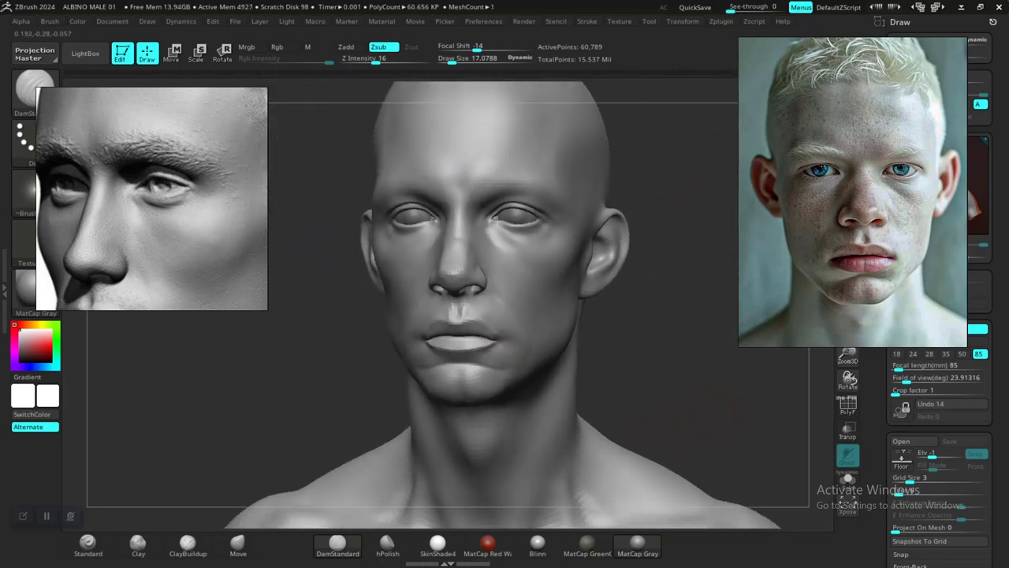
pyautogui.moveTo(569, 371)
pyautogui.mouseDown()
pyautogui.moveTo(622, 362)
pyautogui.moveTo(614, 400)
pyautogui.moveTo(675, 404)
pyautogui.mouseUp()
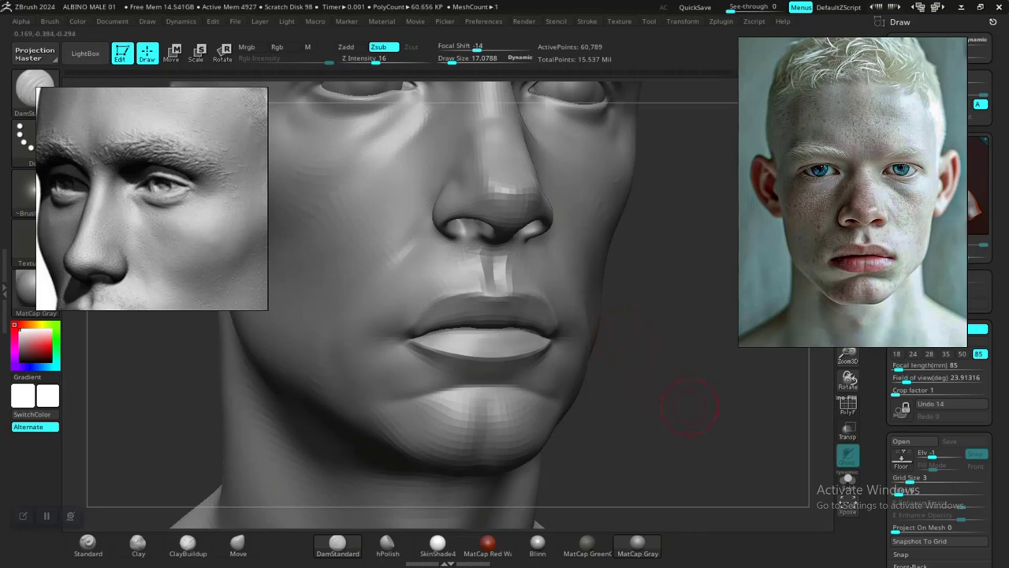
# Switch to the Move brush and set its draw size to about 11.9 for shaping the upper lip.
pyautogui.moveTo(689, 407)
pyautogui.keyDown('alt'); pyautogui.mouseDown()
pyautogui.moveTo(569, 342)
pyautogui.moveTo(602, 374)
pyautogui.moveTo(608, 336)
pyautogui.moveTo(632, 374)
pyautogui.moveTo(611, 359)
pyautogui.moveTo(675, 365)
pyautogui.moveTo(687, 421)
pyautogui.mouseUp(); pyautogui.keyUp('alt')
pyautogui.keyDown('alt'); pyautogui.moveTo(620, 354); pyautogui.dragTo(615, 388); pyautogui.keyUp('alt')
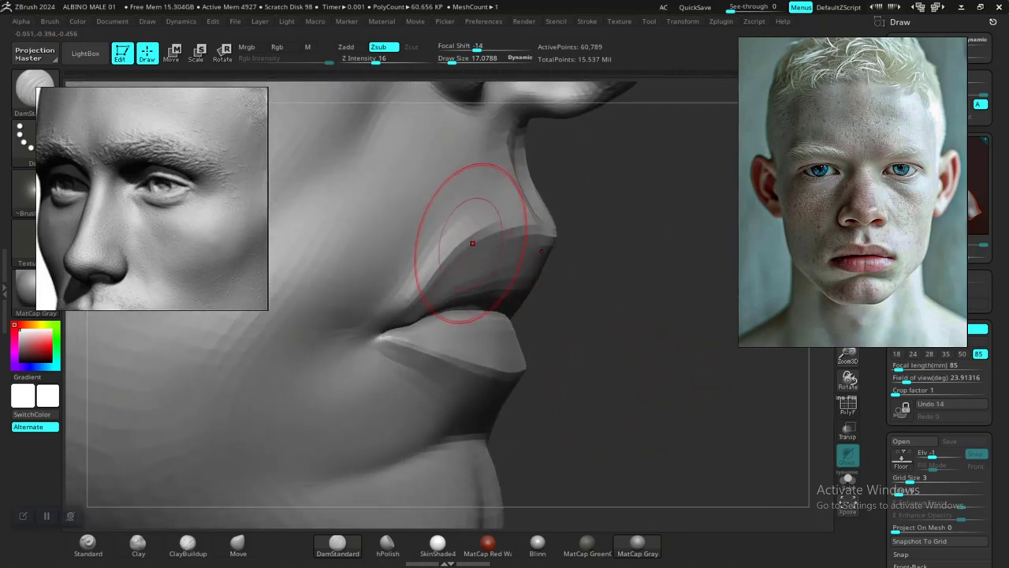
pyautogui.click(238, 544)
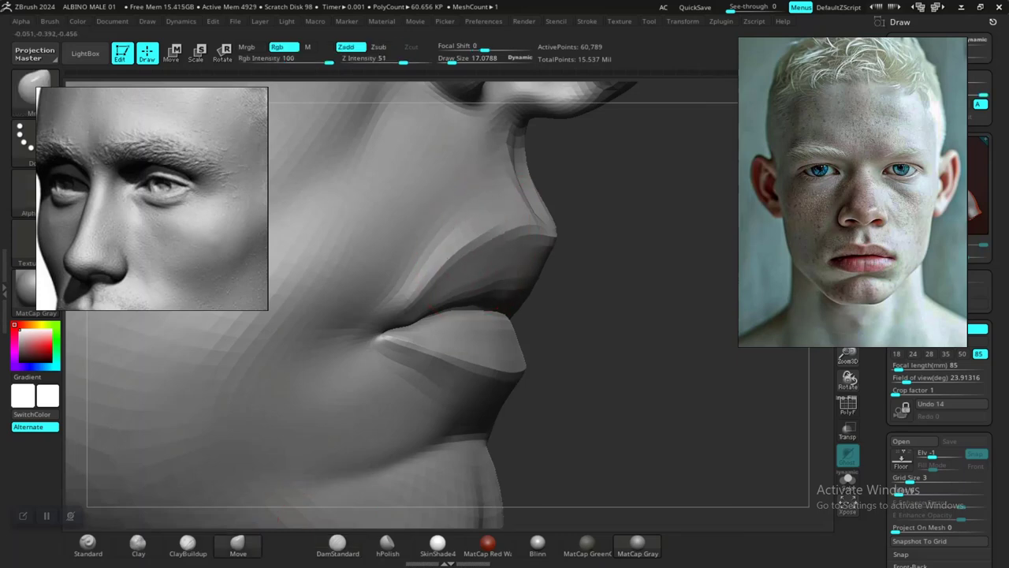
pyautogui.keyDown('alt'); pyautogui.moveTo(623, 339); pyautogui.dragTo(618, 282); pyautogui.keyUp('alt')
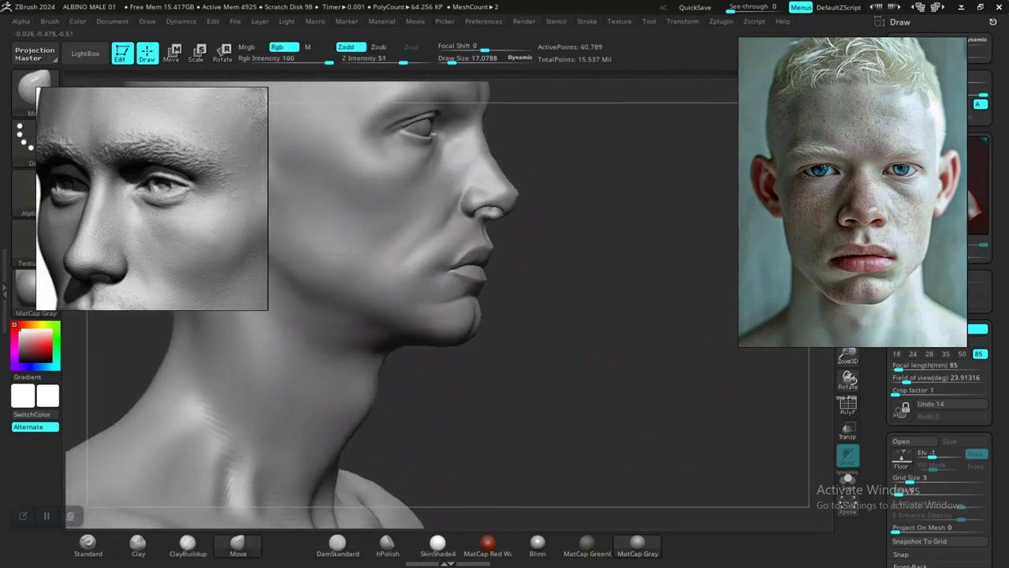
pyautogui.keyDown('shift'); pyautogui.moveTo(670, 327); pyautogui.dragTo(603, 331); pyautogui.keyUp('shift')
pyautogui.moveTo(680, 334)
pyautogui.keyDown('alt'); pyautogui.mouseDown()
pyautogui.moveTo(619, 363)
pyautogui.moveTo(626, 410)
pyautogui.mouseUp(); pyautogui.keyUp('alt')
pyautogui.moveTo(691, 387); pyautogui.dragTo(467, 385)
pyautogui.moveTo(276, 382)
pyautogui.keyDown('alt'); pyautogui.mouseDown()
pyautogui.moveTo(343, 373)
pyautogui.moveTo(337, 412)
pyautogui.moveTo(353, 408)
pyautogui.mouseUp(); pyautogui.keyUp('alt')
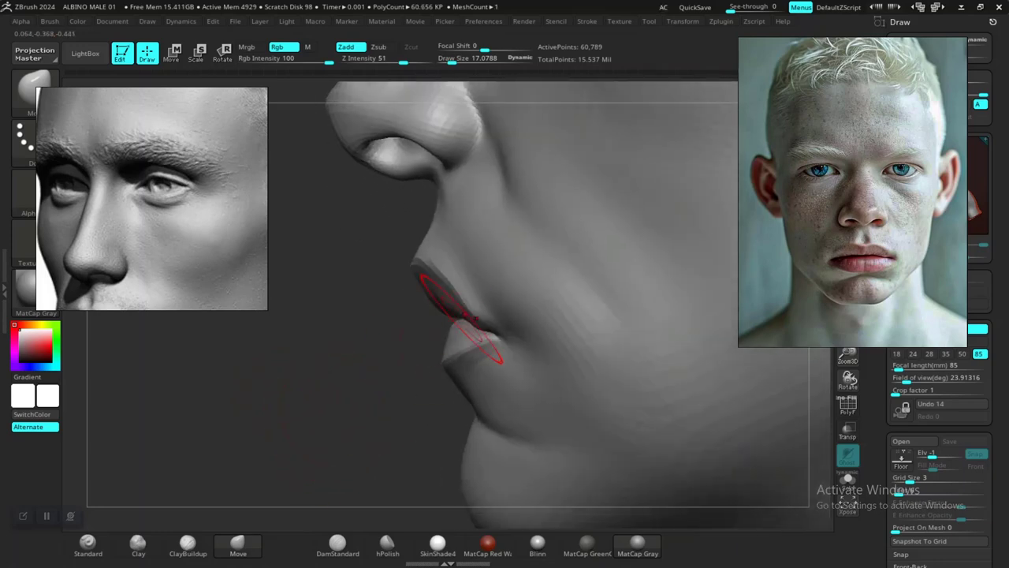
pyautogui.press('space')
pyautogui.moveTo(475, 316); pyautogui.dragTo(471, 316)
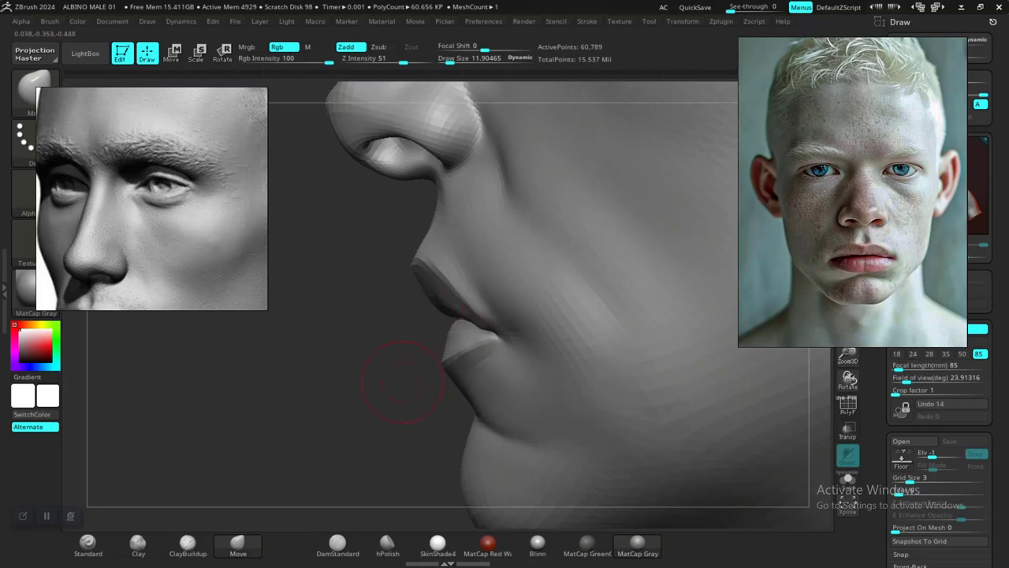
# Round out the front and underside of the upper lip in side view with the Move brush.
pyautogui.moveTo(402, 382)
pyautogui.keyDown('alt'); pyautogui.mouseDown()
pyautogui.moveTo(360, 360)
pyautogui.moveTo(468, 382)
pyautogui.mouseUp(); pyautogui.keyUp('alt')
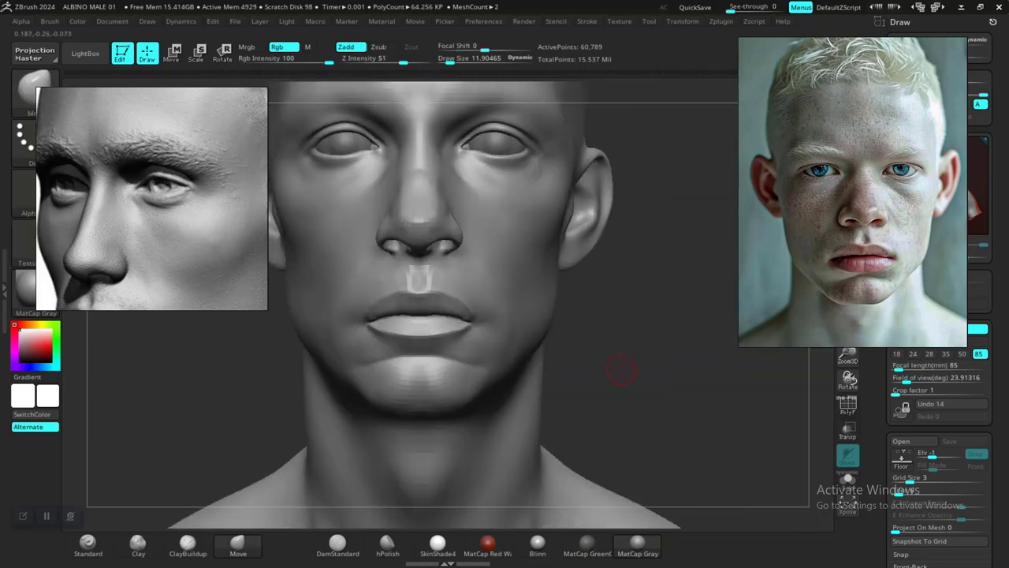
pyautogui.keyDown('alt'); pyautogui.moveTo(661, 378); pyautogui.dragTo(661, 414); pyautogui.keyUp('alt')
pyautogui.moveTo(661, 394)
pyautogui.mouseDown()
pyautogui.moveTo(709, 367)
pyautogui.moveTo(703, 335)
pyautogui.moveTo(725, 134)
pyautogui.moveTo(745, 193)
pyautogui.mouseUp()
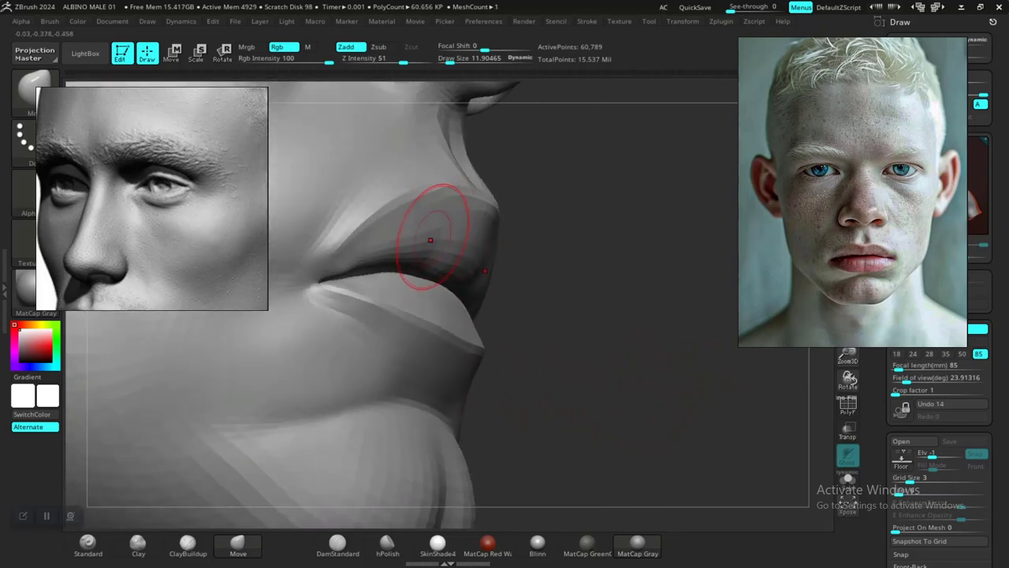
pyautogui.keyDown('alt'); pyautogui.moveTo(624, 349); pyautogui.dragTo(673, 355); pyautogui.keyUp('alt')
pyautogui.keyDown('alt'); pyautogui.moveTo(604, 334); pyautogui.dragTo(605, 367); pyautogui.keyUp('alt')
pyautogui.moveTo(606, 367); pyautogui.dragTo(635, 367)
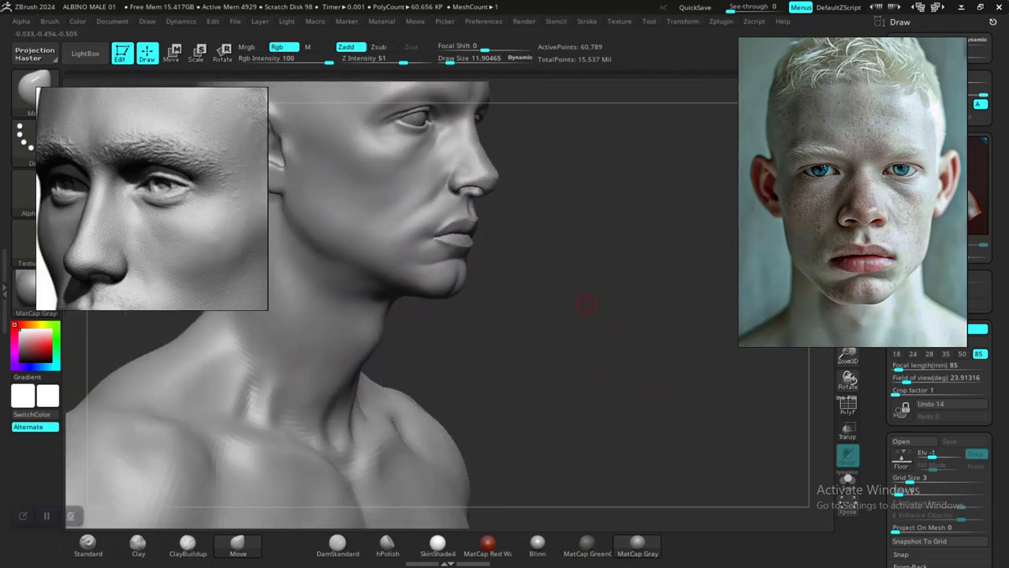
pyautogui.moveTo(585, 299); pyautogui.dragTo(559, 311)
pyautogui.moveTo(634, 318); pyautogui.dragTo(570, 374)
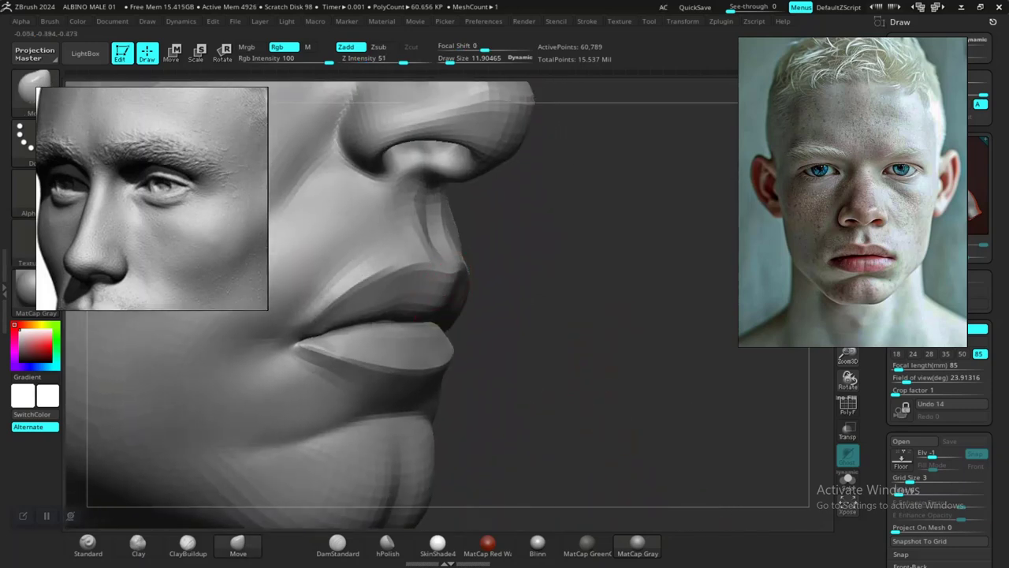
pyautogui.moveTo(514, 318); pyautogui.dragTo(541, 317)
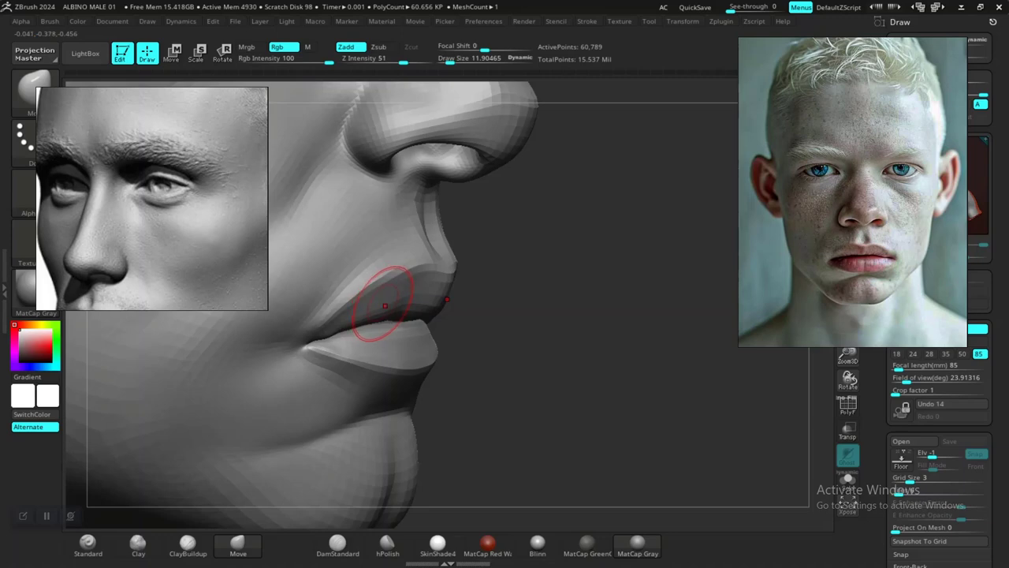
# Refine the upper lip's contour with the Move brush at draw sizes of about 15.2 and 10.
pyautogui.press('space')
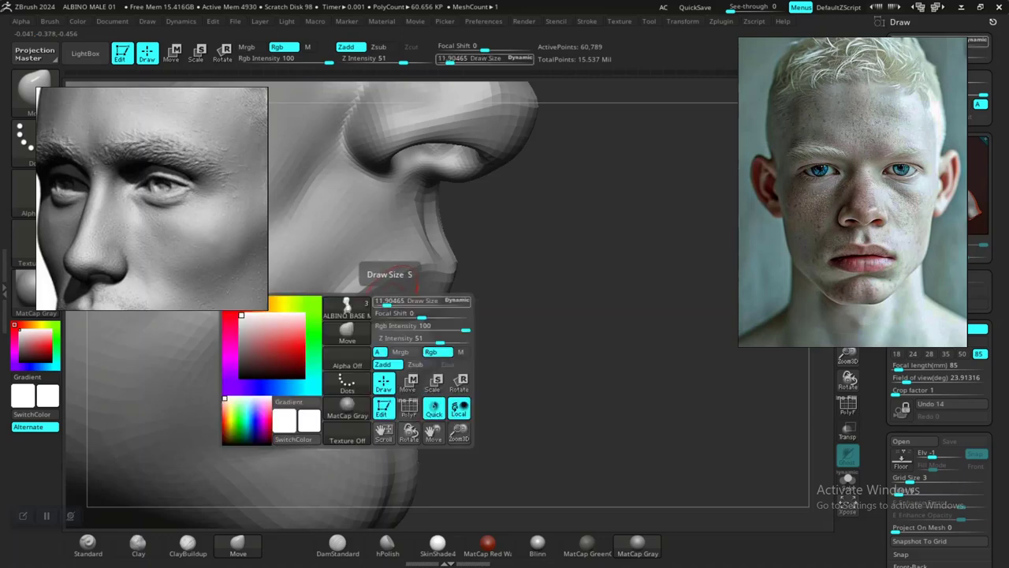
pyautogui.moveTo(392, 301); pyautogui.dragTo(392, 301)
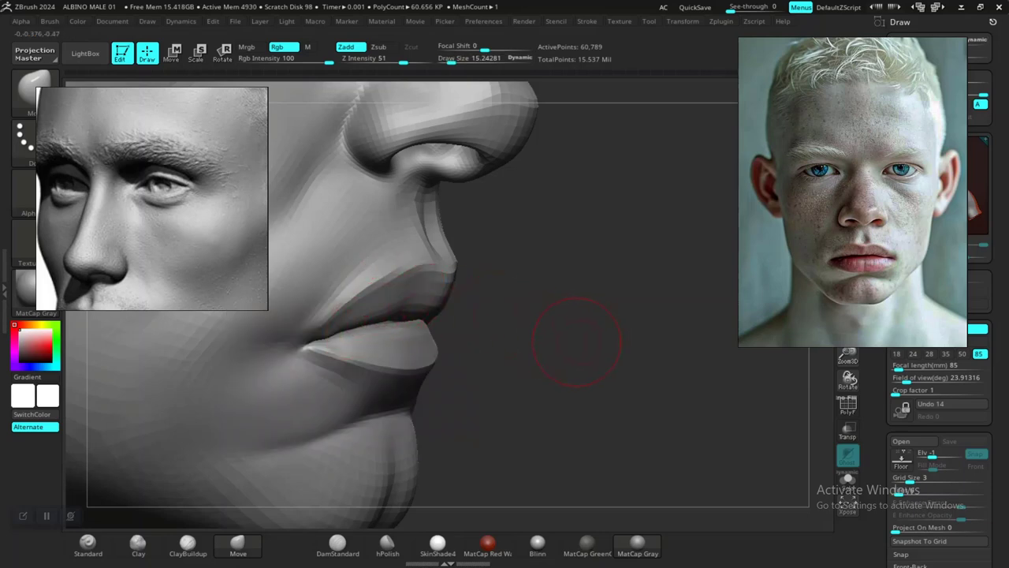
pyautogui.moveTo(577, 341)
pyautogui.keyDown('alt'); pyautogui.mouseDown()
pyautogui.moveTo(587, 419)
pyautogui.moveTo(563, 333)
pyautogui.moveTo(504, 326)
pyautogui.mouseUp(); pyautogui.keyUp('alt')
pyautogui.press('space')
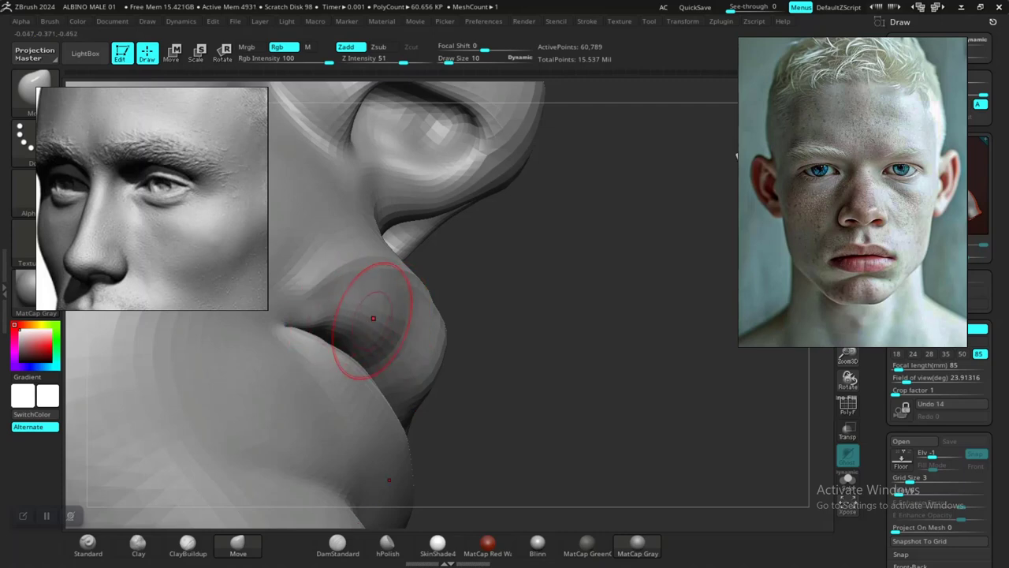
# Pull the upper lip's inner edge down to meet the lower lip with the Move brush at a draw size of about 9.
pyautogui.keyDown('ctrl'); pyautogui.moveTo(596, 406); pyautogui.dragTo(590, 329, button='right'); pyautogui.keyUp('ctrl')
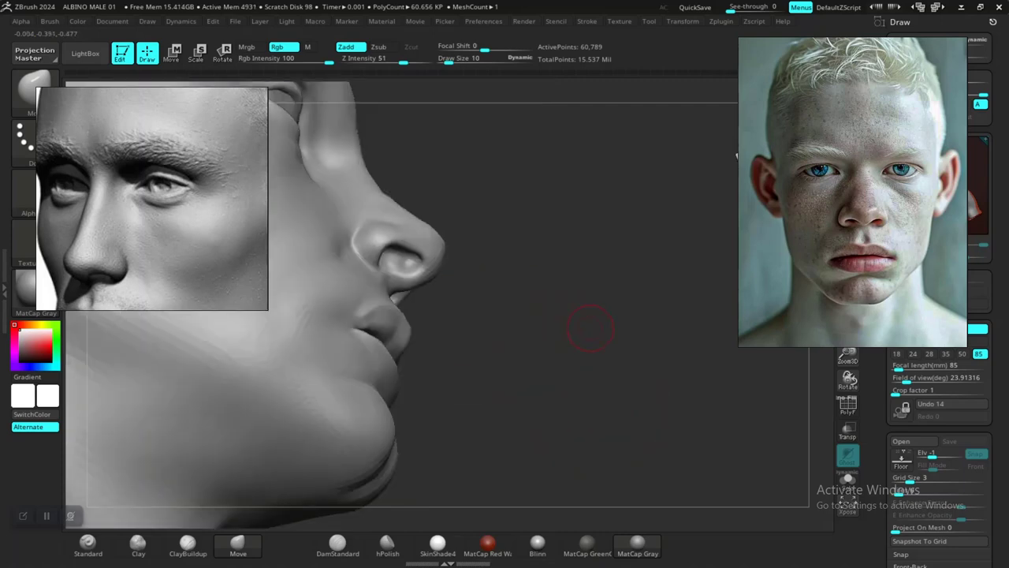
pyautogui.moveTo(589, 329); pyautogui.dragTo(457, 339)
pyautogui.keyDown('ctrl'); pyautogui.moveTo(646, 390); pyautogui.dragTo(643, 316, button='right'); pyautogui.keyUp('ctrl')
pyautogui.moveTo(630, 339); pyautogui.dragTo(465, 347)
pyautogui.moveTo(339, 366); pyautogui.dragTo(433, 323)
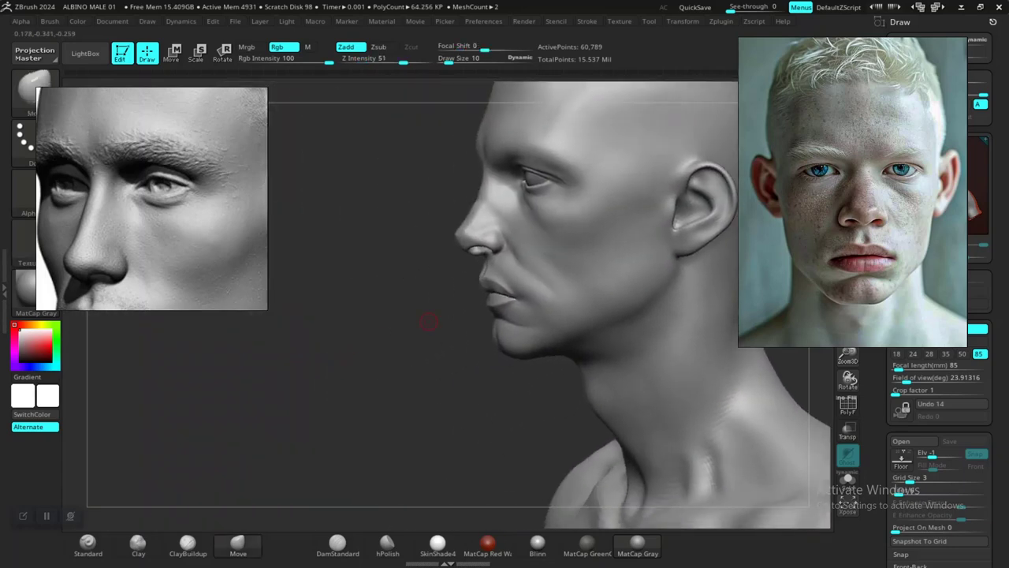
pyautogui.keyDown('ctrl'); pyautogui.moveTo(433, 322); pyautogui.dragTo(439, 491, button='right'); pyautogui.keyUp('ctrl')
pyautogui.keyDown('ctrl'); pyautogui.moveTo(410, 394); pyautogui.dragTo(412, 450, button='right'); pyautogui.keyUp('ctrl')
pyautogui.moveTo(394, 378); pyautogui.dragTo(433, 367)
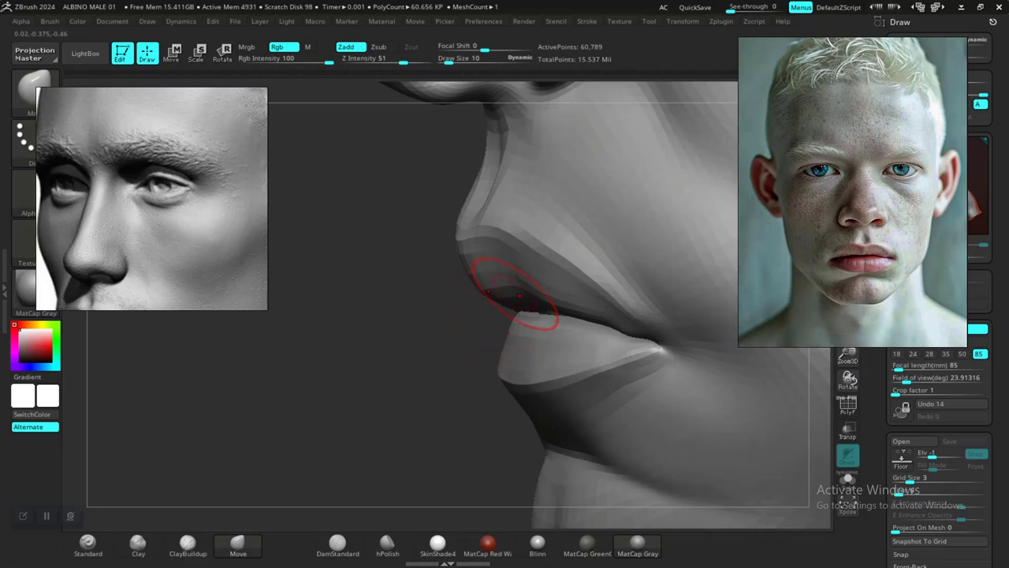
pyautogui.press('space')
pyautogui.moveTo(514, 287)
pyautogui.mouseDown()
pyautogui.moveTo(523, 285)
pyautogui.moveTo(514, 287)
pyautogui.mouseUp()
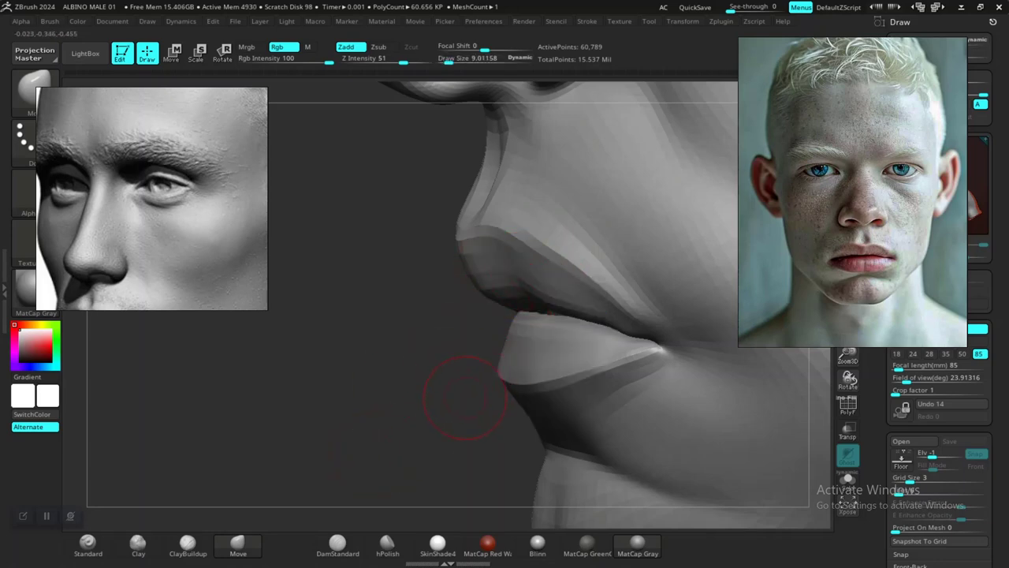
# Add volume to the upper lip with the Inflat brush at a draw size of about 14.
pyautogui.press('b')
pyautogui.press('i')
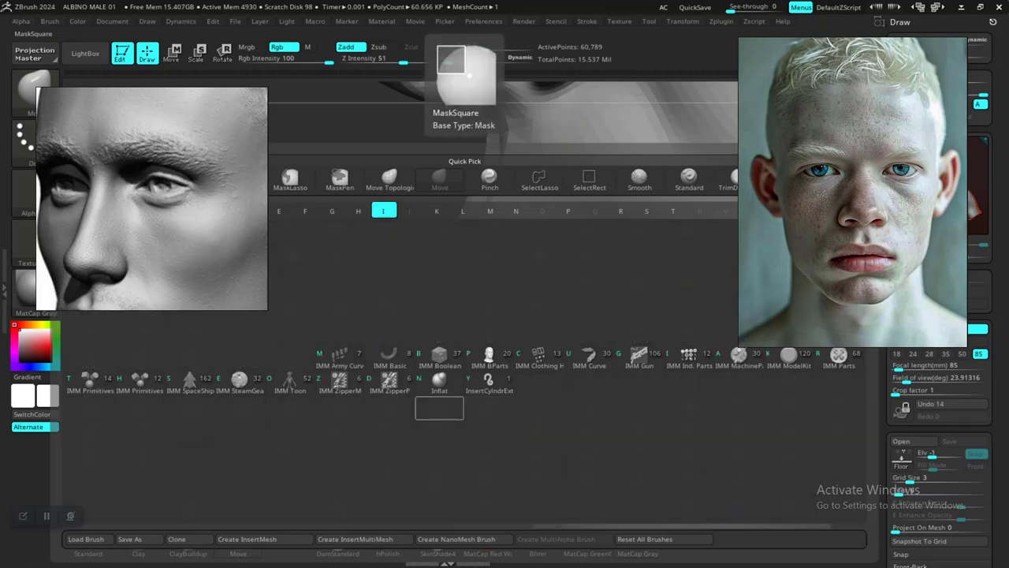
pyautogui.press('n')
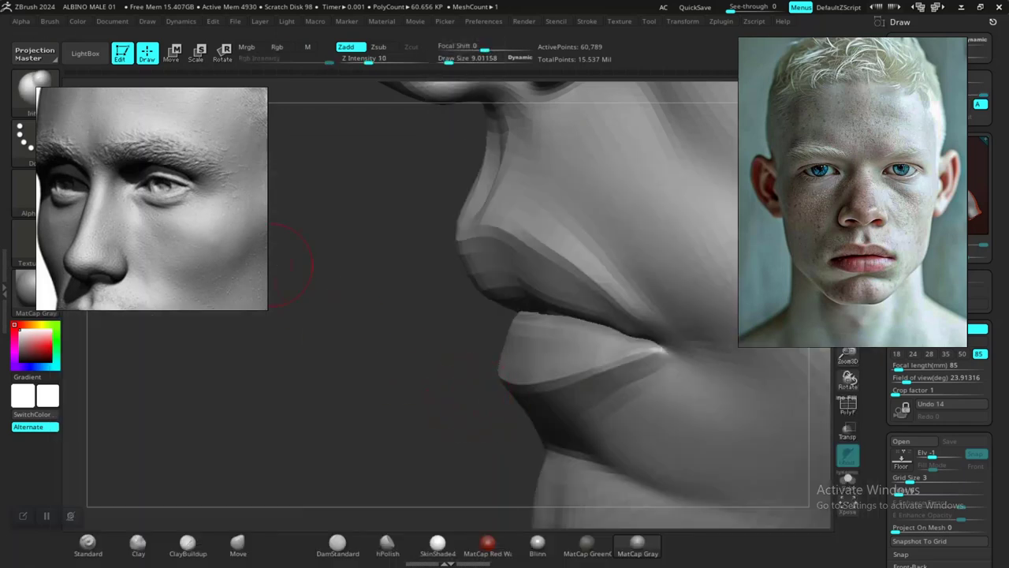
pyautogui.keyDown('alt'); pyautogui.moveTo(378, 380); pyautogui.dragTo(394, 406); pyautogui.keyUp('alt')
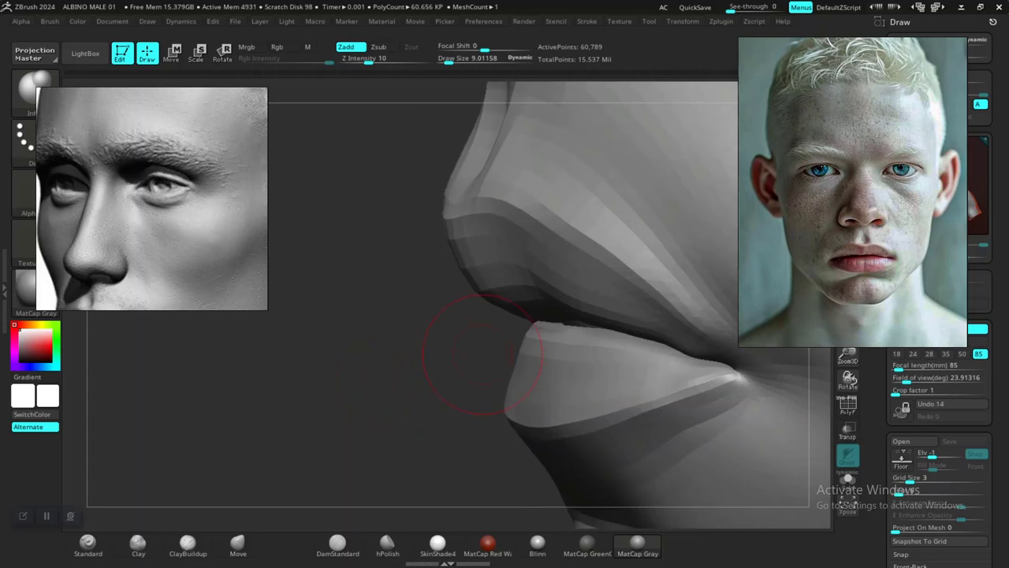
pyautogui.press(']')
pyautogui.press(']')
pyautogui.press(']')
pyautogui.press(']')
pyautogui.press(']')
pyautogui.moveTo(496, 350)
pyautogui.mouseDown()
pyautogui.moveTo(462, 358)
pyautogui.moveTo(531, 357)
pyautogui.mouseUp()
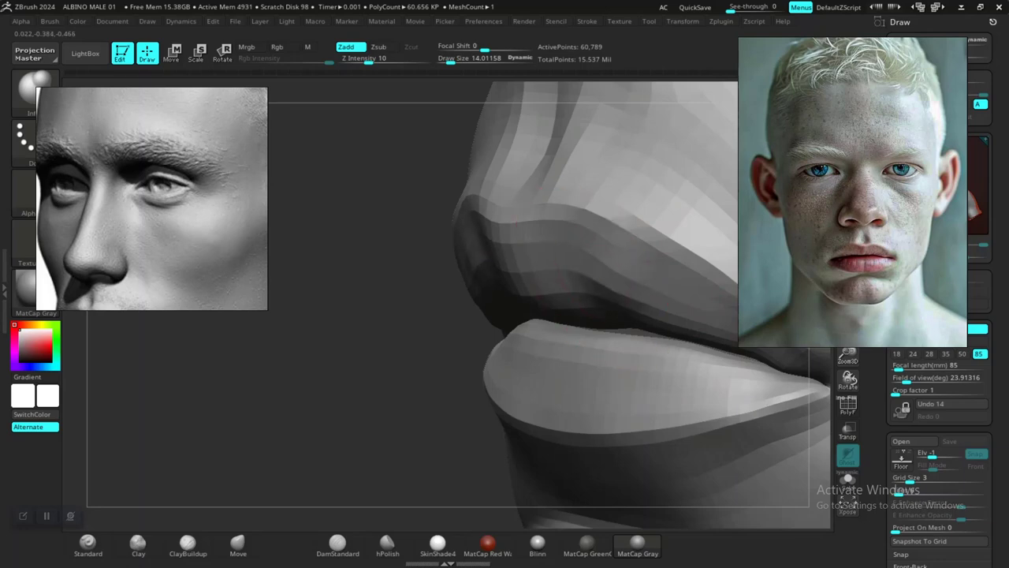
pyautogui.moveTo(687, 304); pyautogui.dragTo(592, 258)
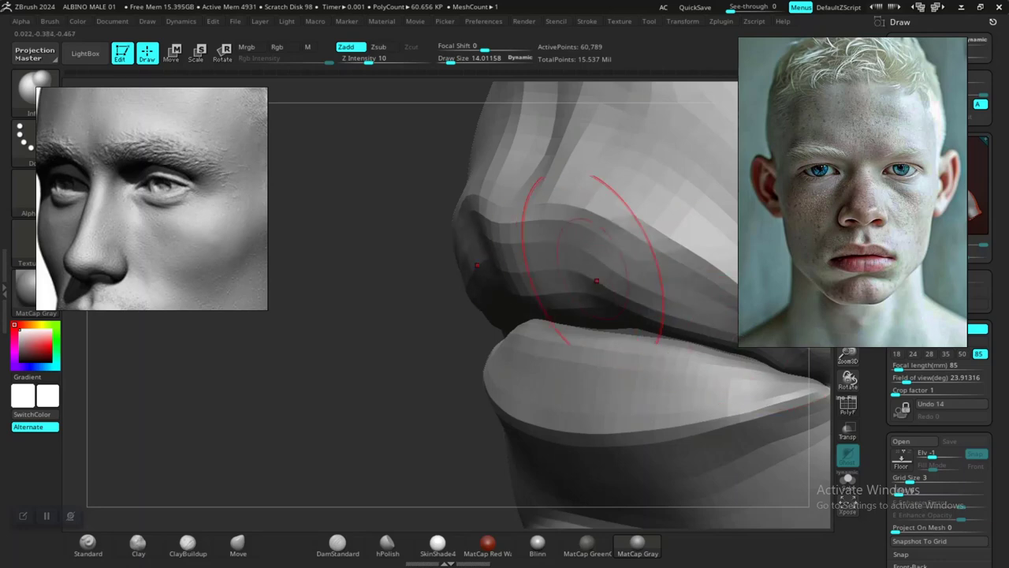
# Even out the inflated upper lip towards the mouth corner with the Smooth brush.
pyautogui.press('f')
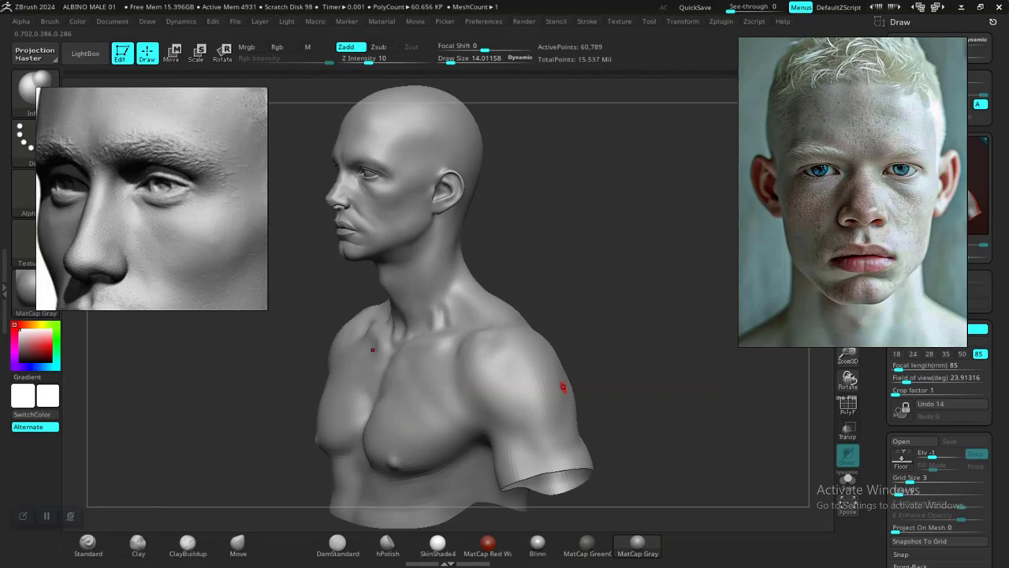
pyautogui.keyDown('shift'); pyautogui.moveTo(563, 387); pyautogui.dragTo(623, 310, button='right'); pyautogui.keyUp('shift')
pyautogui.keyDown('alt'); pyautogui.moveTo(598, 289); pyautogui.dragTo(626, 500); pyautogui.keyUp('alt')
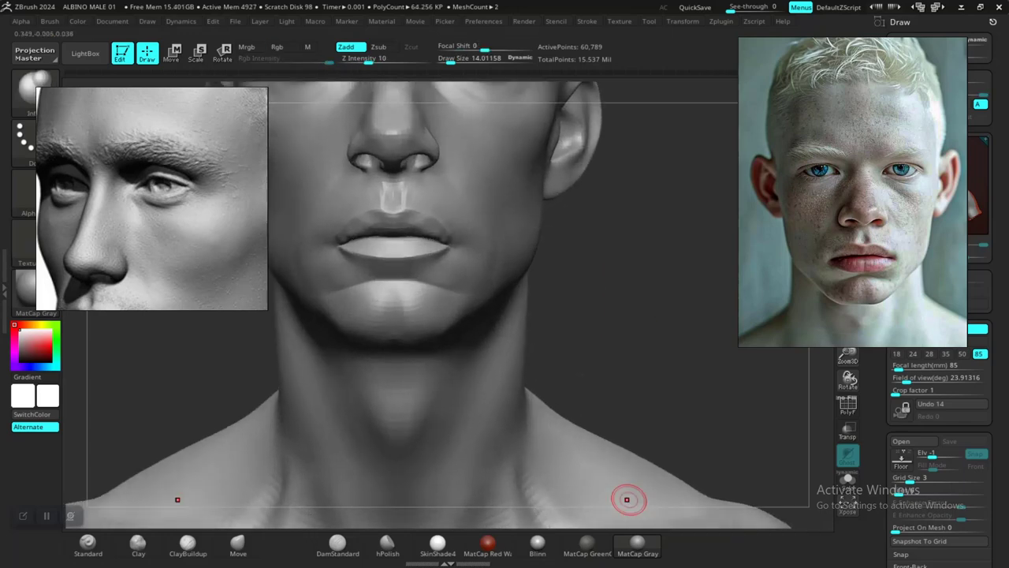
pyautogui.moveTo(596, 334); pyautogui.dragTo(543, 502)
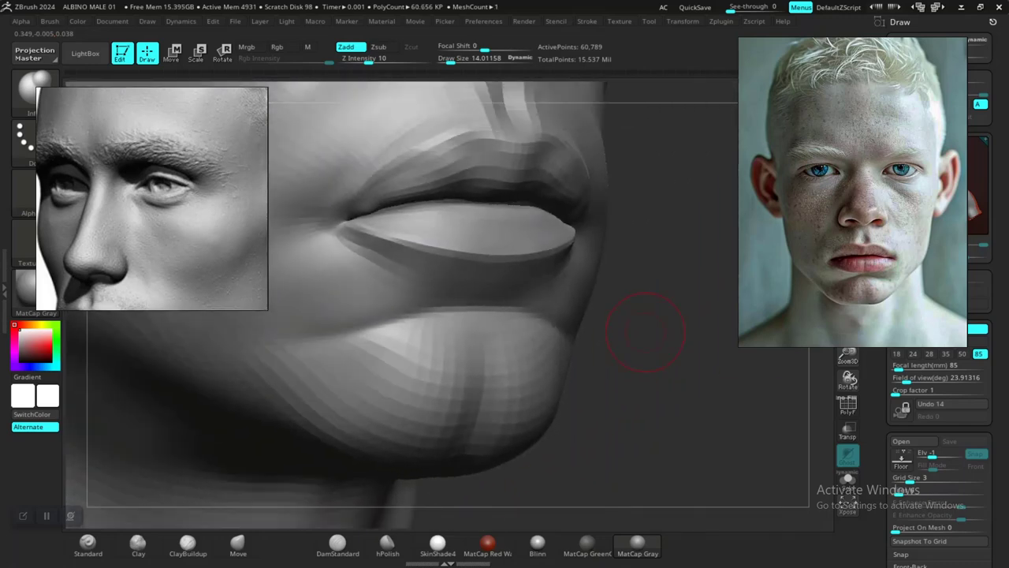
pyautogui.moveTo(646, 331)
pyautogui.keyDown('alt'); pyautogui.mouseDown()
pyautogui.moveTo(644, 371)
pyautogui.moveTo(656, 371)
pyautogui.moveTo(575, 360)
pyautogui.moveTo(674, 305)
pyautogui.moveTo(667, 224)
pyautogui.mouseUp(); pyautogui.keyUp('alt')
pyautogui.keyDown('alt'); pyautogui.moveTo(667, 224); pyautogui.dragTo(586, 310); pyautogui.keyUp('alt')
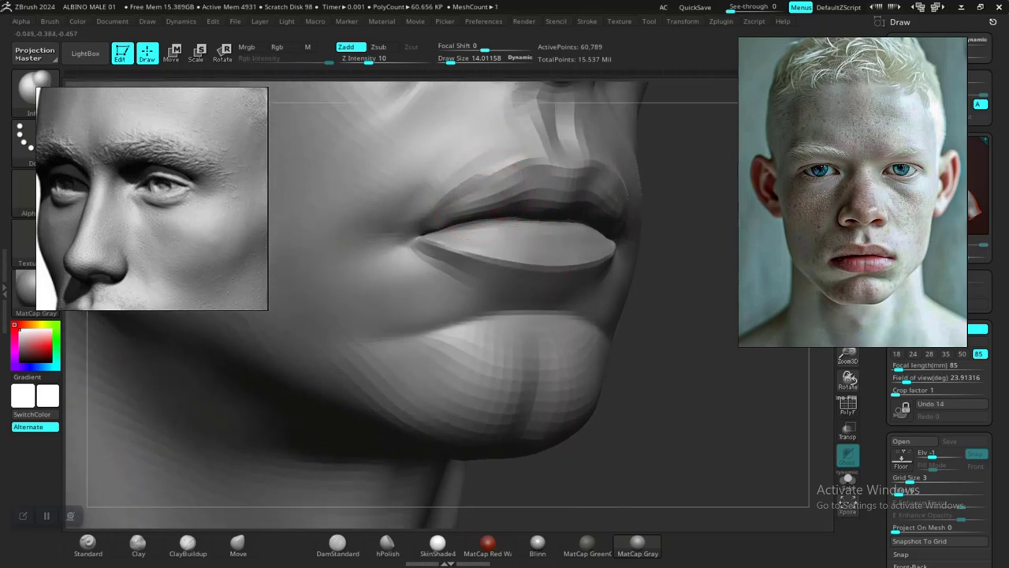
pyautogui.moveTo(687, 272); pyautogui.dragTo(637, 219)
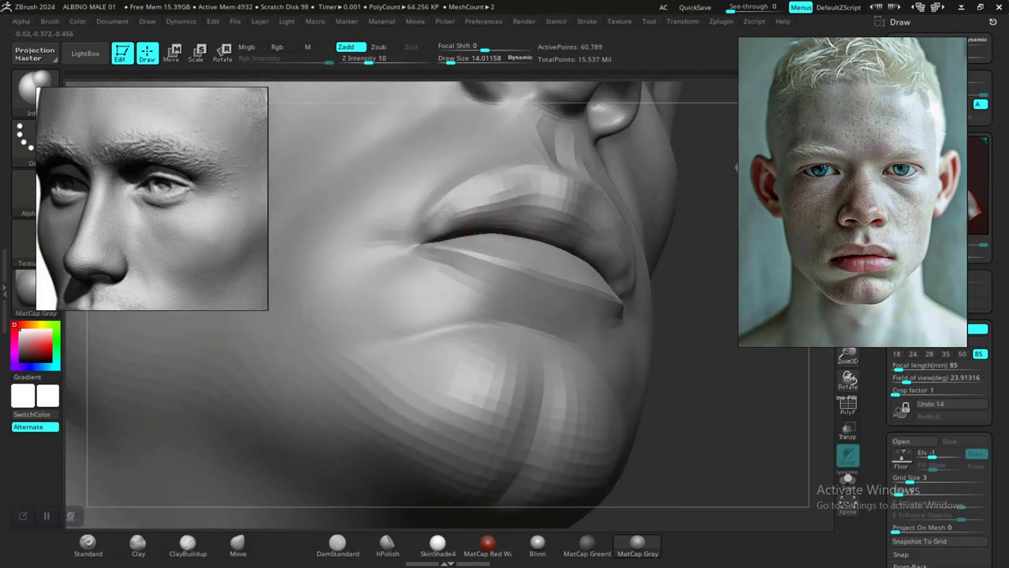
pyautogui.moveTo(475, 214)
pyautogui.mouseDown()
pyautogui.moveTo(497, 210)
pyautogui.moveTo(463, 230)
pyautogui.mouseUp()
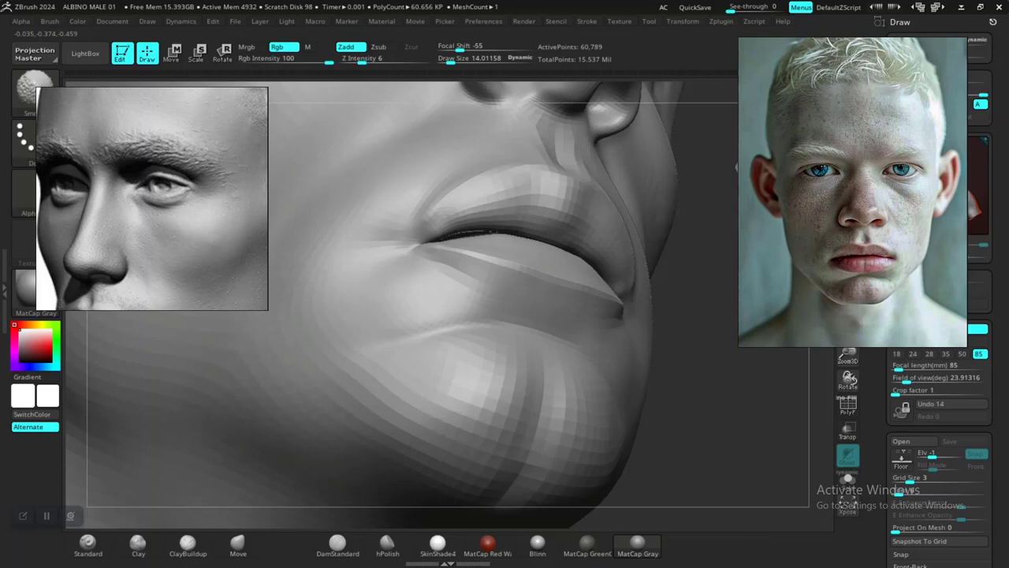
# Isolate the lower lip, chin and neck region and mask the rest of the bust.
pyautogui.keyDown('alt'); pyautogui.moveTo(720, 423); pyautogui.dragTo(608, 335); pyautogui.keyUp('alt')
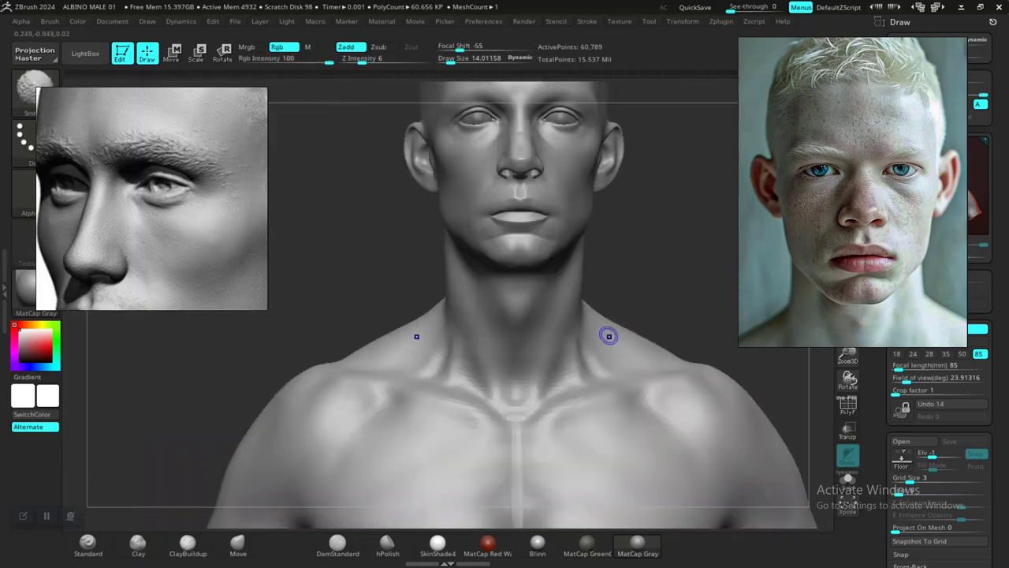
pyautogui.keyDown('alt'); pyautogui.moveTo(668, 228); pyautogui.dragTo(764, 394); pyautogui.keyUp('alt')
pyautogui.moveTo(587, 413); pyautogui.dragTo(733, 383)
pyautogui.moveTo(624, 376)
pyautogui.keyDown('alt'); pyautogui.mouseDown()
pyautogui.moveTo(605, 327)
pyautogui.moveTo(619, 412)
pyautogui.moveTo(585, 415)
pyautogui.mouseUp(); pyautogui.keyUp('alt')
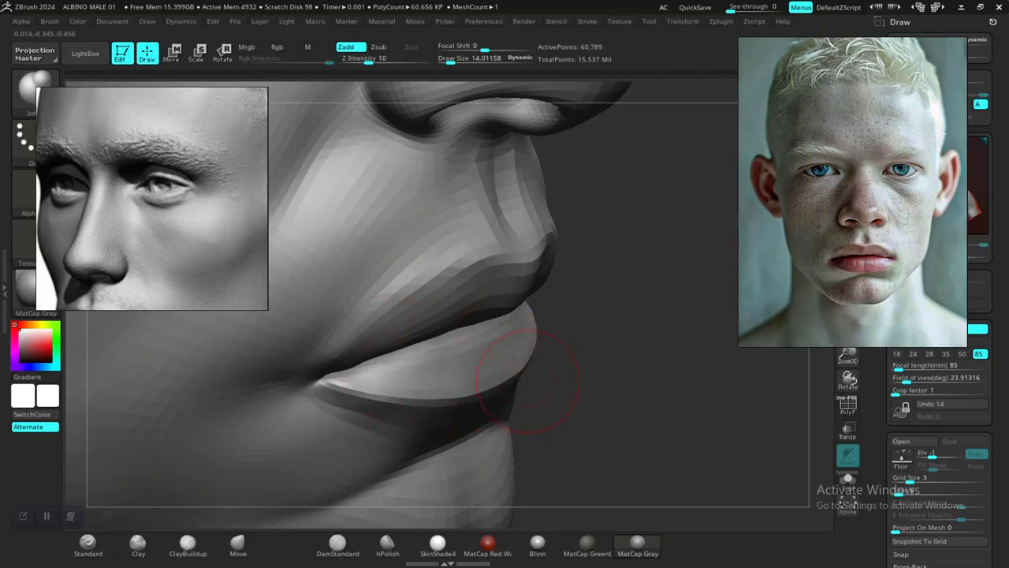
pyautogui.keyDown('ctrl'); pyautogui.keyDown('shift'); pyautogui.click(457, 399); pyautogui.keyUp('shift'); pyautogui.keyUp('ctrl')
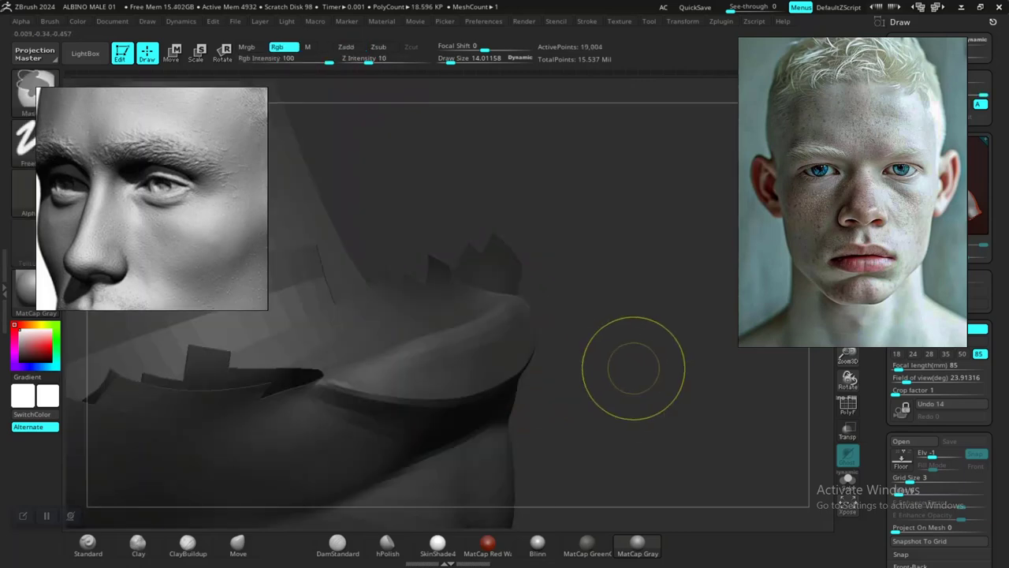
pyautogui.keyDown('ctrl'); pyautogui.keyDown('shift'); pyautogui.click(629, 362); pyautogui.keyUp('shift'); pyautogui.keyUp('ctrl')
# Fill out the unmasked lower lip along its upper edge with the Inflat brush at a draw size of about 14.
pyautogui.moveTo(630, 374)
pyautogui.mouseDown()
pyautogui.moveTo(544, 370)
pyautogui.moveTo(642, 373)
pyautogui.moveTo(612, 408)
pyautogui.mouseUp()
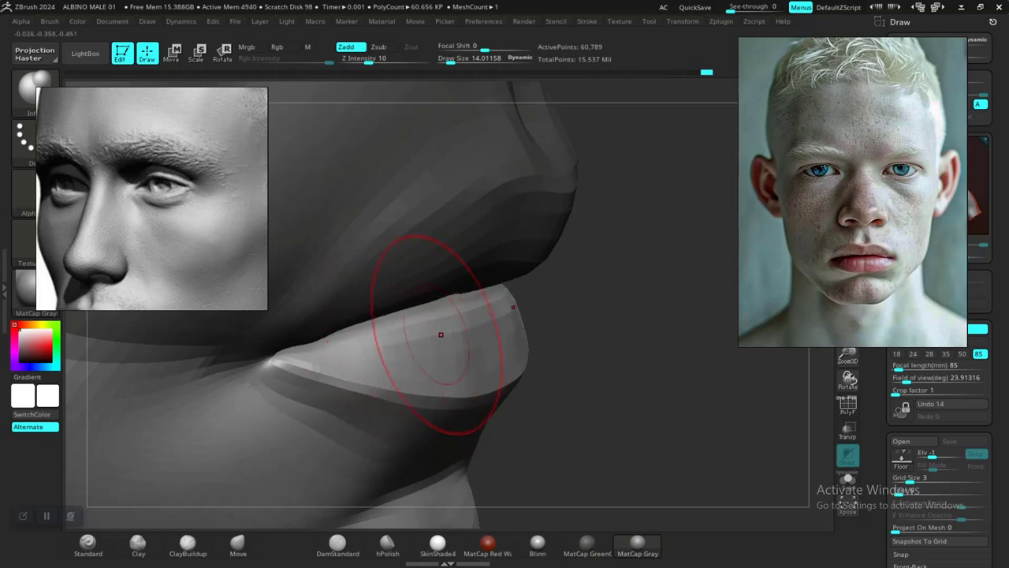
pyautogui.moveTo(552, 355); pyautogui.dragTo(681, 371)
pyautogui.press('f')
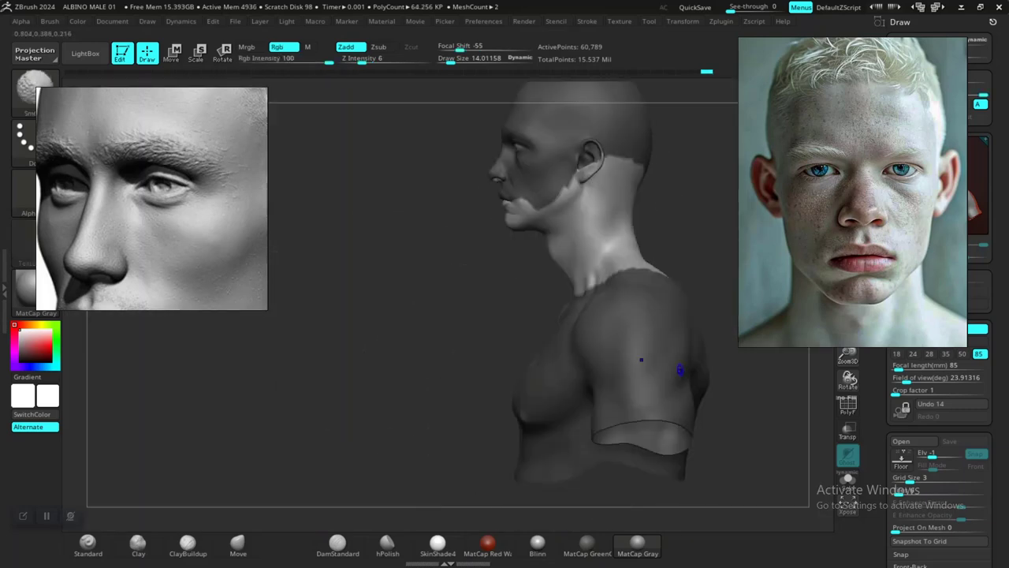
pyautogui.press('f')
# Enlarge the Inflat brush to a draw size of about 21.1 and build up the lower lip from the front.
pyautogui.keyDown('shift'); pyautogui.moveTo(558, 303); pyautogui.dragTo(634, 304); pyautogui.keyUp('shift')
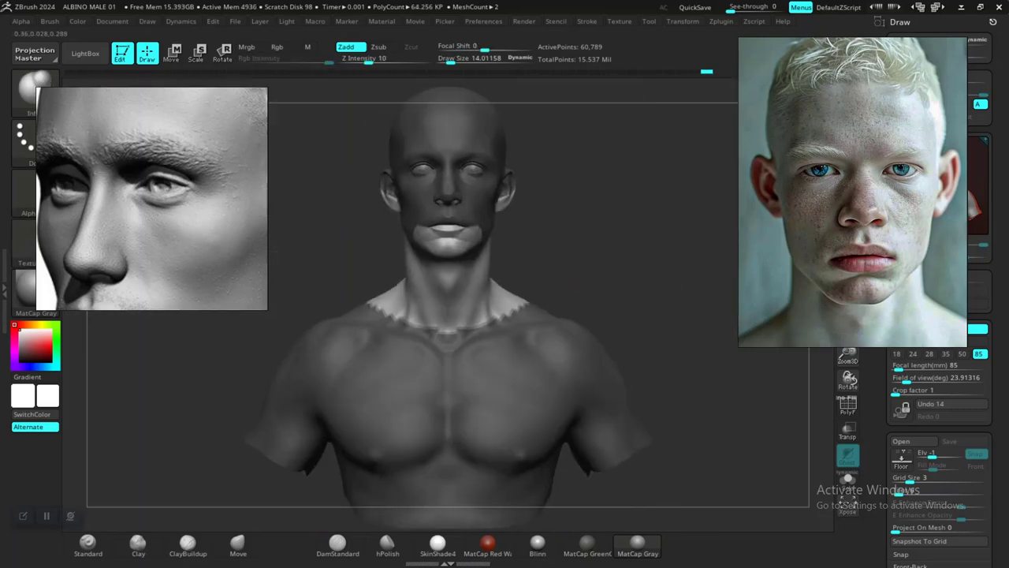
pyautogui.keyDown('alt'); pyautogui.moveTo(588, 236); pyautogui.dragTo(655, 484); pyautogui.keyUp('alt')
pyautogui.keyDown('alt'); pyautogui.moveTo(657, 217); pyautogui.dragTo(579, 416); pyautogui.keyUp('alt')
pyautogui.moveTo(615, 486); pyautogui.dragTo(607, 244)
pyautogui.press('space')
pyautogui.moveTo(471, 289); pyautogui.dragTo(475, 286)
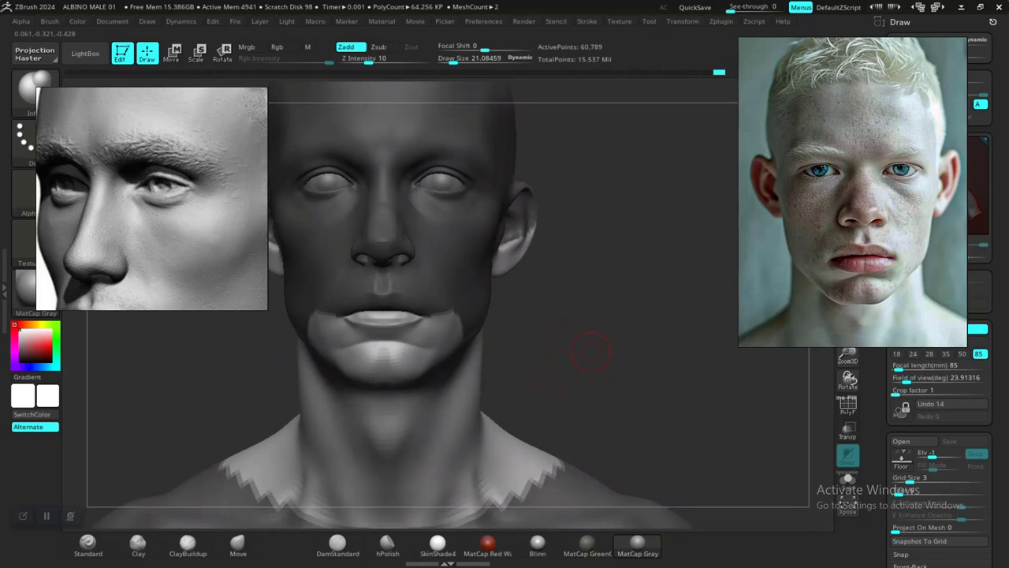
# Build up the lower lip from the side with the Inflat brush and undo the last stroke.
pyautogui.moveTo(590, 351); pyautogui.dragTo(600, 390)
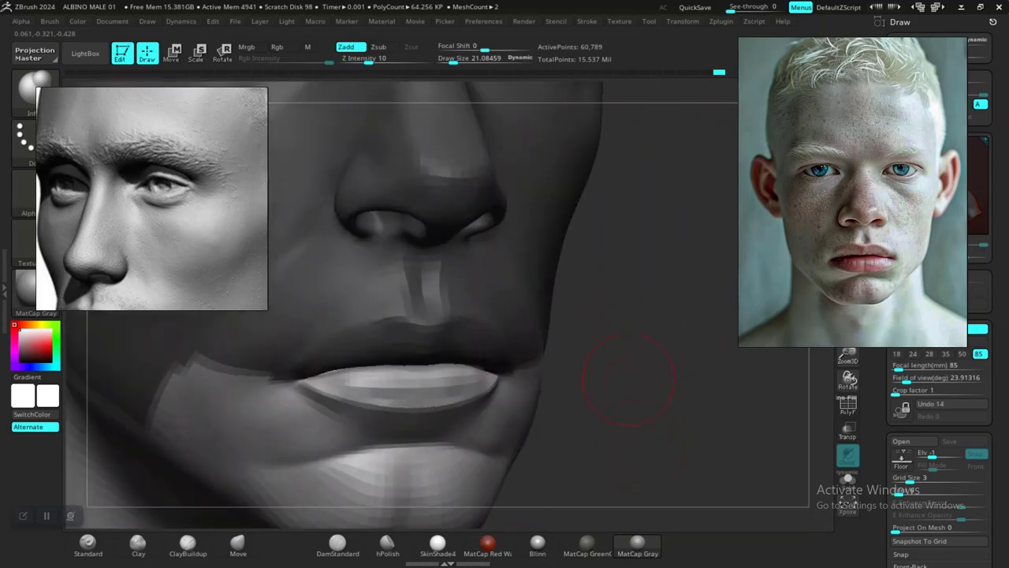
pyautogui.moveTo(604, 371); pyautogui.dragTo(584, 405)
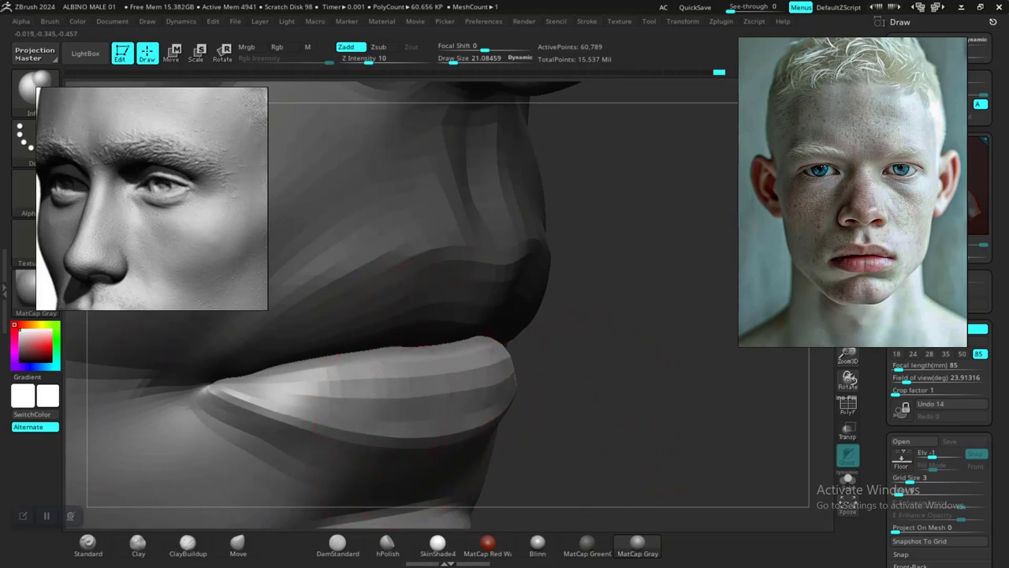
pyautogui.press('ctrl')
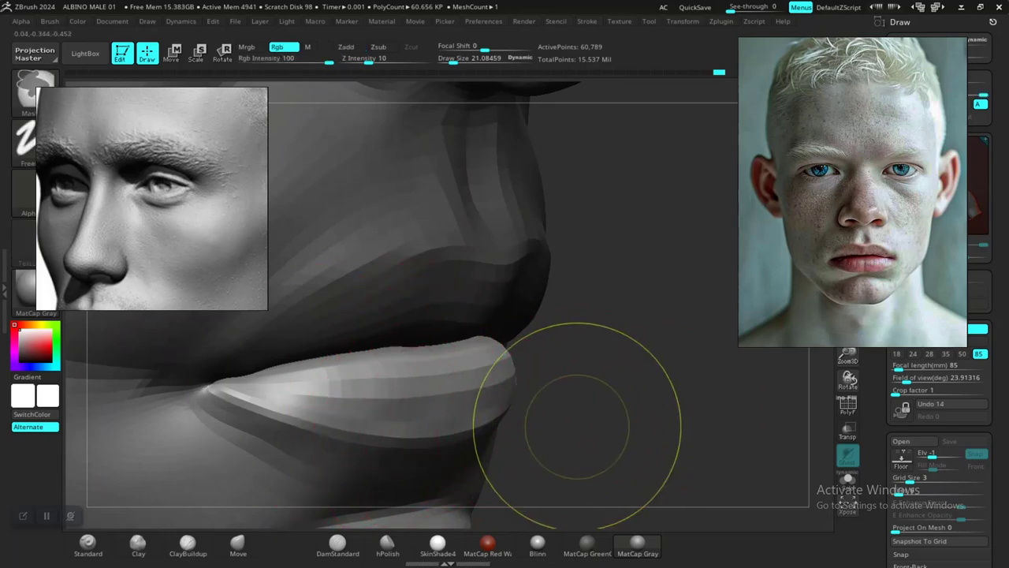
pyautogui.hotkey('ctrl', 'z')
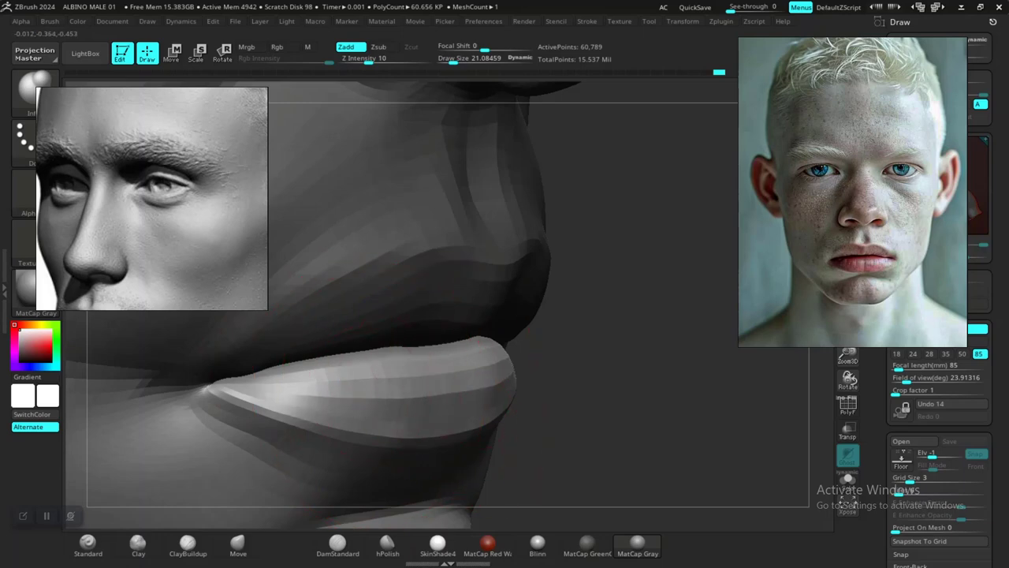
# Invert the mask to free the upper face and fill out the upper lip along its lower edge with the Inflat brush.
pyautogui.keyDown('alt'); pyautogui.moveTo(620, 402); pyautogui.dragTo(586, 311); pyautogui.keyUp('alt')
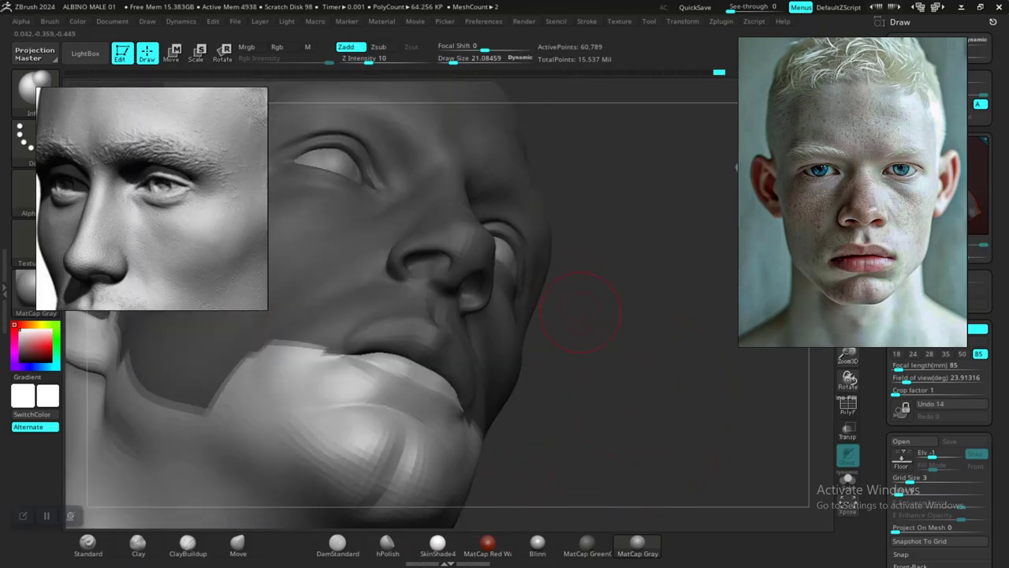
pyautogui.keyDown('ctrl'); pyautogui.click(608, 334); pyautogui.keyUp('ctrl')
pyautogui.moveTo(614, 385); pyautogui.dragTo(384, 294)
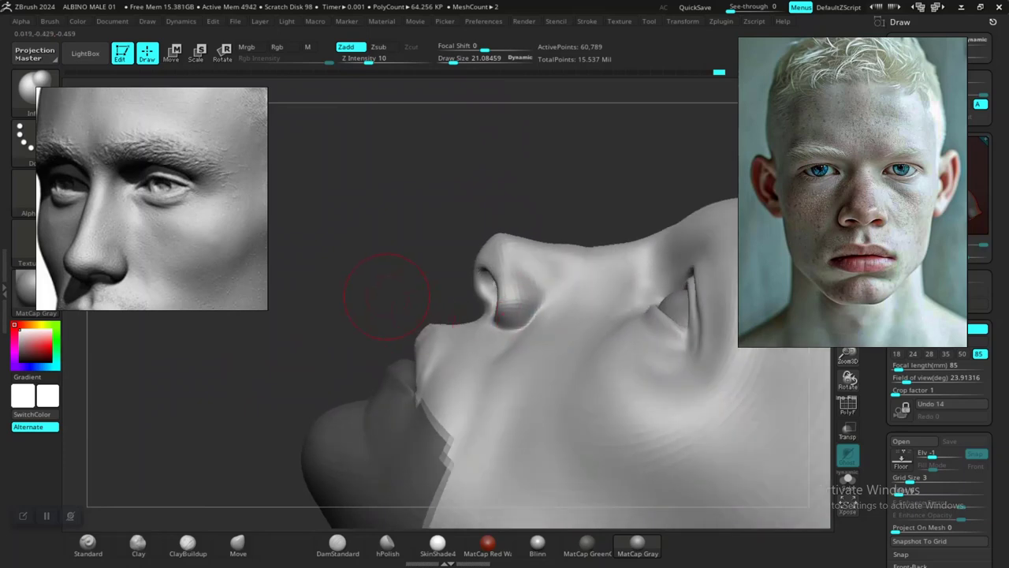
pyautogui.keyDown('alt'); pyautogui.moveTo(394, 260); pyautogui.dragTo(479, 334); pyautogui.keyUp('alt')
pyautogui.moveTo(411, 245)
pyautogui.keyDown('alt'); pyautogui.mouseDown()
pyautogui.moveTo(433, 291)
pyautogui.moveTo(490, 278)
pyautogui.moveTo(487, 257)
pyautogui.mouseUp(); pyautogui.keyUp('alt')
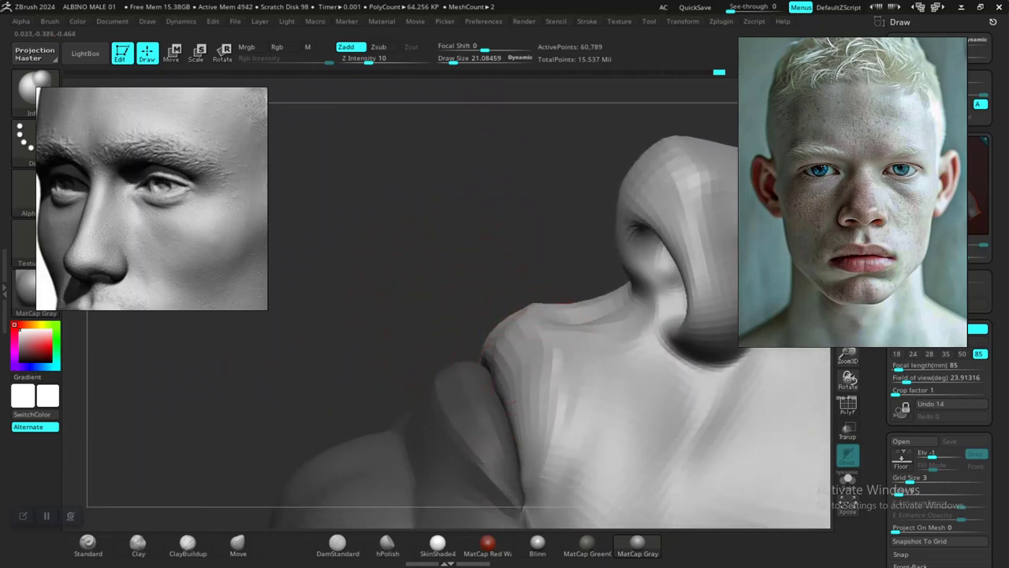
pyautogui.moveTo(443, 317); pyautogui.dragTo(482, 330)
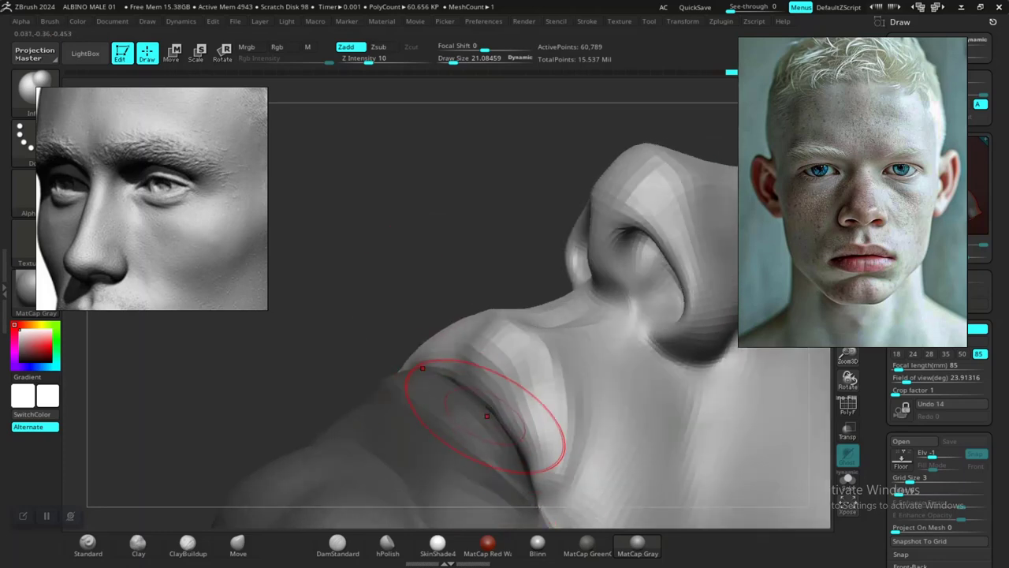
pyautogui.moveTo(504, 421); pyautogui.dragTo(508, 427)
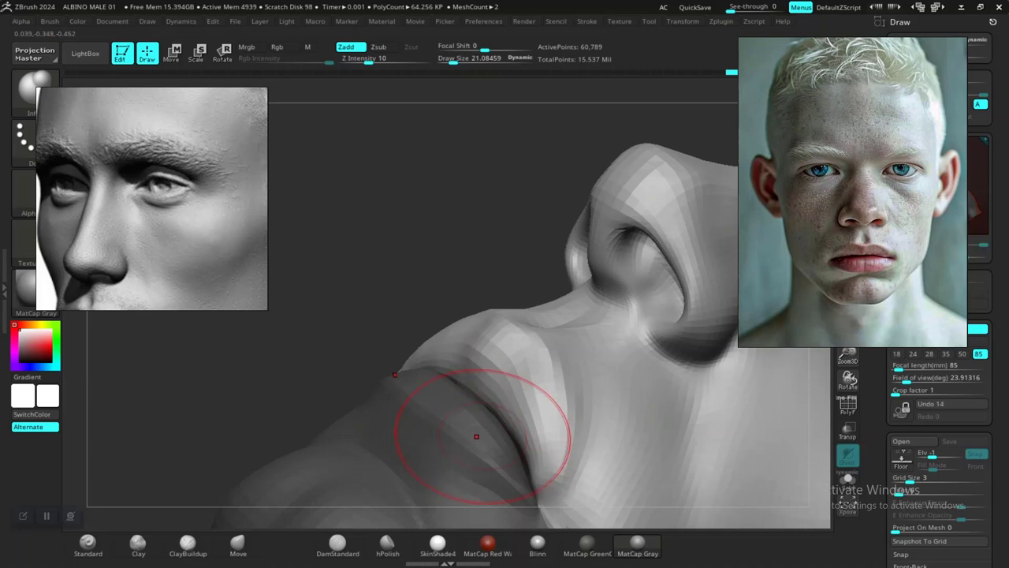
# Isolate the upper face region and inflate the exposed underside of the upper lip around its centre.
pyautogui.keyDown('ctrl'); pyautogui.keyDown('shift'); pyautogui.click(573, 395); pyautogui.keyUp('shift'); pyautogui.keyUp('ctrl')
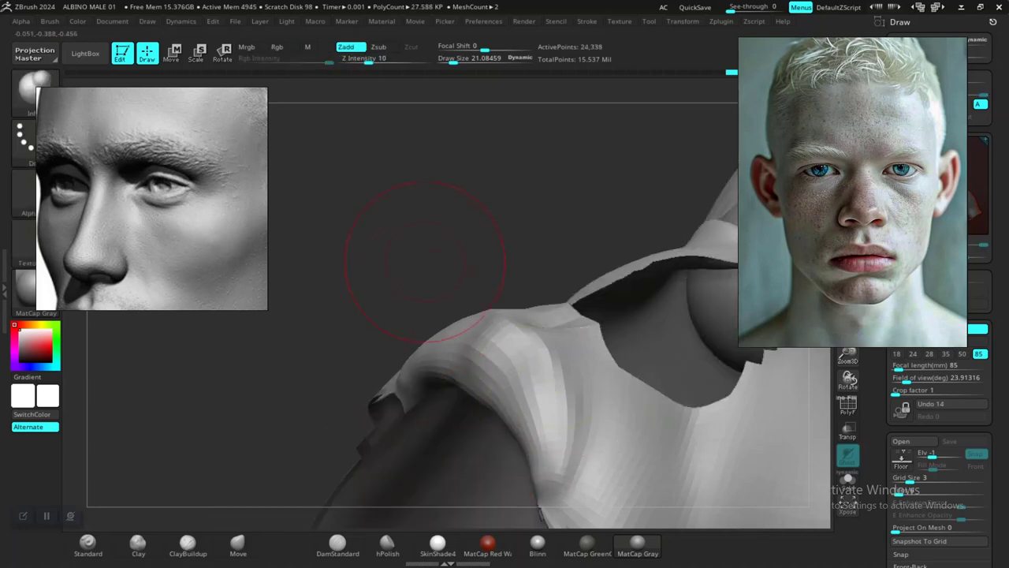
pyautogui.moveTo(425, 261); pyautogui.dragTo(425, 315)
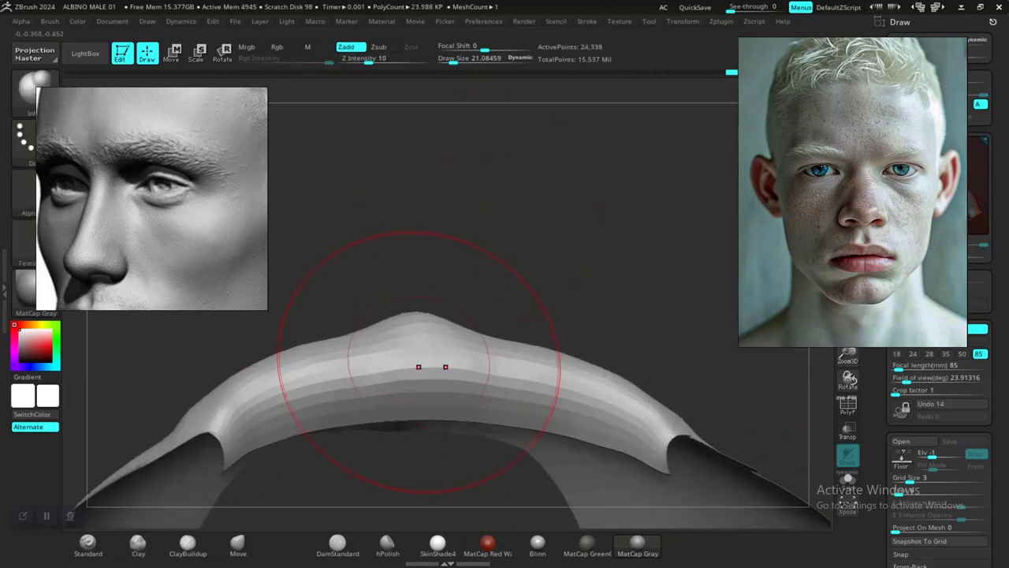
pyautogui.keyDown('alt'); pyautogui.moveTo(418, 367); pyautogui.dragTo(463, 323); pyautogui.keyUp('alt')
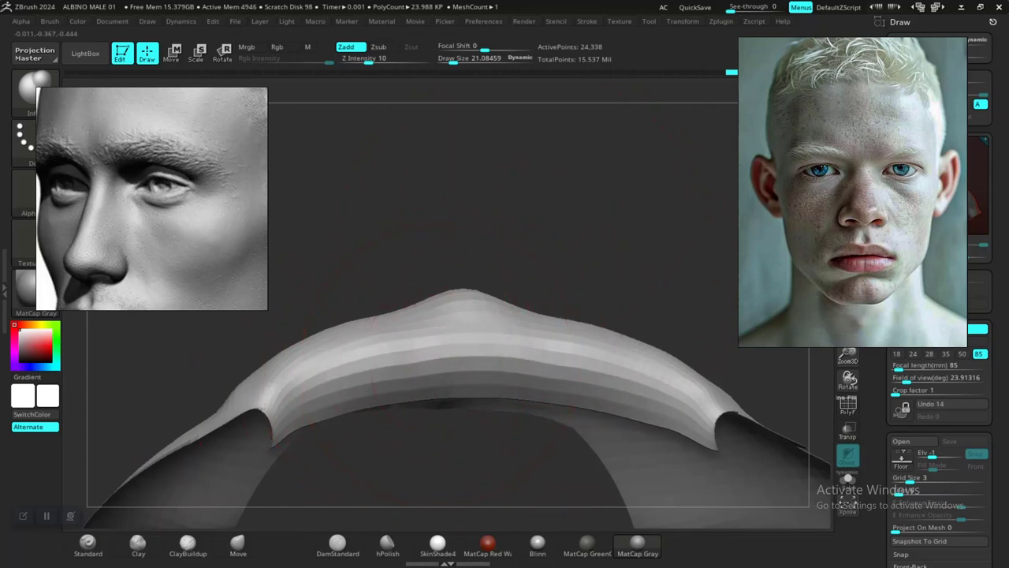
pyautogui.moveTo(544, 346)
pyautogui.keyDown('ctrl'); pyautogui.mouseDown(button='right')
pyautogui.moveTo(551, 260)
pyautogui.moveTo(505, 339)
pyautogui.moveTo(567, 394)
pyautogui.moveTo(587, 383)
pyautogui.moveTo(512, 394)
pyautogui.moveTo(631, 386)
pyautogui.mouseUp(button='right'); pyautogui.keyUp('ctrl')
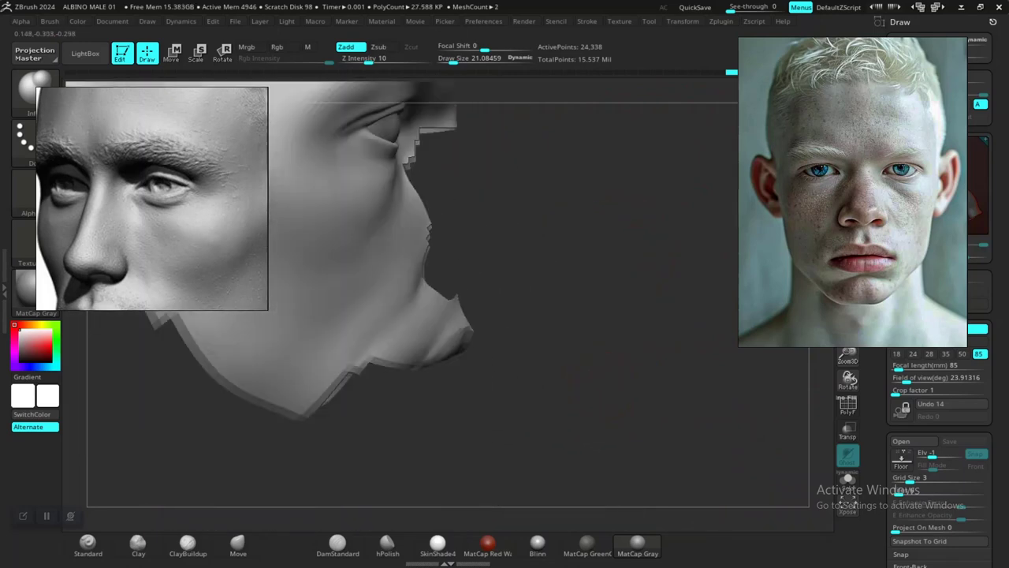
# Reduce the Inflat brush to a draw size of about 17.1 and fill out the inner surface of the upper lip.
pyautogui.moveTo(608, 336)
pyautogui.keyDown('ctrl'); pyautogui.mouseDown(button='right')
pyautogui.moveTo(614, 386)
pyautogui.moveTo(620, 349)
pyautogui.moveTo(604, 387)
pyautogui.moveTo(552, 347)
pyautogui.mouseUp(button='right'); pyautogui.keyUp('ctrl')
pyautogui.press('space')
pyautogui.moveTo(462, 299); pyautogui.dragTo(458, 297)
pyautogui.press('space')
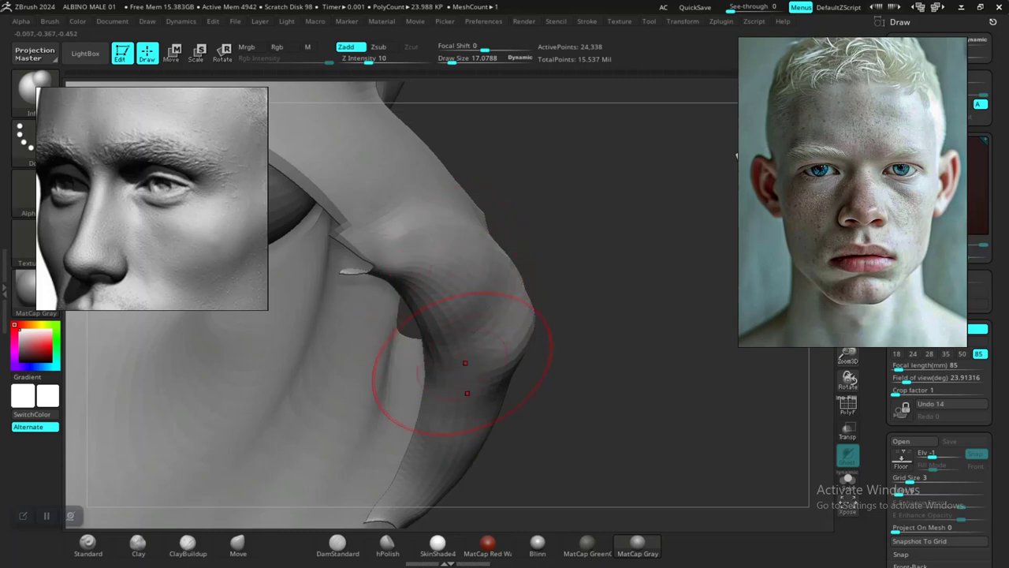
pyautogui.moveTo(621, 425)
pyautogui.keyDown('alt'); pyautogui.mouseDown()
pyautogui.moveTo(518, 405)
pyautogui.moveTo(591, 375)
pyautogui.moveTo(525, 370)
pyautogui.mouseUp(); pyautogui.keyUp('alt')
pyautogui.moveTo(522, 407)
pyautogui.keyDown('alt'); pyautogui.mouseDown()
pyautogui.moveTo(525, 468)
pyautogui.moveTo(580, 421)
pyautogui.moveTo(607, 457)
pyautogui.moveTo(524, 443)
pyautogui.moveTo(513, 476)
pyautogui.mouseUp(); pyautogui.keyUp('alt')
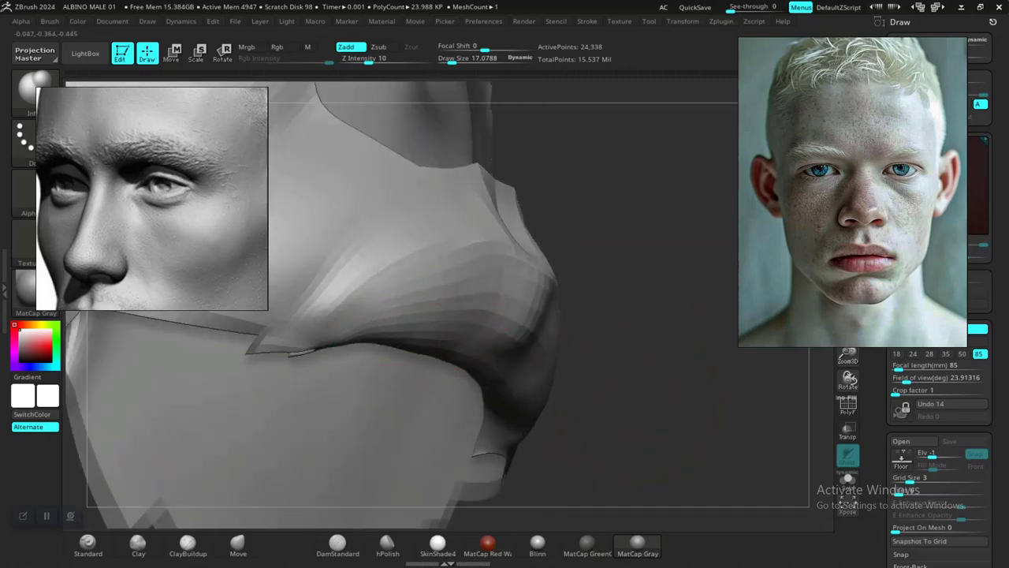
# Even out the fullness of the isolated upper lip between its centre and the mouth corner with the Inflat brush.
pyautogui.moveTo(634, 418); pyautogui.dragTo(583, 326)
pyautogui.moveTo(622, 402)
pyautogui.keyDown('alt'); pyautogui.mouseDown()
pyautogui.moveTo(590, 335)
pyautogui.moveTo(552, 359)
pyautogui.moveTo(540, 354)
pyautogui.moveTo(584, 425)
pyautogui.mouseUp(); pyautogui.keyUp('alt')
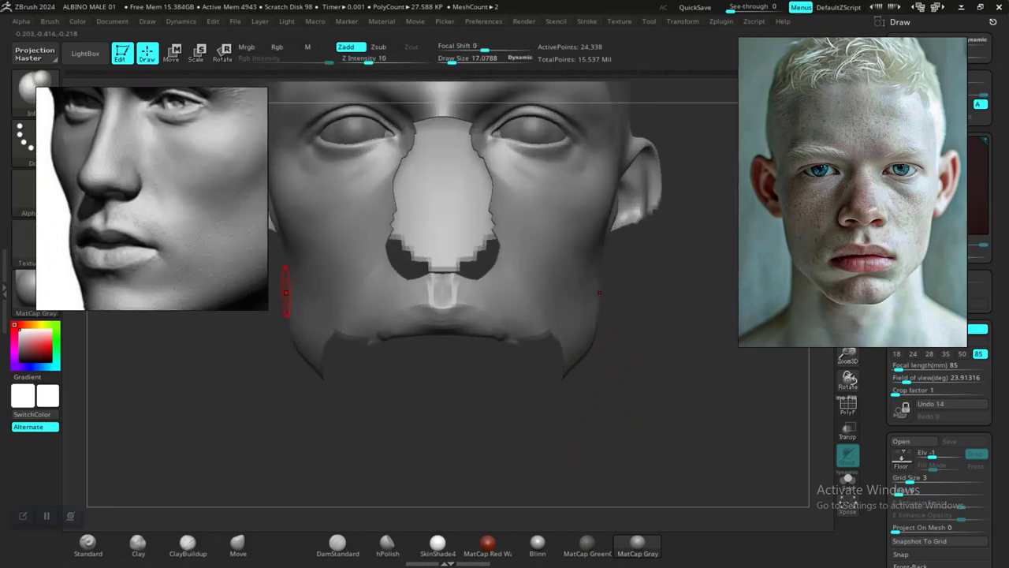
pyautogui.moveTo(347, 417)
pyautogui.mouseDown()
pyautogui.moveTo(579, 410)
pyautogui.moveTo(553, 424)
pyautogui.moveTo(558, 446)
pyautogui.mouseUp()
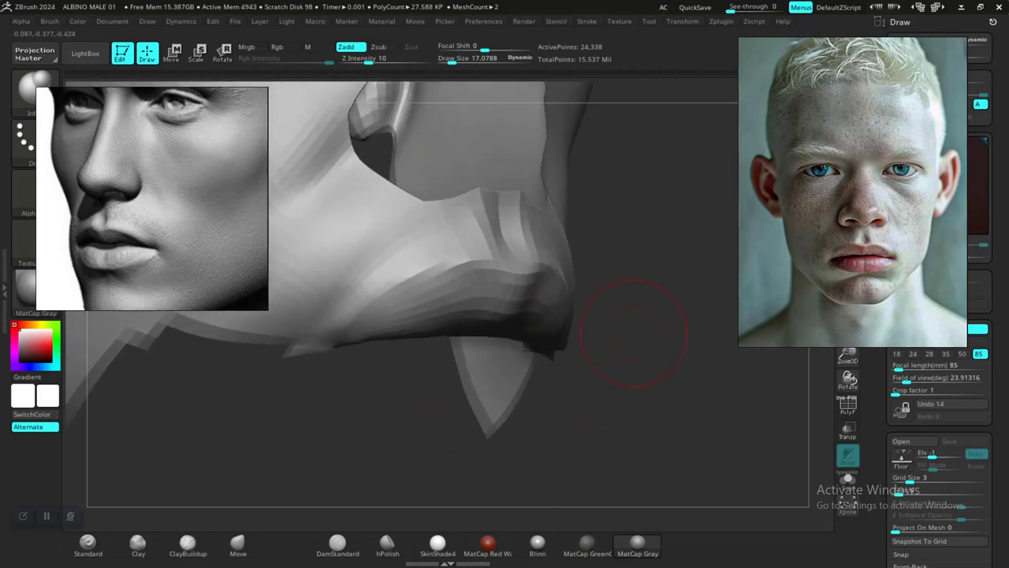
pyautogui.moveTo(633, 333); pyautogui.dragTo(541, 307)
pyautogui.moveTo(616, 364)
pyautogui.mouseDown()
pyautogui.moveTo(582, 327)
pyautogui.moveTo(593, 334)
pyautogui.mouseUp()
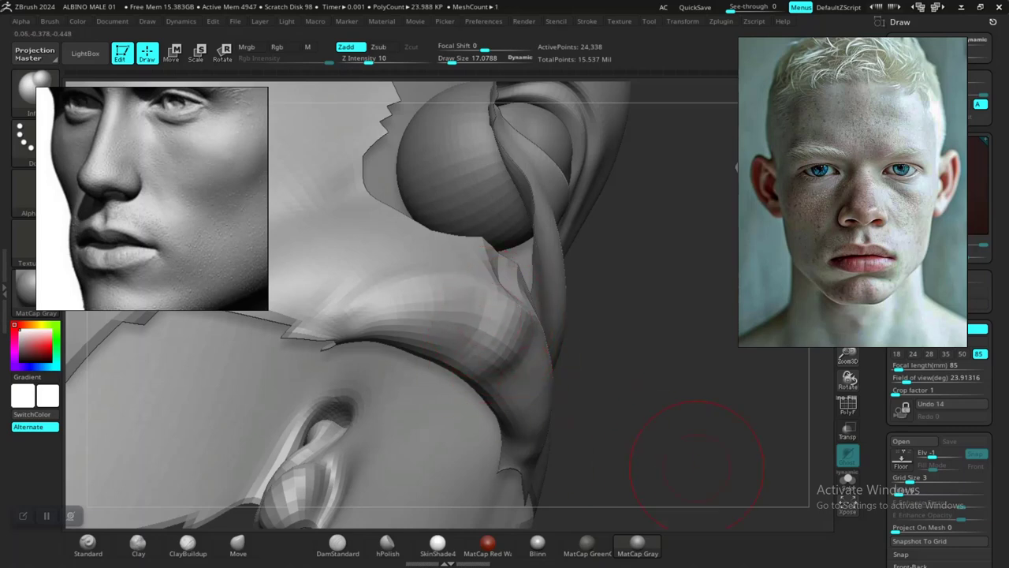
pyautogui.press('f')
pyautogui.moveTo(655, 347)
pyautogui.mouseDown()
pyautogui.moveTo(583, 374)
pyautogui.moveTo(610, 384)
pyautogui.moveTo(595, 377)
pyautogui.moveTo(602, 361)
pyautogui.moveTo(609, 408)
pyautogui.moveTo(566, 396)
pyautogui.mouseUp()
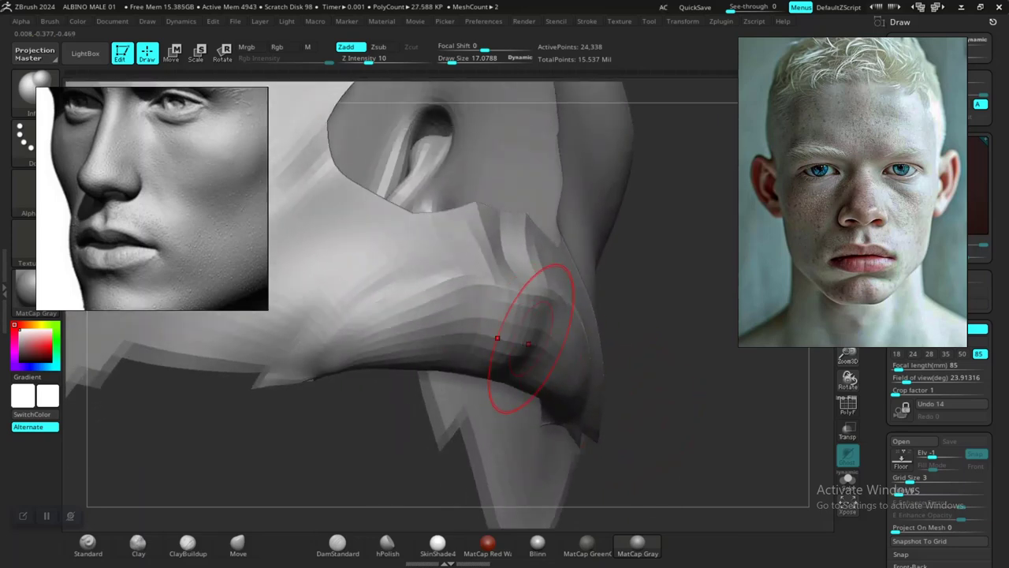
pyautogui.keyDown('alt'); pyautogui.moveTo(706, 428); pyautogui.dragTo(539, 321); pyautogui.keyUp('alt')
# Show the whole bust again and clear the mask.
pyautogui.keyDown('ctrl'); pyautogui.keyDown('shift'); pyautogui.click(637, 347); pyautogui.keyUp('shift'); pyautogui.keyUp('ctrl')
pyautogui.press('f')
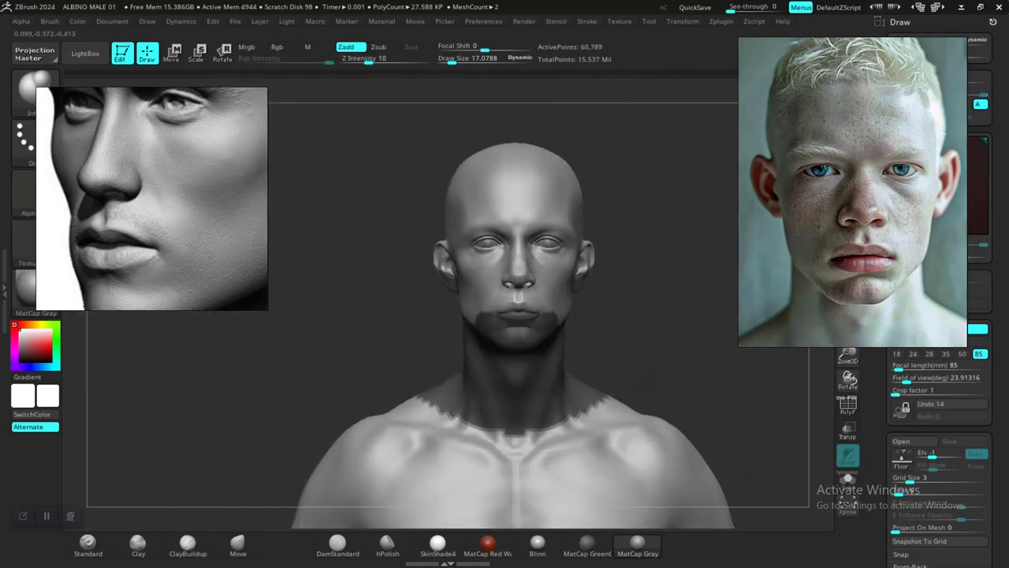
pyautogui.keyDown('alt'); pyautogui.moveTo(685, 303); pyautogui.dragTo(704, 418); pyautogui.keyUp('alt')
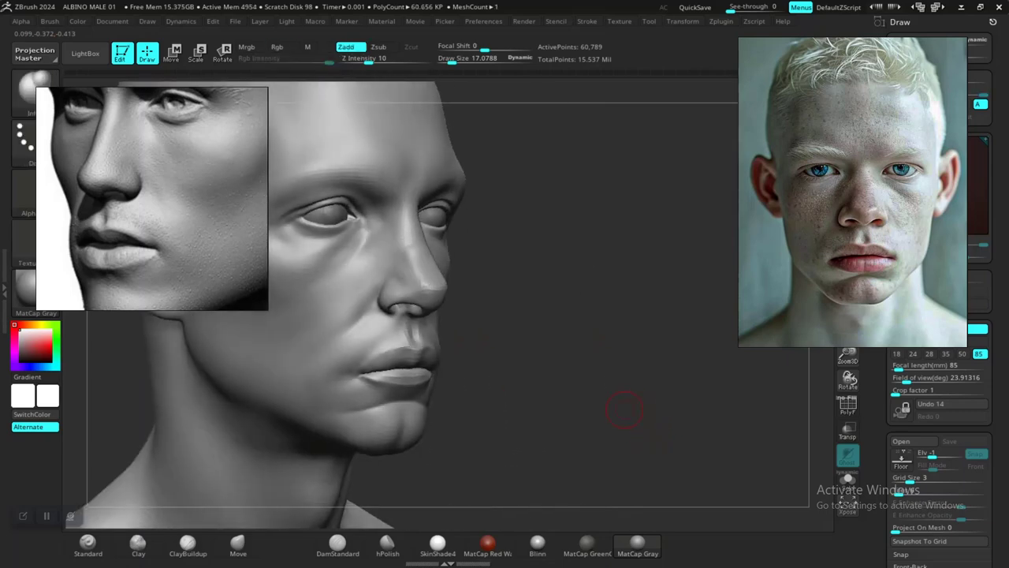
# Reduce the draw size to about 7.7 and smooth the side of the lower lip towards the mouth corner.
pyautogui.keyDown('alt'); pyautogui.moveTo(591, 408); pyautogui.dragTo(679, 400); pyautogui.keyUp('alt')
pyautogui.moveTo(597, 376)
pyautogui.keyDown('alt'); pyautogui.mouseDown()
pyautogui.moveTo(612, 410)
pyautogui.moveTo(556, 387)
pyautogui.moveTo(335, 386)
pyautogui.moveTo(622, 409)
pyautogui.moveTo(604, 427)
pyautogui.moveTo(625, 409)
pyautogui.mouseUp(); pyautogui.keyUp('alt')
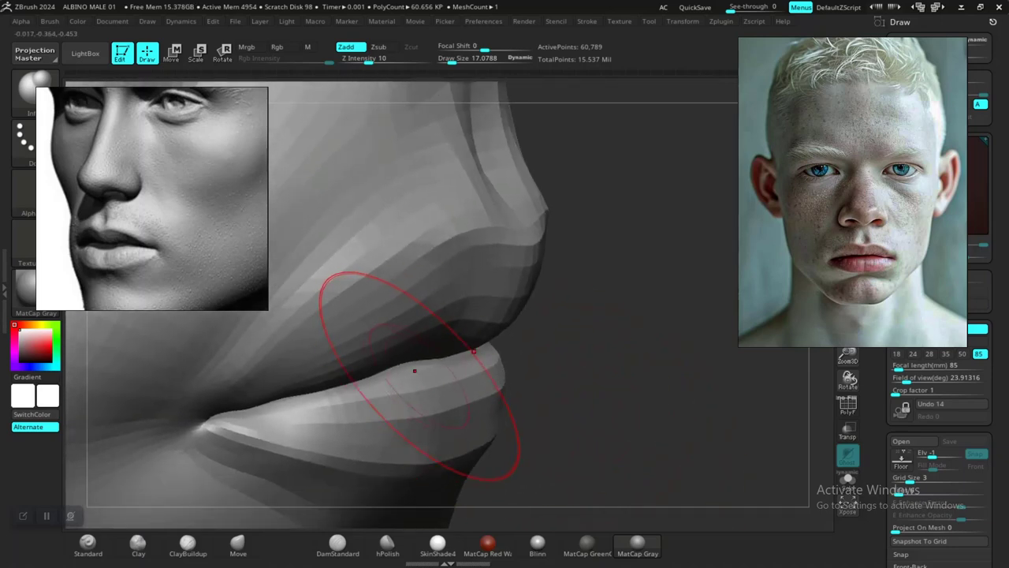
pyautogui.press('space')
pyautogui.moveTo(417, 372); pyautogui.dragTo(415, 372)
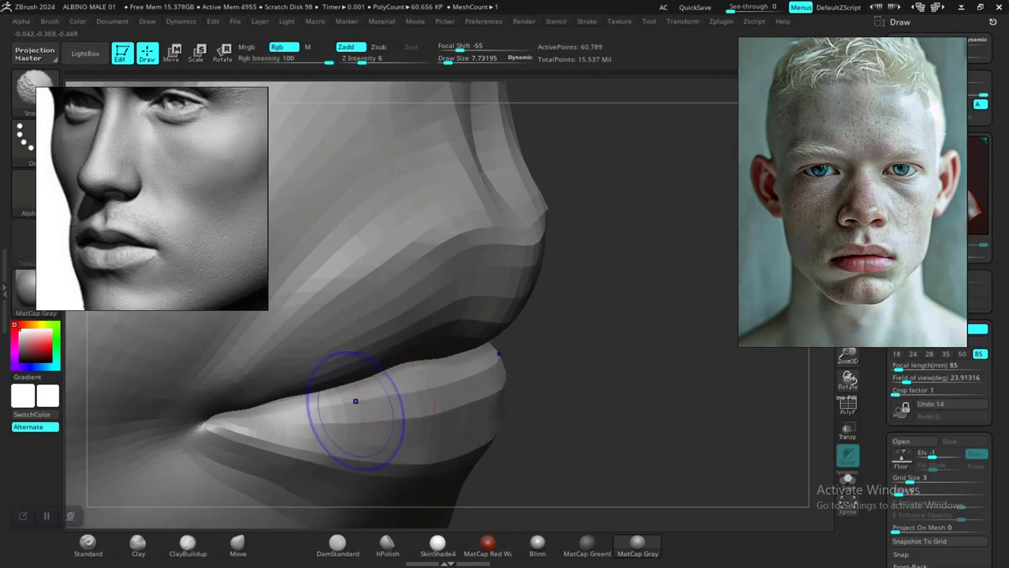
pyautogui.moveTo(354, 400)
pyautogui.keyDown('shift'); pyautogui.mouseDown()
pyautogui.moveTo(318, 407)
pyautogui.moveTo(334, 422)
pyautogui.mouseUp(); pyautogui.keyUp('shift')
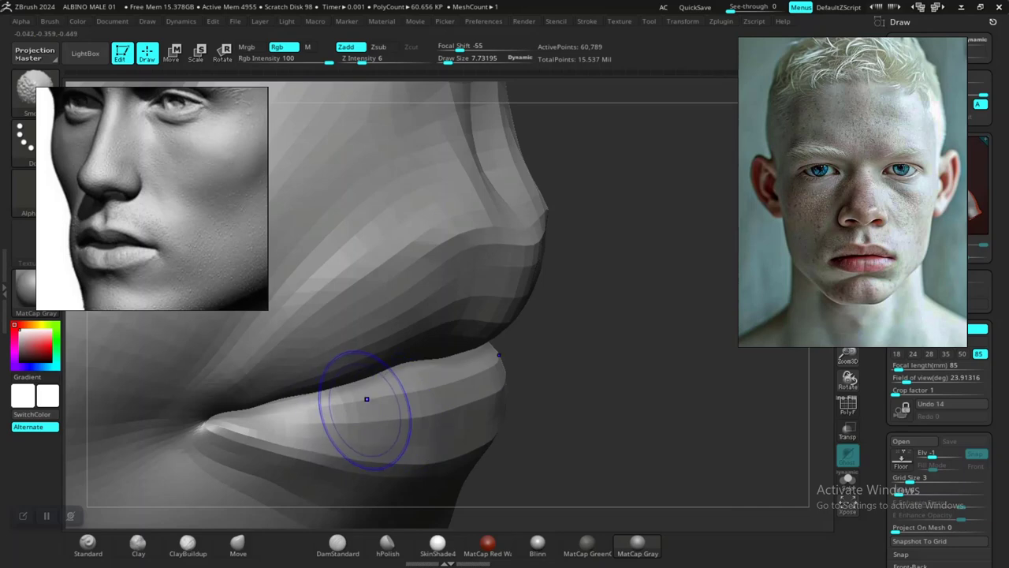
# Raise the head mesh to its next higher subdivision level.
pyautogui.keyDown('alt'); pyautogui.moveTo(636, 421); pyautogui.dragTo(632, 371); pyautogui.keyUp('alt')
pyautogui.moveTo(686, 394); pyautogui.dragTo(612, 402)
pyautogui.keyDown('alt'); pyautogui.moveTo(673, 441); pyautogui.dragTo(573, 341); pyautogui.keyUp('alt')
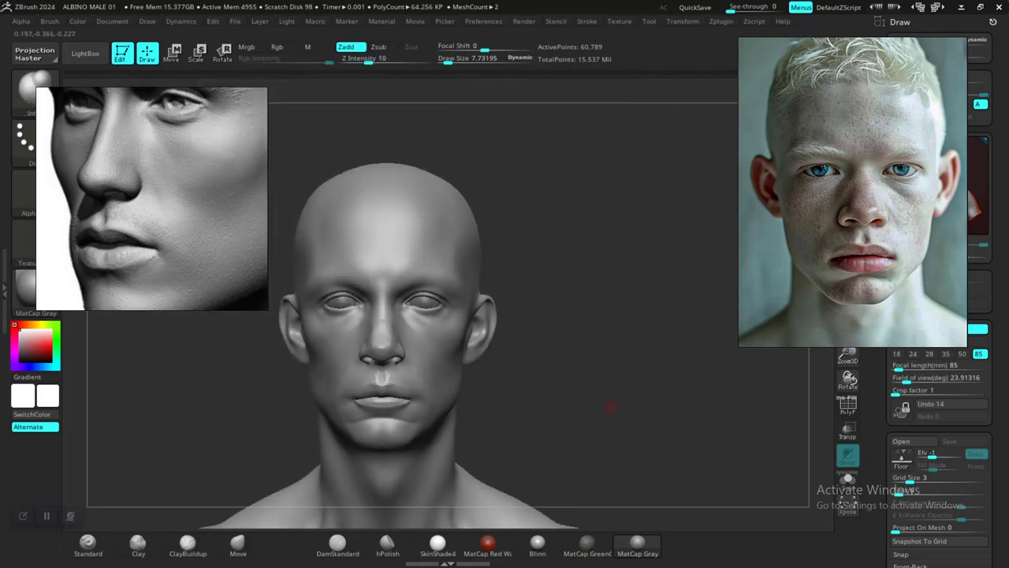
pyautogui.moveTo(610, 407)
pyautogui.keyDown('alt'); pyautogui.mouseDown()
pyautogui.moveTo(629, 323)
pyautogui.moveTo(645, 390)
pyautogui.moveTo(653, 347)
pyautogui.moveTo(668, 413)
pyautogui.moveTo(694, 432)
pyautogui.moveTo(683, 406)
pyautogui.moveTo(637, 396)
pyautogui.moveTo(650, 395)
pyautogui.mouseUp(); pyautogui.keyUp('alt')
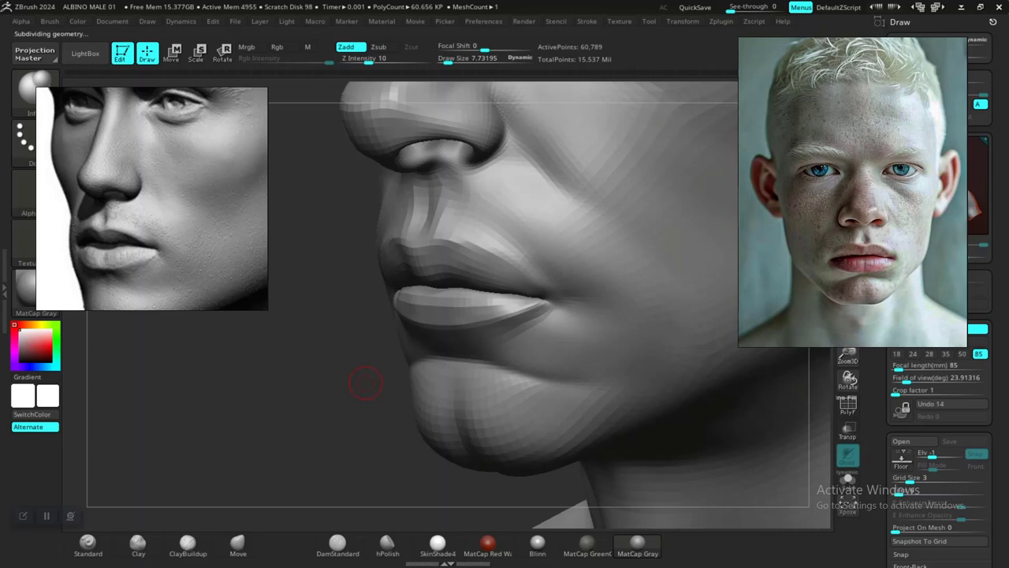
pyautogui.press('d')
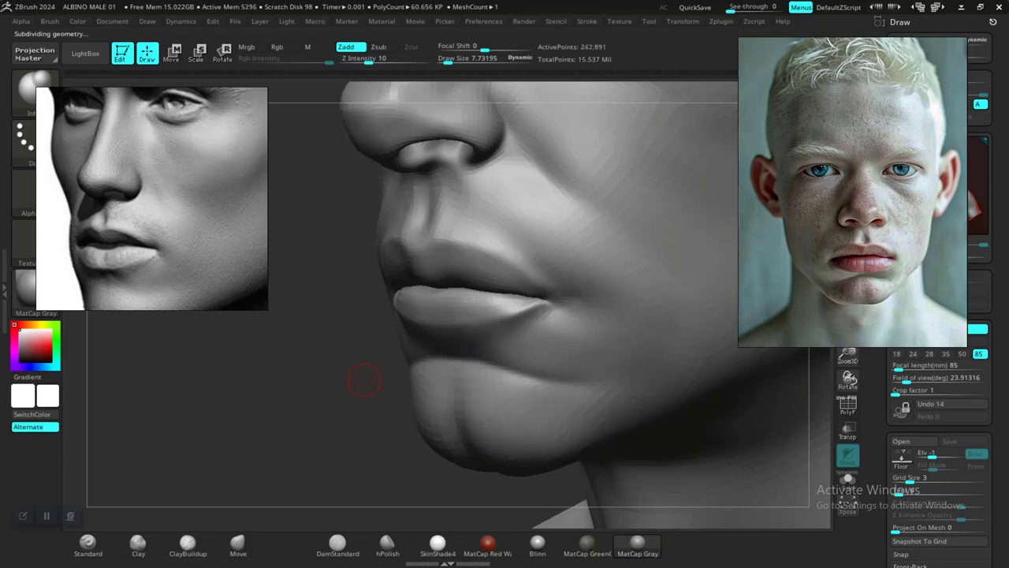
# Examine the shape of the lips, philtrum and chin in profile, from below and from the front.
pyautogui.moveTo(359, 374); pyautogui.dragTo(536, 375)
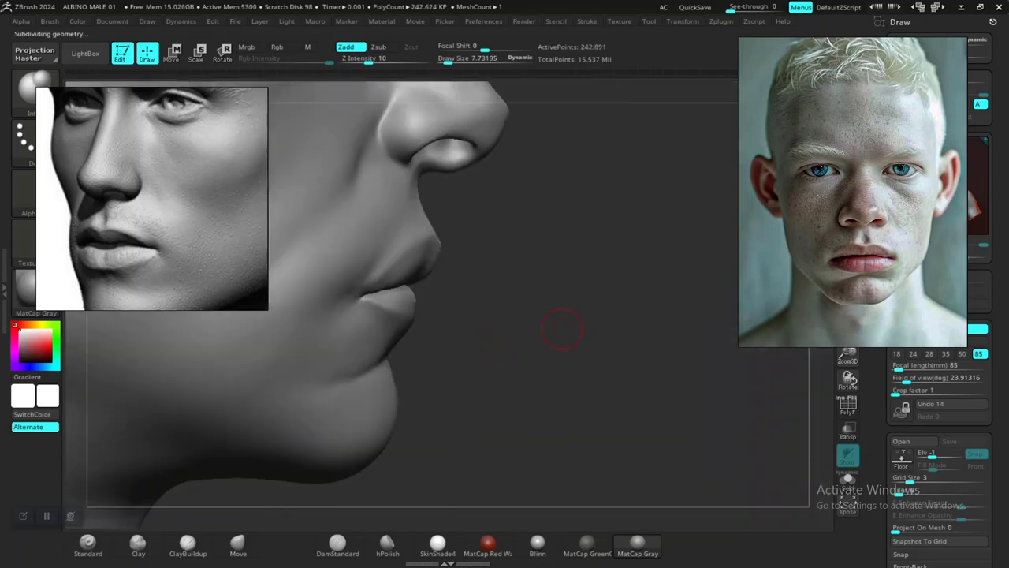
pyautogui.keyDown('alt'); pyautogui.moveTo(562, 330); pyautogui.dragTo(580, 398); pyautogui.keyUp('alt')
pyautogui.keyDown('alt'); pyautogui.moveTo(654, 406); pyautogui.dragTo(670, 329); pyautogui.keyUp('alt')
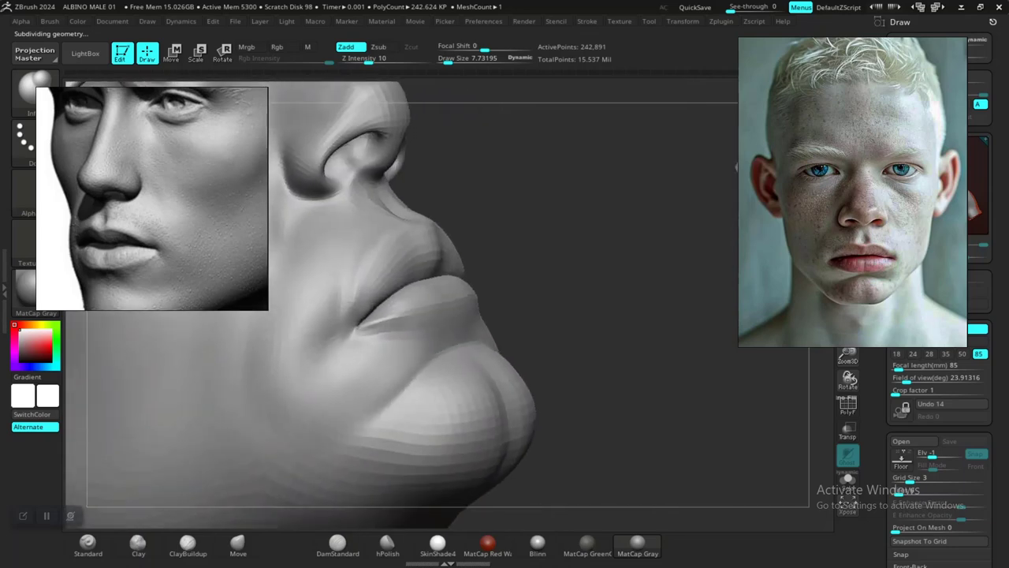
pyautogui.keyDown('shift'); pyautogui.moveTo(670, 425); pyautogui.dragTo(648, 340); pyautogui.keyUp('shift')
pyautogui.moveTo(640, 255); pyautogui.dragTo(670, 418)
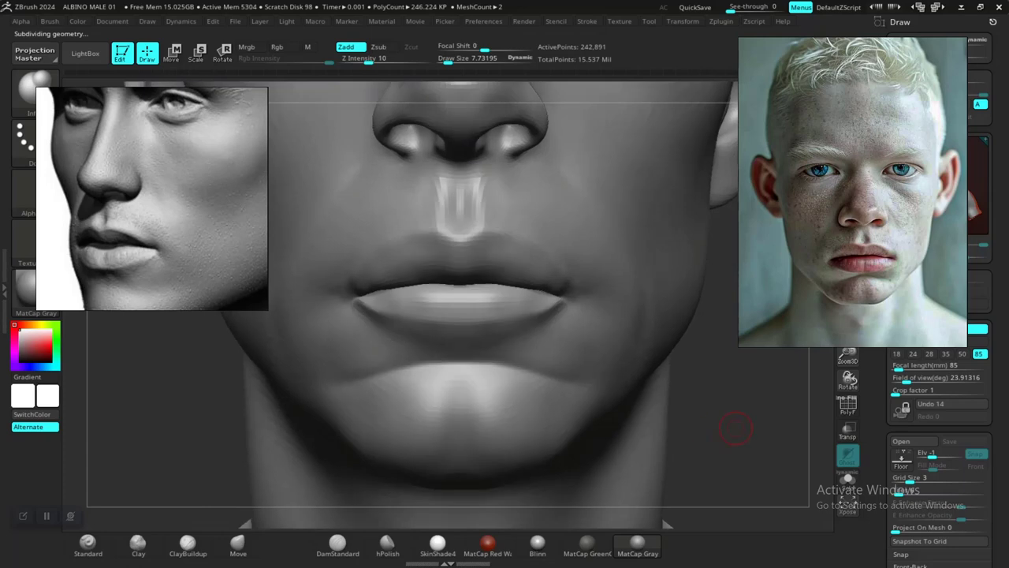
pyautogui.keyDown('alt'); pyautogui.moveTo(734, 417); pyautogui.dragTo(794, 447); pyautogui.keyUp('alt')
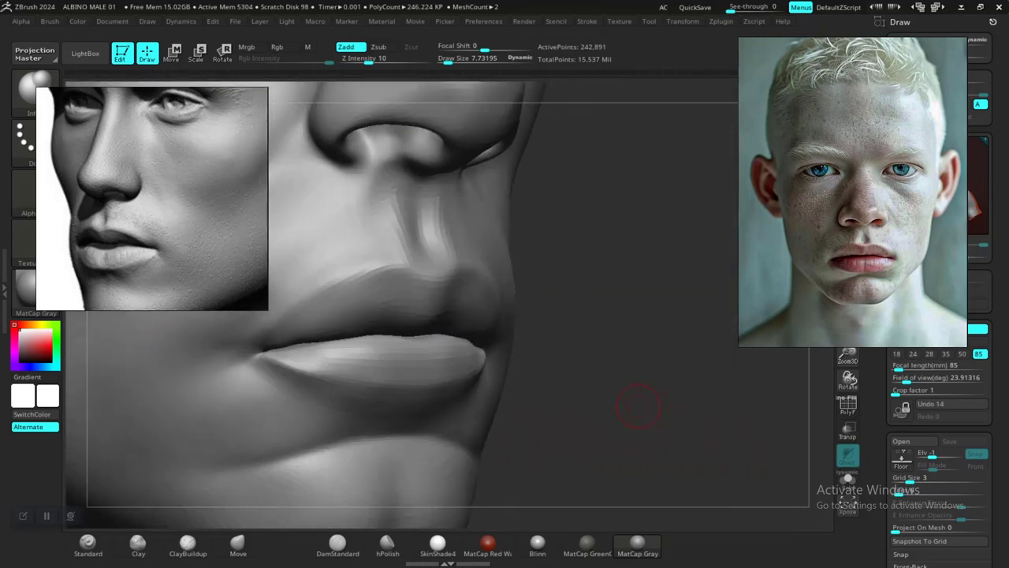
pyautogui.keyDown('alt'); pyautogui.moveTo(641, 407); pyautogui.dragTo(711, 407); pyautogui.keyUp('alt')
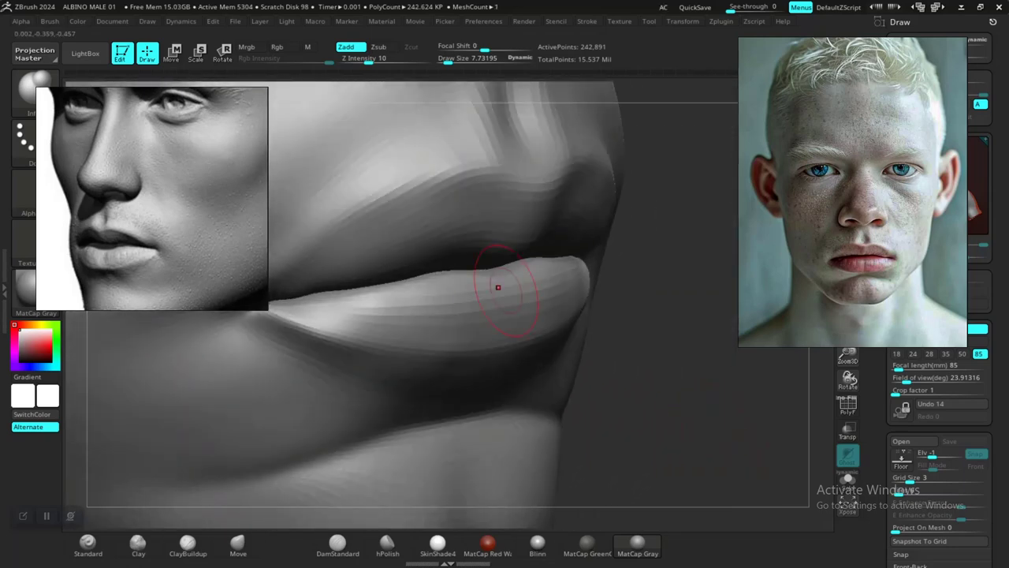
# Smooth the lower lip's surface and isolate the lower lip, chin and neck region.
pyautogui.press('shift')
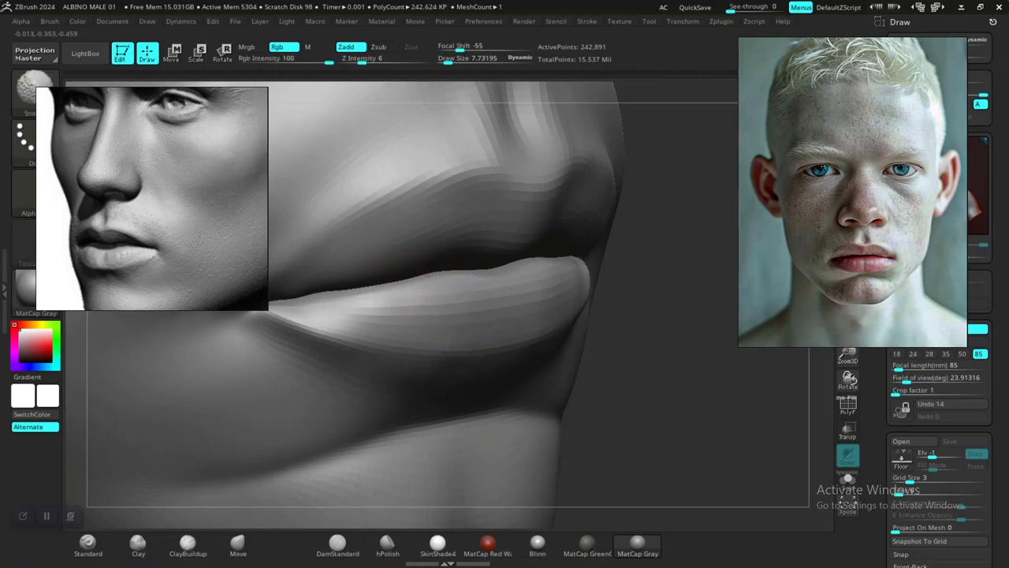
pyautogui.keyDown('ctrl'); pyautogui.keyDown('shift'); pyautogui.click(446, 375); pyautogui.keyUp('shift'); pyautogui.keyUp('ctrl')
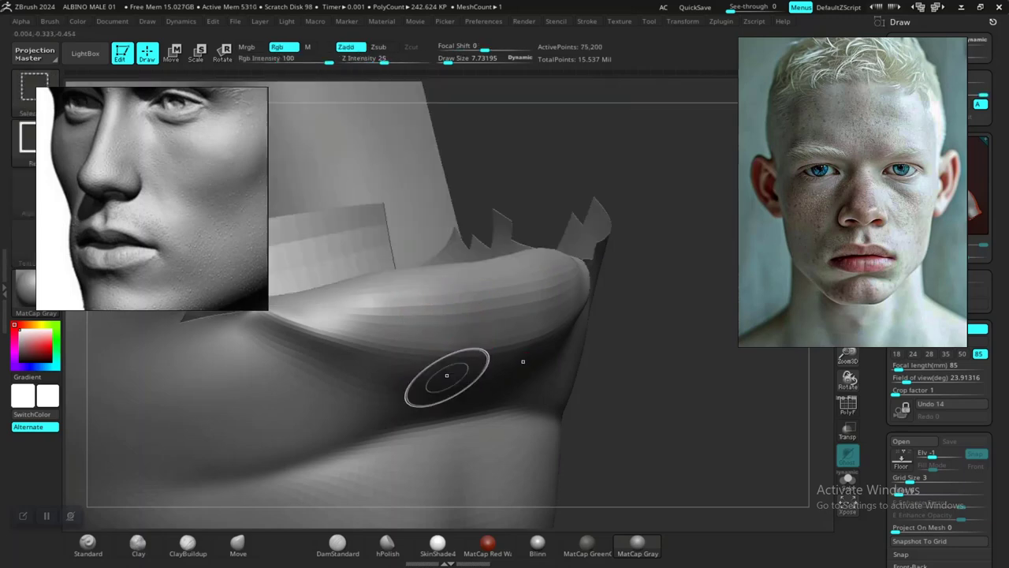
pyautogui.moveTo(662, 379); pyautogui.dragTo(633, 385)
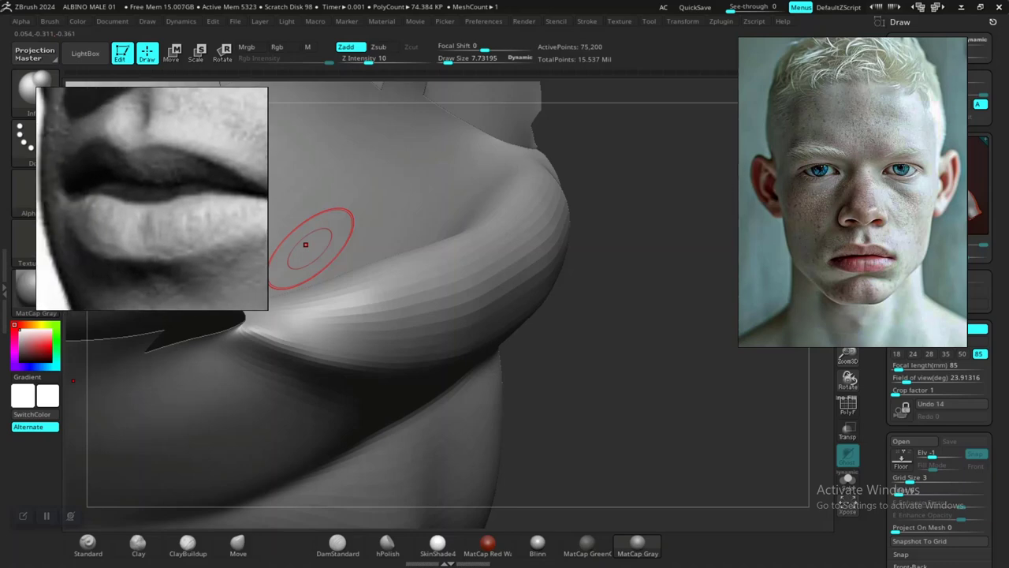
# Build up the lower lip's fullness on both sides of its centre using the Inflat brush at draw size about 19.
pyautogui.moveTo(631, 363)
pyautogui.mouseDown()
pyautogui.moveTo(642, 383)
pyautogui.moveTo(612, 363)
pyautogui.moveTo(607, 339)
pyautogui.moveTo(647, 342)
pyautogui.moveTo(613, 354)
pyautogui.moveTo(595, 394)
pyautogui.mouseUp()
pyautogui.press('space')
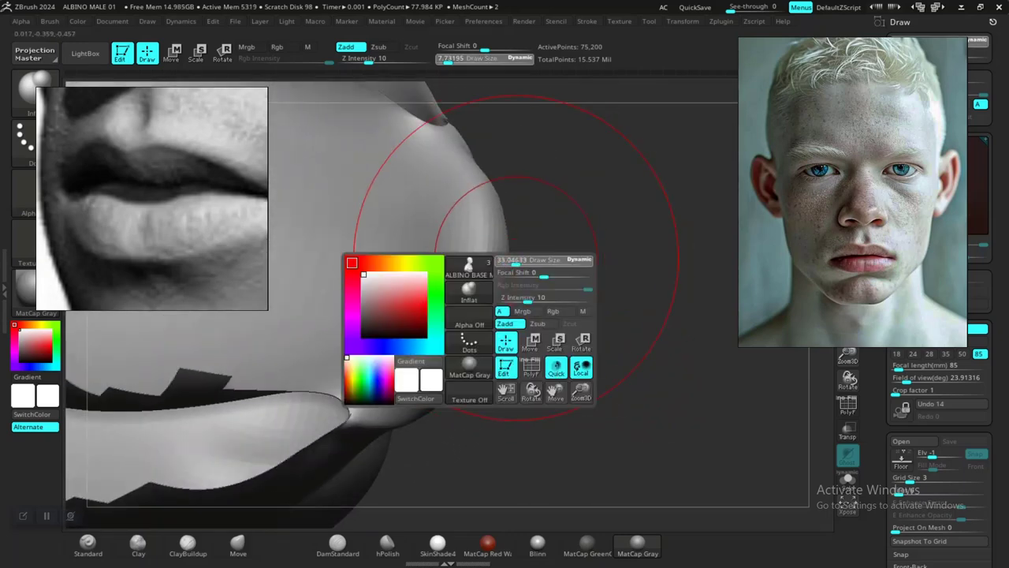
pyautogui.moveTo(516, 260); pyautogui.dragTo(510, 260)
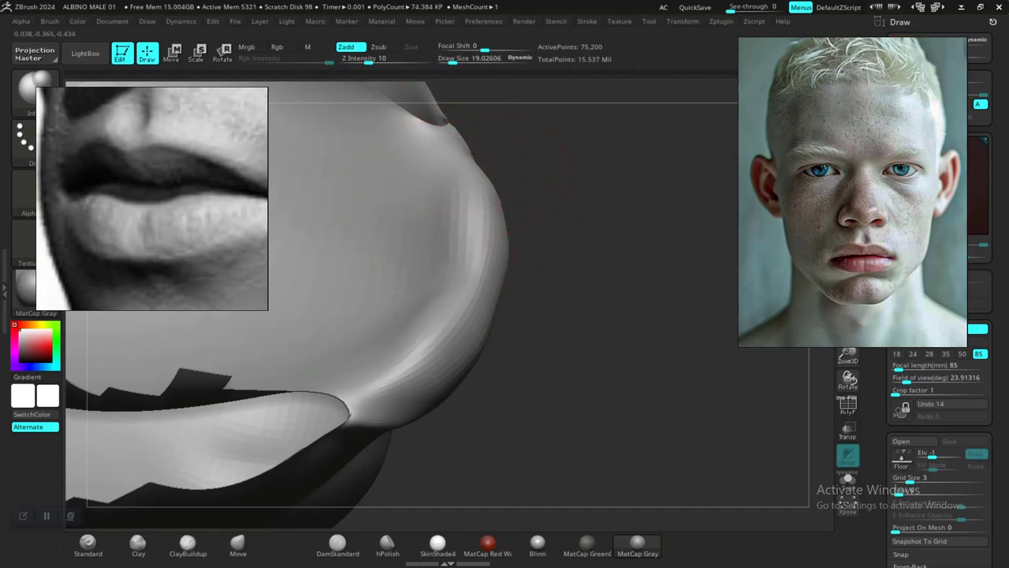
pyautogui.moveTo(619, 206); pyautogui.dragTo(577, 207)
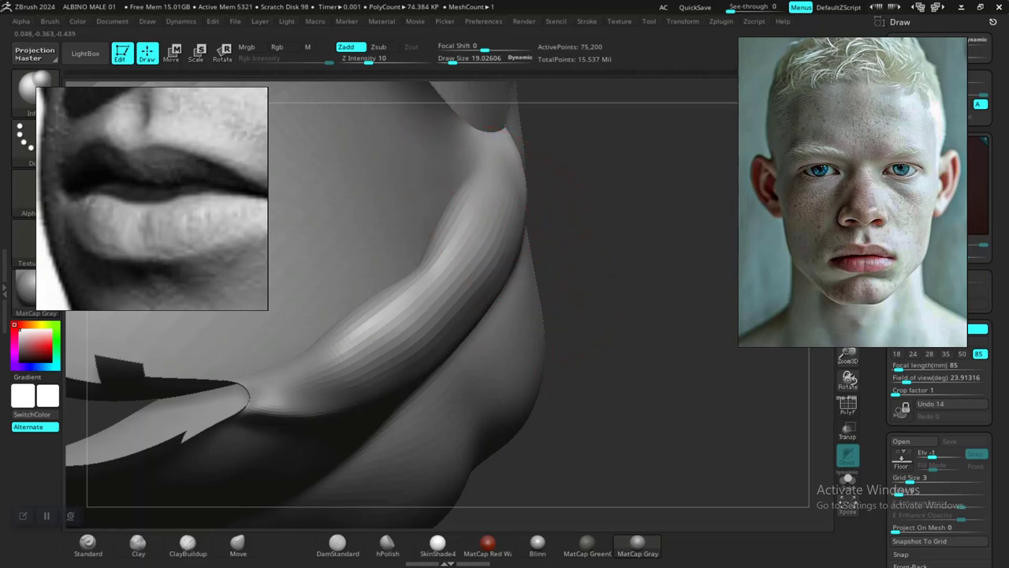
pyautogui.moveTo(590, 309)
pyautogui.mouseDown()
pyautogui.moveTo(481, 296)
pyautogui.moveTo(469, 315)
pyautogui.moveTo(512, 244)
pyautogui.moveTo(621, 292)
pyautogui.moveTo(586, 306)
pyautogui.mouseUp()
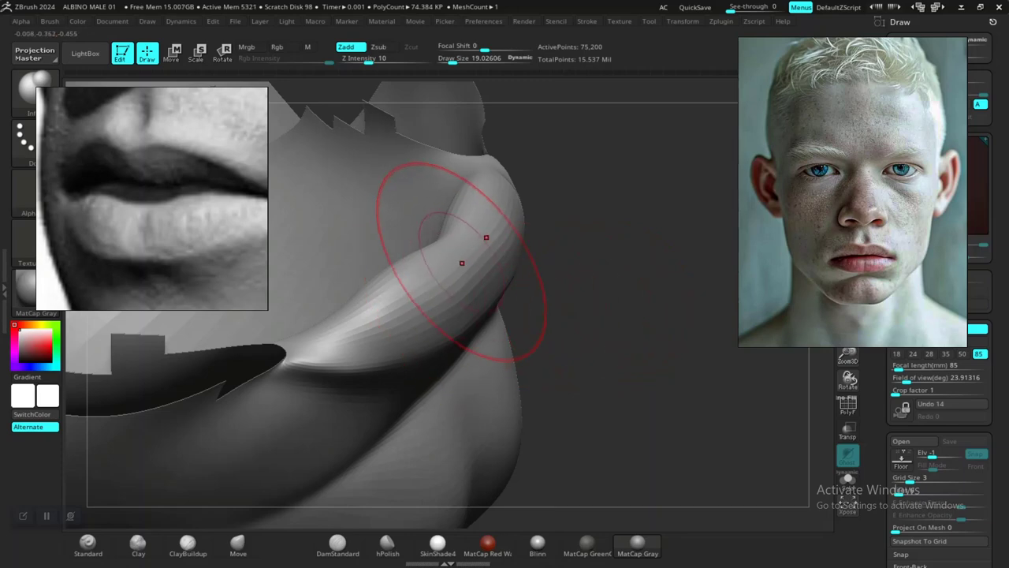
pyautogui.moveTo(588, 270)
pyautogui.mouseDown()
pyautogui.moveTo(562, 324)
pyautogui.moveTo(587, 304)
pyautogui.moveTo(626, 327)
pyautogui.moveTo(580, 315)
pyautogui.moveTo(622, 312)
pyautogui.moveTo(611, 264)
pyautogui.moveTo(560, 253)
pyautogui.moveTo(634, 319)
pyautogui.mouseUp()
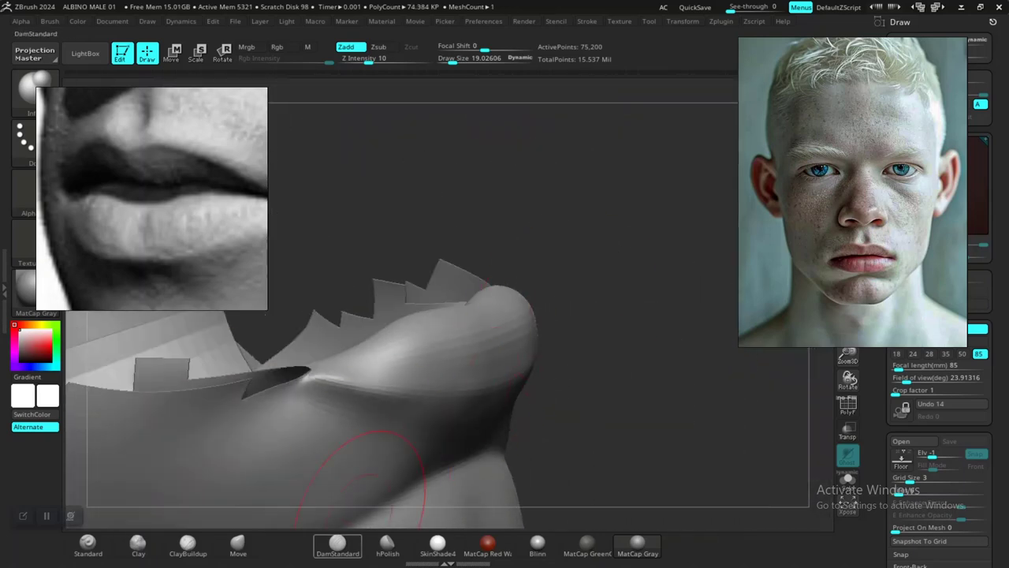
# Try to carve a crease across the middle of the lower lip with the DamStandard brush, and undo it.
pyautogui.click(339, 544)
pyautogui.moveTo(602, 378); pyautogui.dragTo(603, 426)
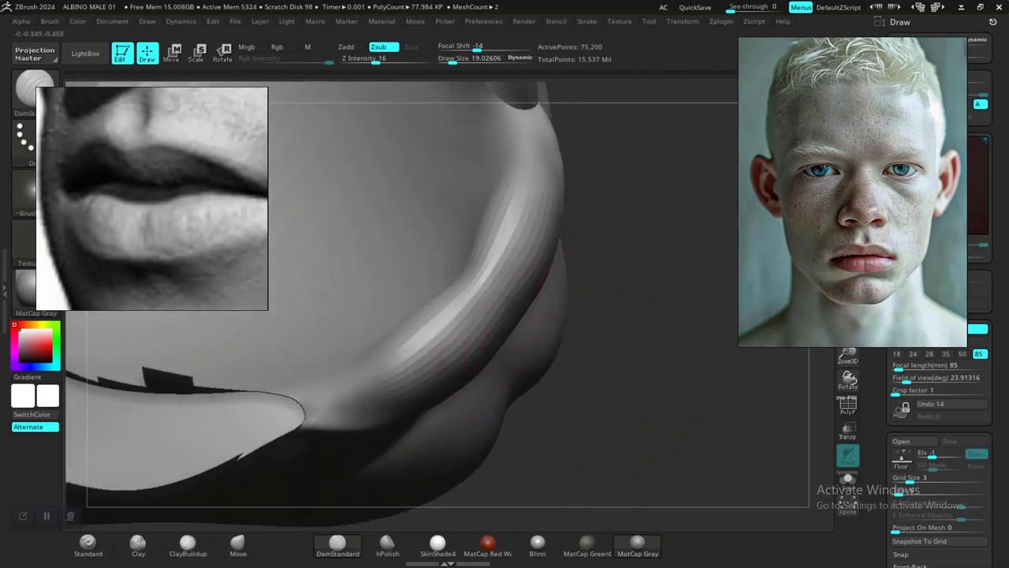
pyautogui.moveTo(511, 305); pyautogui.dragTo(479, 276)
pyautogui.moveTo(678, 401); pyautogui.dragTo(637, 373)
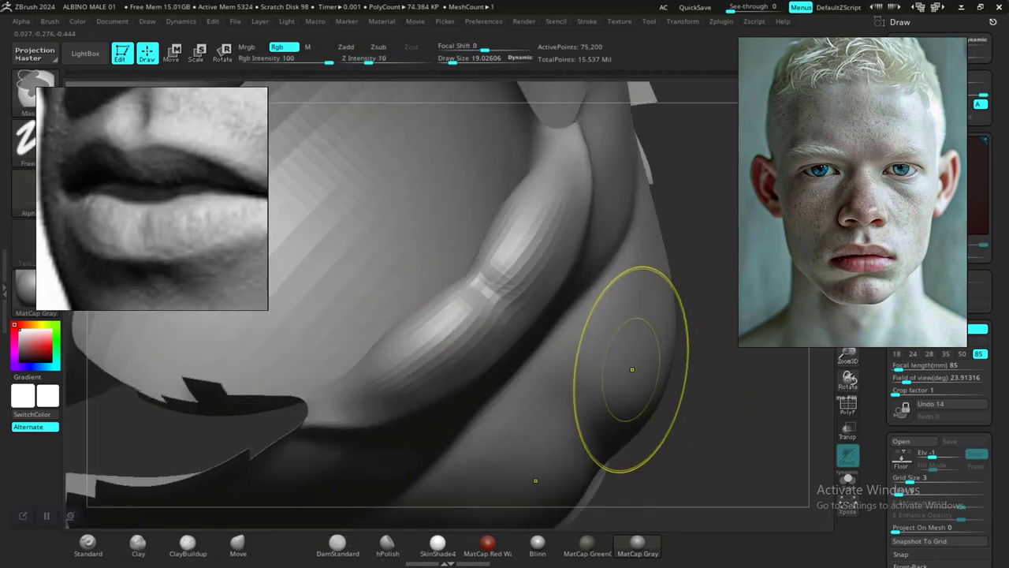
pyautogui.hotkey('ctrl', 'z')
# Carve a subtle vertical crease at the lower lip's centre with DamStandard at draw size about 7.7 and Z intensity 9.
pyautogui.press('space')
pyautogui.click(389, 116)
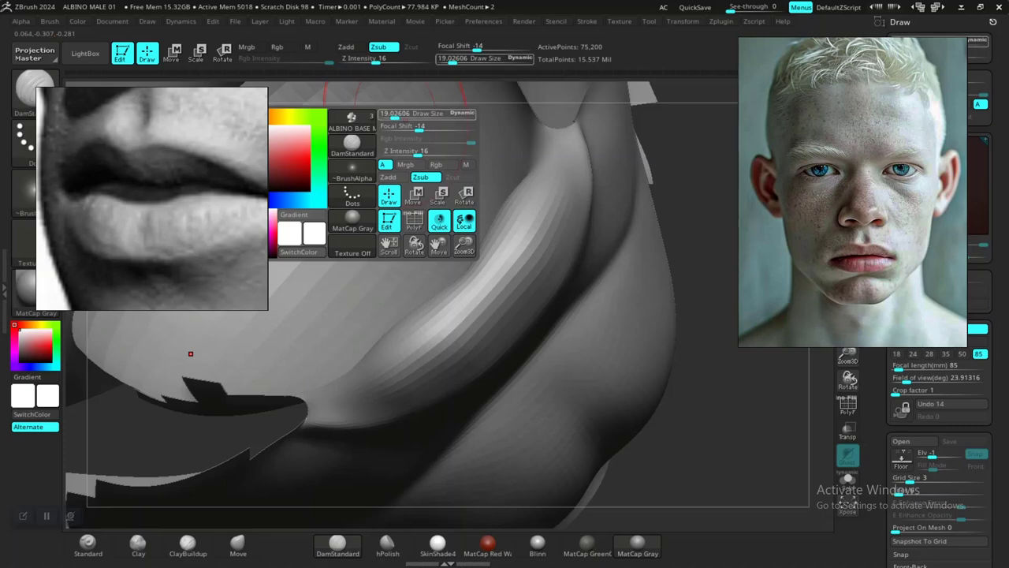
pyautogui.moveTo(391, 116); pyautogui.dragTo(389, 116)
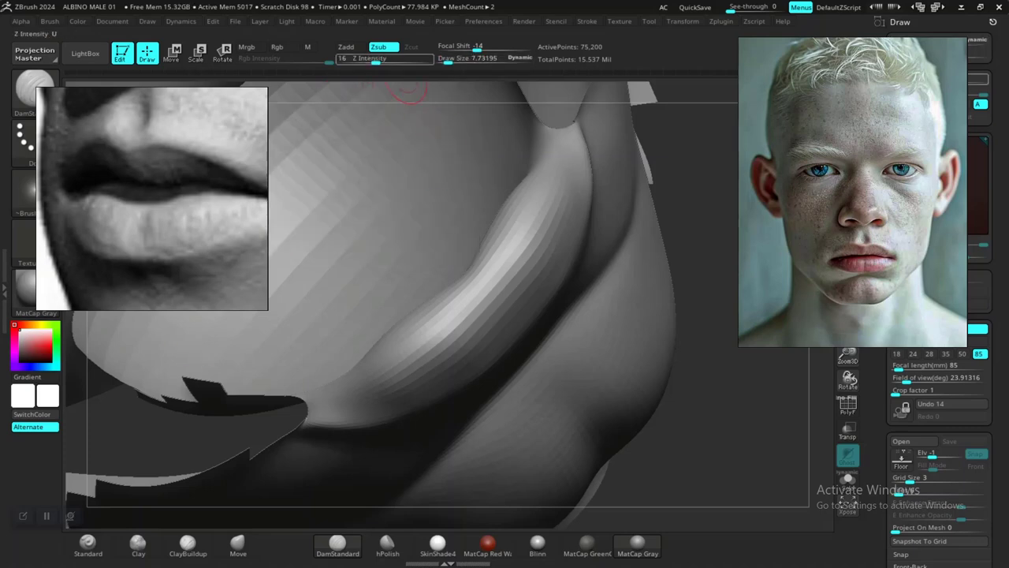
pyautogui.click(370, 60)
pyautogui.press('Return')
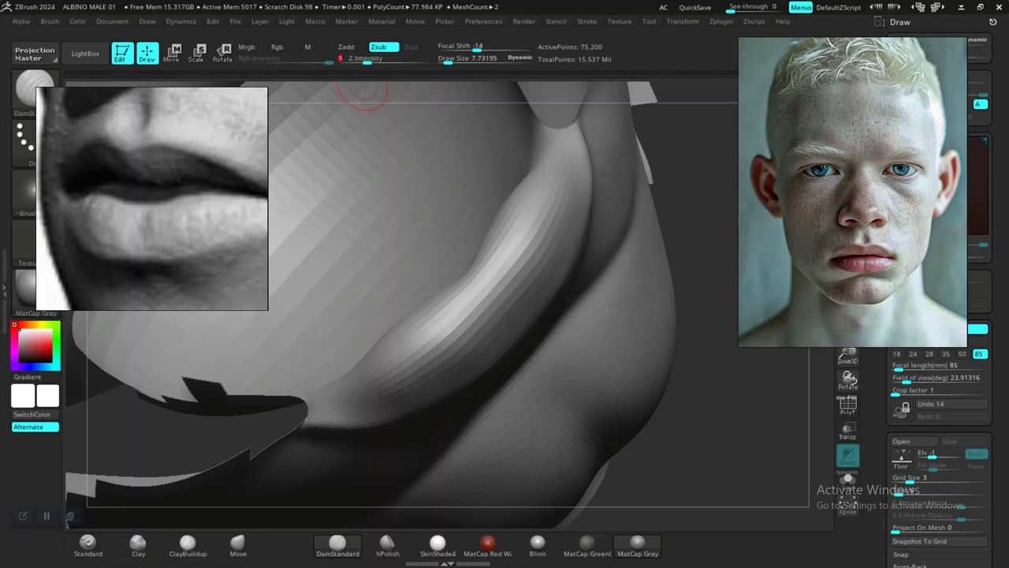
pyautogui.moveTo(697, 386); pyautogui.dragTo(656, 401)
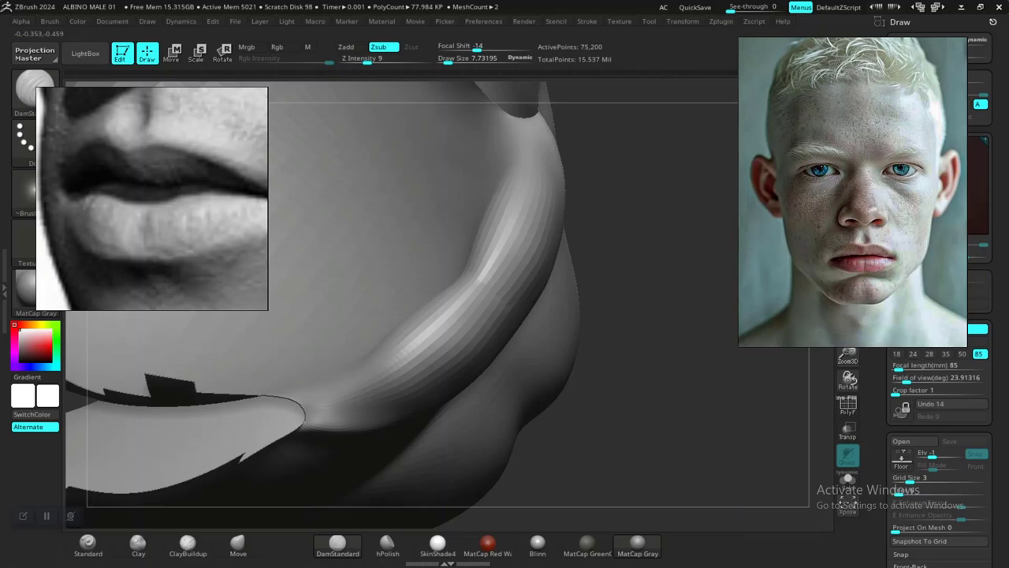
pyautogui.moveTo(683, 387)
pyautogui.keyDown('alt'); pyautogui.mouseDown()
pyautogui.moveTo(597, 226)
pyautogui.moveTo(628, 335)
pyautogui.moveTo(513, 315)
pyautogui.moveTo(428, 331)
pyautogui.moveTo(434, 395)
pyautogui.moveTo(492, 418)
pyautogui.moveTo(485, 430)
pyautogui.mouseUp(); pyautogui.keyUp('alt')
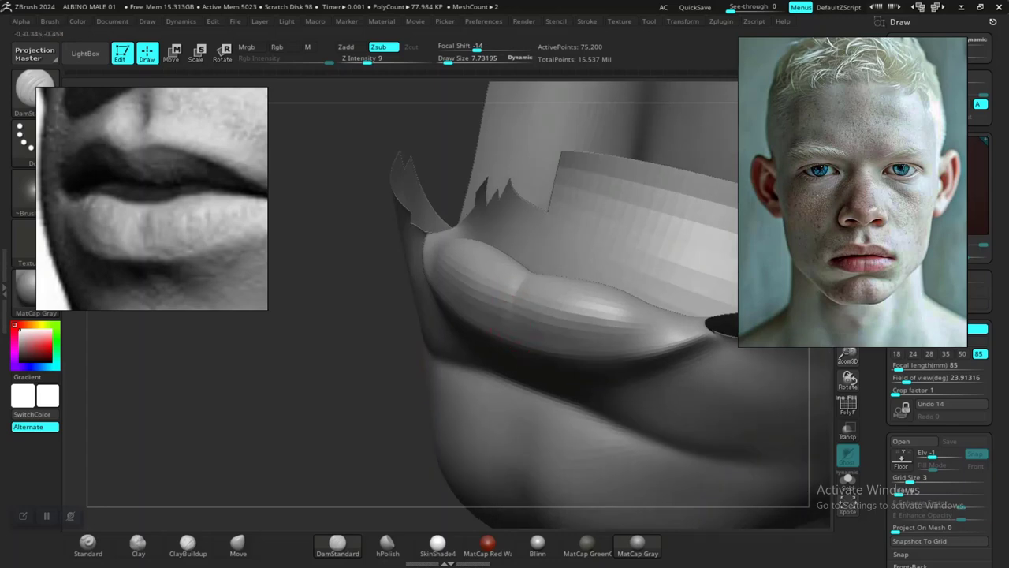
pyautogui.moveTo(522, 287)
pyautogui.mouseDown()
pyautogui.moveTo(513, 305)
pyautogui.moveTo(519, 295)
pyautogui.mouseUp()
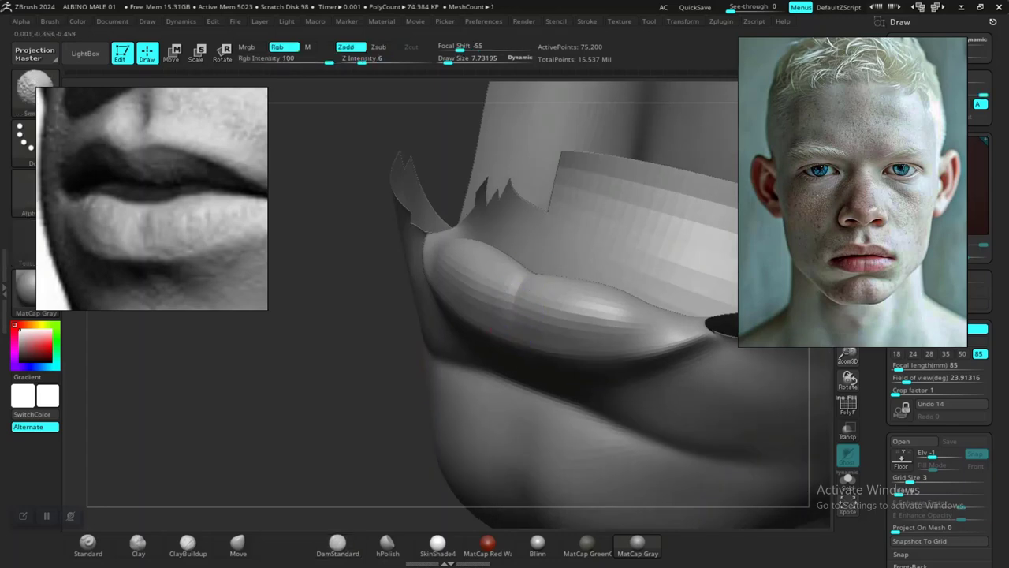
pyautogui.moveTo(387, 371); pyautogui.dragTo(433, 371)
pyautogui.moveTo(637, 416); pyautogui.dragTo(660, 418, button='right')
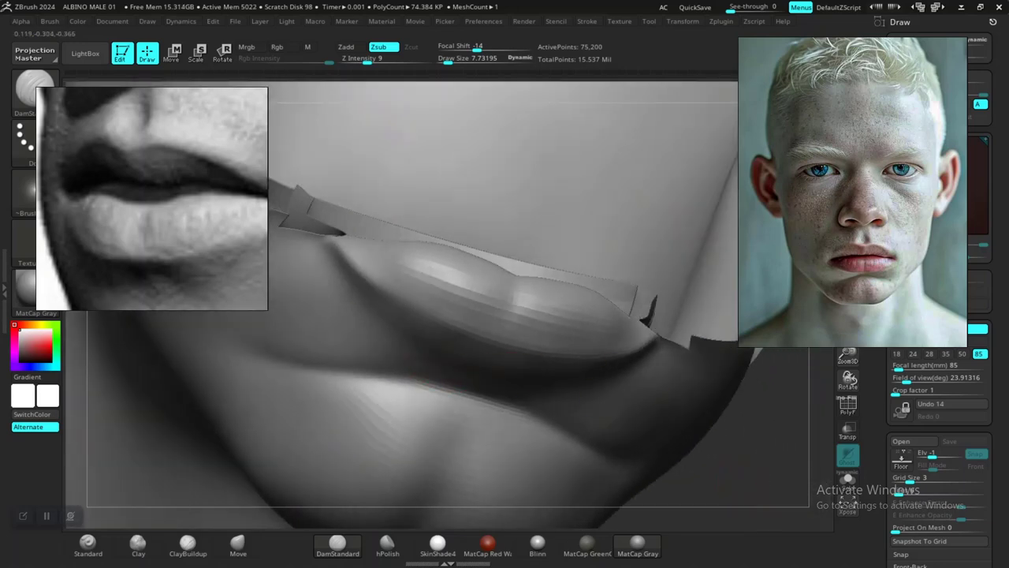
# Unhide the whole head and check the reshaped lips up close from a three-quarter angle.
pyautogui.press('f')
pyautogui.keyDown('ctrl'); pyautogui.keyDown('shift'); pyautogui.click(698, 413); pyautogui.keyUp('shift'); pyautogui.keyUp('ctrl')
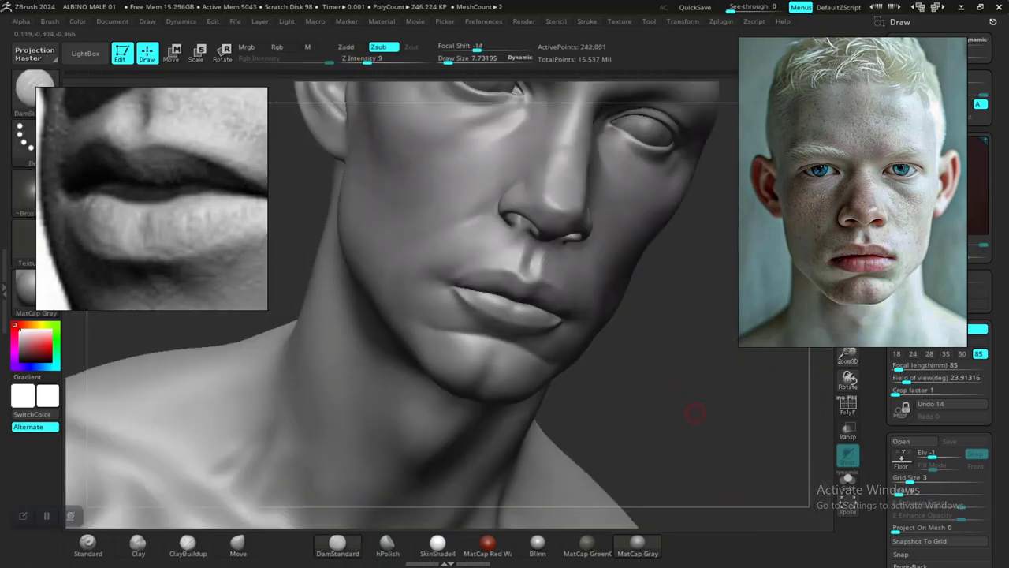
pyautogui.moveTo(713, 386)
pyautogui.keyDown('shift'); pyautogui.mouseDown()
pyautogui.moveTo(693, 379)
pyautogui.moveTo(672, 399)
pyautogui.moveTo(670, 438)
pyautogui.moveTo(739, 415)
pyautogui.mouseUp(); pyautogui.keyUp('shift')
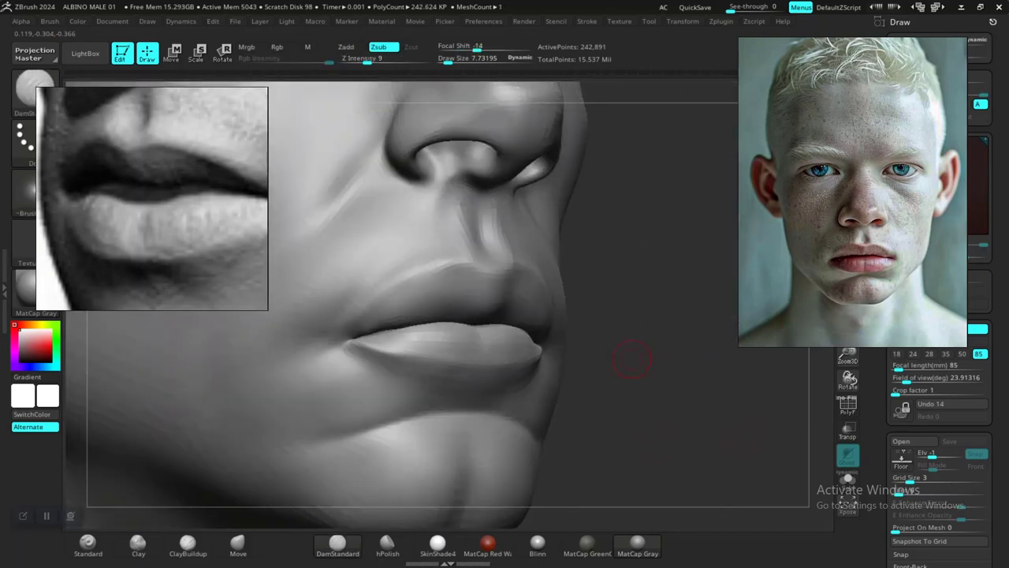
pyautogui.keyDown('alt'); pyautogui.moveTo(640, 356); pyautogui.dragTo(616, 385); pyautogui.keyUp('alt')
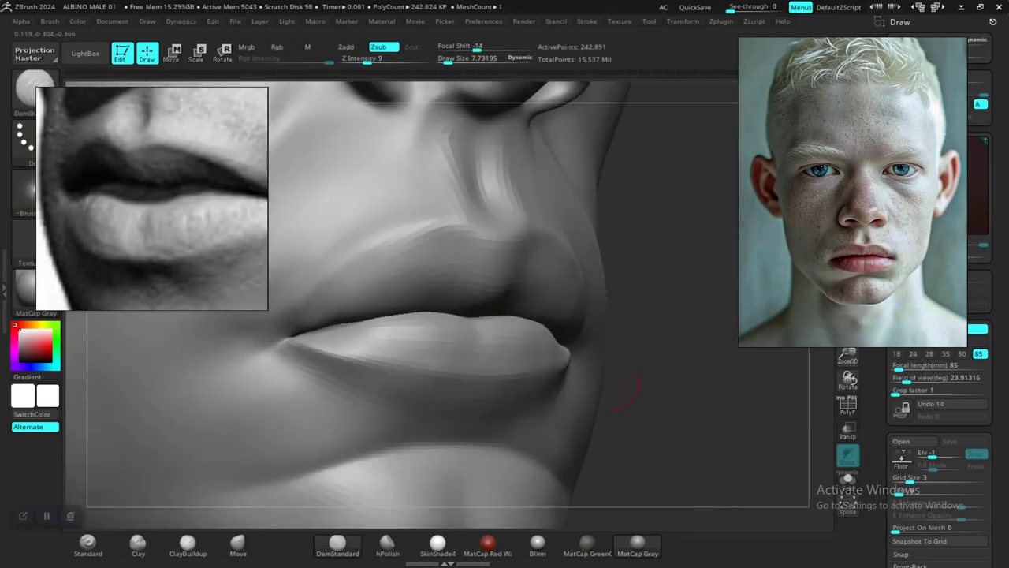
# Isolate the upper lip and philtrum region, lower the mesh by one subdivision level and face it from the front.
pyautogui.keyDown('ctrl'); pyautogui.keyDown('shift'); pyautogui.click(493, 259); pyautogui.keyUp('shift'); pyautogui.keyUp('ctrl')
pyautogui.moveTo(498, 410)
pyautogui.mouseDown()
pyautogui.moveTo(479, 398)
pyautogui.moveTo(480, 408)
pyautogui.mouseUp()
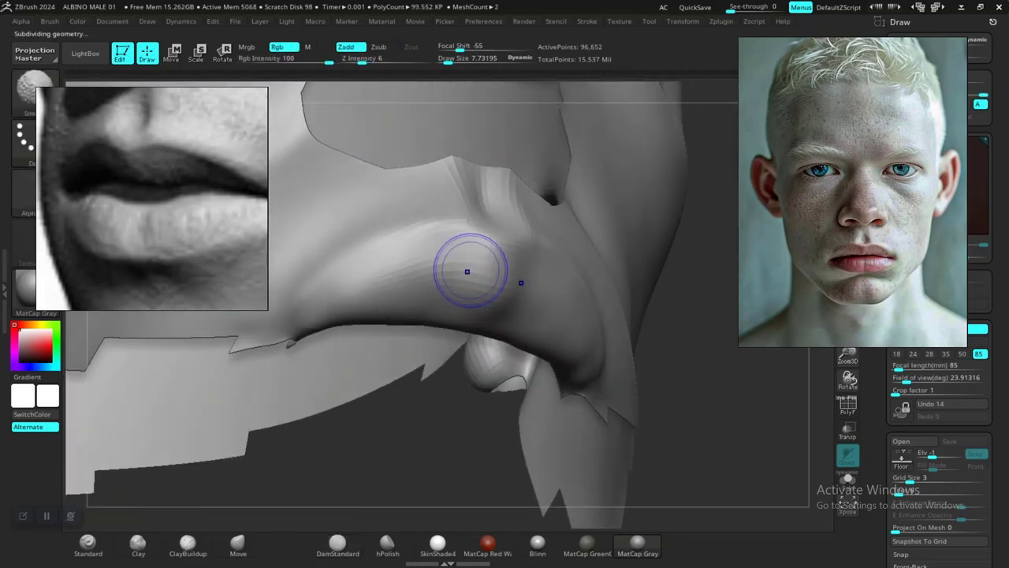
pyautogui.hotkey('shift', 'd')
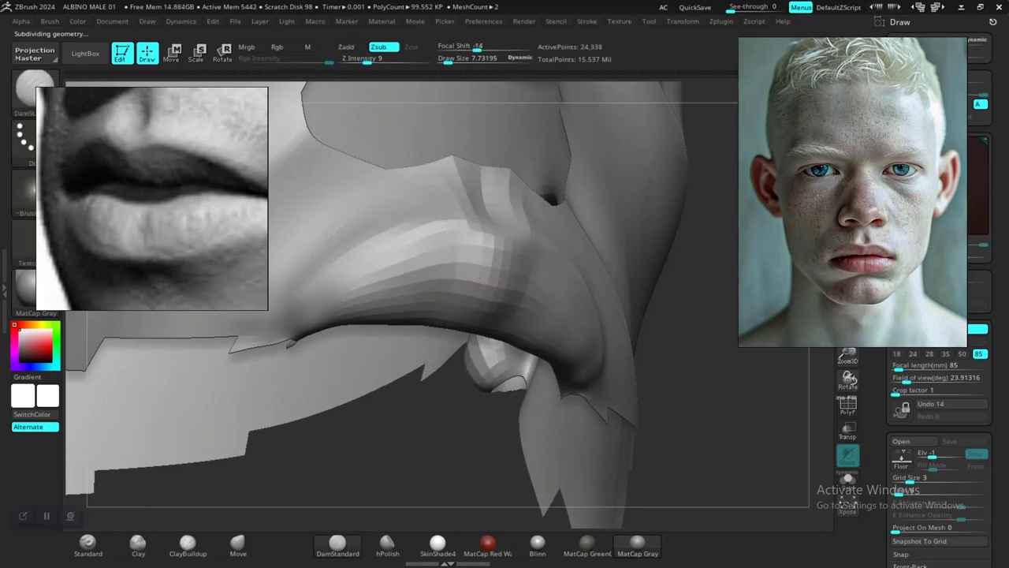
pyautogui.moveTo(653, 357); pyautogui.dragTo(593, 386)
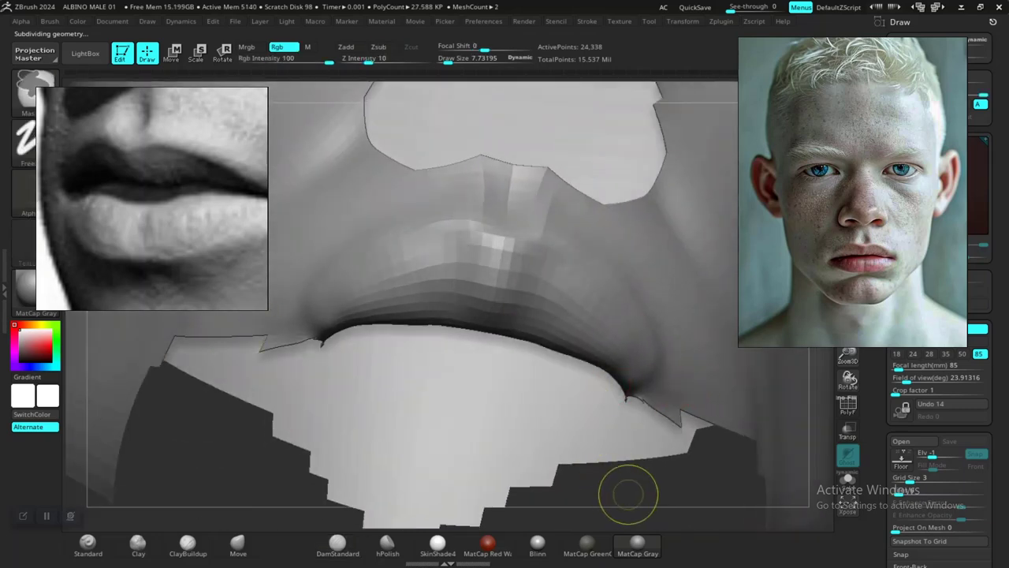
pyautogui.press('shift')
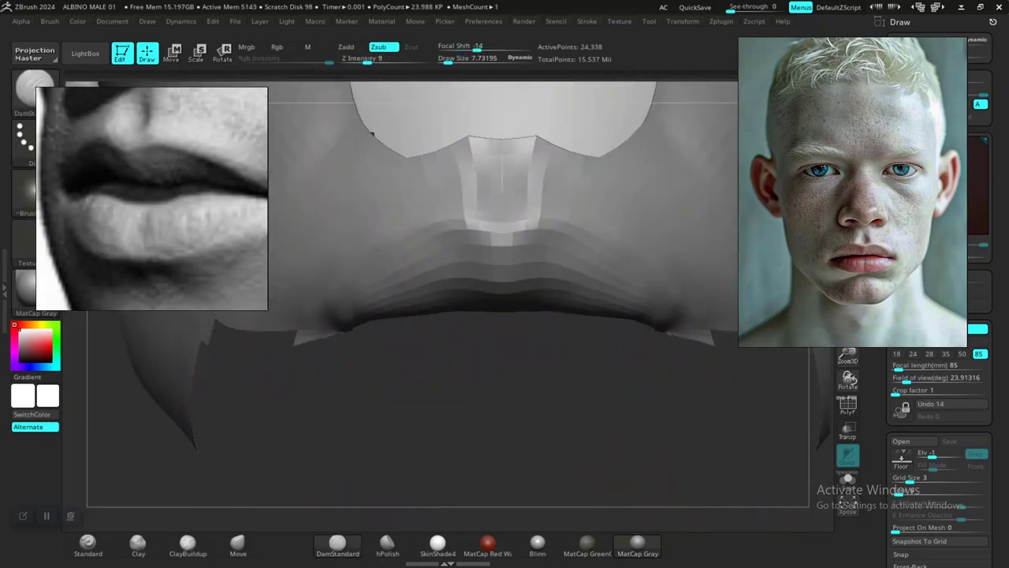